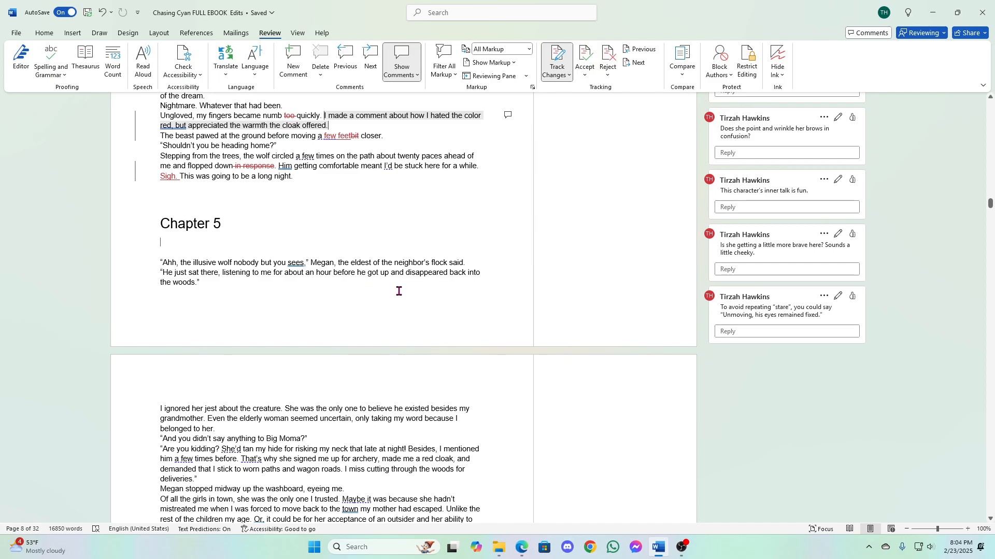
- Search the manuscript for "megan" and check the pages around the start of Chapter 5 for the character's introduction
{"action": "key", "text": "ctrl+f"}
{"action": "type", "text": "megan"}
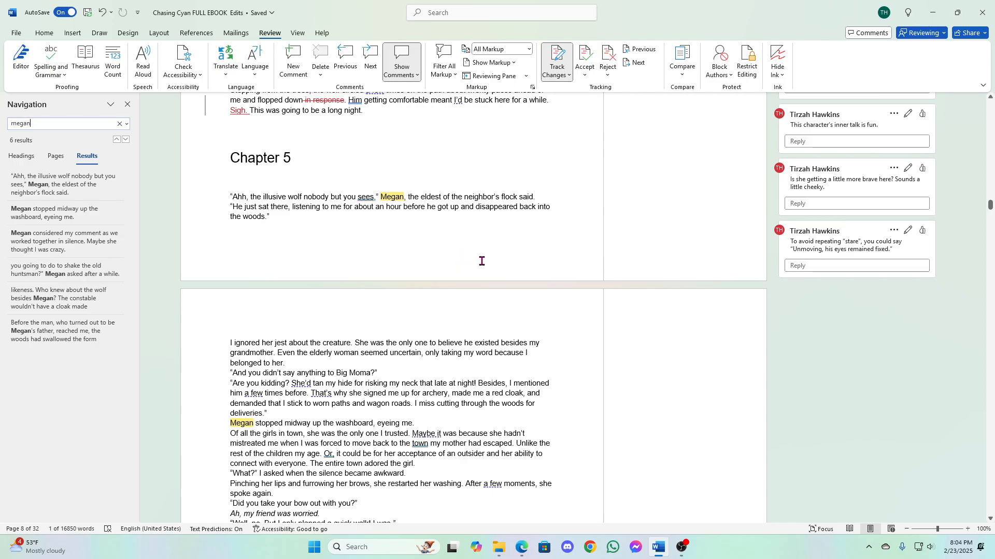
{"action": "scroll", "coordinate": [482, 261], "scroll_direction": "up", "scroll_amount": 3}
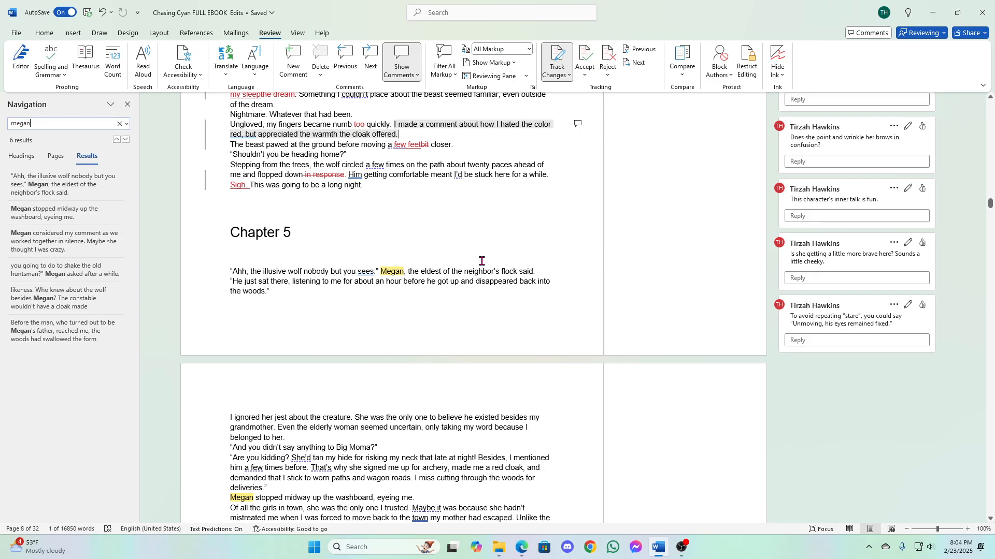
{"action": "scroll", "coordinate": [482, 261], "scroll_direction": "up", "scroll_amount": 6}
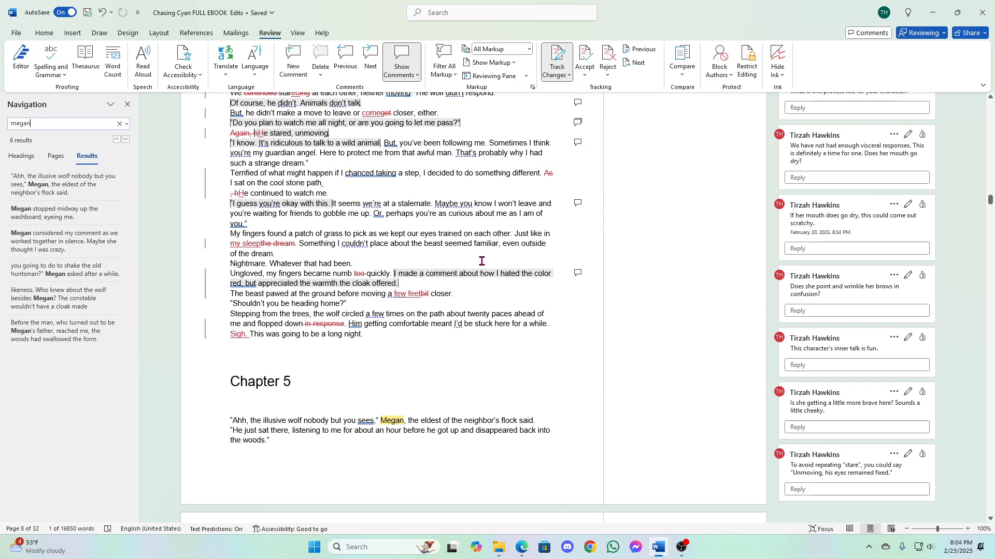
{"action": "scroll", "coordinate": [482, 261], "scroll_direction": "up", "scroll_amount": 9}
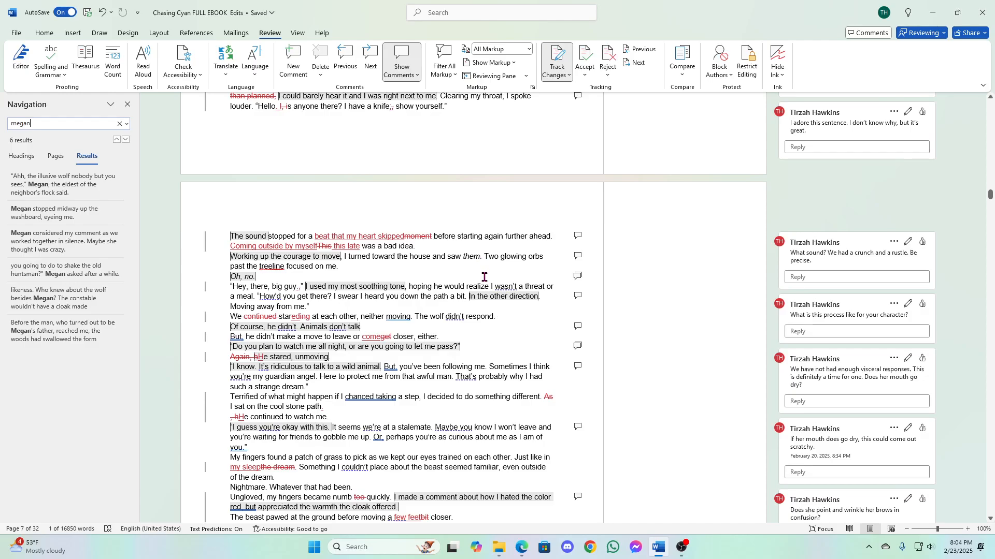
{"action": "scroll", "coordinate": [484, 277], "scroll_direction": "down", "scroll_amount": 18}
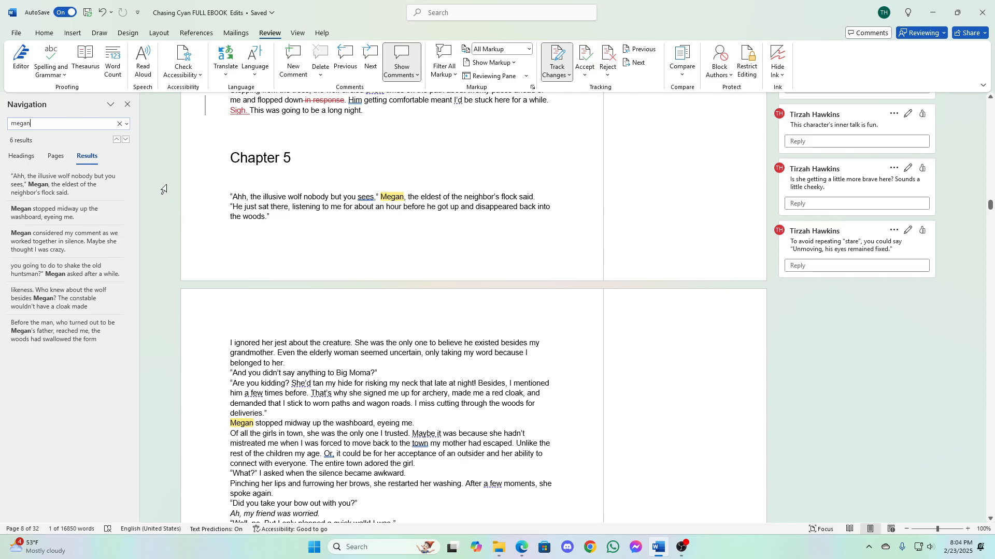
{"action": "left_click", "coordinate": [127, 105]}
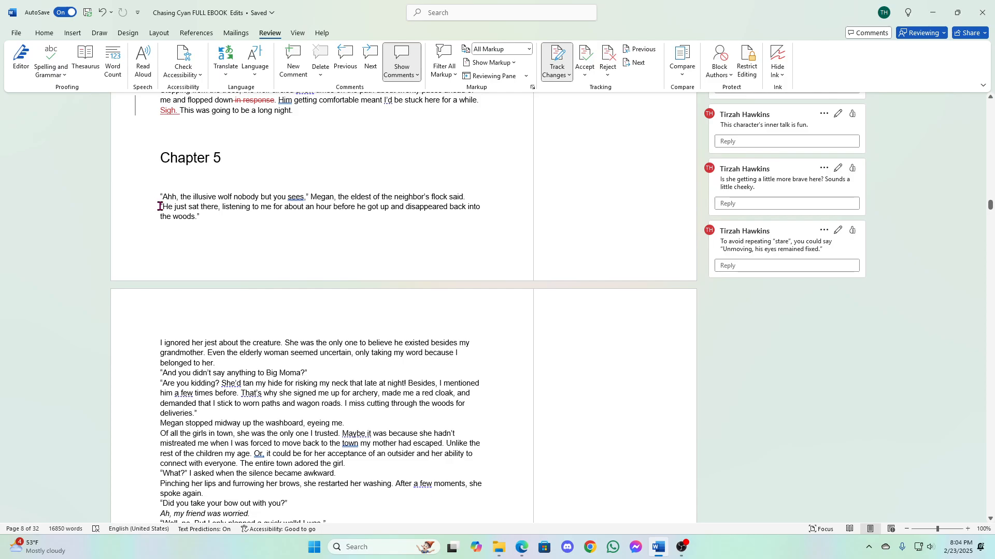
- Post a comment on "He just sat there" reading "How did she feel about Megan's comment? Or talking to her in general?"
{"action": "left_click_drag", "start_coordinate": [159, 207], "coordinate": [218, 207]}
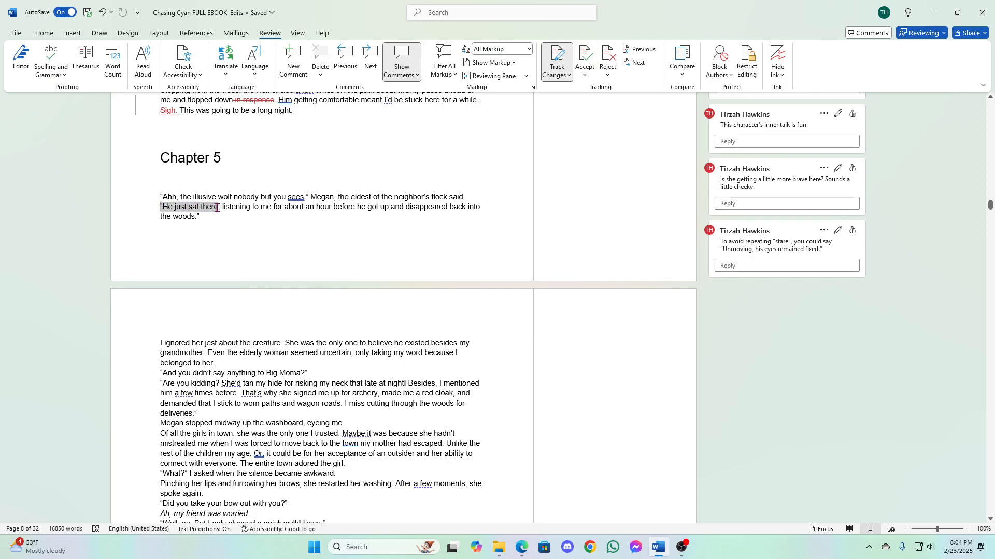
{"action": "left_click", "coordinate": [378, 184]}
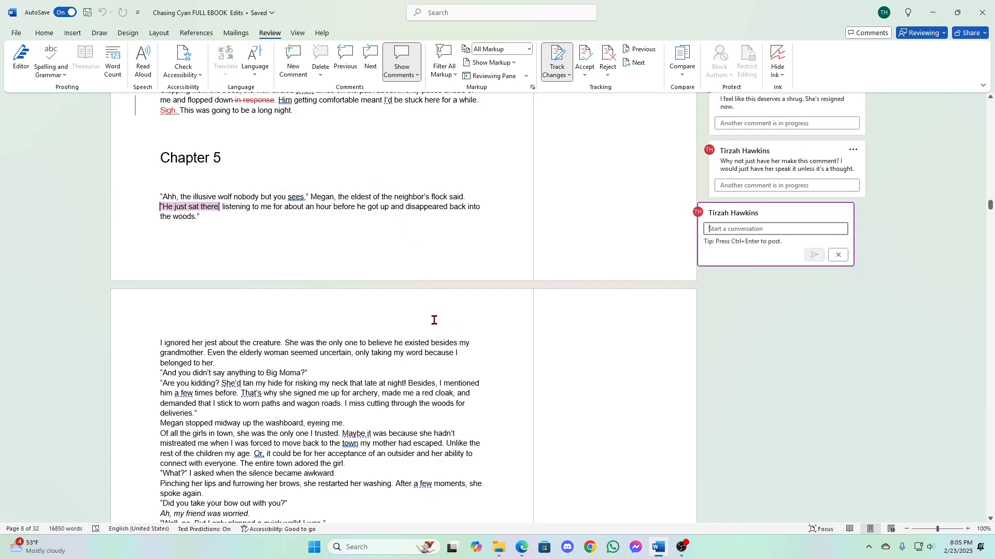
{"action": "type", "text": "How did sh"}
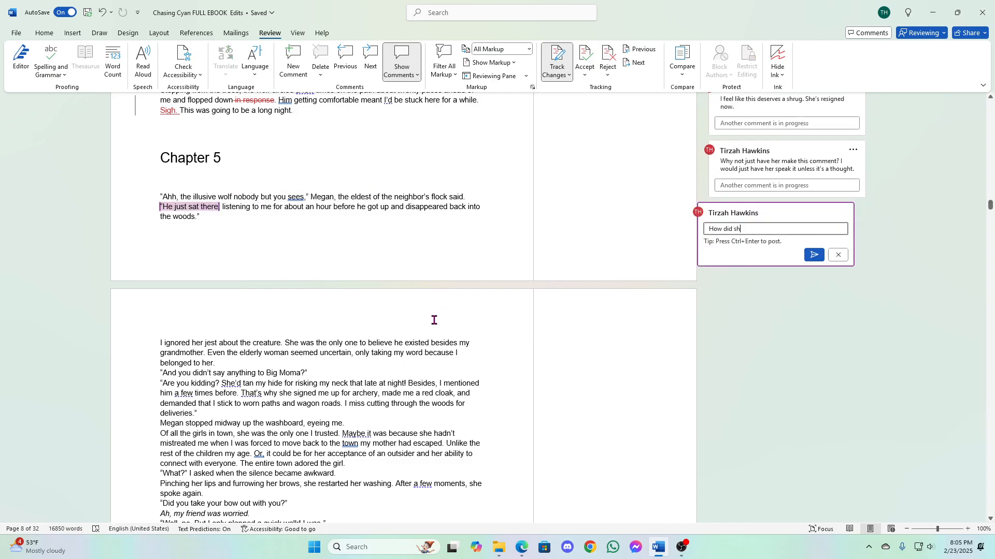
{"action": "type", "text": "e feel about Megan's comm"}
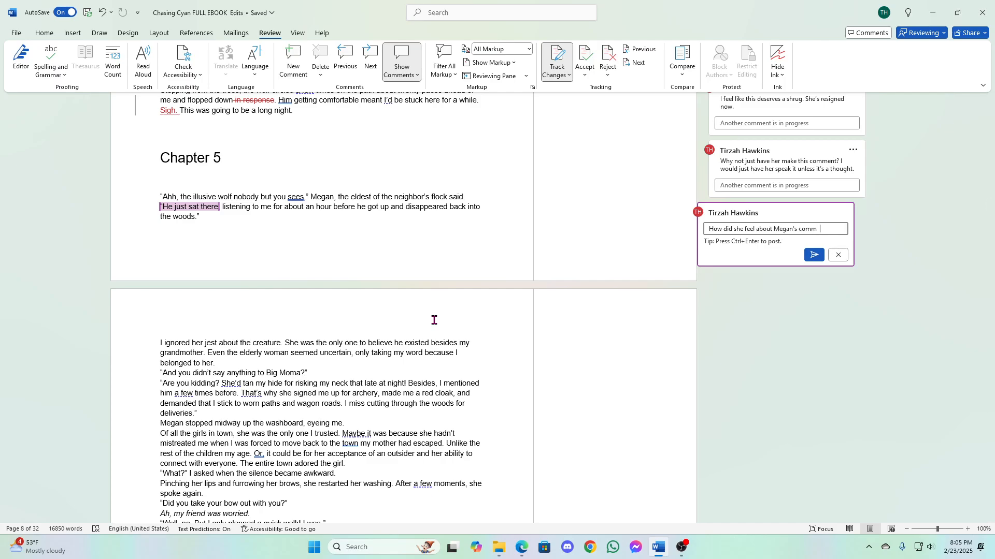
{"action": "key", "text": "BackSpace"}
{"action": "type", "text": "ent? Or talking to"}
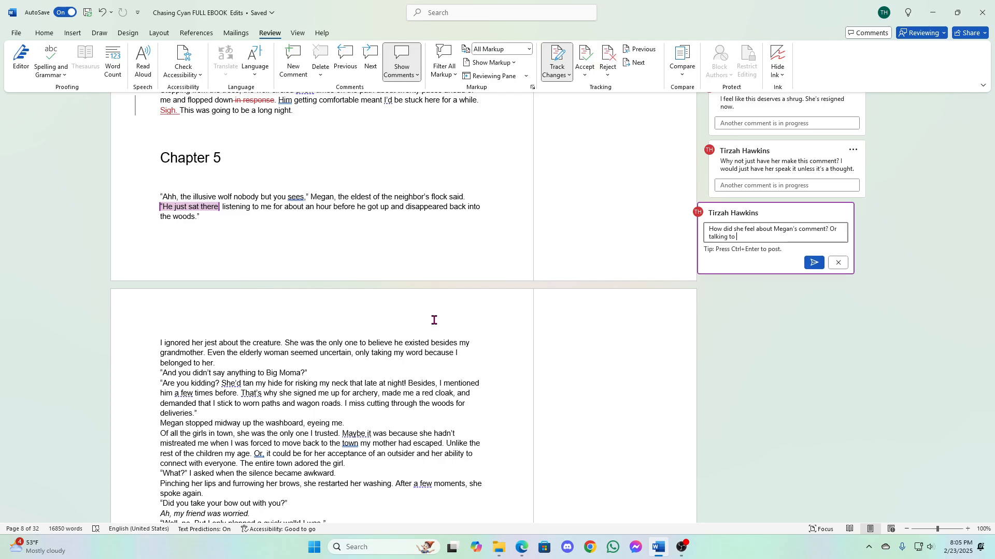
{"action": "type", "text": " her in general?"}
{"action": "left_click", "coordinate": [814, 263]}
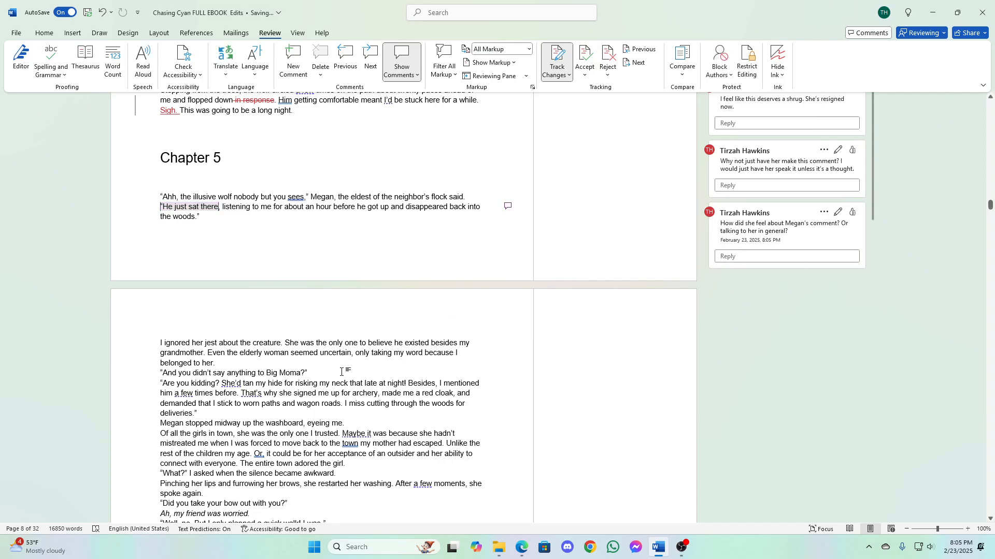
- Start a comment on "She was the only one to believe he existed besides my grandmother." asking "How many times have they talked about this wolf?"
{"action": "scroll", "coordinate": [341, 371], "scroll_direction": "down", "scroll_amount": 3}
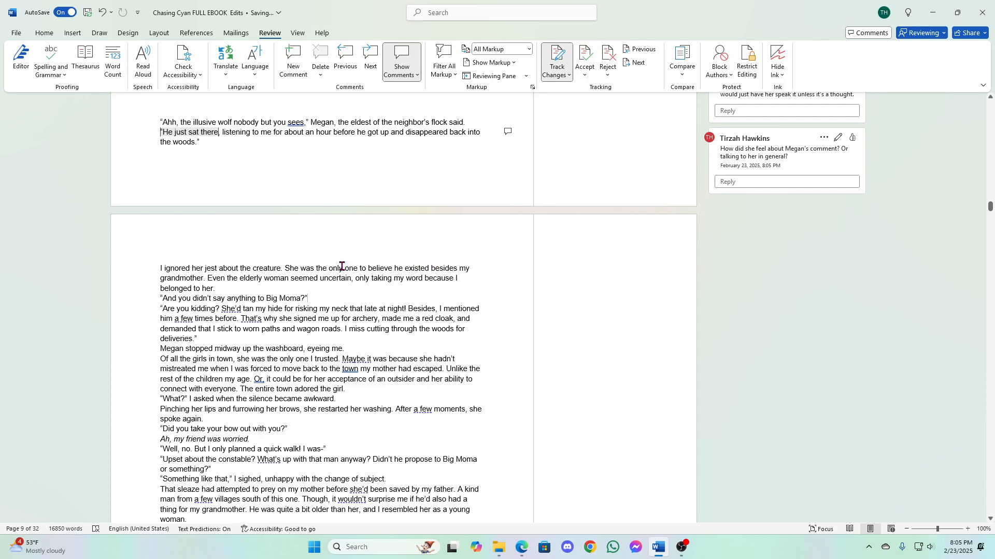
{"action": "left_click_drag", "start_coordinate": [285, 268], "coordinate": [207, 282]}
{"action": "key", "text": "ctrl+alt+m"}
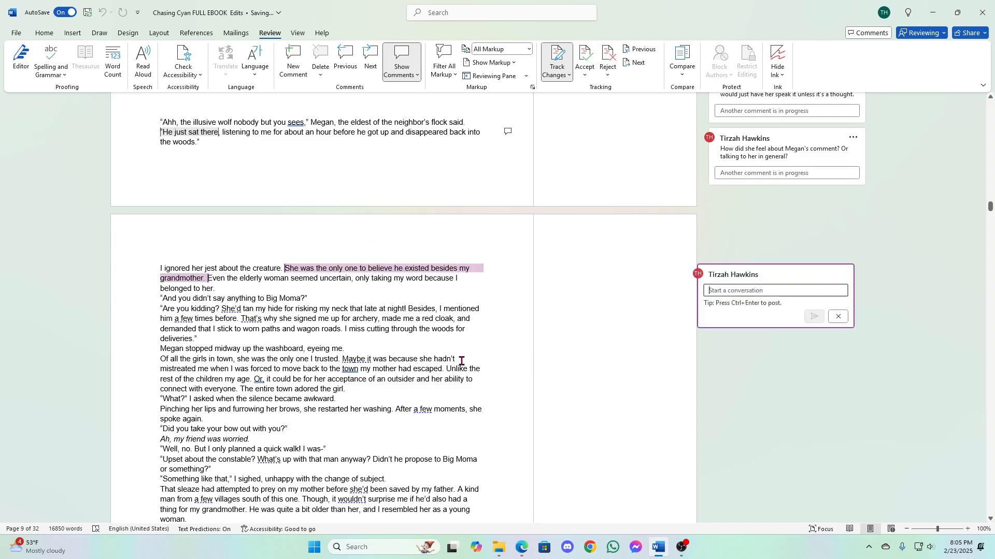
{"action": "type", "text": "Ho"}
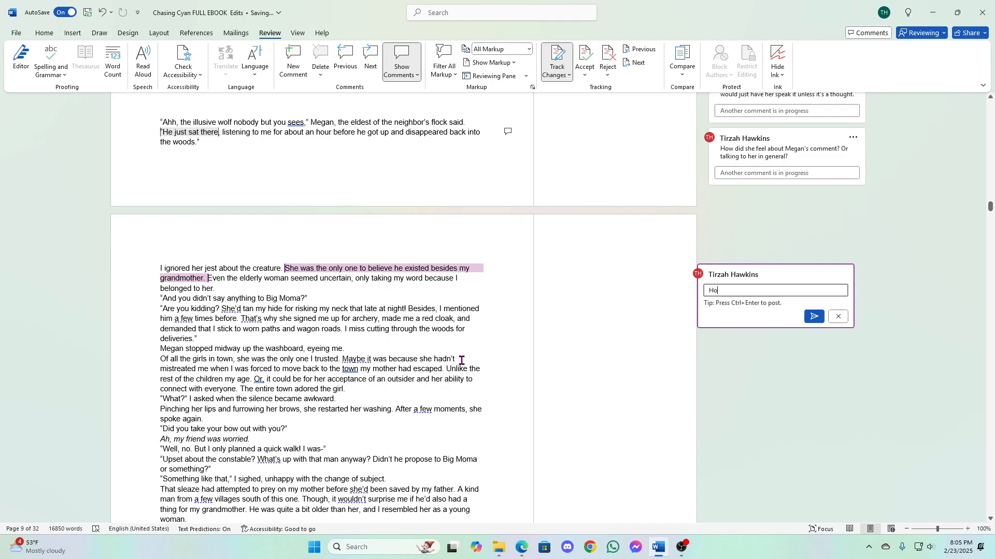
{"action": "type", "text": "w many times any times have they talke"}
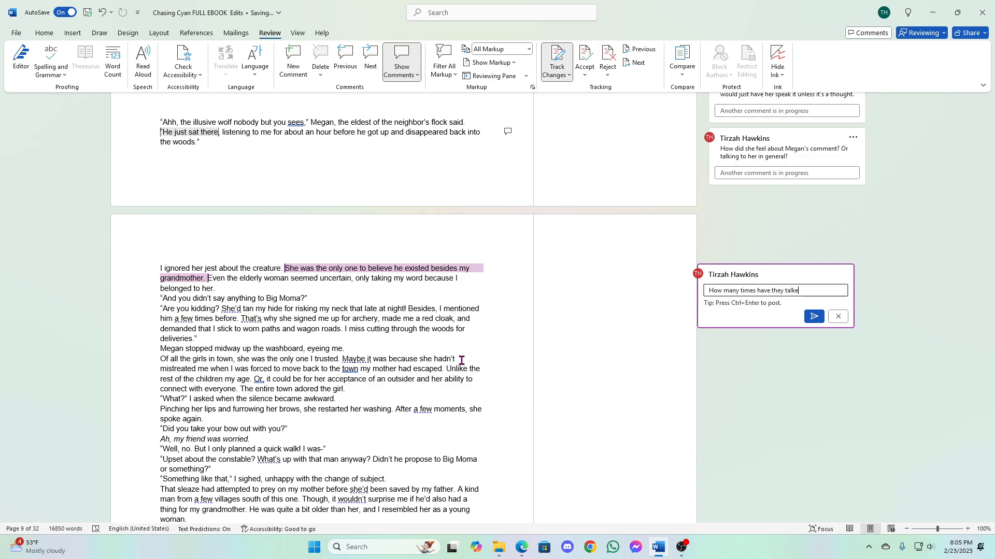
{"action": "type", "text": "d about this wolf? This"}
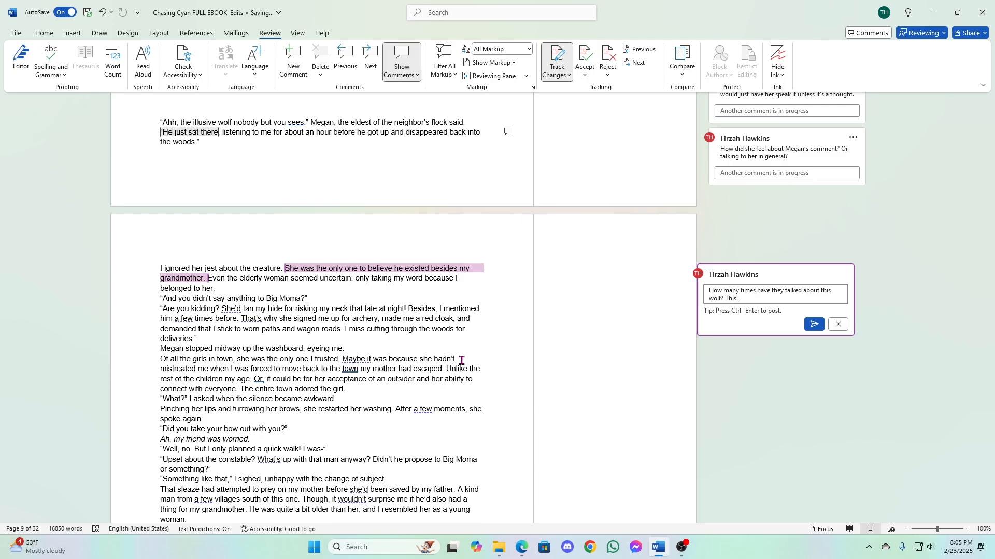
{"action": "type", "text": " is a good place to giv e us some backsto"}
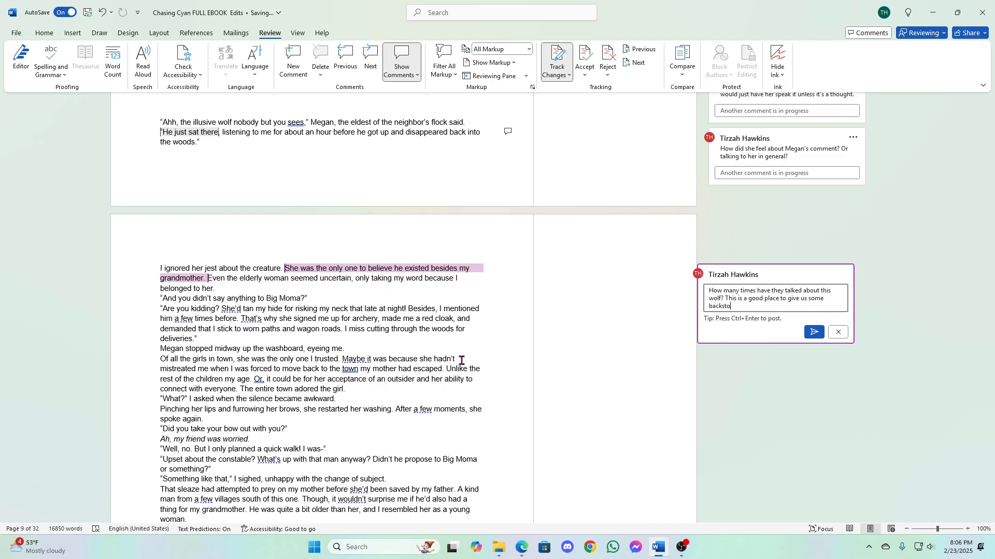
{"action": "type", "text": "ry about who "}
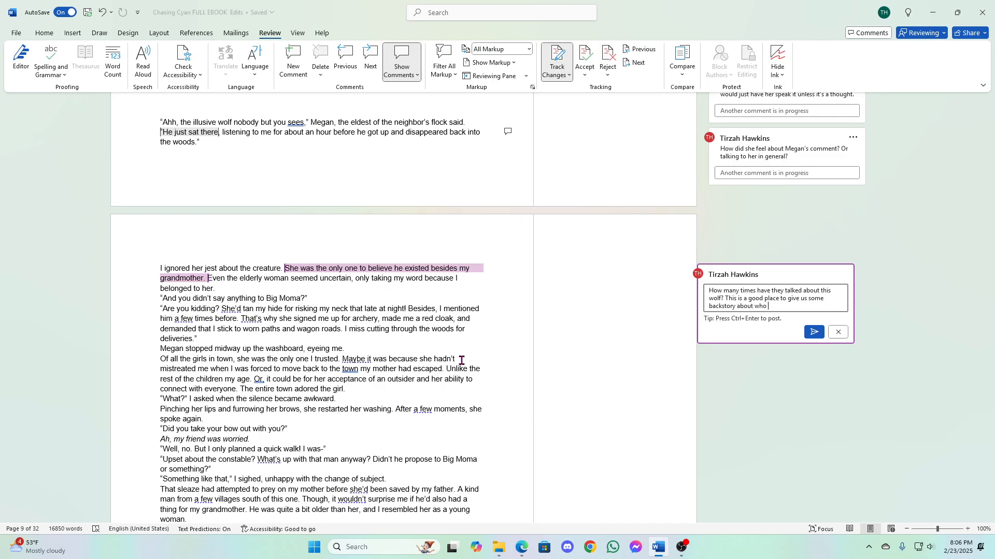
{"action": "type", "text": "Megan is, why "}
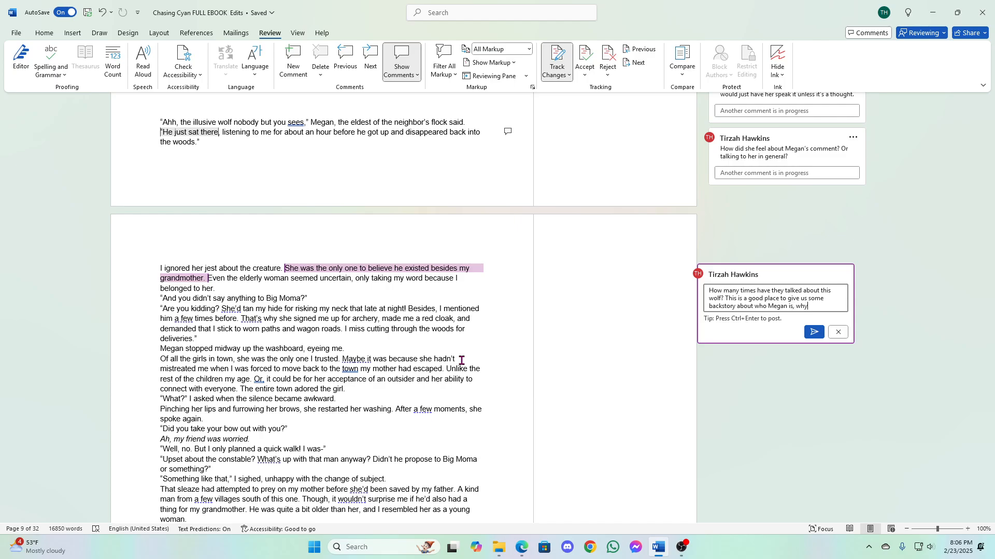
{"action": "type", "text": "Cyan trusts her with this conv"}
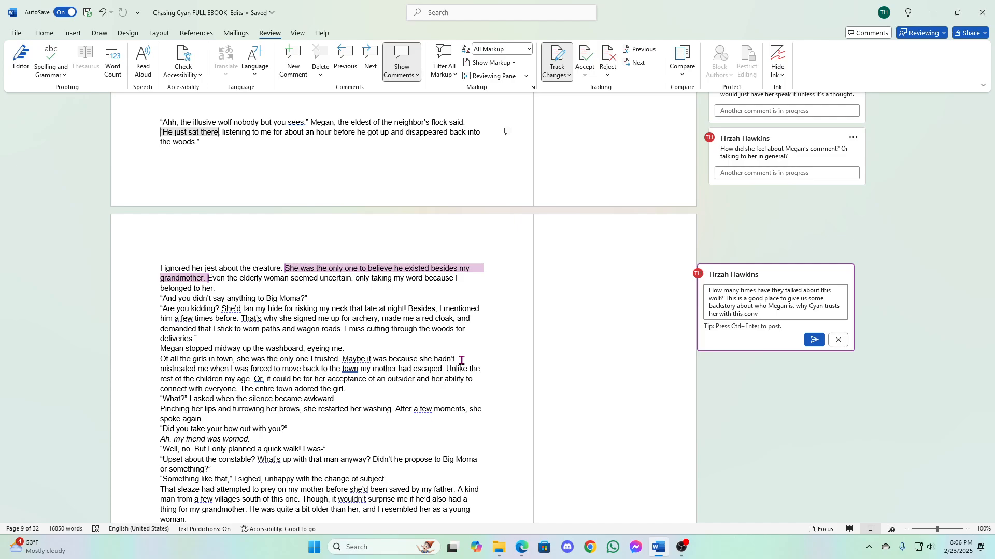
{"action": "type", "text": "ersation, n"}
- Finish the comment with "why Cyan trusts her with this conversation, and what else Megan knows about the wolf." and post it
{"action": "key", "text": "BackSpace"}
{"action": "type", "text": "and what else Megan knows a"}
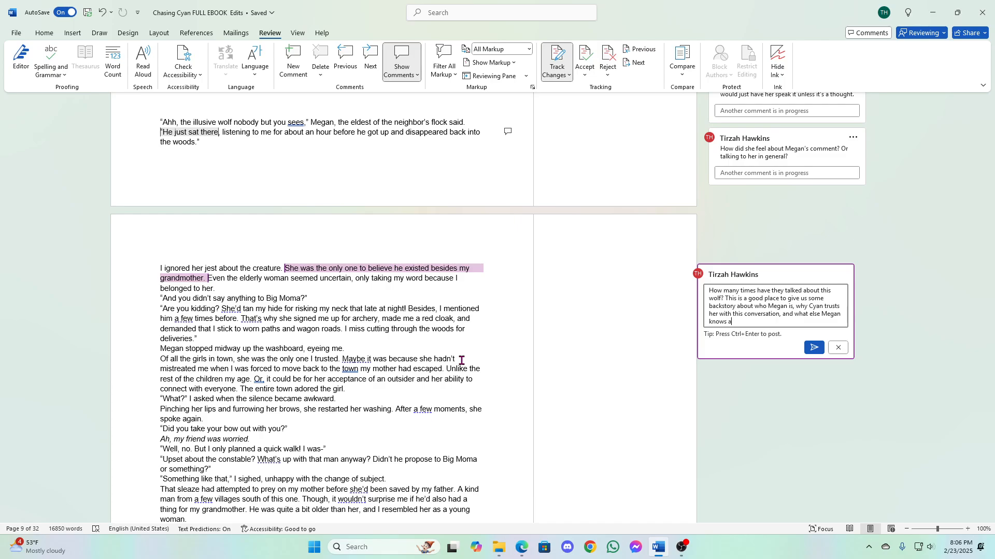
{"action": "type", "text": "bout the worfl"}
{"action": "type", "text": "f."}
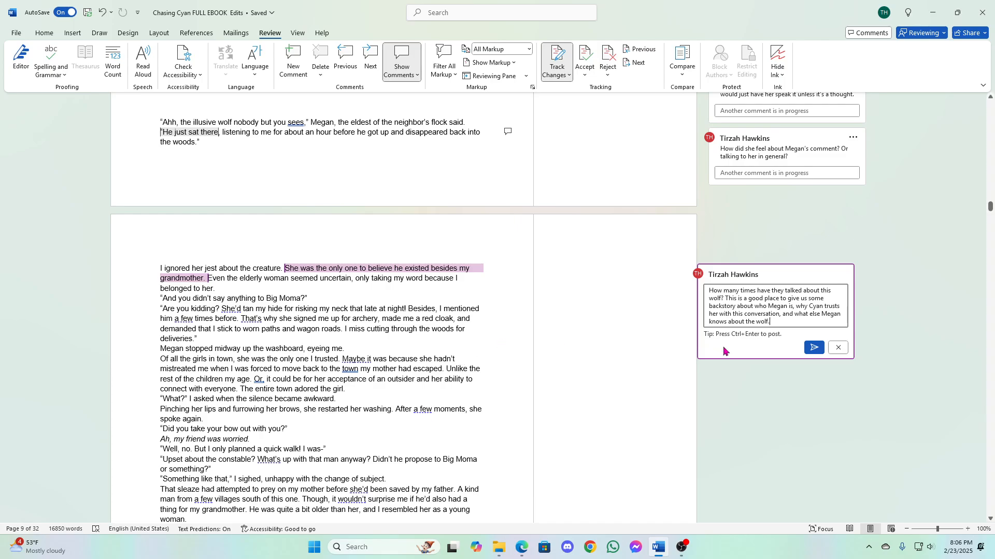
{"action": "left_click", "coordinate": [813, 348]}
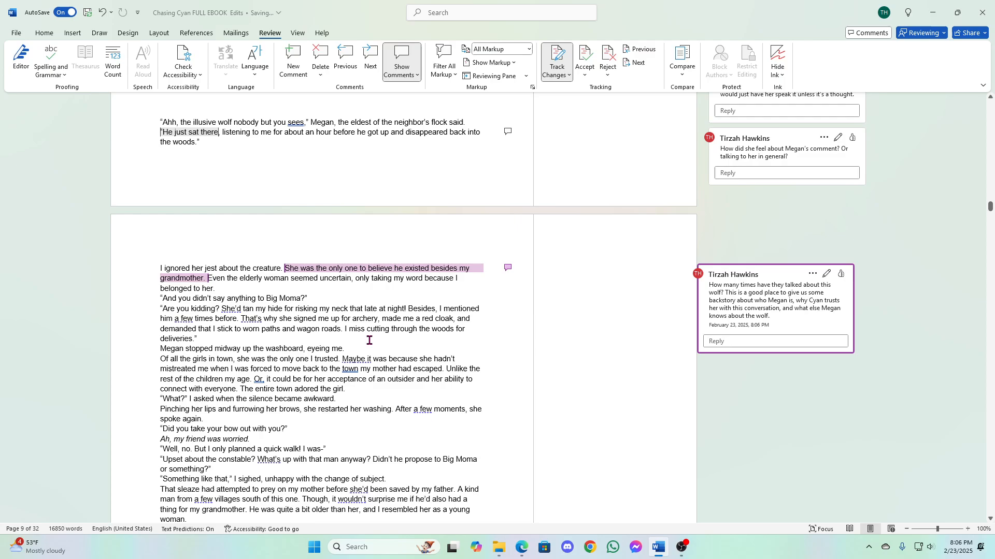
- Post a comment on "seemed uncertain" reading "This is telling. Show us a little bit of what gives Cyan this impression."
{"action": "left_click", "coordinate": [332, 279]}
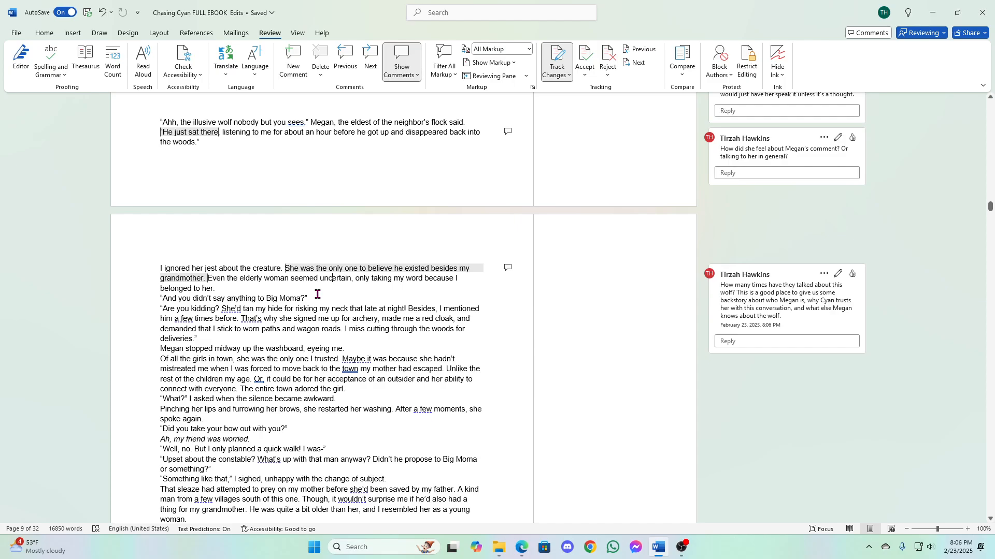
{"action": "left_click_drag", "start_coordinate": [290, 280], "coordinate": [352, 284]}
{"action": "left_click", "coordinate": [508, 263]}
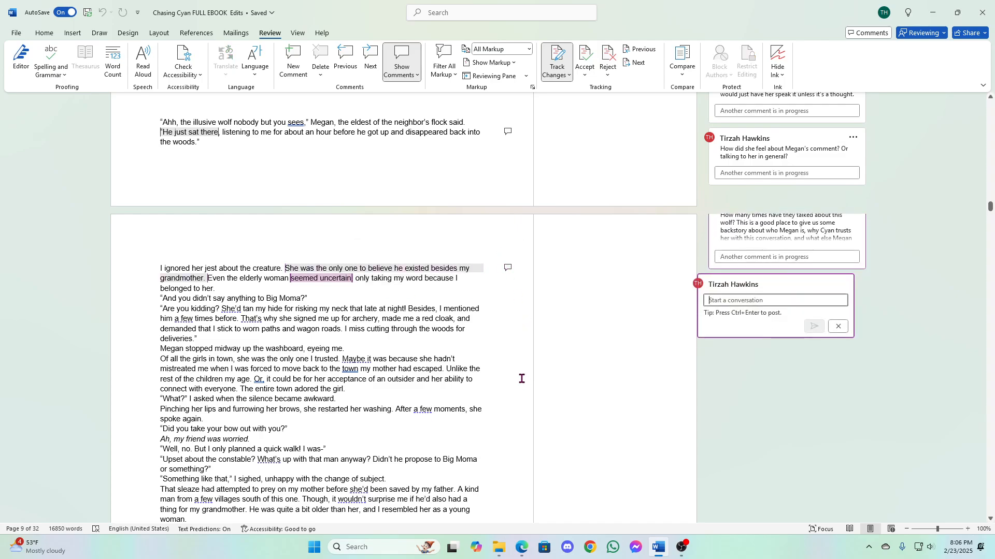
{"action": "type", "text": "This is telli"}
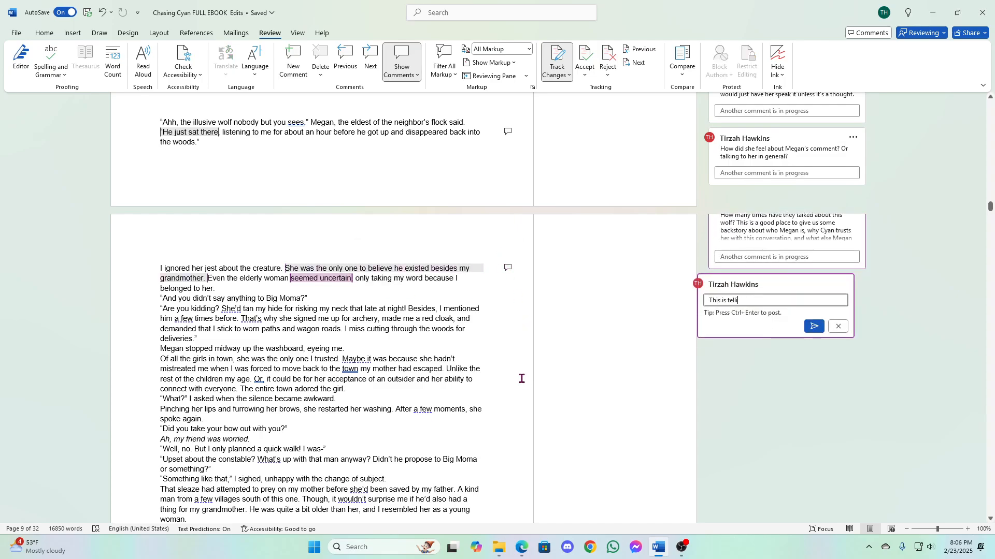
{"action": "type", "text": "ng. Show us a little bit of what "}
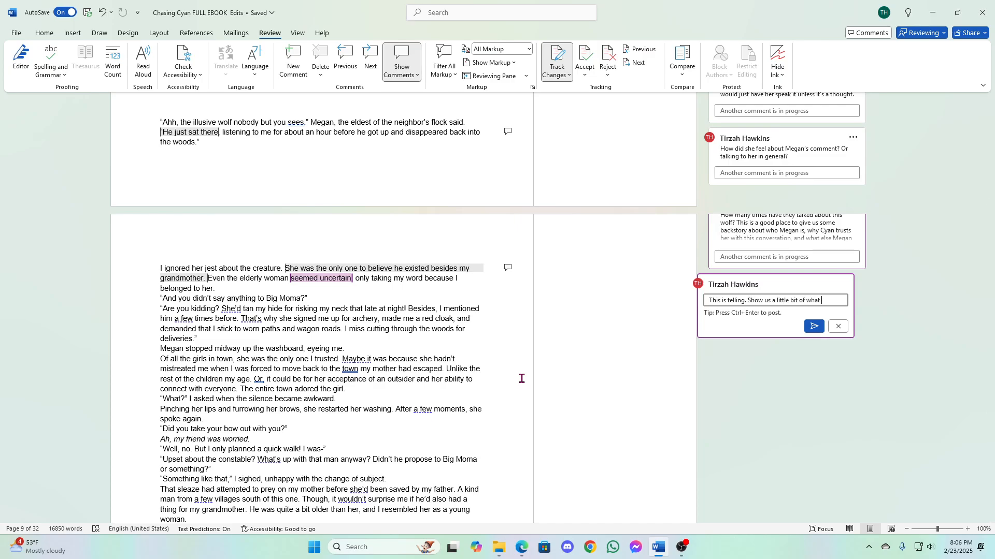
{"action": "type", "text": "gives Cyan this"}
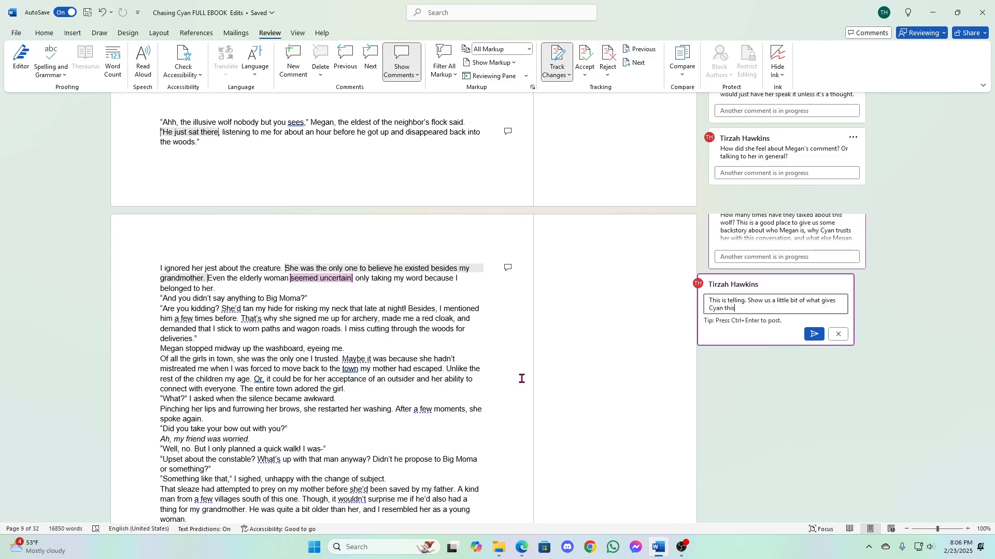
{"action": "type", "text": " impression."}
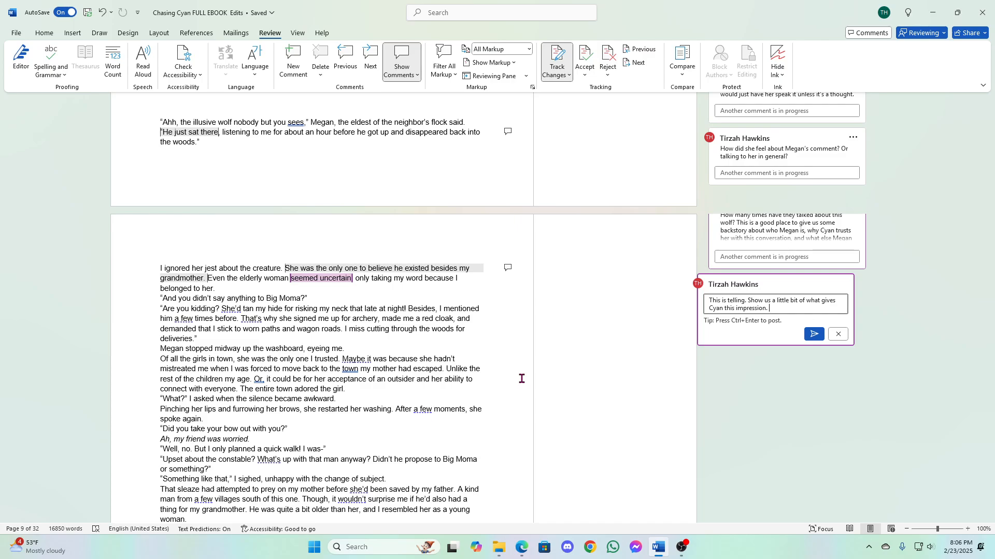
{"action": "left_click", "coordinate": [814, 335]}
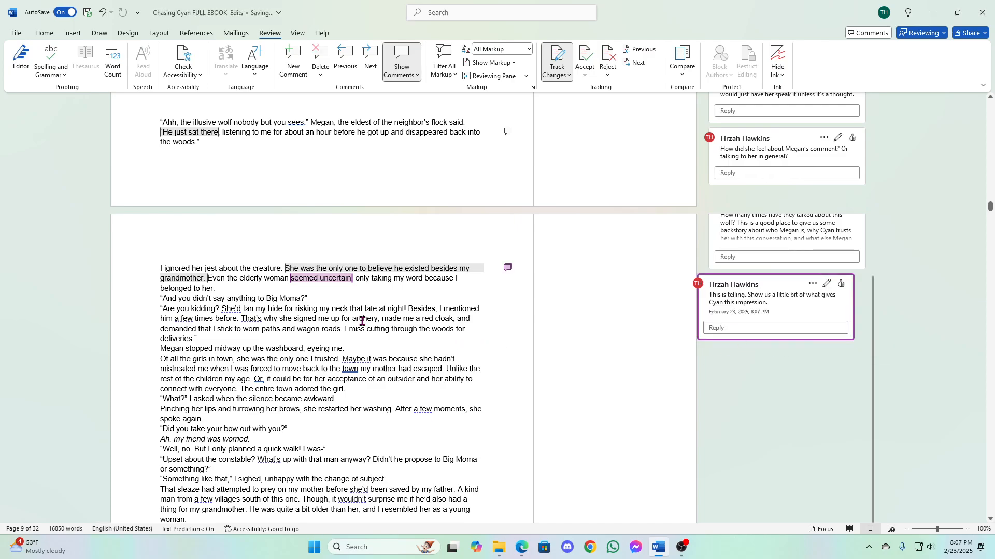
- Start a comment on "Are you kidding?" with "We need some more responses from these characters to fill out this back and"
{"action": "left_click", "coordinate": [287, 300]}
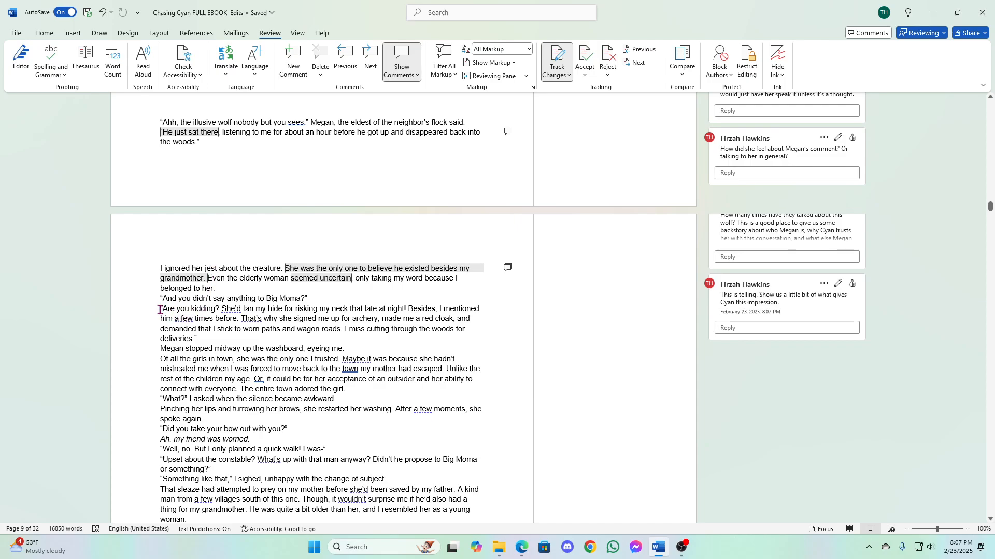
{"action": "left_click_drag", "start_coordinate": [161, 309], "coordinate": [220, 313]}
{"action": "left_click", "coordinate": [377, 284]}
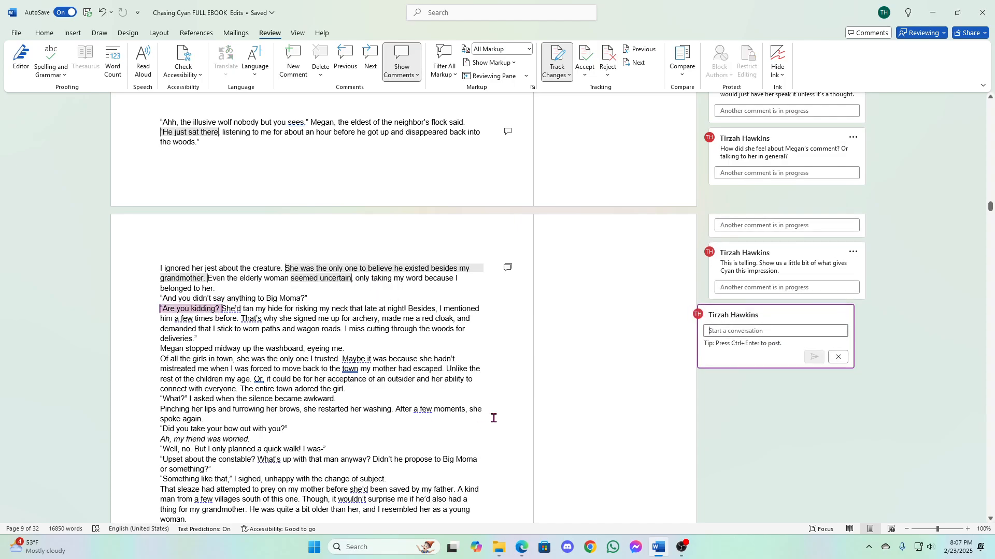
{"action": "type", "text": "WQe"}
{"action": "key", "text": "BackSpace"}
{"action": "type", "text": "e need some more re"}
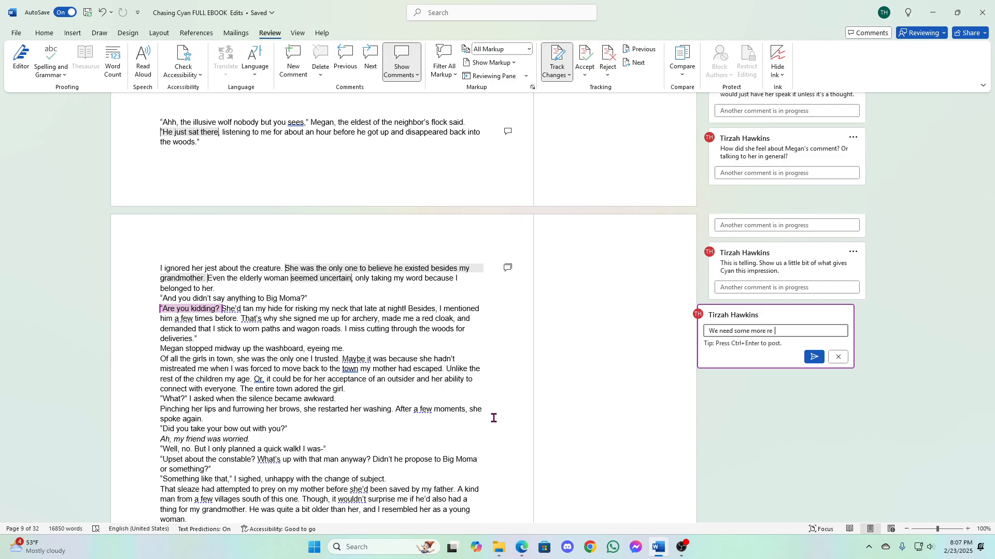
{"action": "type", "text": "sponses from"}
{"action": "type", "text": " these character"}
{"action": "type", "text": "s to fill out this back and "}
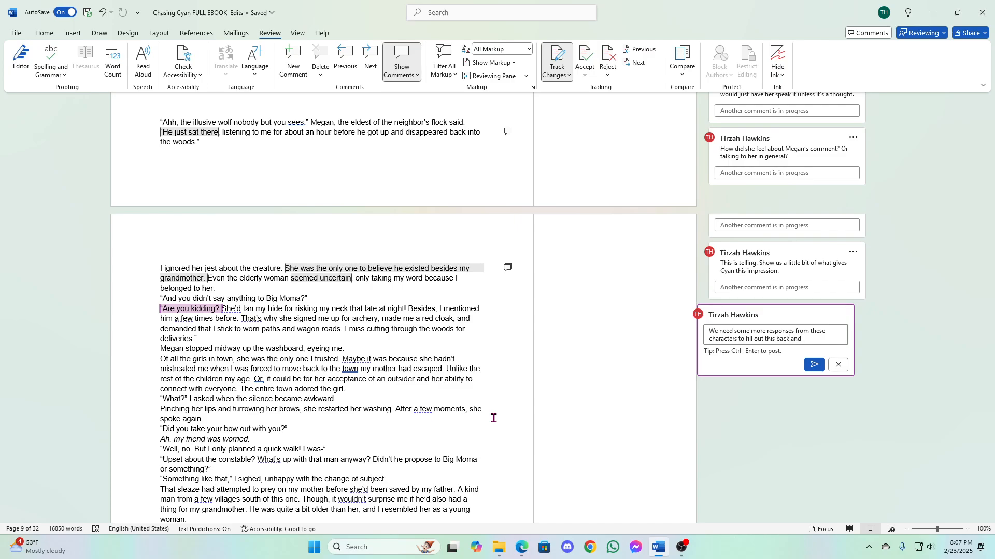
{"action": "type", "text": "forth. We don't kno9"}
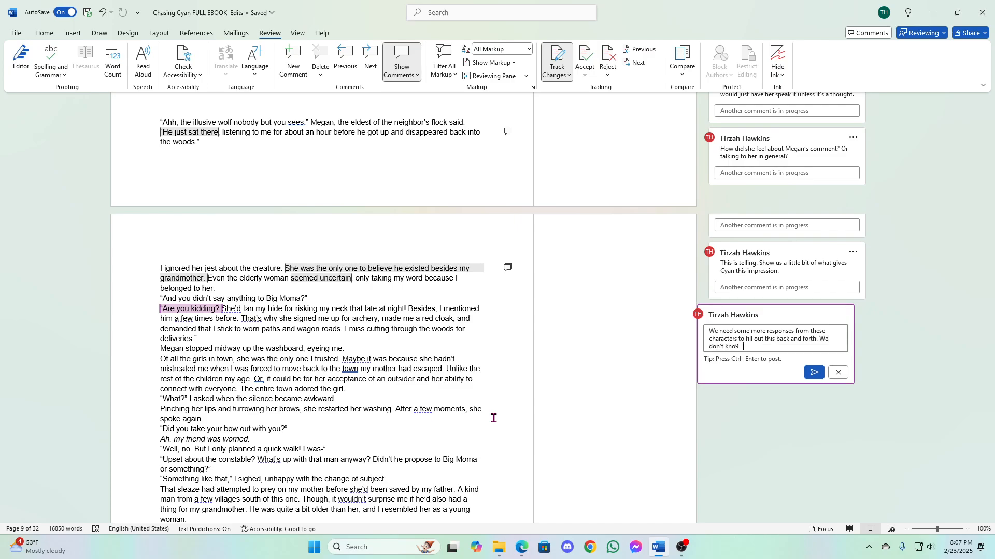
- Continue the comment with "forth. We don't know what they're doing, if they're sitting, standing, where they are, etc."
{"action": "key", "text": "BackSpace"}
{"action": "key", "text": "BackSpace"}
{"action": "type", "text": "w what they're doing, if they're sitting, st"}
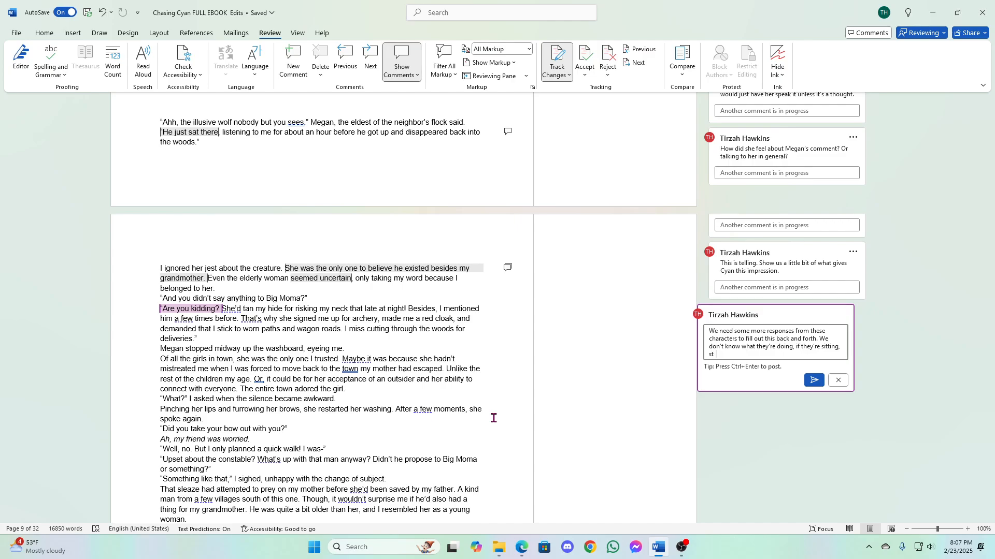
{"action": "type", "text": "anding, where they are, etc. All of those thing"}
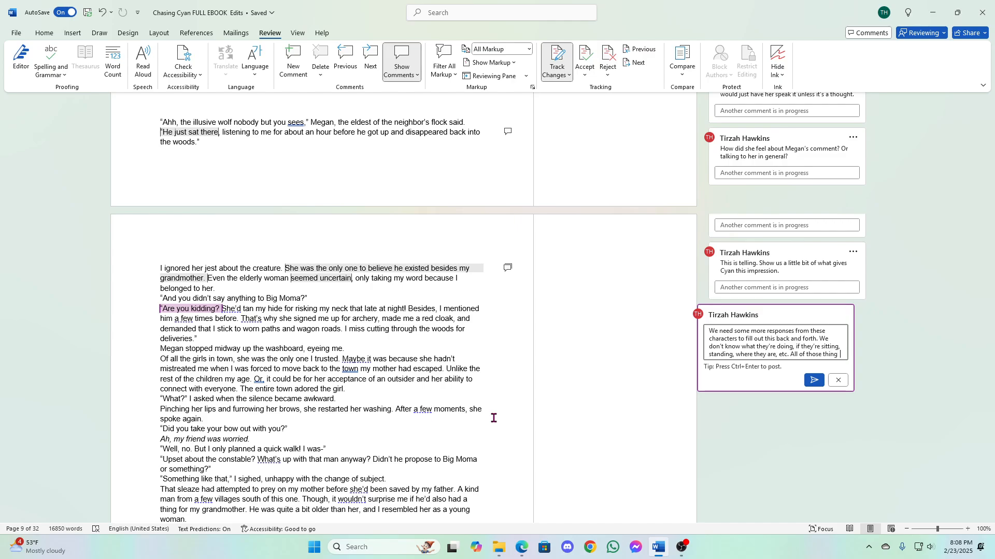
- Continue the comment with "All of those things are good to fill in here and there. Little tidbits at a time."
{"action": "key", "text": "BackSpace"}
{"action": "type", "text": "s are goo"}
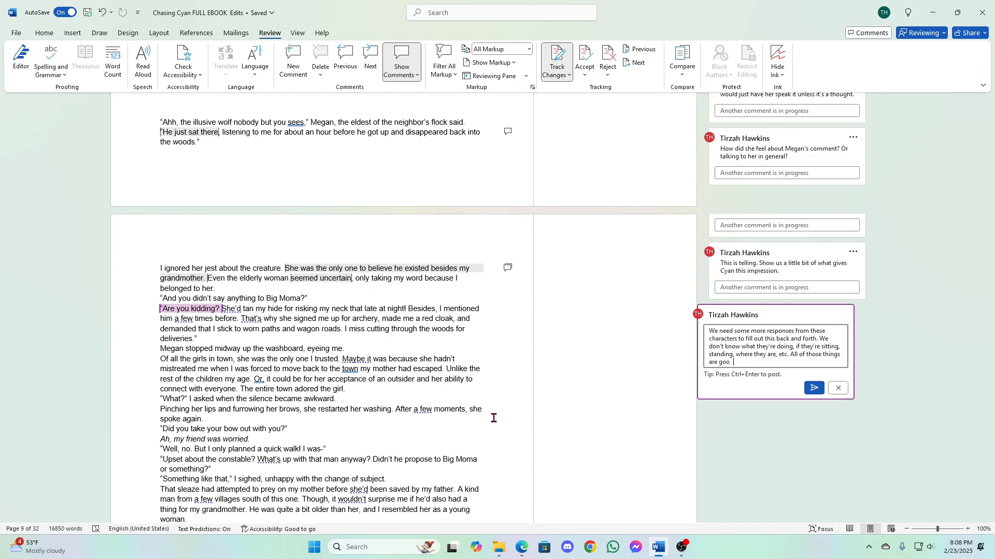
{"action": "type", "text": "d to fill in here."}
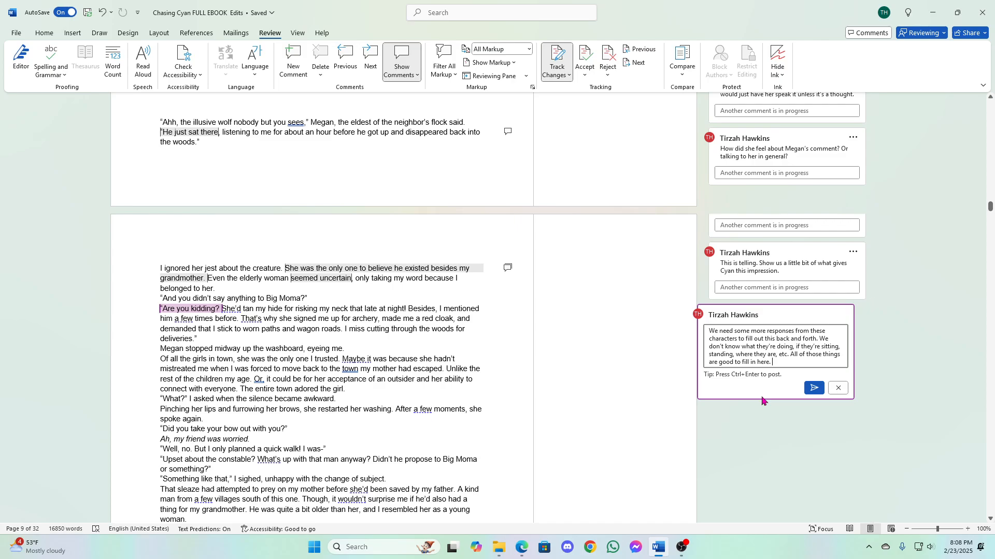
{"action": "type", "text": "and there"}
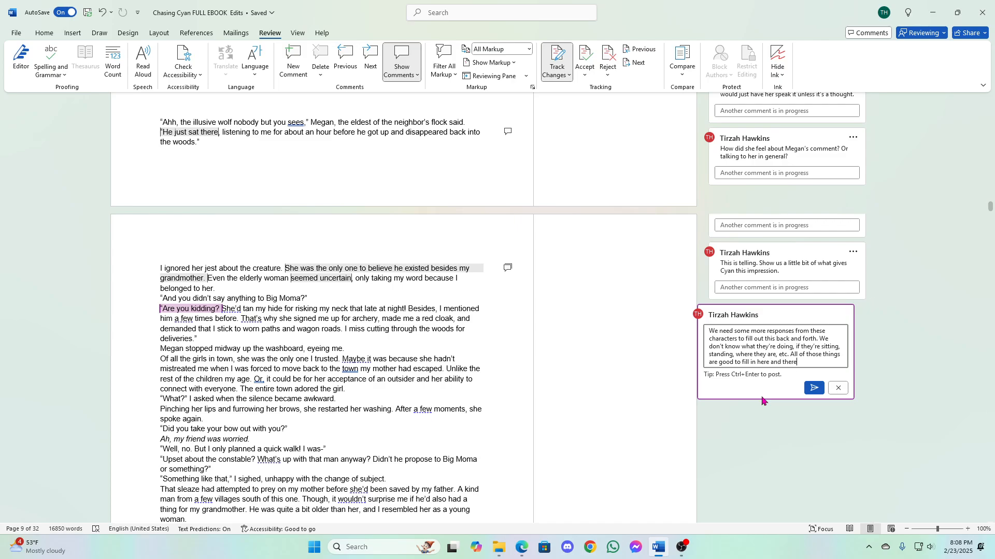
{"action": "type", "text": ". T"}
{"action": "key", "text": "BackSpace"}
{"action": "type", "text": "Little tidbits at a time."}
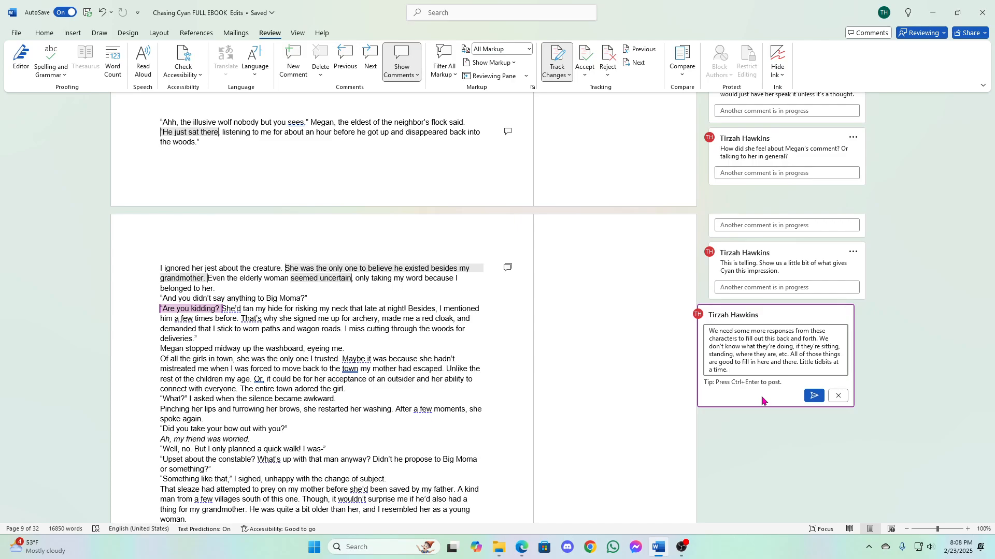
- Continue the comment with "You could even include the time of day. Is there anyone else potentially nearby that could overhear?"
{"action": "type", "text": "You could even include the time of day. Is"}
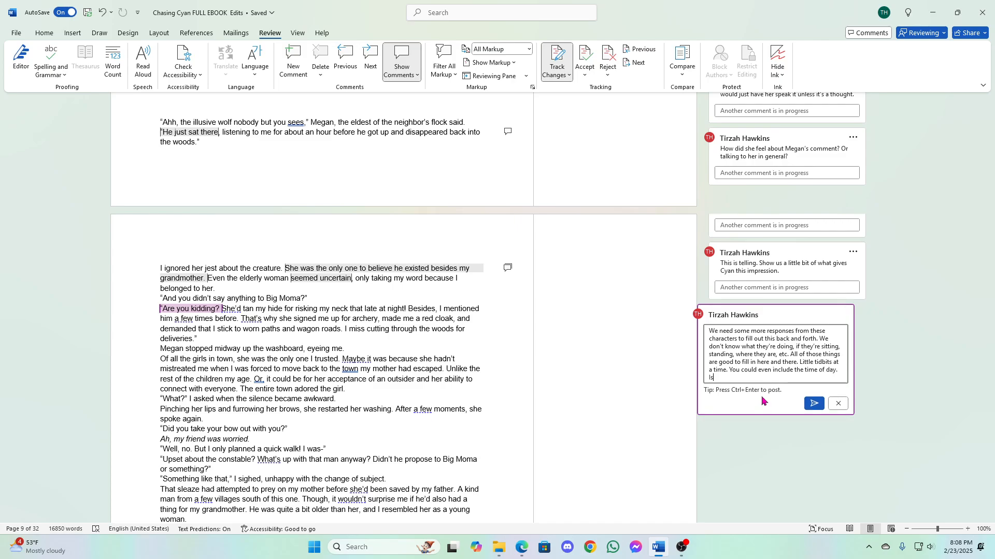
{"action": "type", "text": " ther inyone else potentially near"}
{"action": "type", "text": "hat could over hear"}
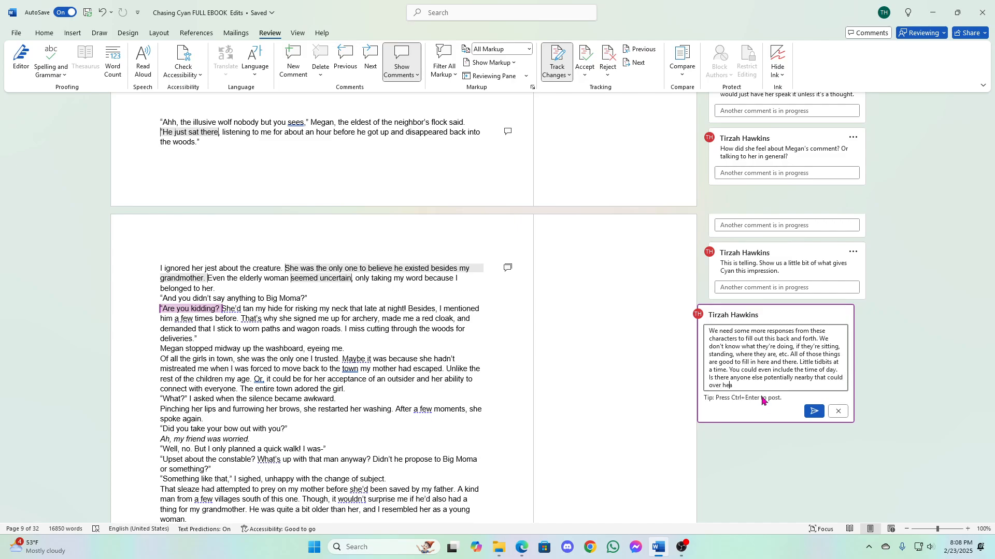
{"action": "key", "text": "BackSpace"}
{"action": "key", "text": "BackSpace"}
{"action": "key", "text": "BackSpace"}
{"action": "key", "text": "BackSpace"}
{"action": "type", "text": "hear? In which case are they whispering?"}
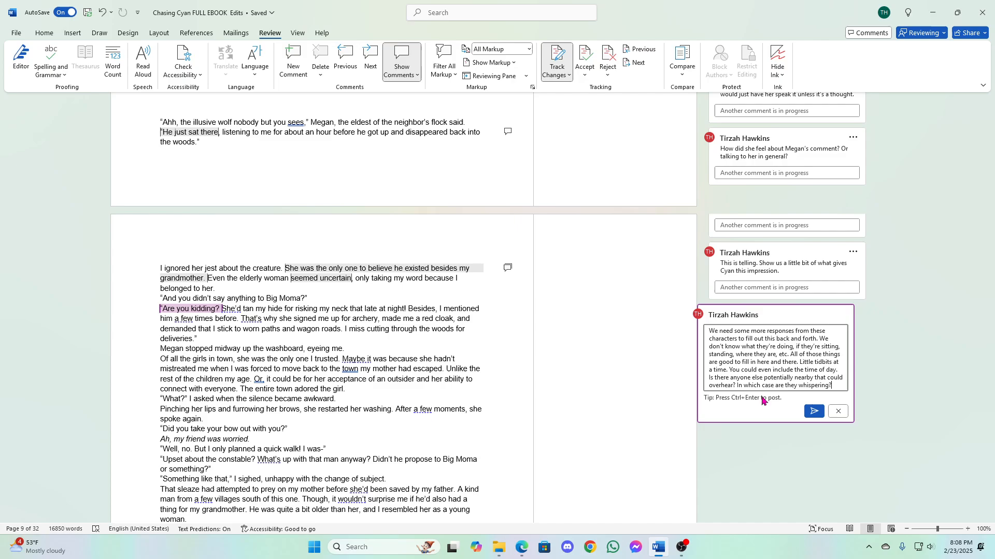
{"action": "type", "text": " Or are th"}
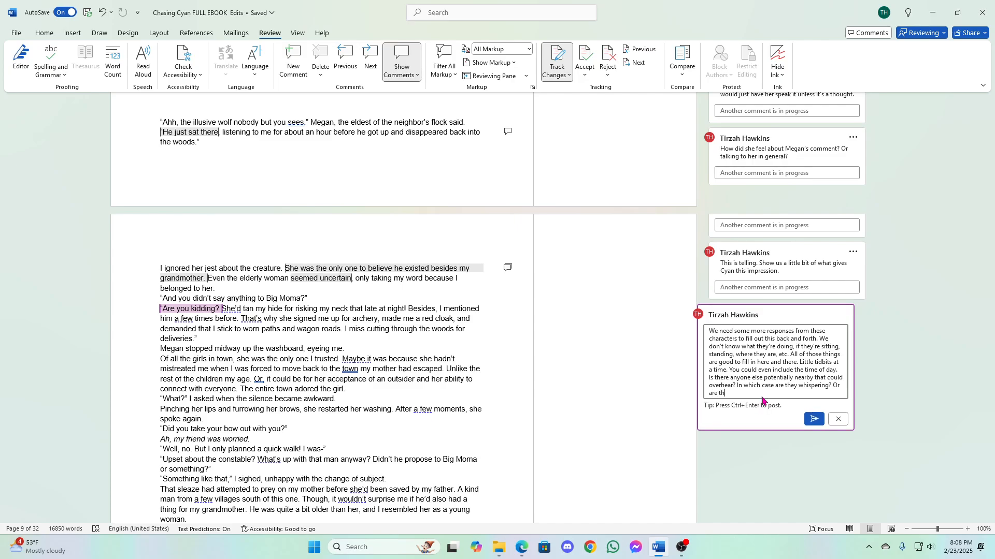
- Add the question "In which case are they whispering?" to the comment
{"action": "key", "text": "BackSpace"}
{"action": "key", "text": "BackSpace"}
{"action": "key", "text": "BackSpace"}
{"action": "key", "text": "BackSpace"}
{"action": "key", "text": "BackSpace"}
{"action": "key", "text": "BackSpace"}
{"action": "key", "text": "BackSpace"}
{"action": "key", "text": "BackSpace"}
{"action": "key", "text": "BackSpace"}
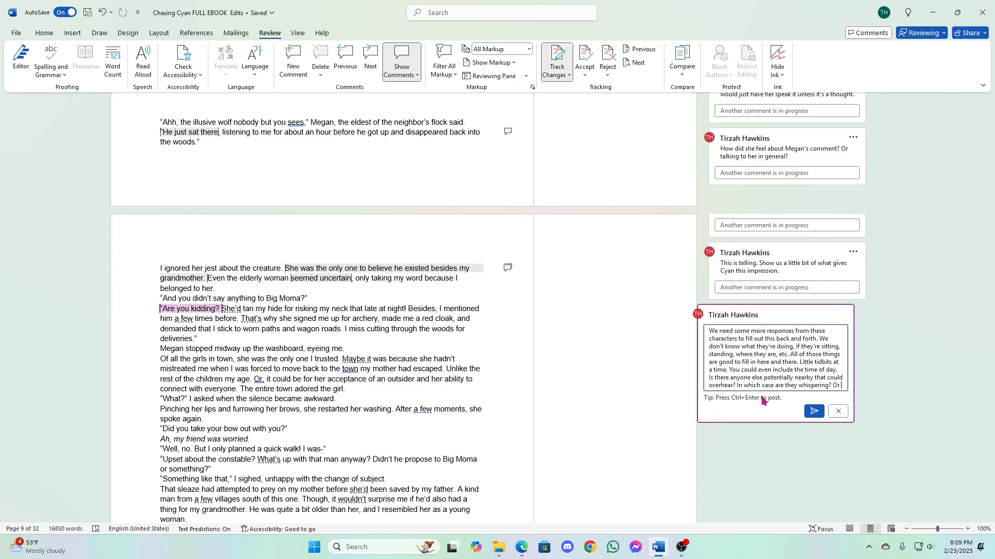
- Finish the comment with "Even if no one was nearby, wouldn't they still be looking around for people who might potentially overhear?" and post it
{"action": "type", "text": "Even if "}
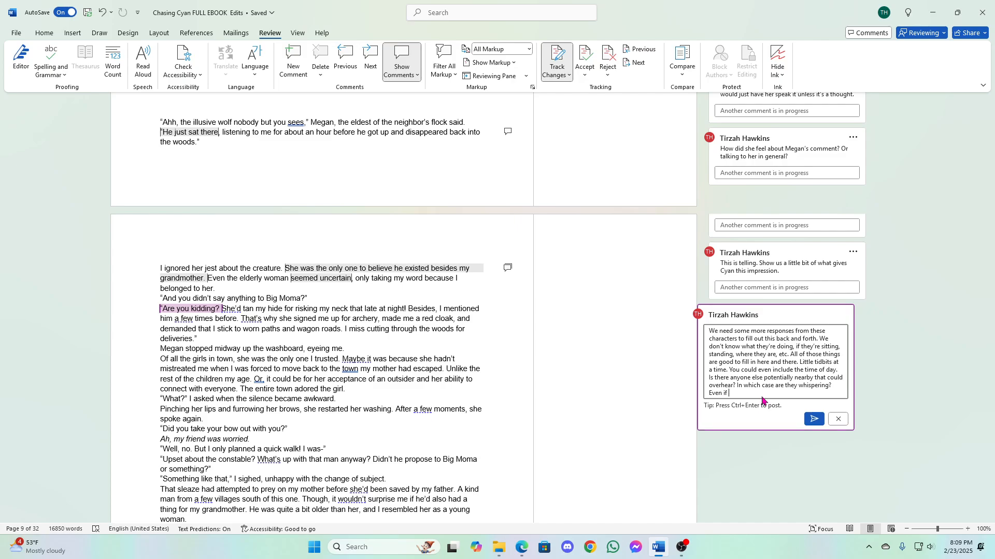
{"action": "type", "text": "no one was nearby, wouldn't they still be looking a"}
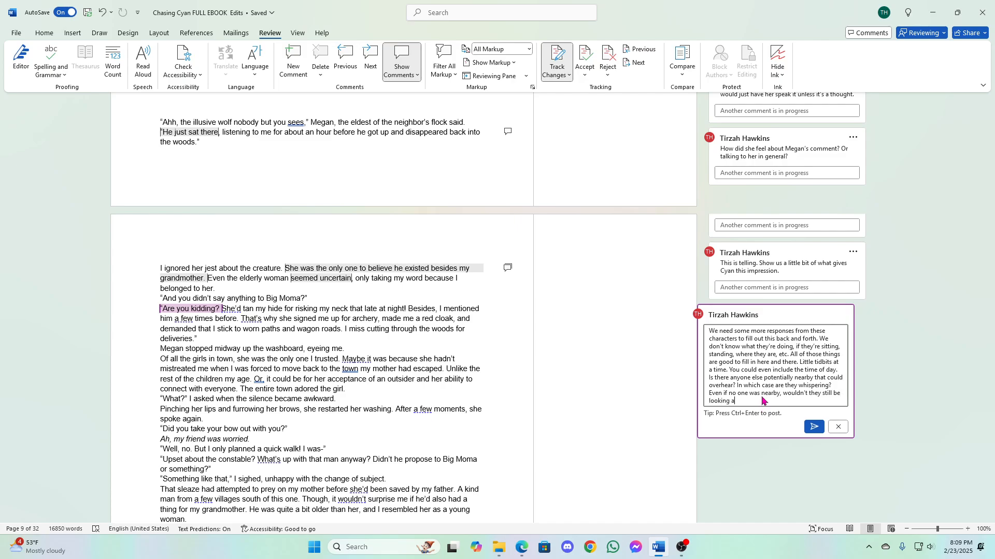
{"action": "type", "text": "round for people who might potentially overhear?"}
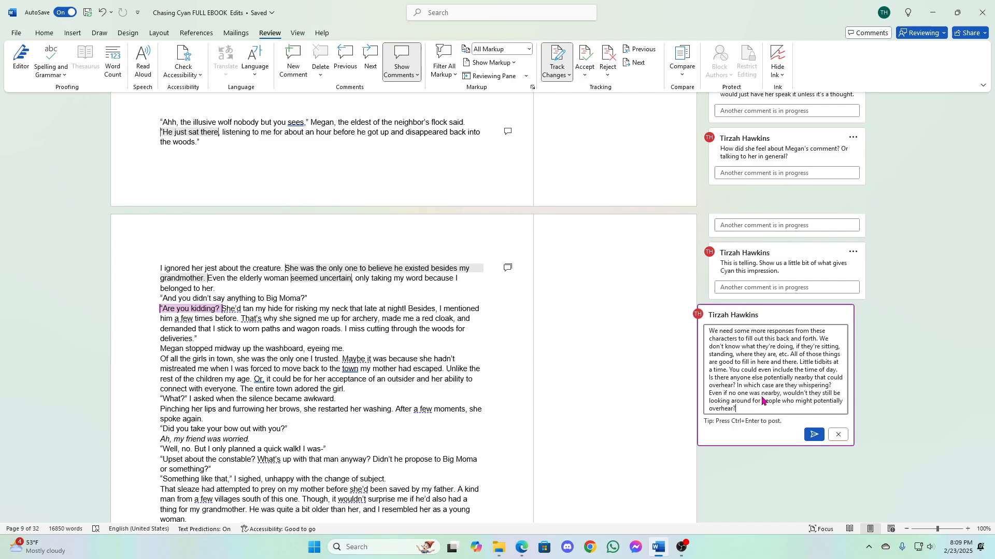
{"action": "left_click", "coordinate": [813, 436]}
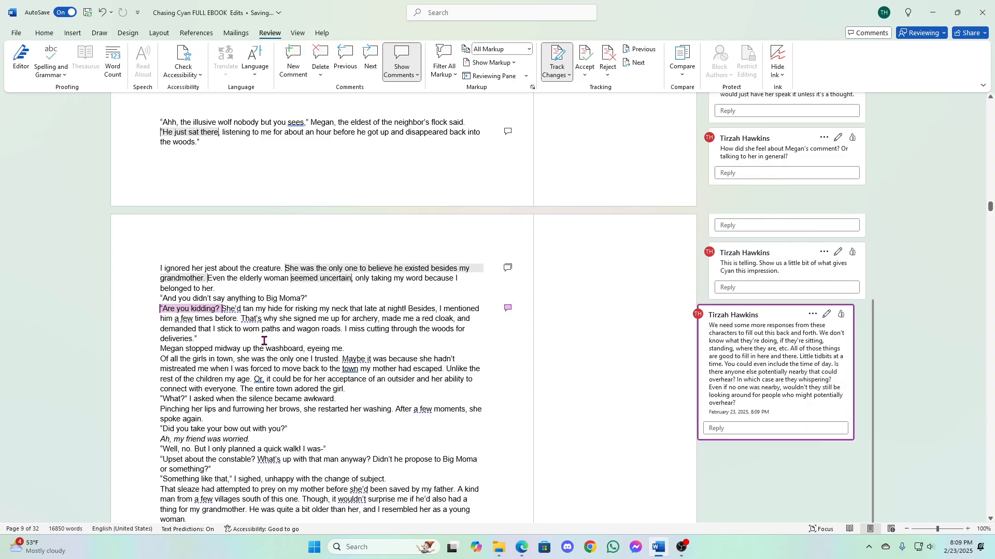
- Delete and retype the "hy" of "why" in "That's why she signed me up for archery"
{"action": "left_click", "coordinate": [289, 355]}
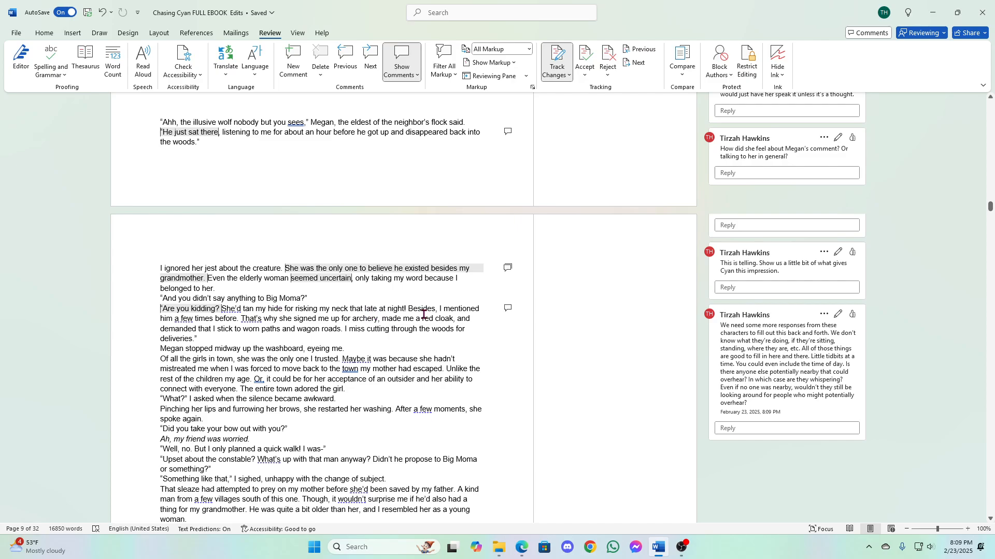
{"action": "left_click", "coordinate": [277, 318]}
{"action": "key", "text": "BackSpace"}
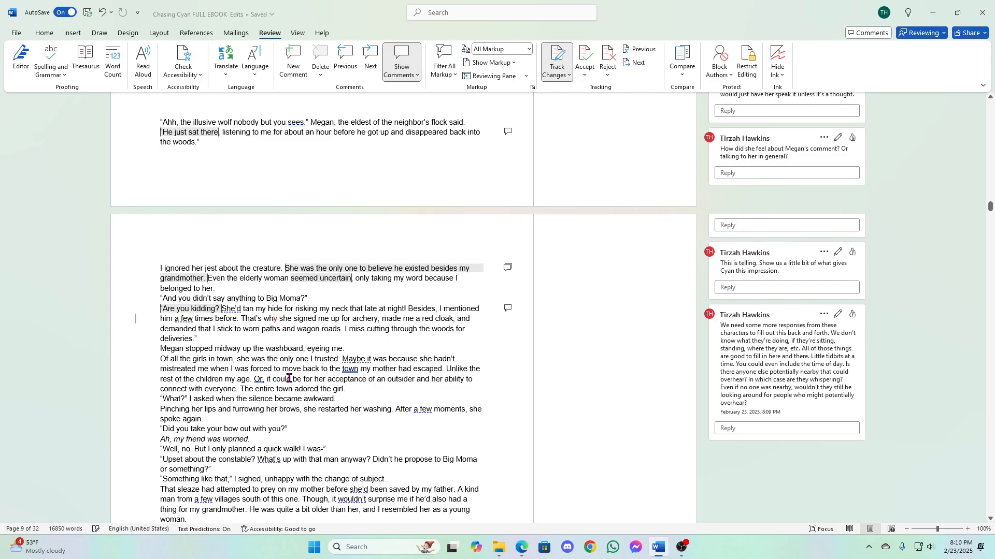
{"action": "key", "text": "BackSpace"}
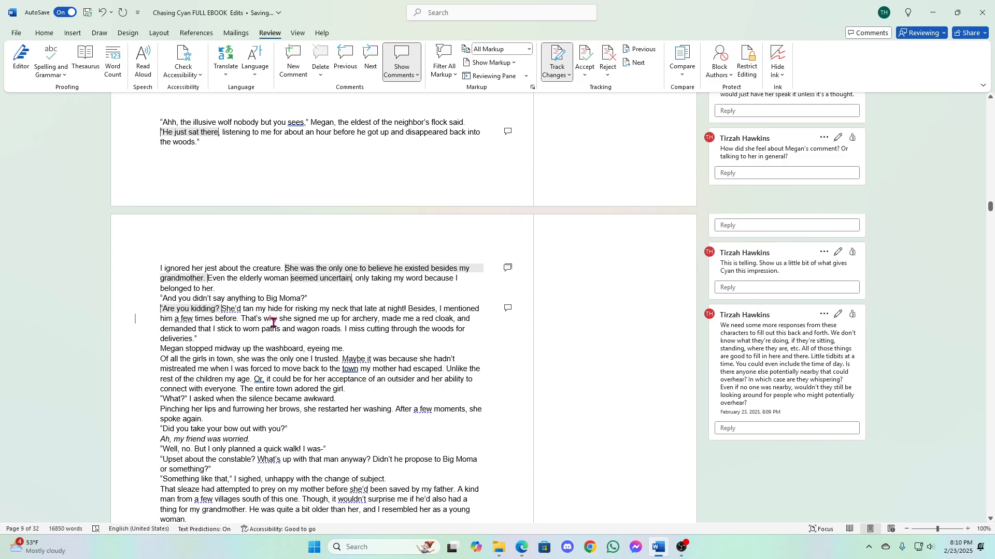
{"action": "type", "text": "hy"}
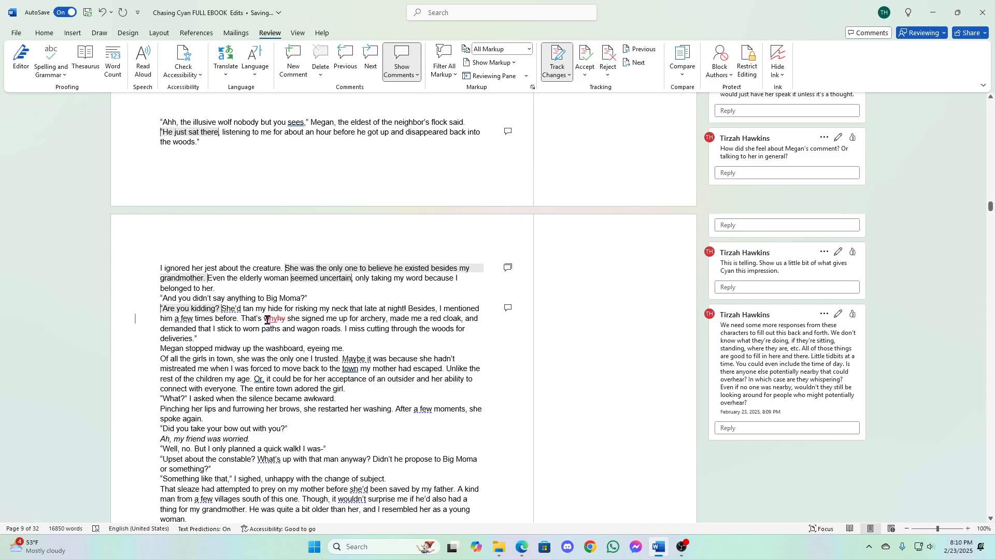
- Start a comment on "why" in "That's why she signed me up" with "Is this "why" because she knows for absolute certain"
{"action": "left_click_drag", "start_coordinate": [264, 320], "coordinate": [278, 321]}
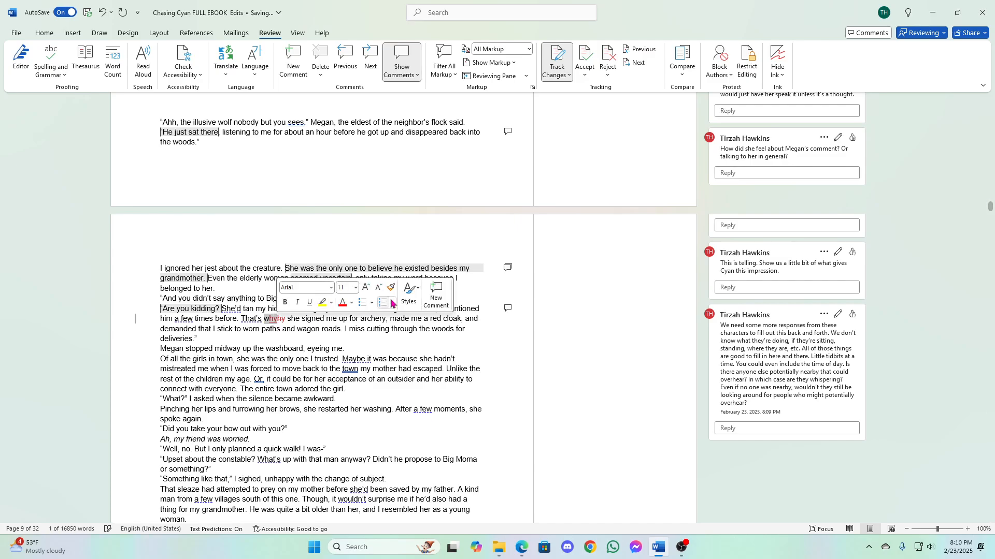
{"action": "left_click", "coordinate": [432, 296]}
{"action": "type", "text": "Is this "}
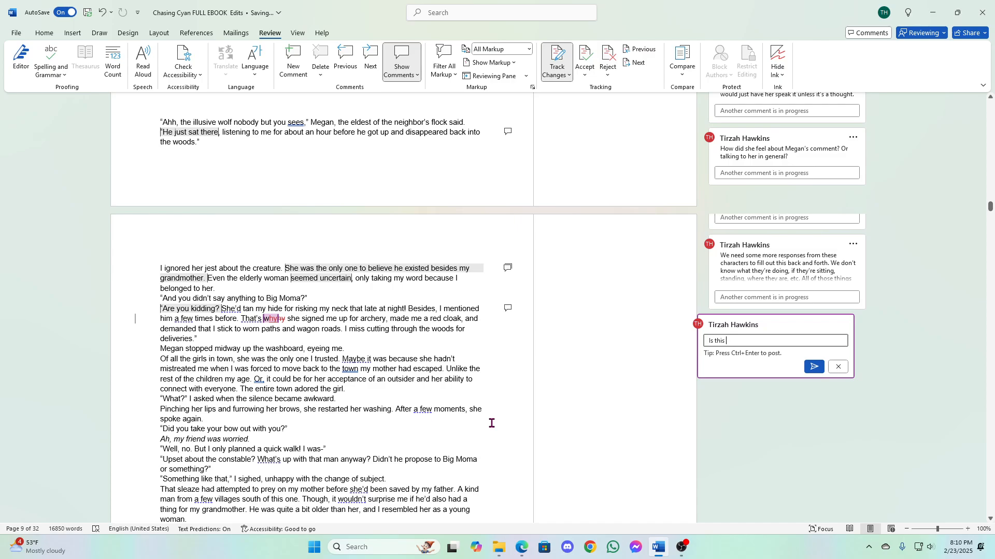
{"action": "type", "text": "“why” because she knows for"}
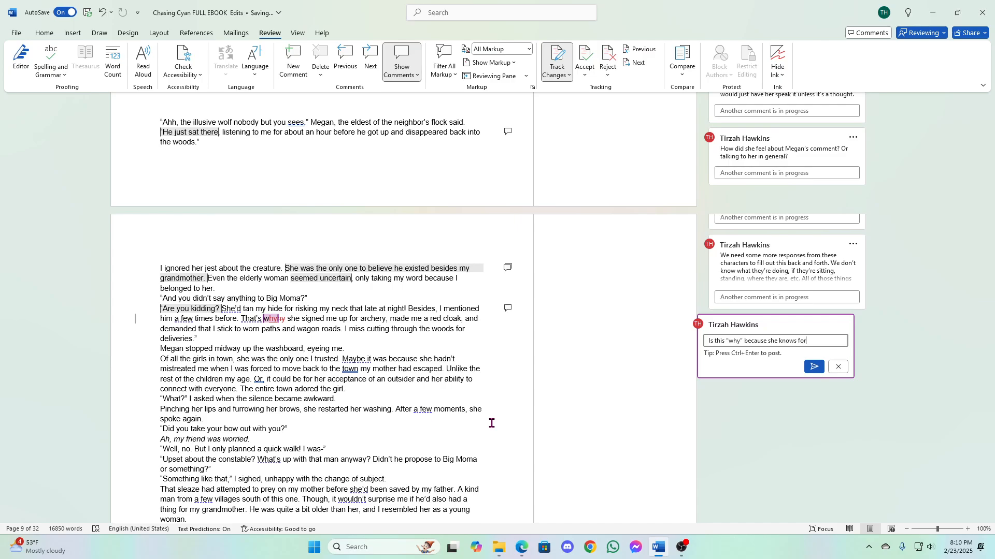
{"action": "type", "text": " absolute certain or is t"}
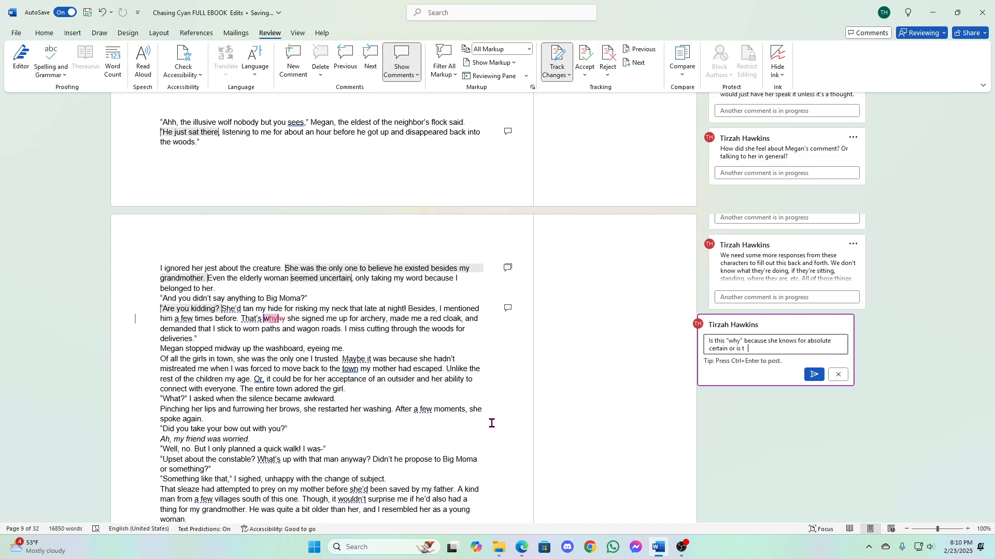
{"action": "type", "text": "his “when” because"}
- Continue the comment with "or is this "when" because she isn't a mind reader."
{"action": "type", "text": "she isn't a mind readce"}
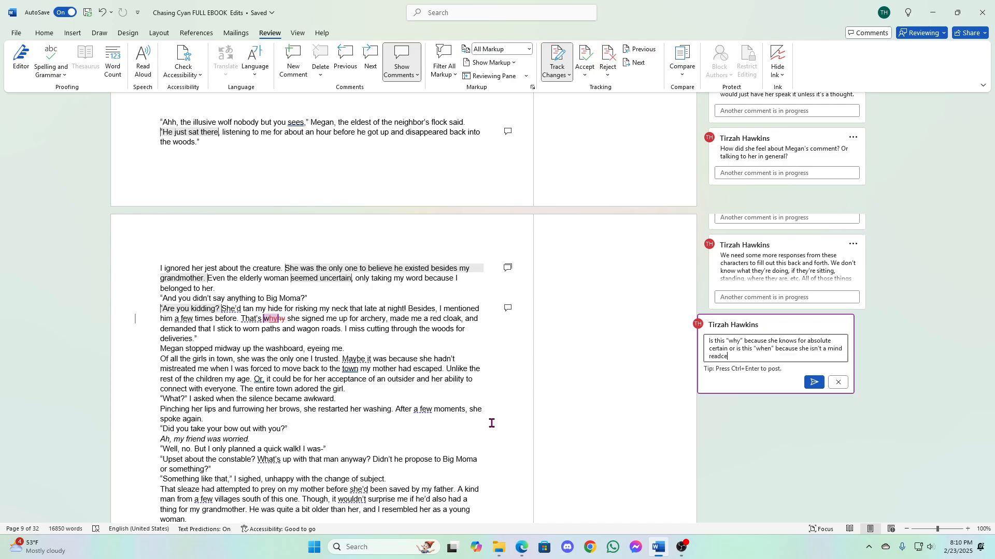
{"action": "key", "text": "BackSpace"}
{"action": "key", "text": "BackSpace"}
{"action": "type", "text": "er."}
- Continue the comment with "You haven't told us"
{"action": "type", "text": "You havn"}
{"action": "key", "text": "BackSpace"}
{"action": "type", "text": "even't tol"}
{"action": "key", "text": "BackSpace"}
{"action": "key", "text": "BackSpace"}
{"action": "key", "text": "BackSpace"}
{"action": "key", "text": "BackSpace"}
{"action": "key", "text": "BackSpace"}
{"action": "key", "text": "BackSpace"}
{"action": "key", "text": "BackSpace"}
{"action": "type", "text": "n't told us enough about how t he g"}
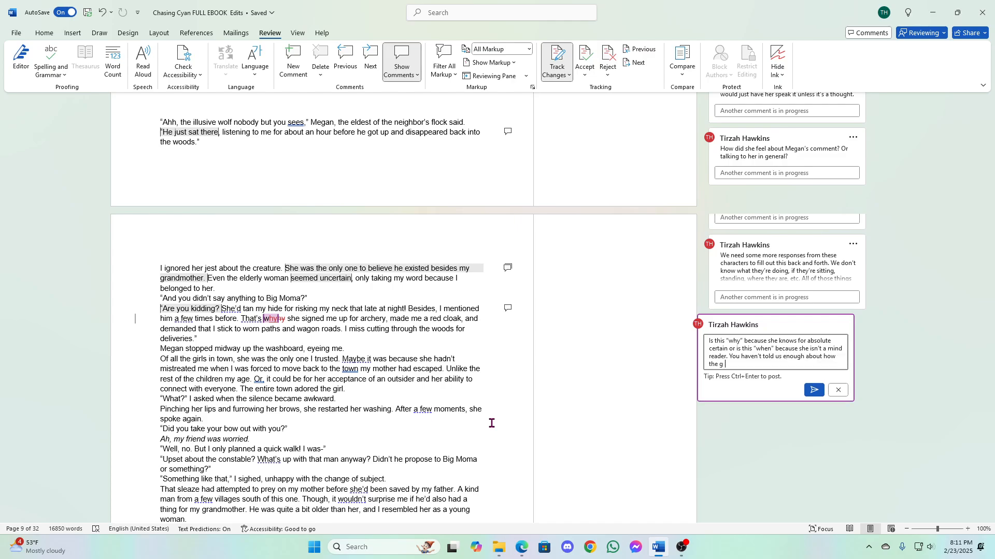
{"action": "type", "text": "randmother responds for us to ag ree with it being"}
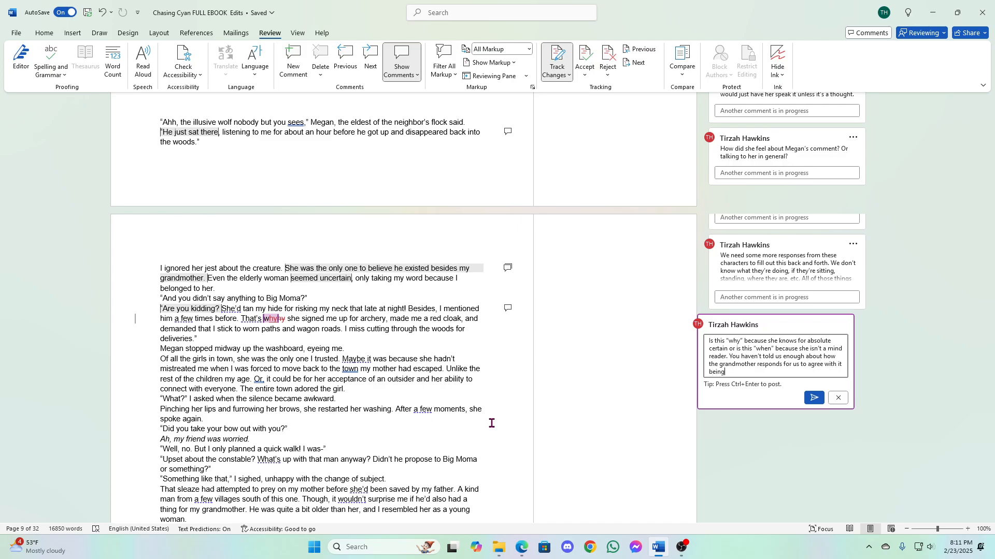
{"action": "type", "text": " \"why"}
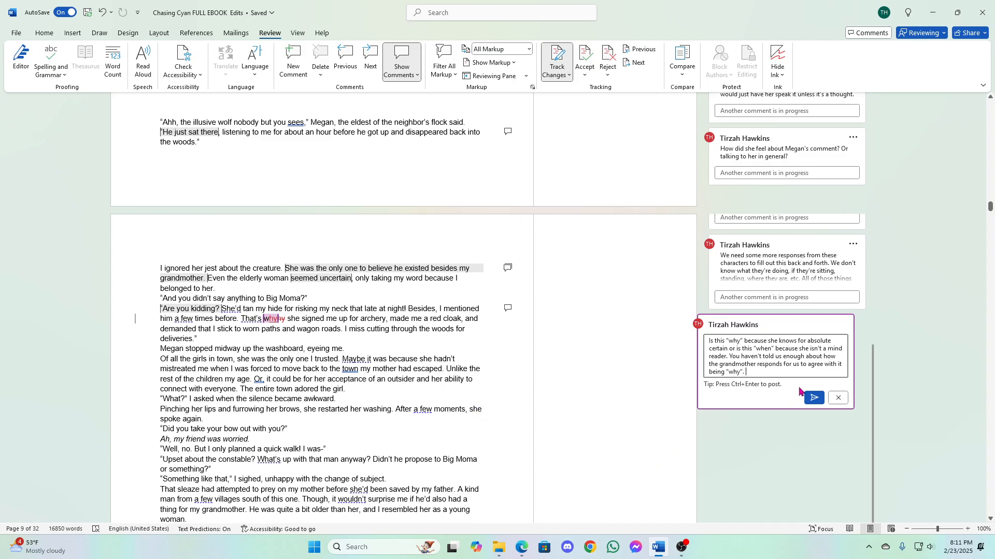
- Finish the comment with "enough about how the grandmother responds for us to agree with it being "why"." and post it
{"action": "left_click", "coordinate": [815, 398]}
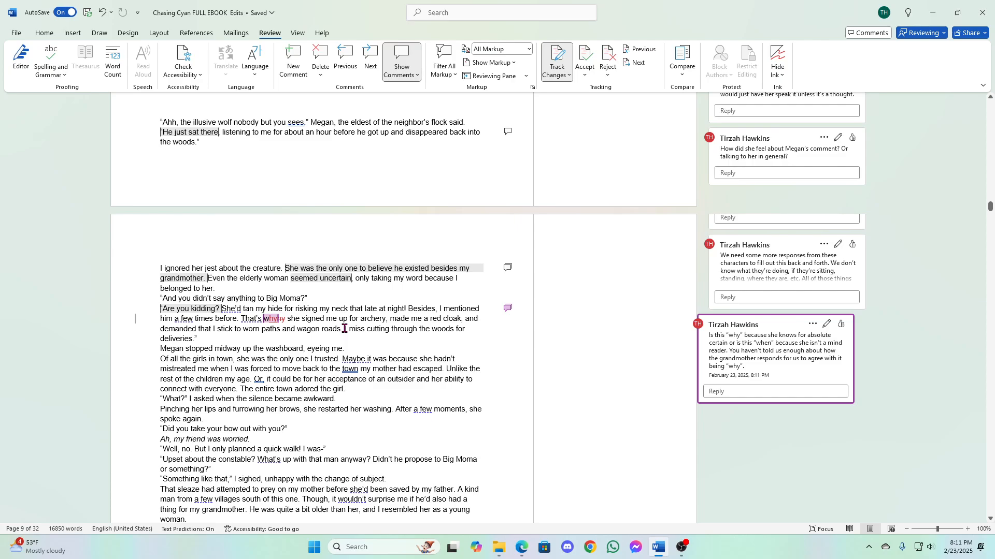
- Comment on "I miss cutting through the woods for deliveries" with "So Cyan obeys all of these directives? She doesn't seem like someone who would."
{"action": "left_click_drag", "start_coordinate": [345, 328], "coordinate": [466, 340]}
{"action": "left_click", "coordinate": [505, 309]}
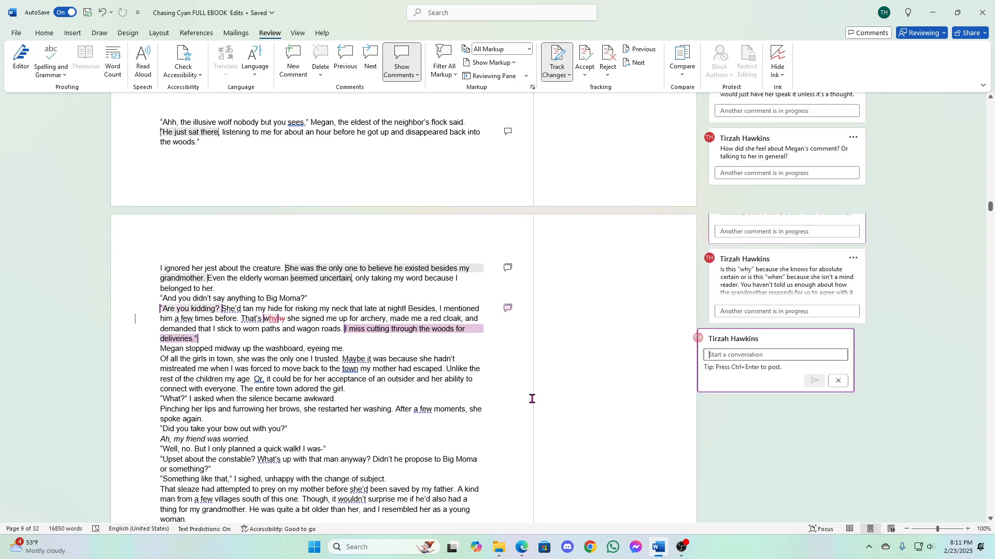
{"action": "type", "text": "So "}
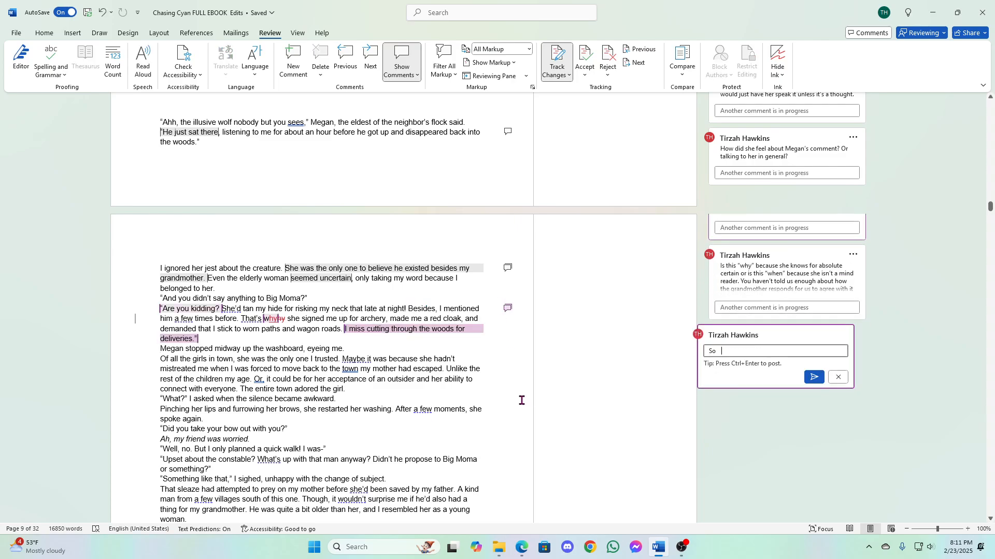
{"action": "type", "text": "Cyan obeys all of these dire"}
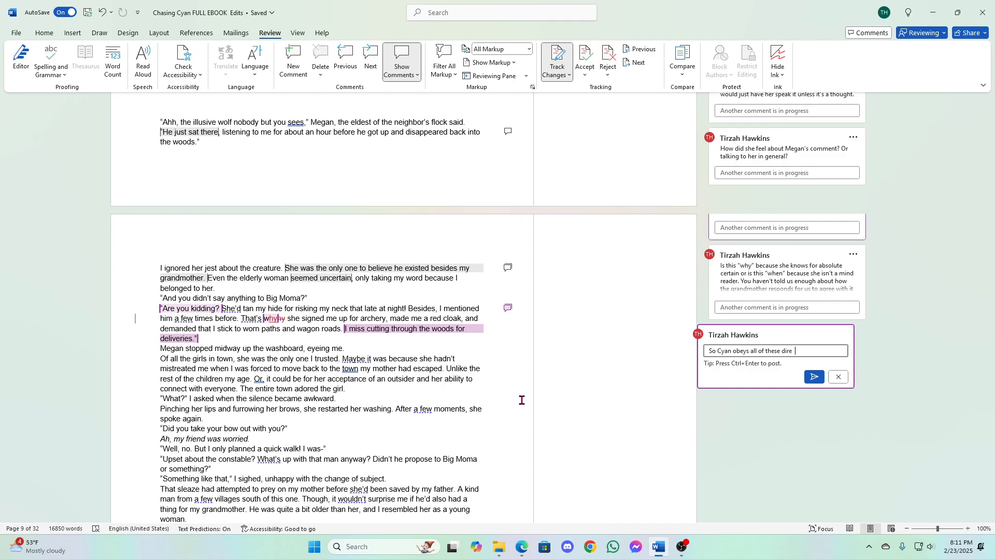
{"action": "key", "text": "BackSpace"}
{"action": "type", "text": "ctives? She doesn't "}
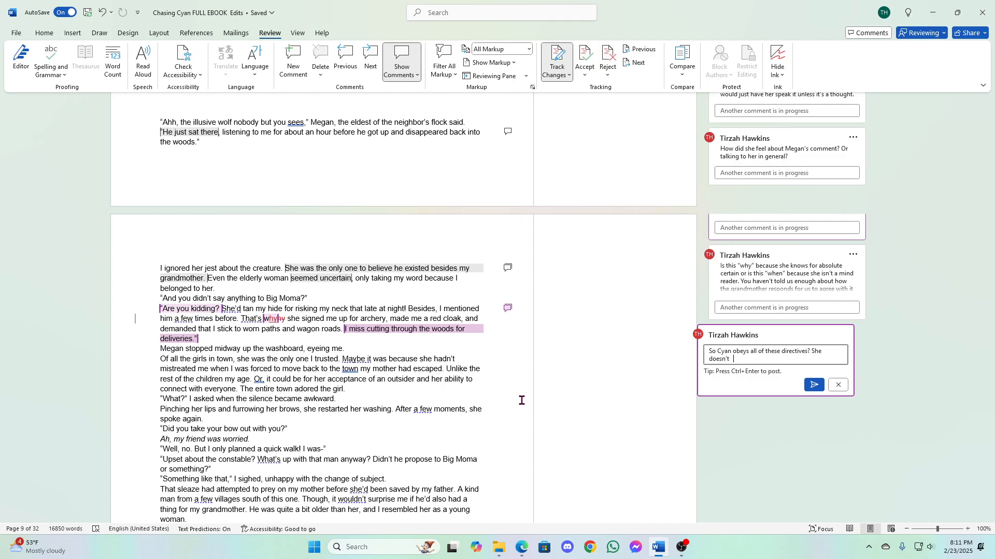
{"action": "type", "text": "seem like someone who would."}
{"action": "left_click", "coordinate": [814, 385]}
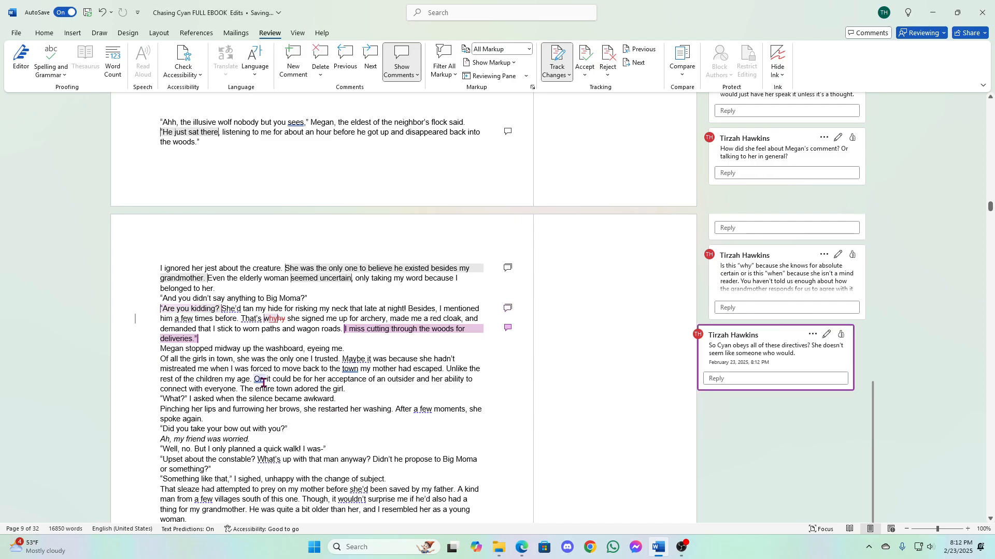
- Start a comment on "Megan stopped midway up the washboard" with "You should mention that she's washing clothes before now. Set the scene for us."
{"action": "scroll", "coordinate": [281, 378], "scroll_direction": "down", "scroll_amount": 3}
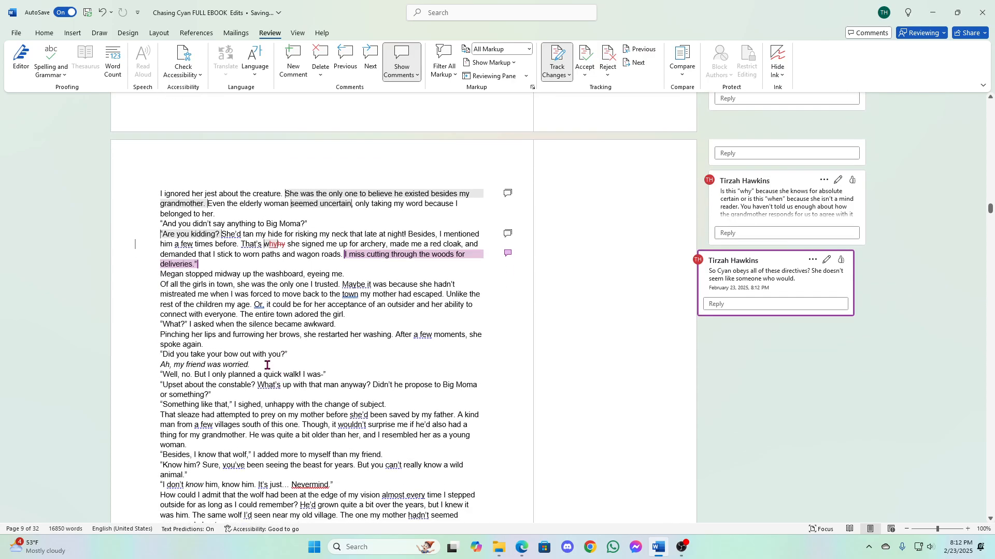
{"action": "left_click_drag", "start_coordinate": [163, 275], "coordinate": [303, 274]}
{"action": "left_click", "coordinate": [455, 247]}
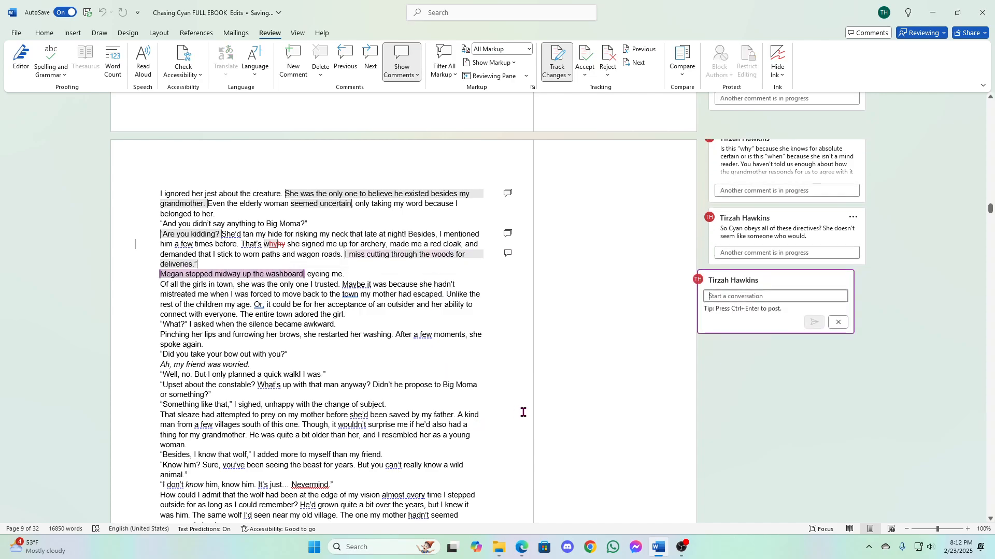
{"action": "type", "text": "You should mention that she"}
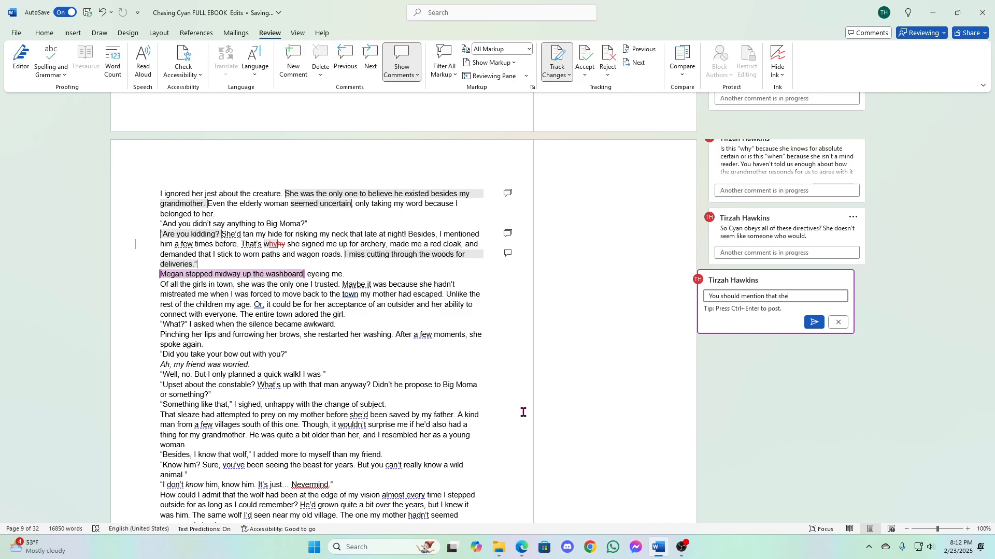
{"action": "type", "text": "'s washing clothes before now"}
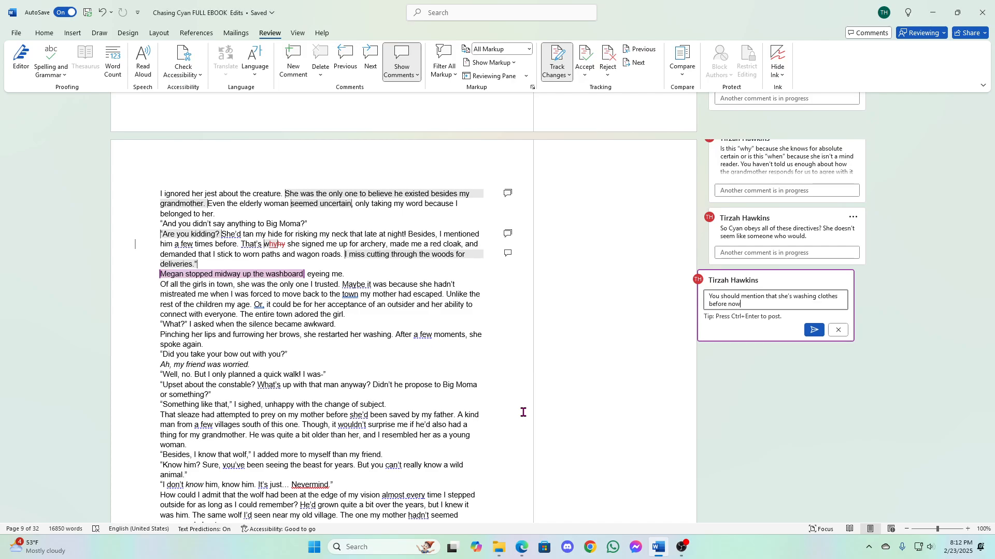
{"action": "type", "text": ". Set the scene for us. Otherwise, we feel "}
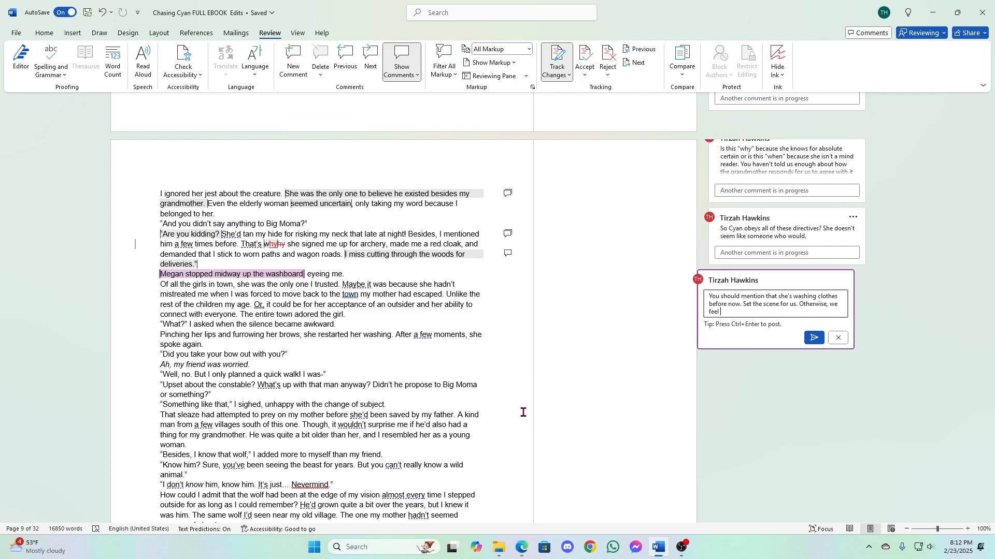
{"action": "type", "text": "like we're listening in on a phone conversation."}
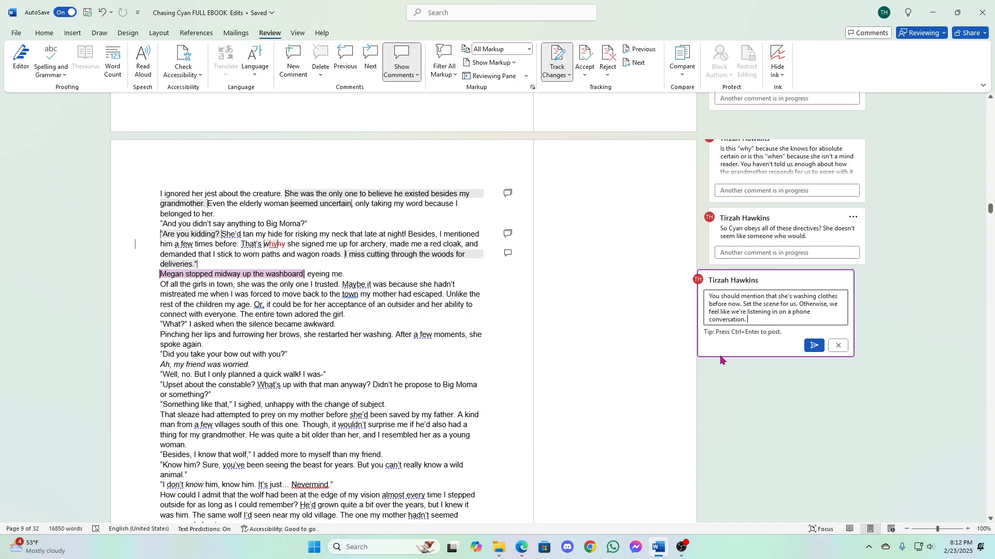
- Finish the comment with "Otherwise, we feel like we're listening in on a phone conversation." and post it
{"action": "left_click", "coordinate": [814, 345]}
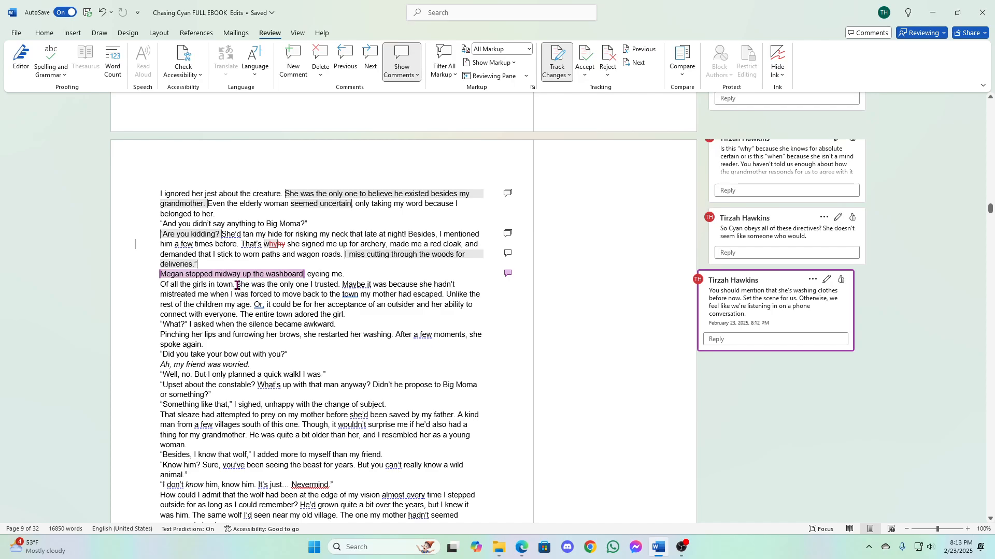
- Start a comment on "she was the only one I trusted" with "What about her best friend. You mentioned she had one"
{"action": "left_click_drag", "start_coordinate": [237, 286], "coordinate": [337, 286]}
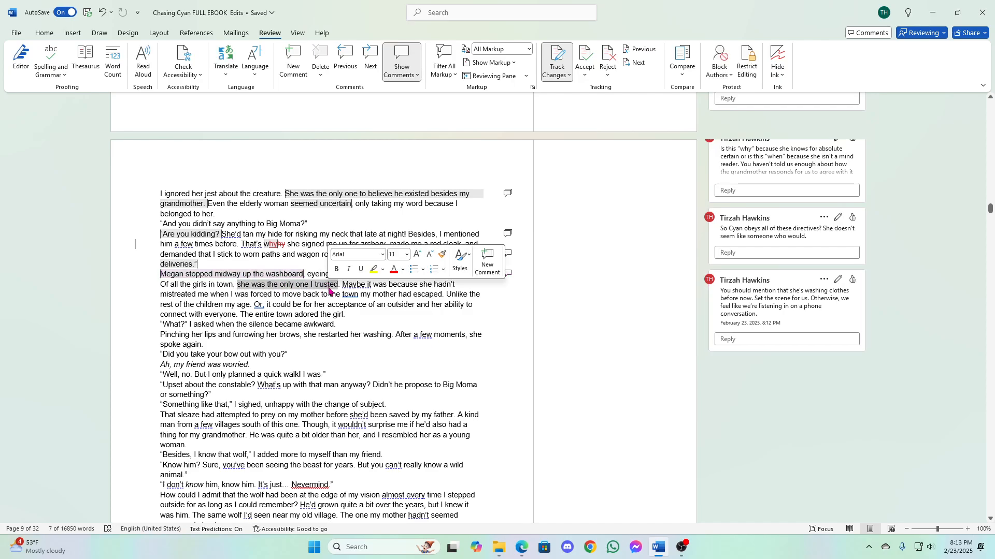
{"action": "left_click", "coordinate": [484, 268]}
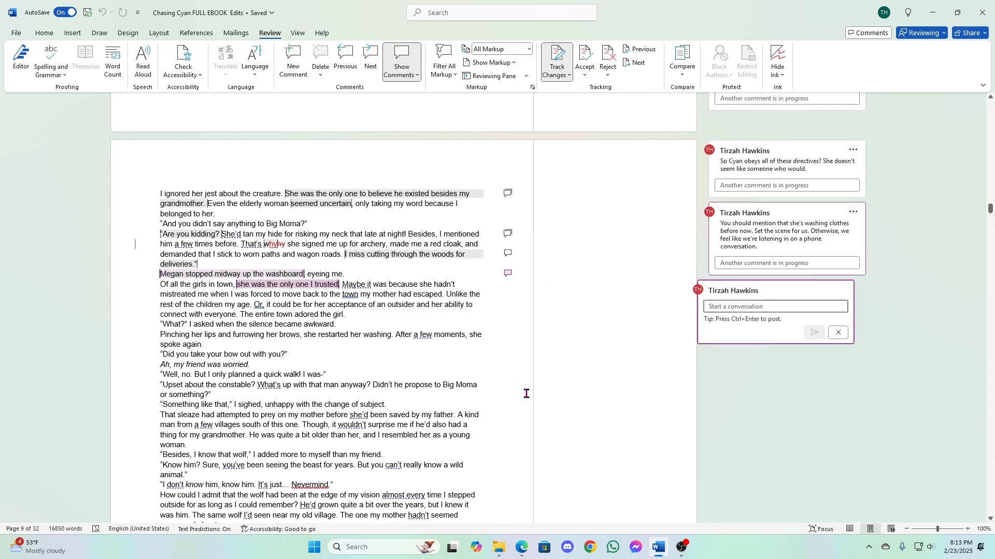
{"action": "type", "text": "What"}
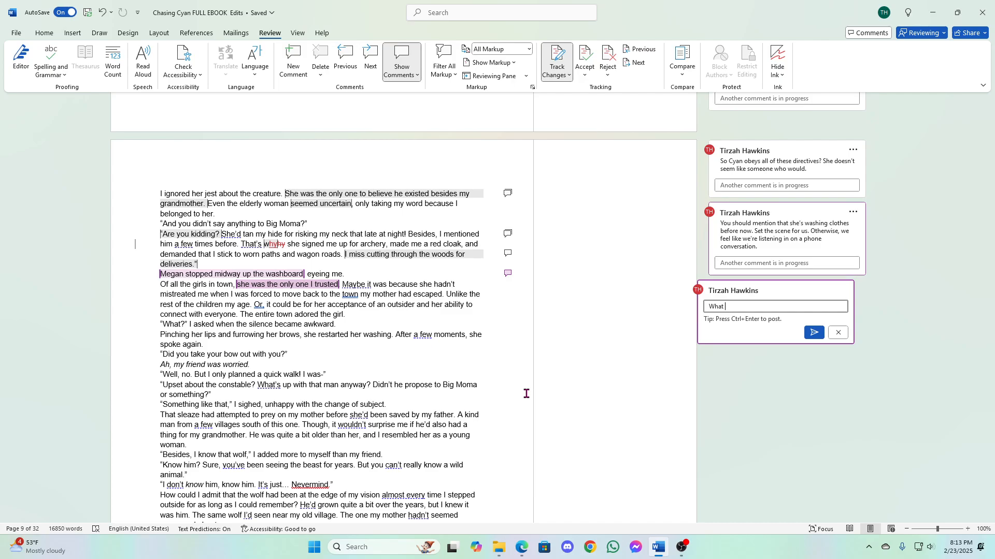
{"action": "type", "text": "bout her best friend. You mentioned she had one. D"}
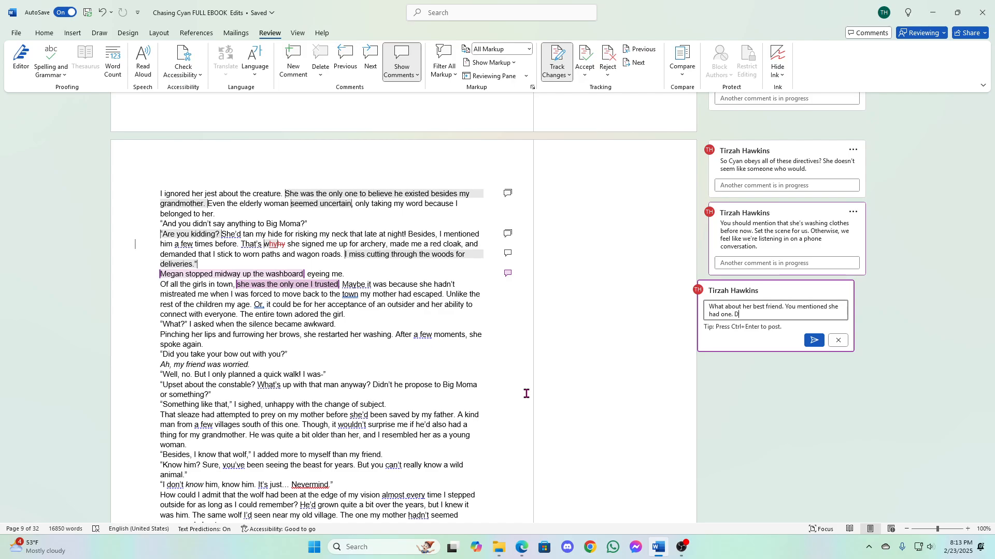
{"action": "type", "text": "oes her best friend live in the other town?"}
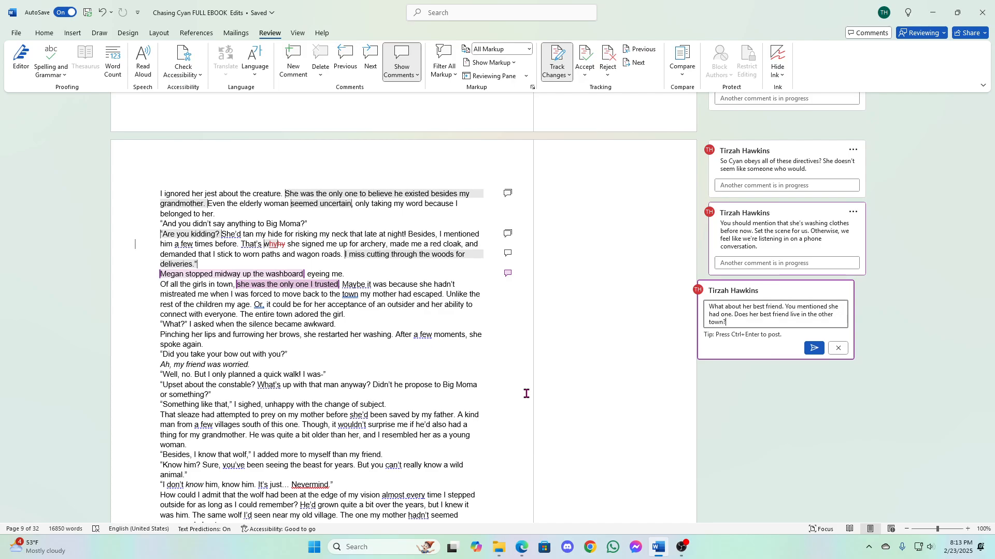
- Finish the comment with "Does her best friend live in the other town?" and post it
{"action": "left_click", "coordinate": [812, 348]}
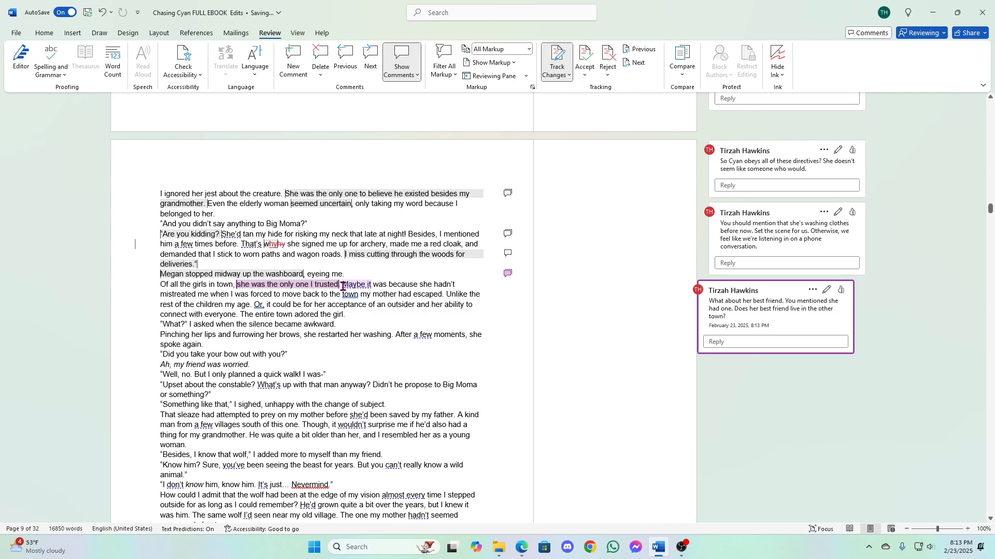
- Start a comment on the sentence from "Maybe it was" to "my mother had escaped" with "Give us a little more of this backstory."
{"action": "left_click_drag", "start_coordinate": [343, 287], "coordinate": [435, 299]}
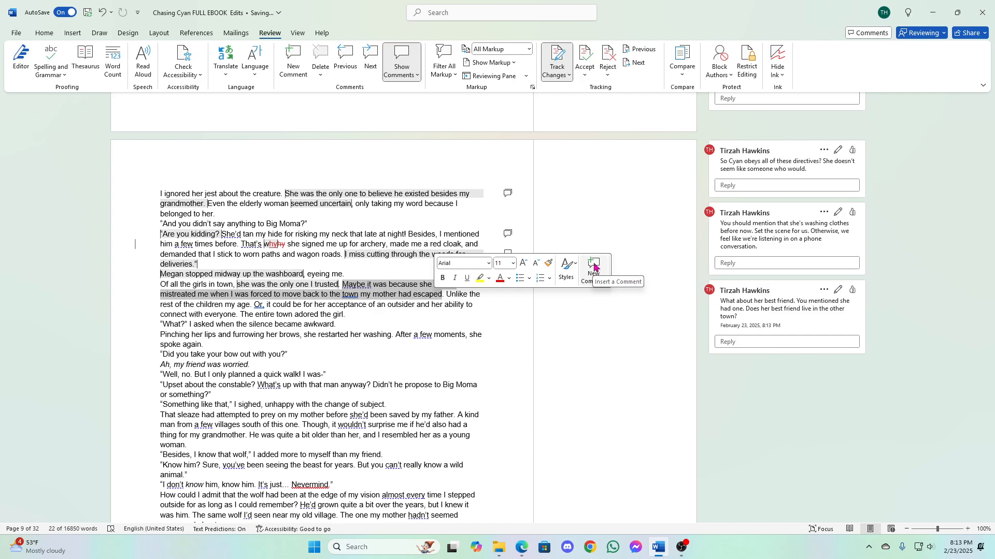
{"action": "left_click", "coordinate": [594, 266]}
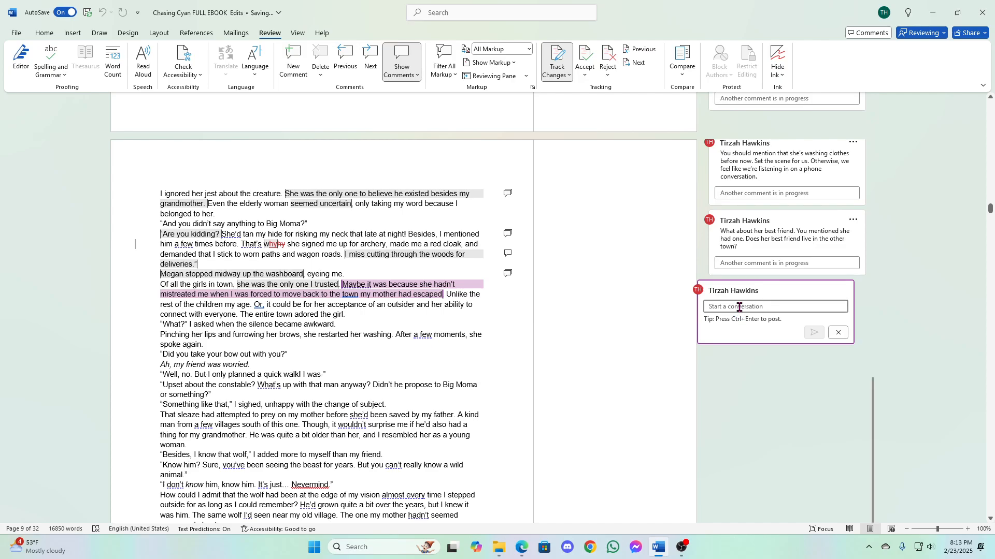
{"action": "type", "text": "Give us a "}
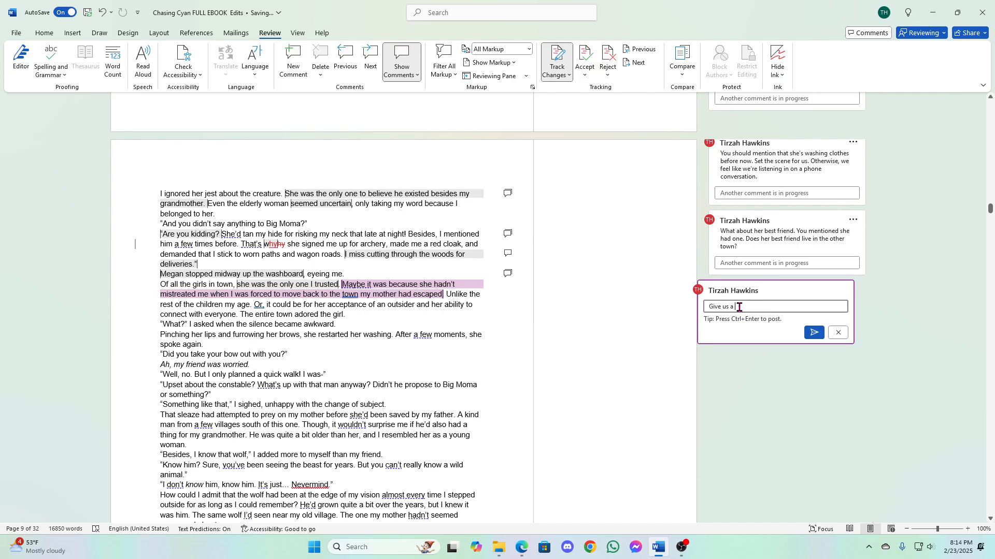
{"action": "type", "text": "little more of this b"}
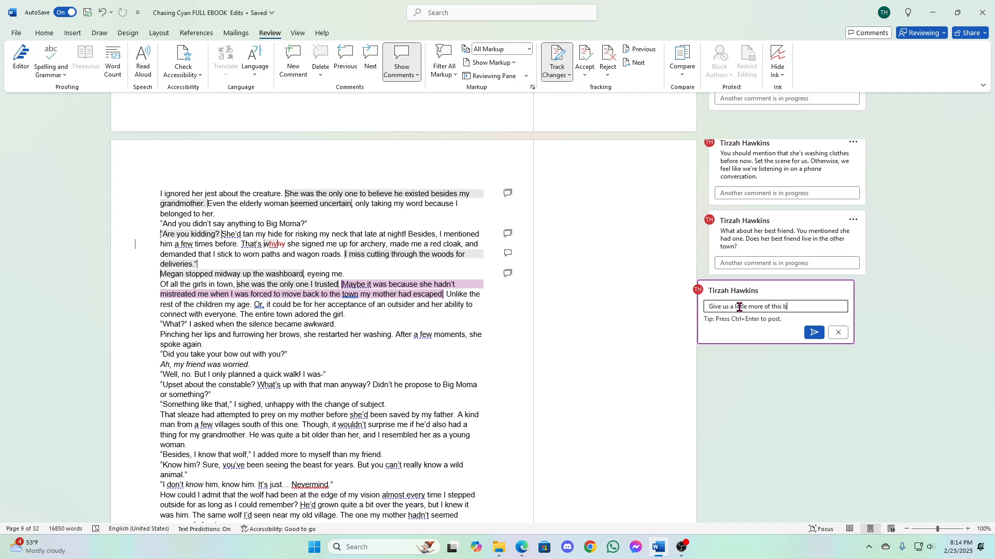
{"action": "type", "text": "ackstory. How had the oth"}
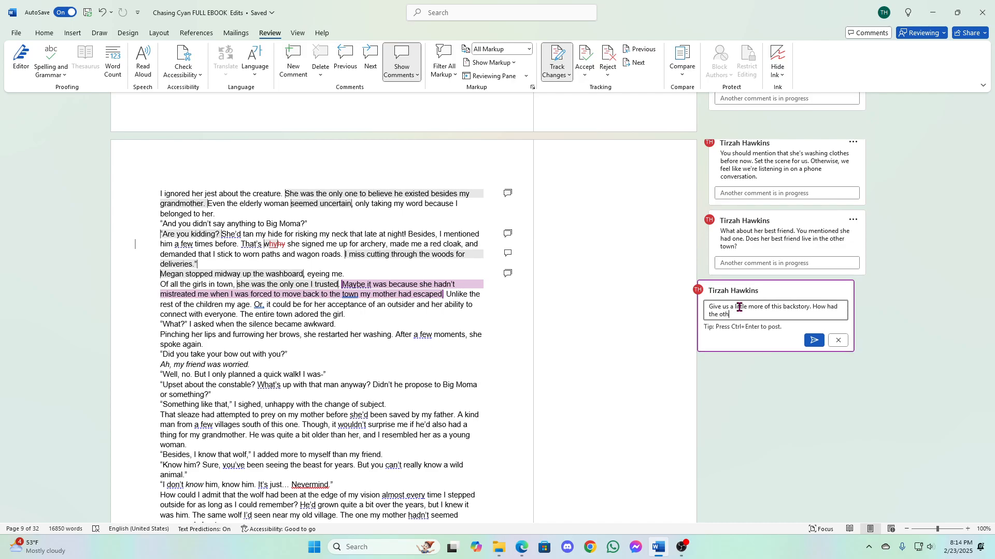
{"action": "type", "text": "er towns people mistreated her?"}
- Continue the comment with "It's very vague so far so we can't really empathize with it because we don't know anything about it."
{"action": "type", "text": "It's very vague so fa "}
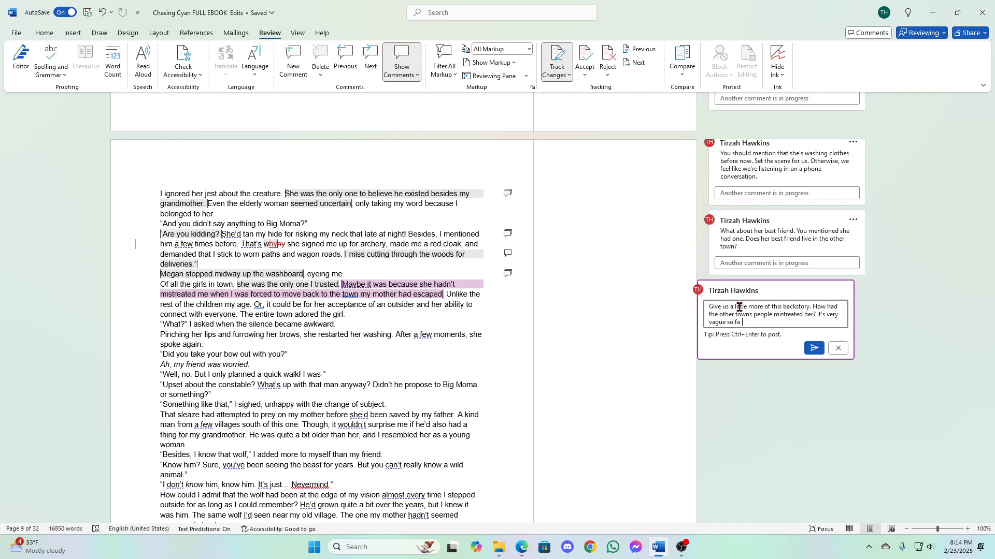
{"action": "type", "text": "so we can't really empathize with it bec ause we"}
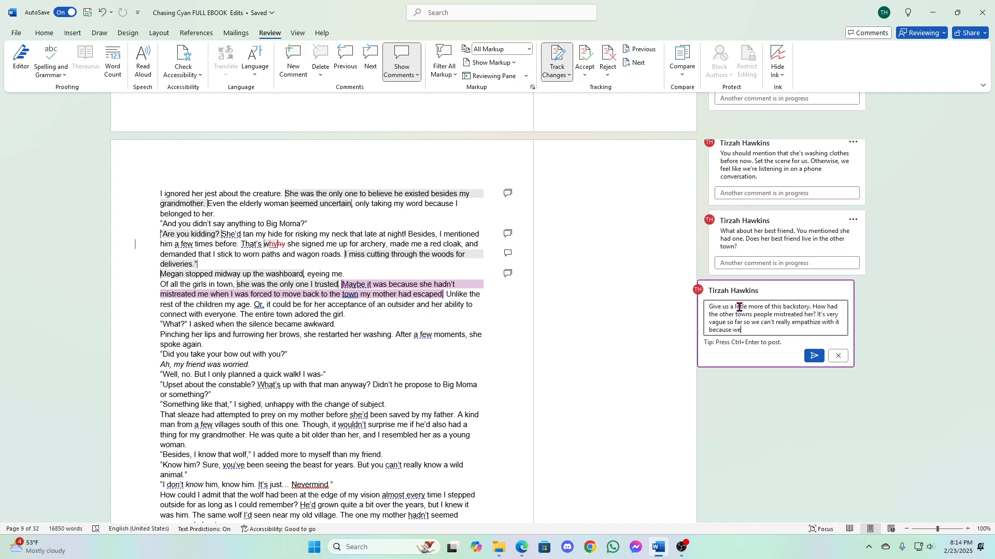
{"action": "type", "text": " don't know anything about it."}
- Add a new line to the comment with "Give the towns names. Because otherwise it's a lot of confusion"
{"action": "key", "text": "Return"}
{"action": "type", "text": "Give the towns "}
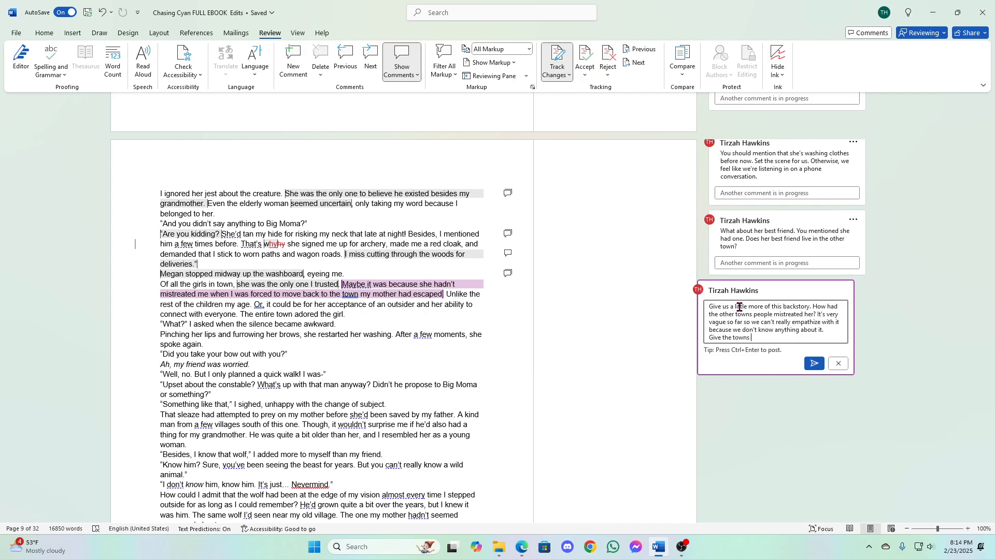
{"action": "type", "text": "names. "}
{"action": "type", "text": "Becu"}
{"action": "type", "text": "ause otherwise"}
{"action": "type", "text": " it's a li"}
{"action": "type", "text": "ot of con"}
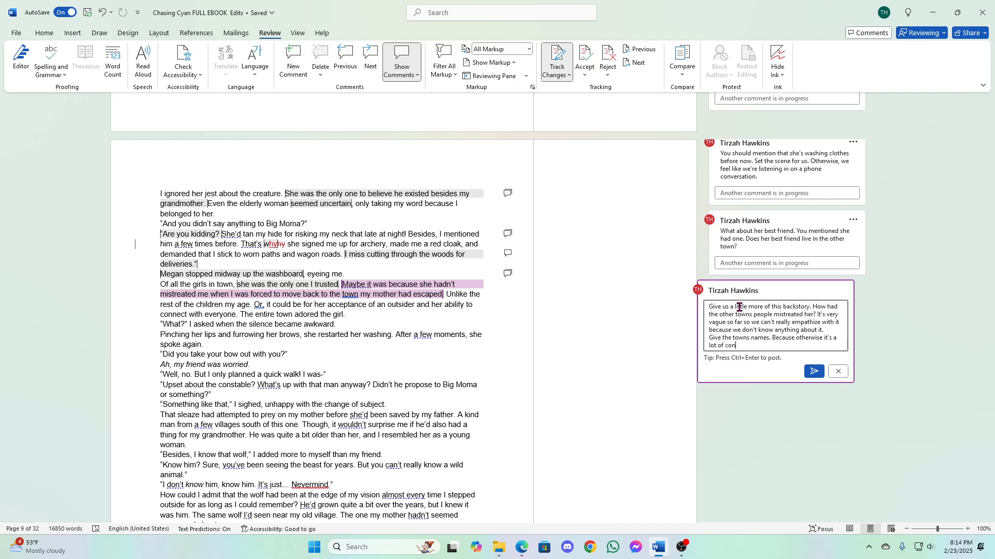
{"action": "type", "text": "fusion about which town you're referring to"}
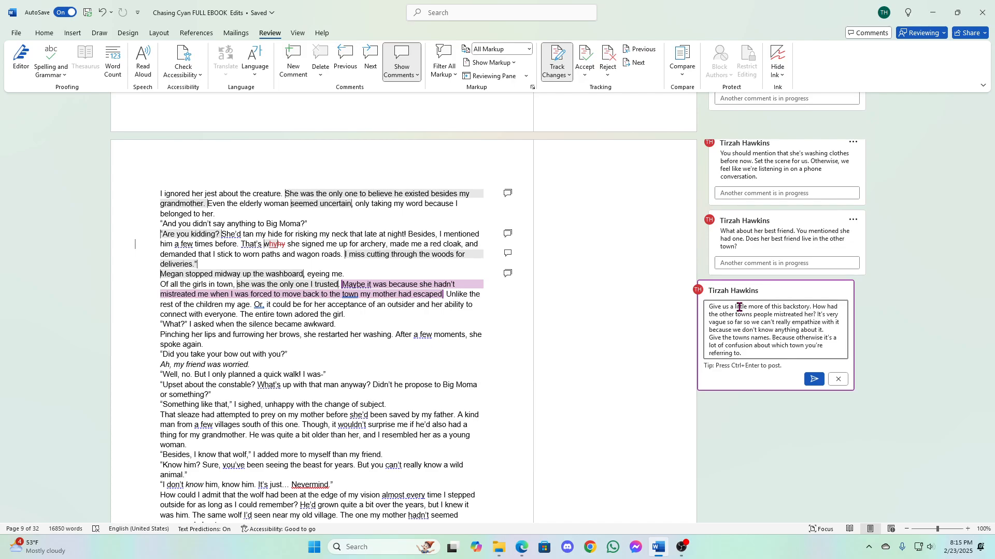
- Finish the comment with "about which town you're referring to." and post it
{"action": "left_click", "coordinate": [814, 379]}
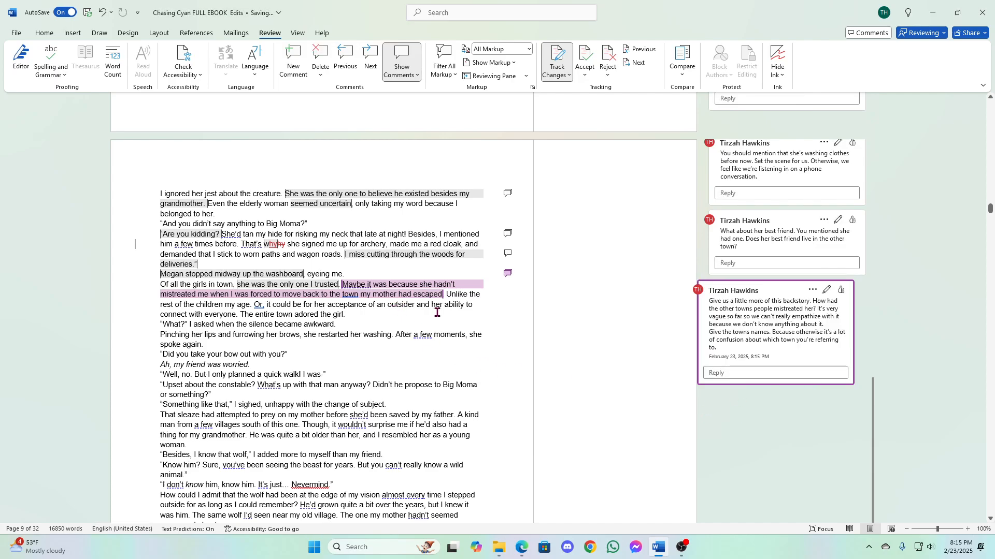
{"action": "mouse_move", "coordinate": [417, 293]}
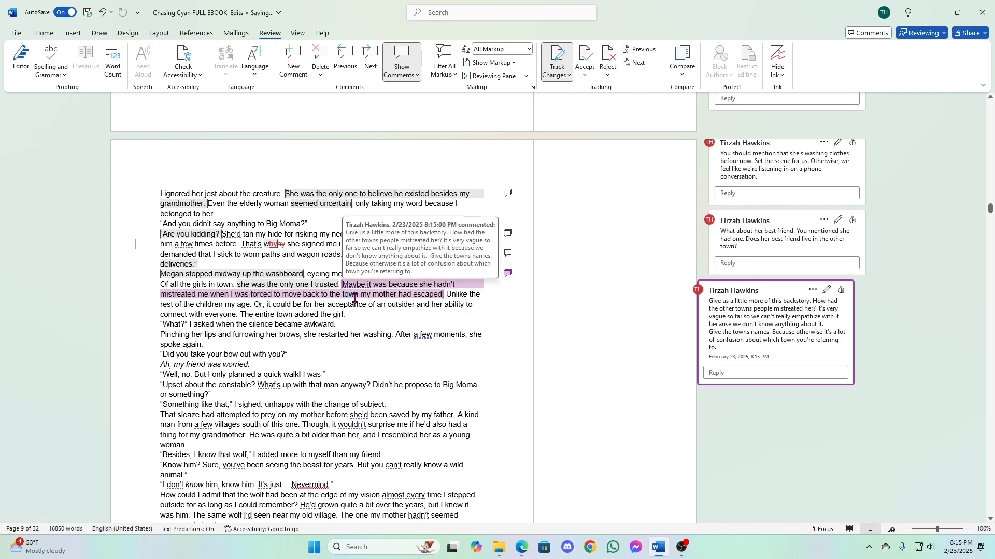
{"action": "left_click", "coordinate": [464, 294]}
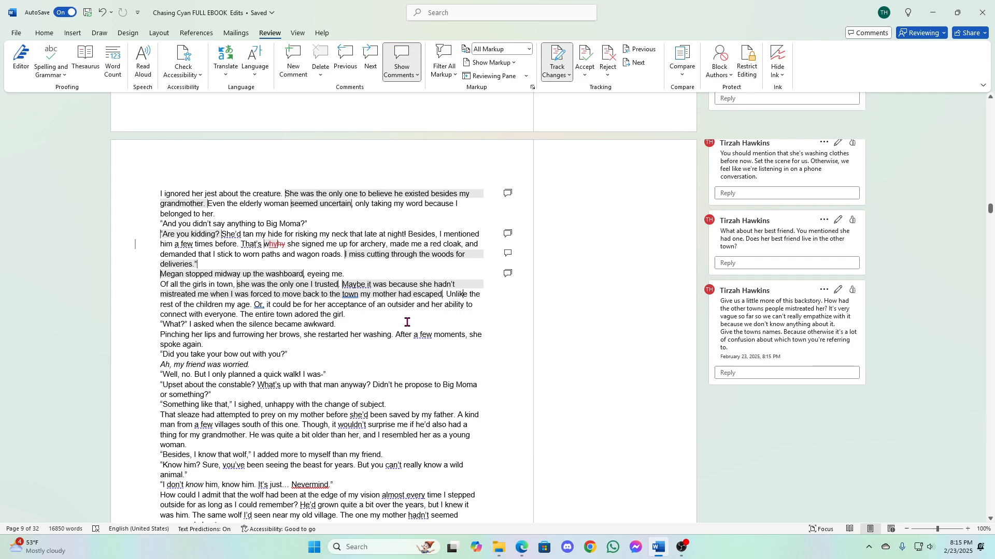
{"action": "scroll", "coordinate": [405, 335], "scroll_direction": "up", "scroll_amount": 2}
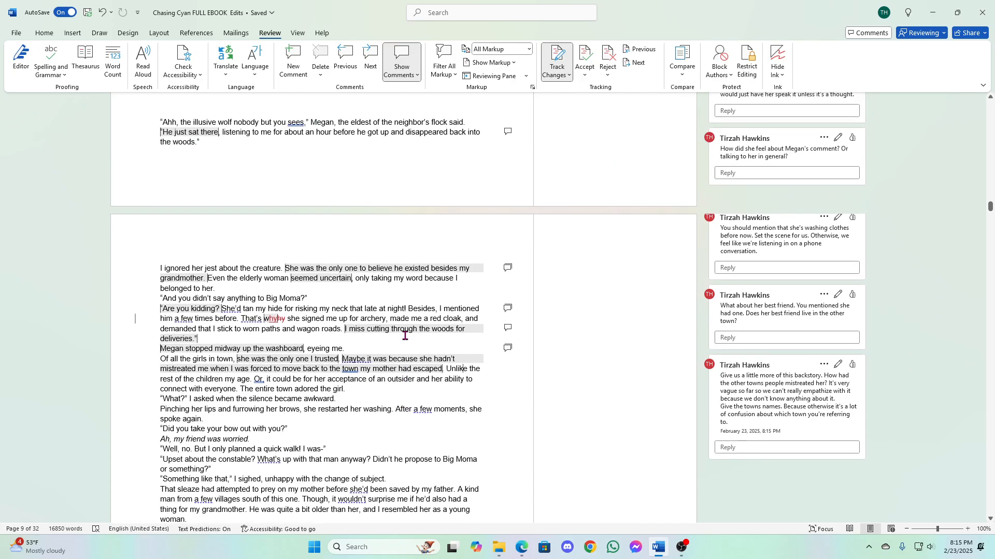
{"action": "scroll", "coordinate": [405, 336], "scroll_direction": "down", "scroll_amount": 2}
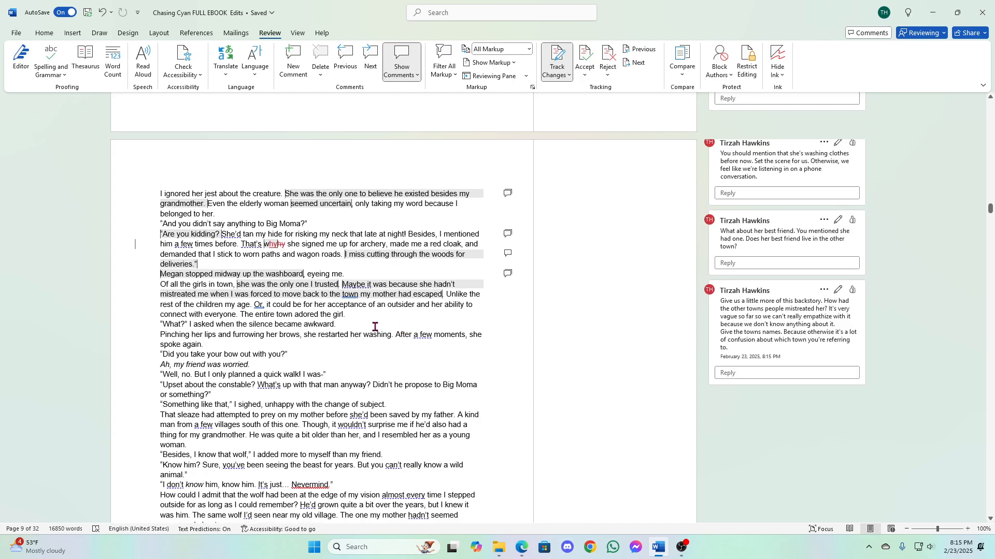
{"action": "left_click_drag", "start_coordinate": [240, 314], "coordinate": [342, 314]}
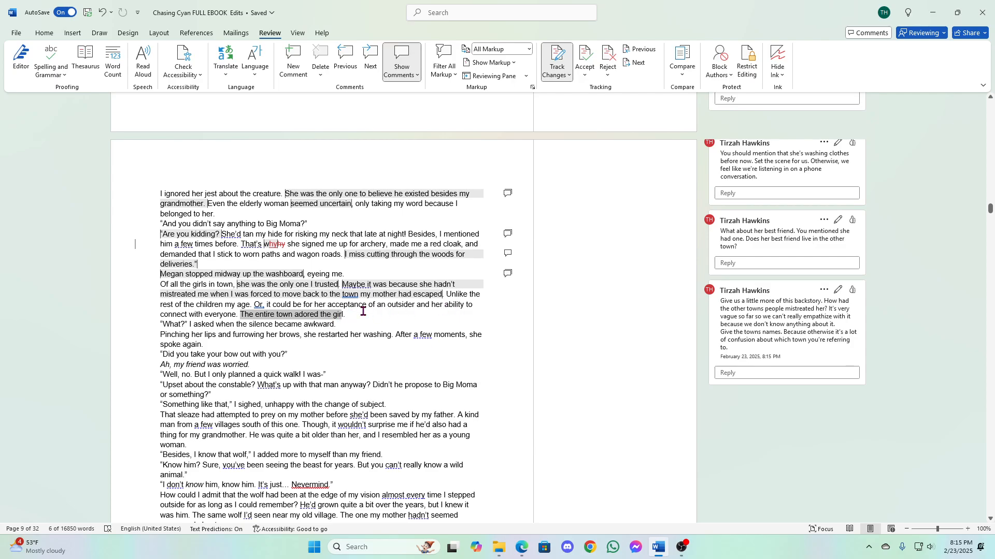
{"action": "left_click", "coordinate": [275, 319]}
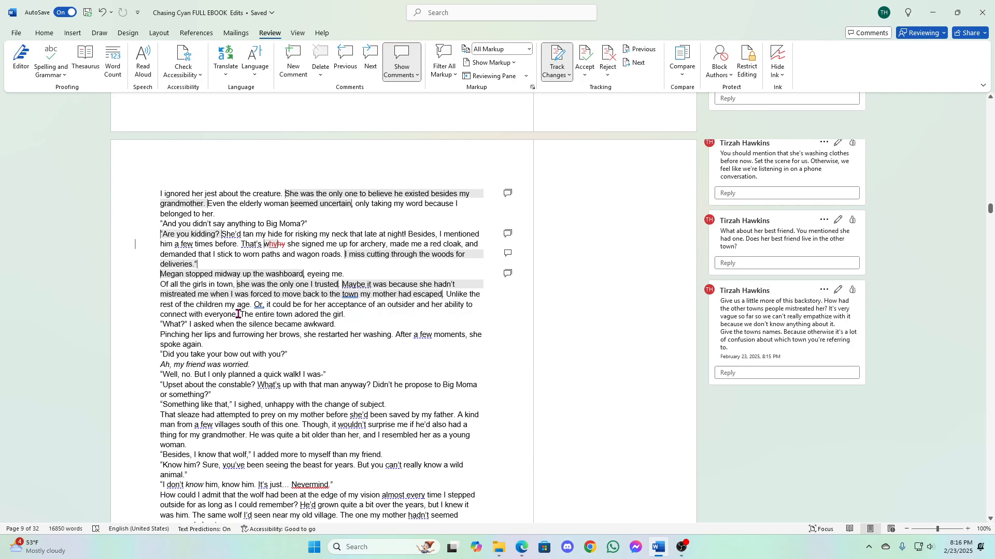
- Comment on "The entire town adored the girl." with "Does the teasing that the chapter starts out with really fit if the entire town adores Megan."
{"action": "left_click_drag", "start_coordinate": [240, 315], "coordinate": [345, 319]}
{"action": "left_click", "coordinate": [503, 291]}
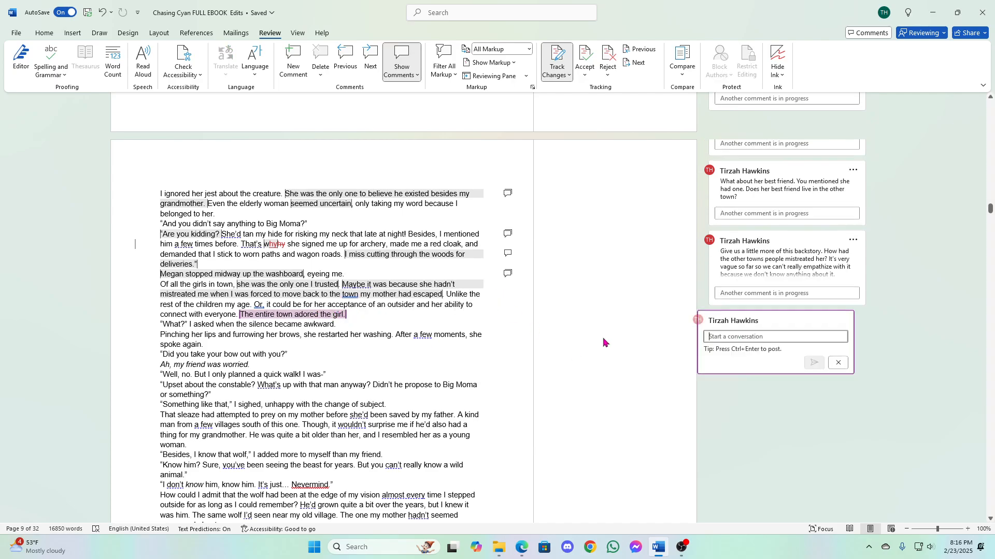
{"action": "type", "text": "Does the t"}
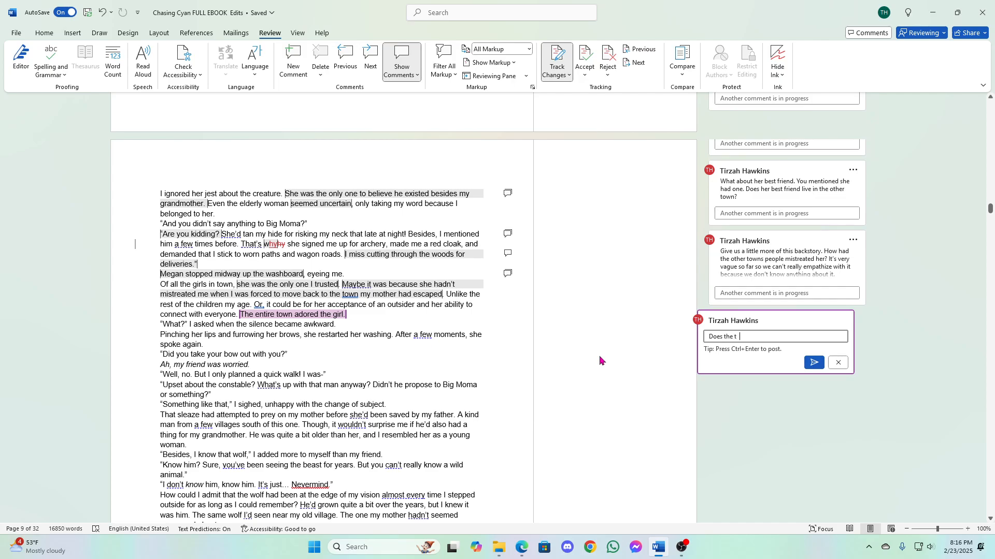
{"action": "type", "text": "easing that the chapter starts"}
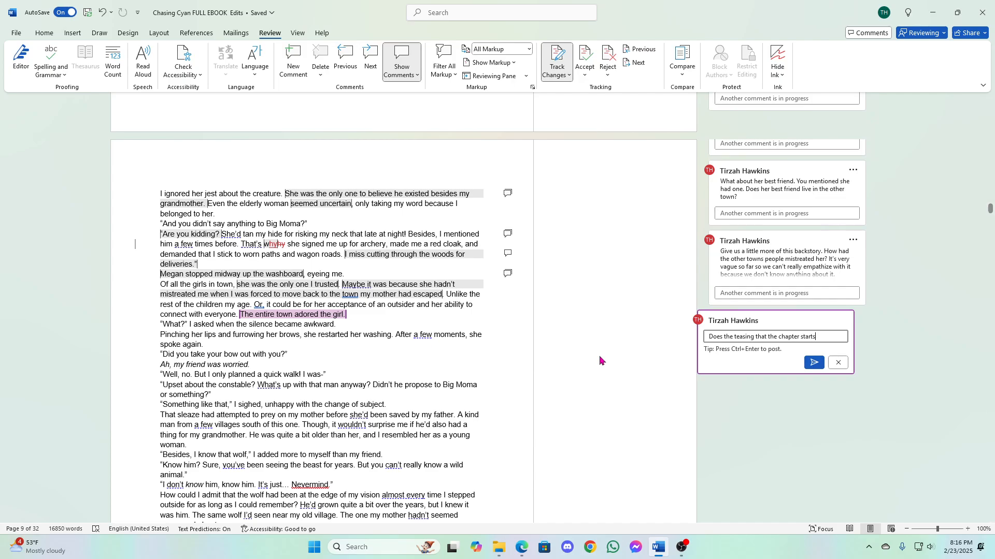
{"action": "type", "text": " out with really fit if "}
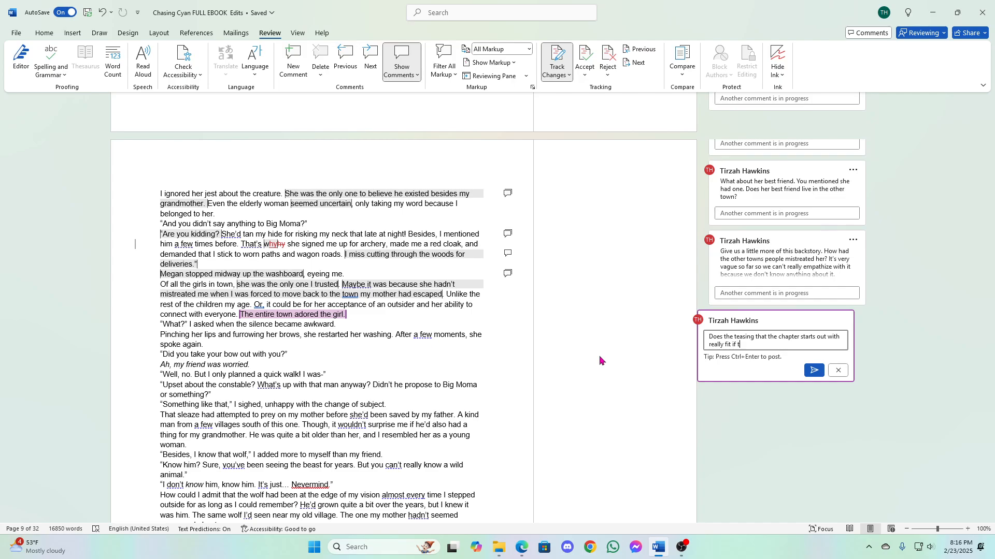
{"action": "type", "text": "the entir"}
{"action": "type", "text": "e town adore"}
{"action": "type", "text": "s "}
{"action": "type", "text": "es Megan"}
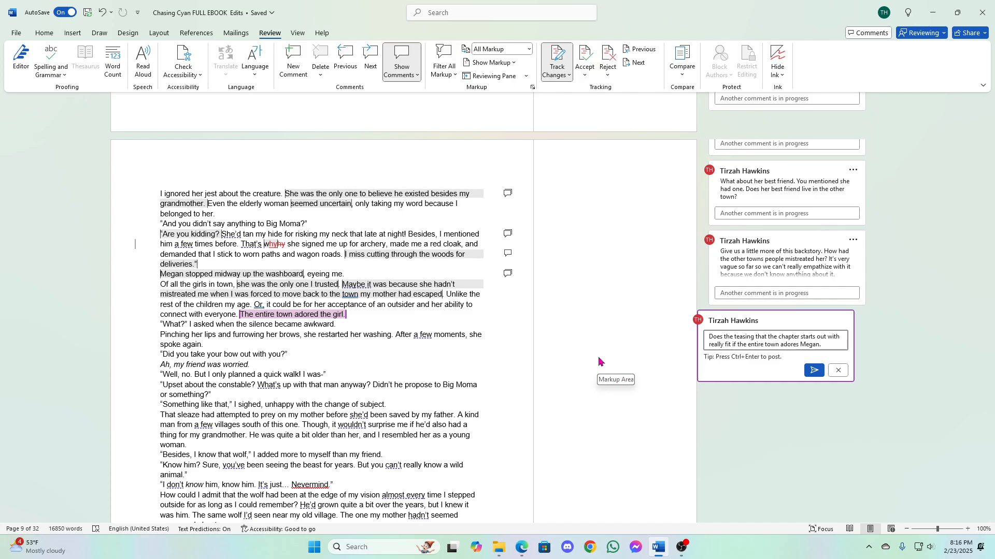
- Finish the comment with "She needs to be like the saint of saints if everyone loves her." and post it
{"action": "type", "text": "She"}
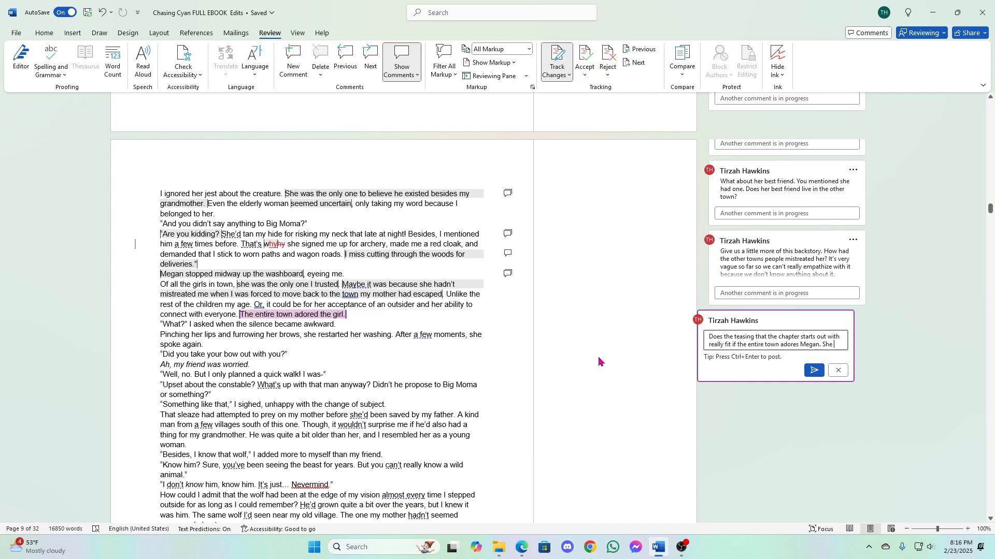
{"action": "type", "text": " nee"}
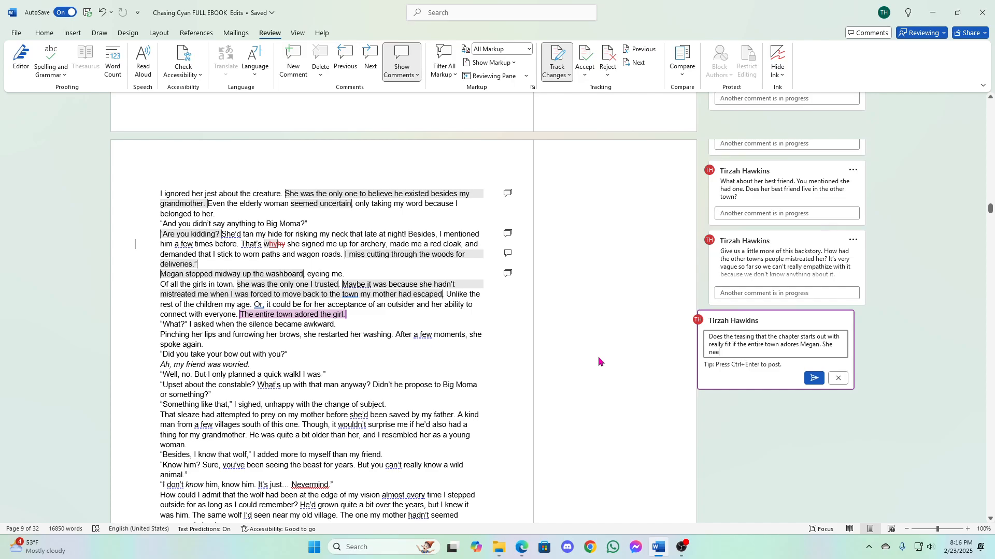
{"action": "type", "text": "ds to be like the"}
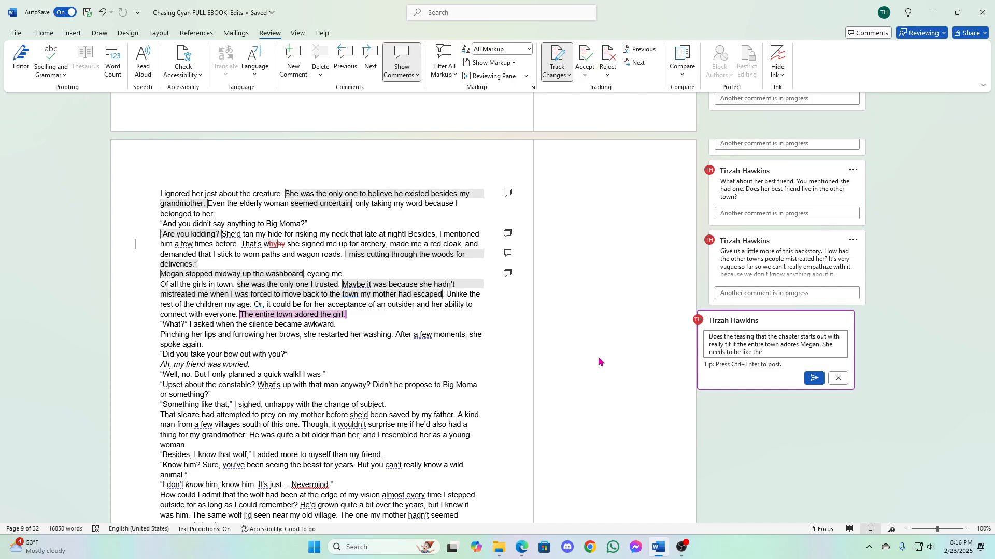
{"action": "type", "text": " saint of saints if everyone loves her."}
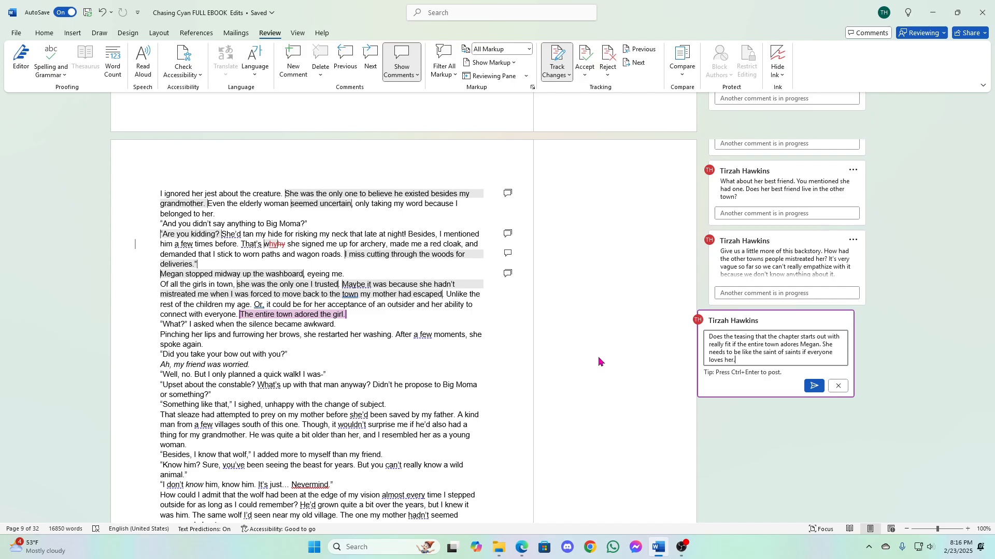
{"action": "left_click", "coordinate": [814, 386]}
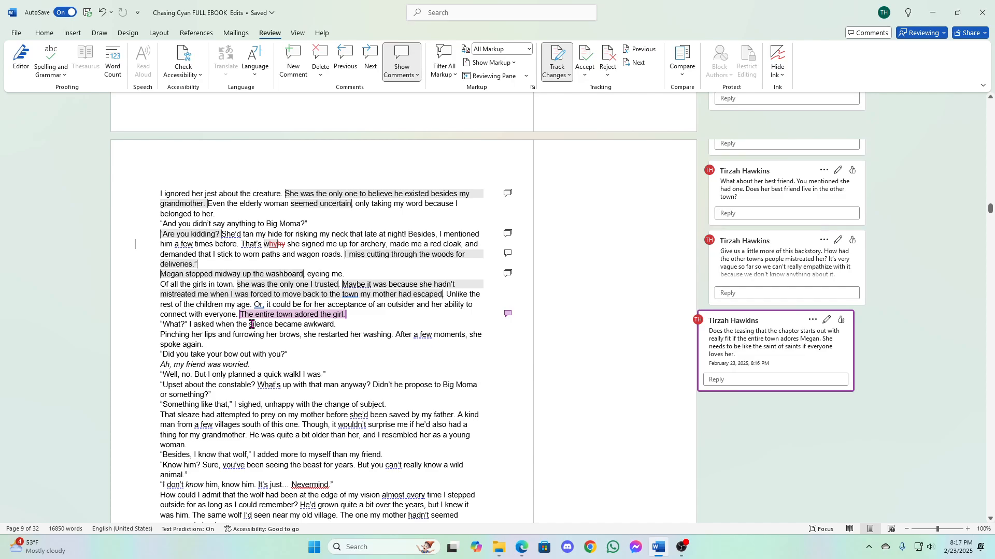
- Start a comment on the phrase "silence became awkward" with "What awkward feel like to Cyan?"
{"action": "left_click_drag", "start_coordinate": [251, 326], "coordinate": [334, 325]}
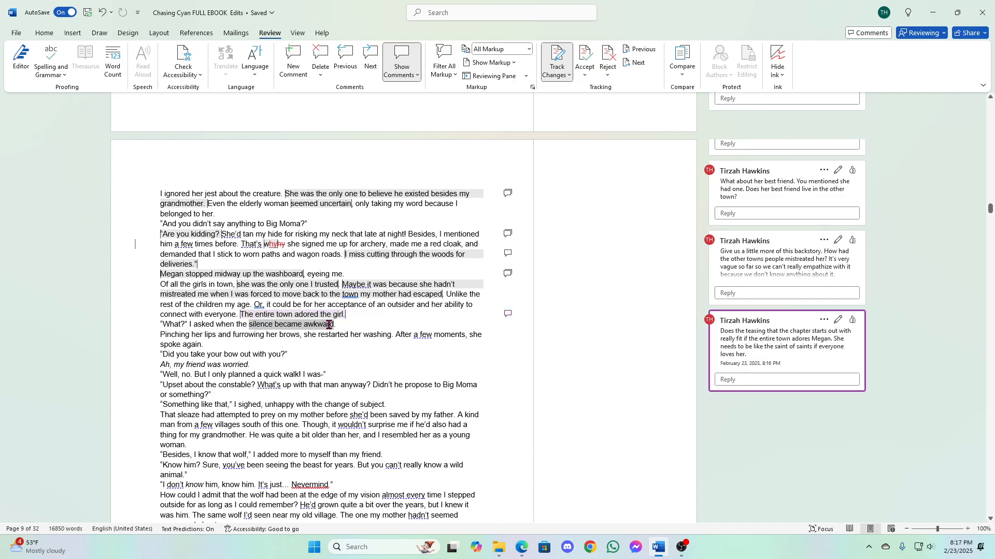
{"action": "left_click", "coordinate": [293, 326]}
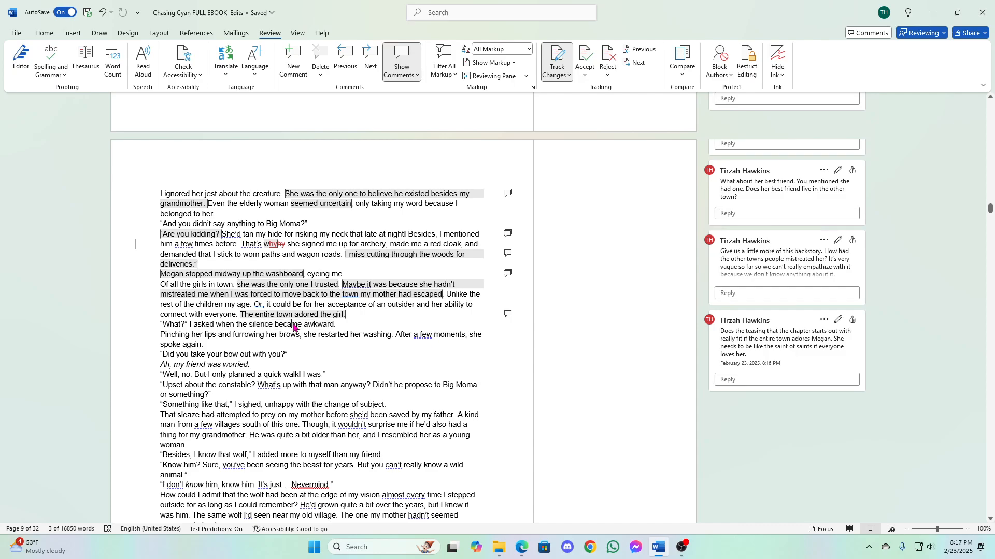
{"action": "left_click_drag", "start_coordinate": [251, 326], "coordinate": [334, 325]}
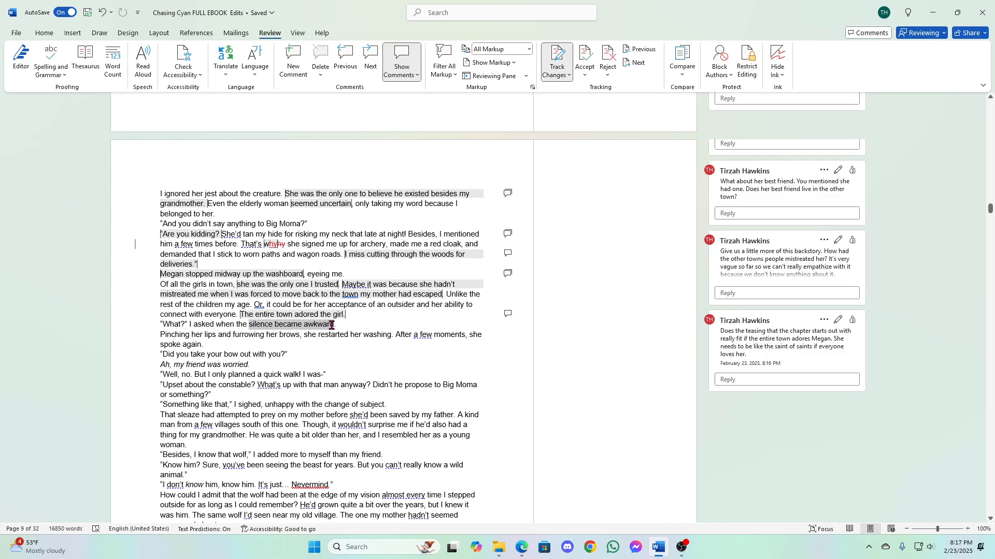
{"action": "left_click", "coordinate": [491, 298]}
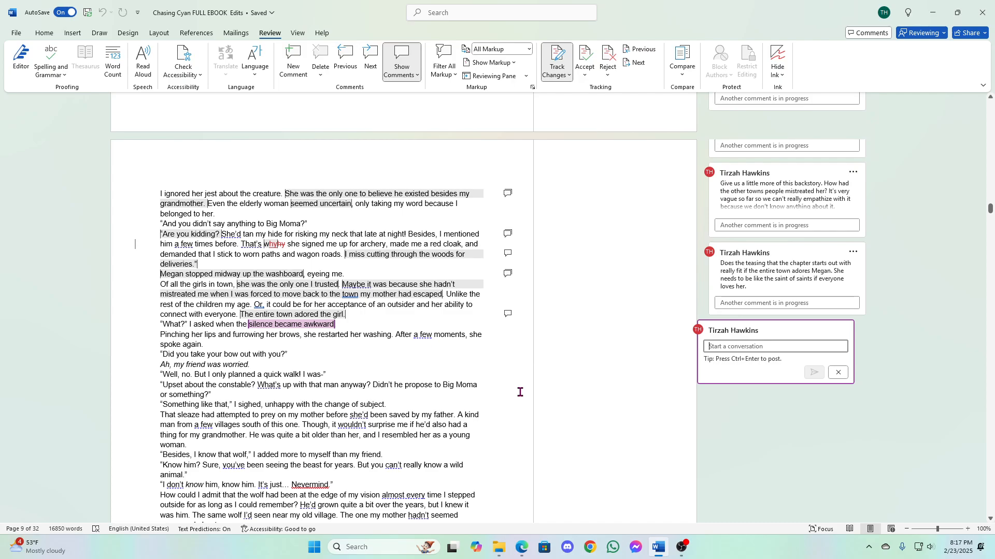
{"action": "type", "text": "What awk"}
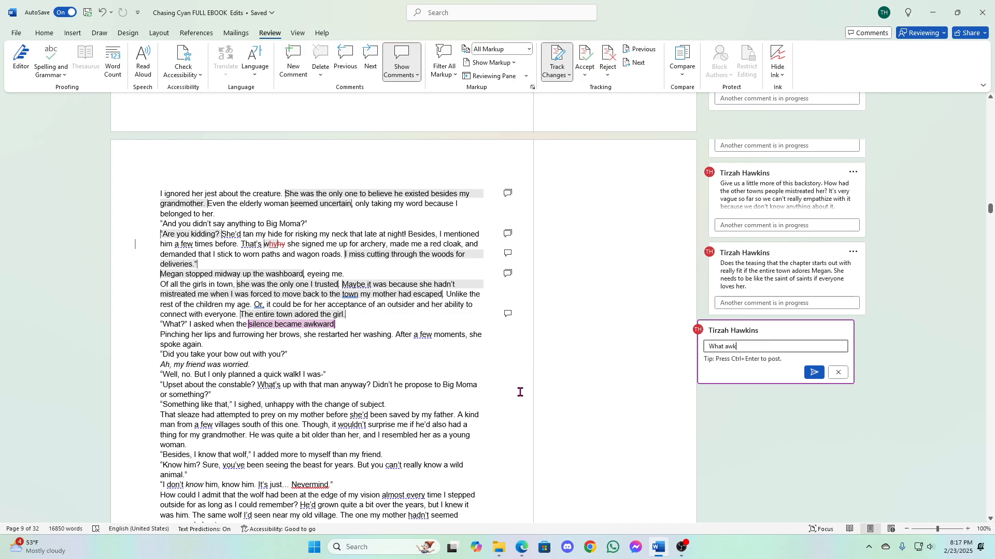
{"action": "type", "text": "ward feel li"}
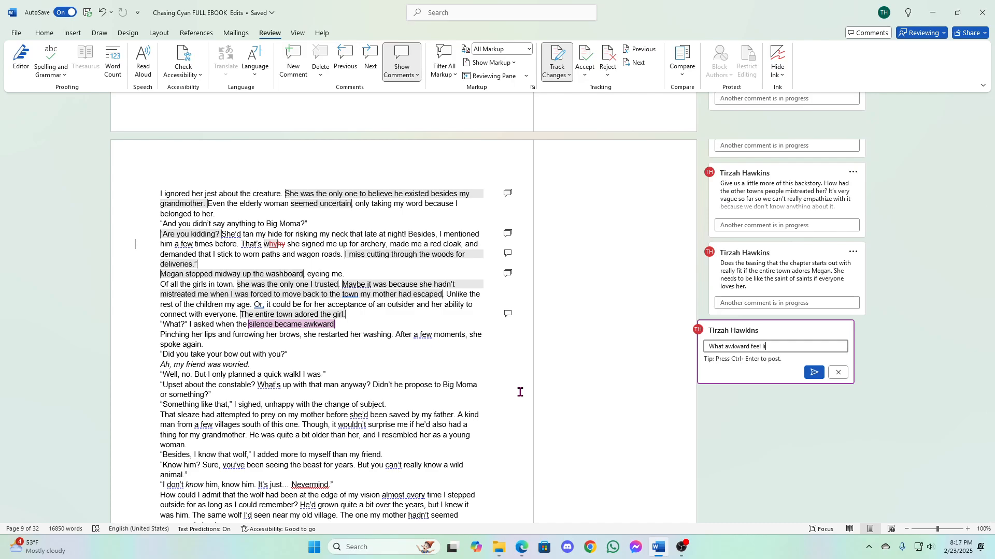
{"action": "type", "text": "ke to Cyan"}
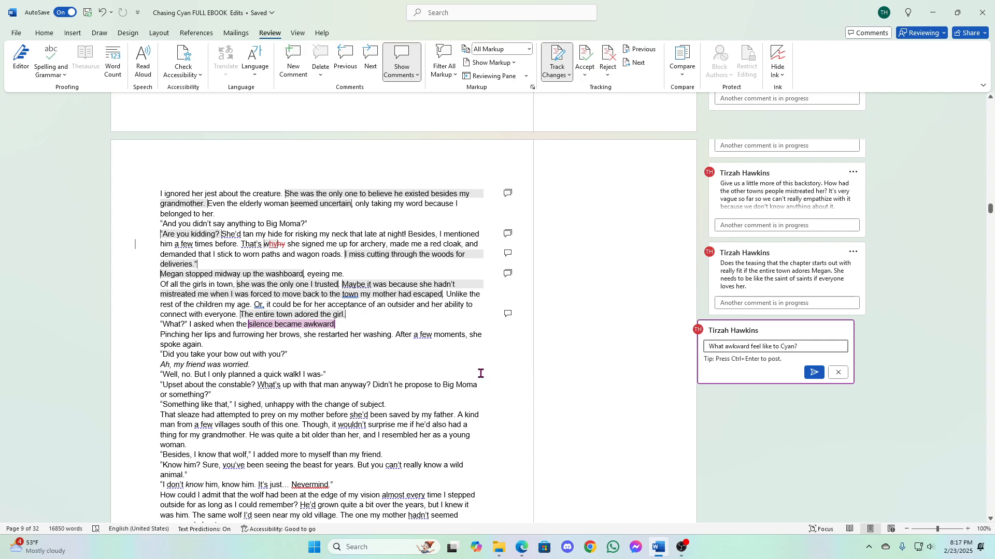
{"action": "type", "text": "? Don't tell us it be"}
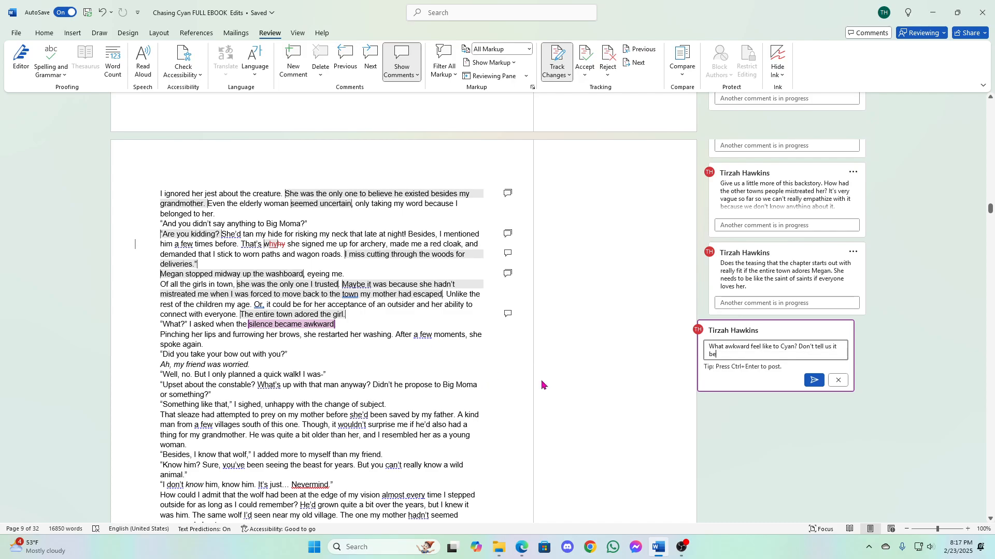
{"action": "type", "text": "came awkward. Make"}
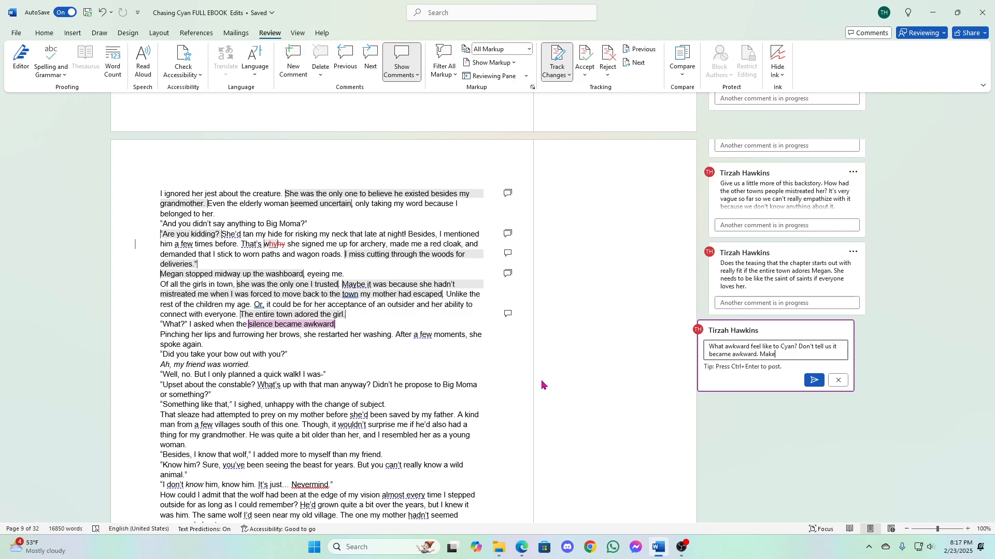
{"action": "type", "text": " us feel it."}
- Finish the comment with "Don't tell us it became awkward. Make us feel it." and post it
{"action": "left_click", "coordinate": [814, 380]}
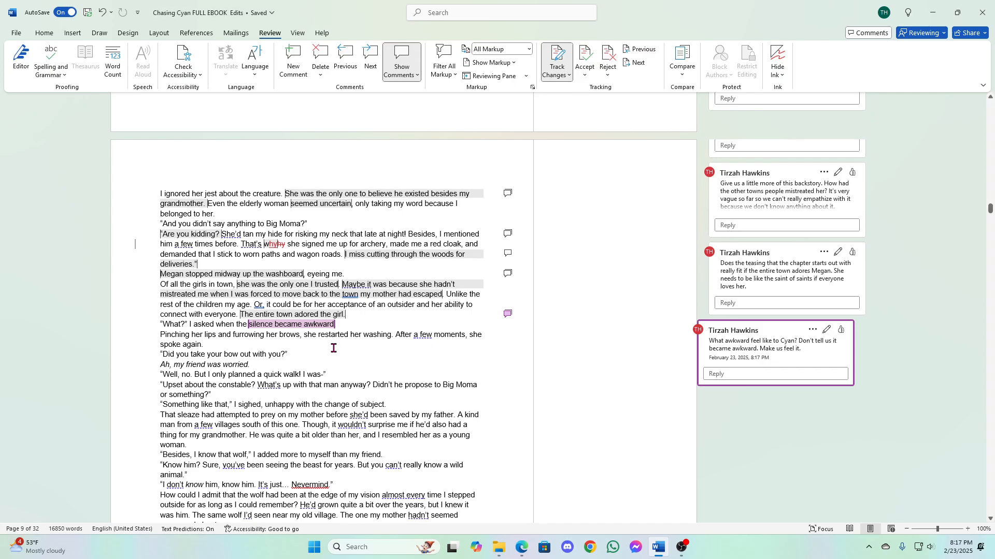
- Insert the word "together" after "Pinching her lips" as a tracked change
{"action": "left_click", "coordinate": [216, 336]}
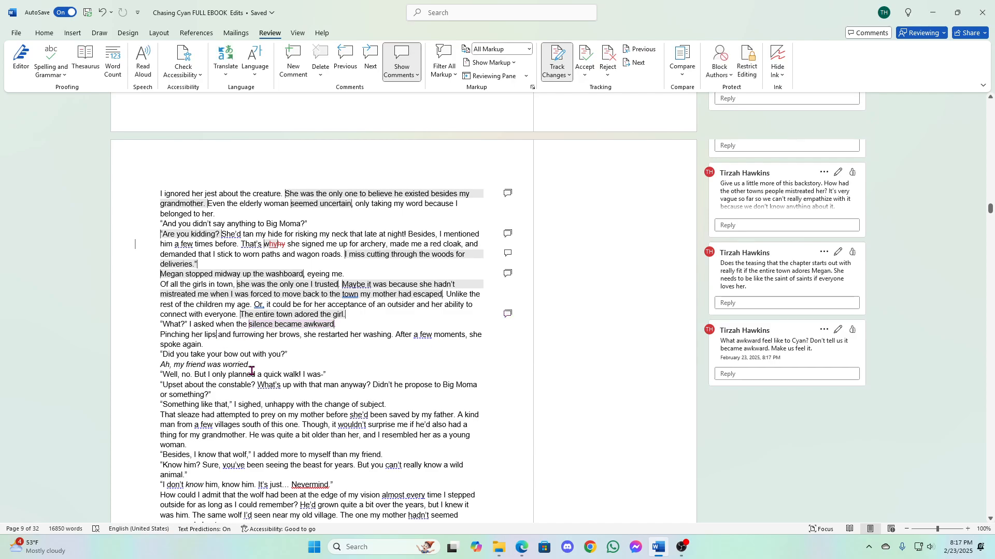
{"action": "type", "text": "together"}
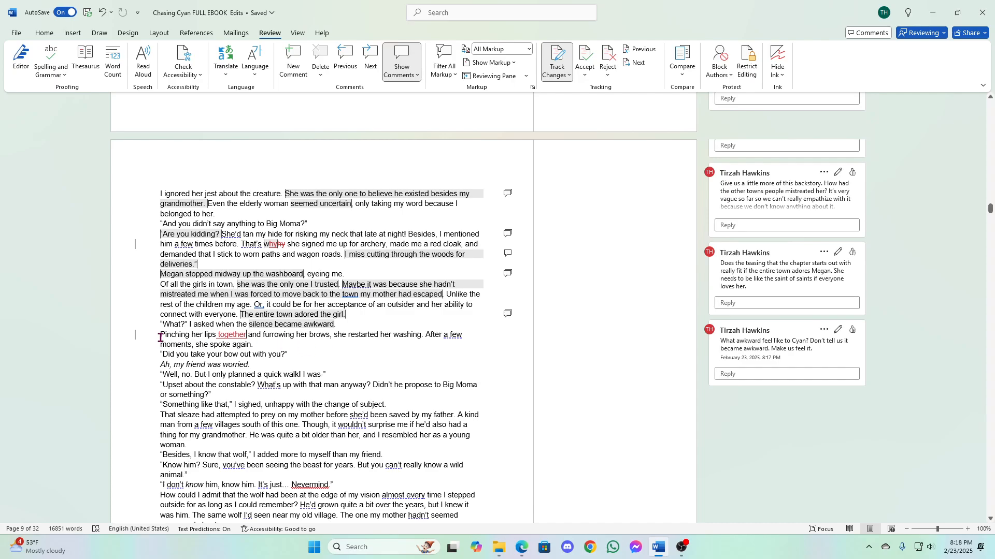
- Post a comment on the word "Pinching" reading "This is weird because I would assume that you would use your hands to pinch something."
{"action": "left_click_drag", "start_coordinate": [161, 336], "coordinate": [192, 337]}
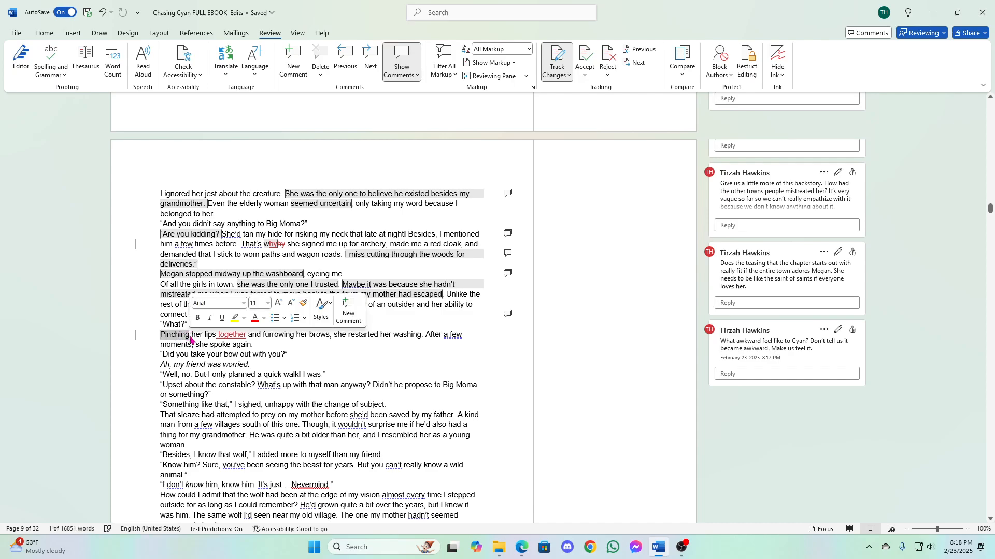
{"action": "left_click", "coordinate": [351, 313]}
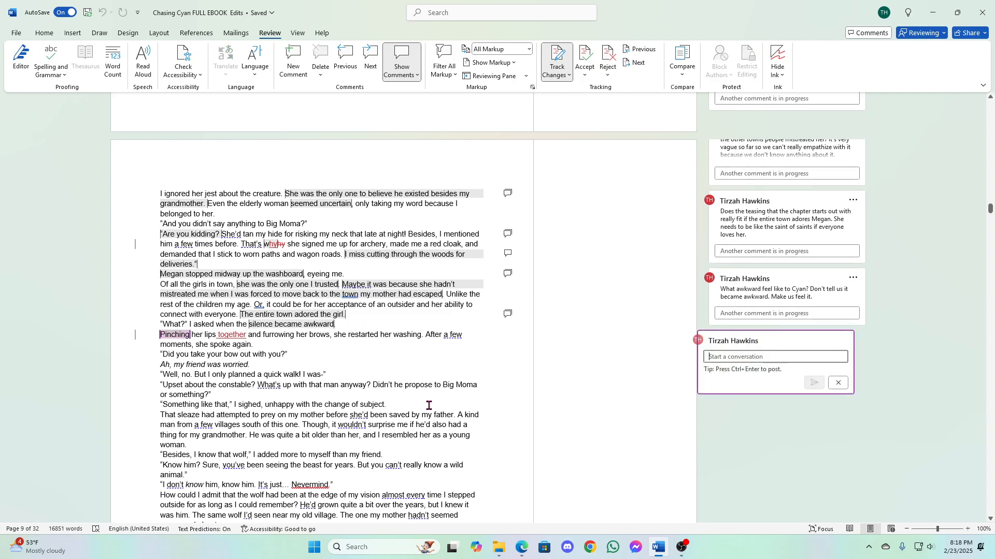
{"action": "type", "text": "T"}
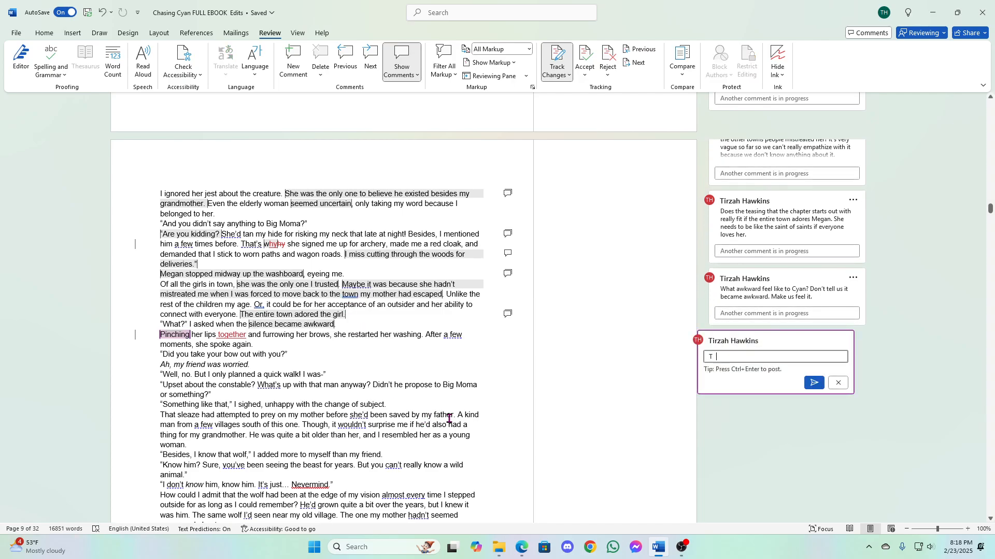
{"action": "type", "text": "his is weird because I would assum"}
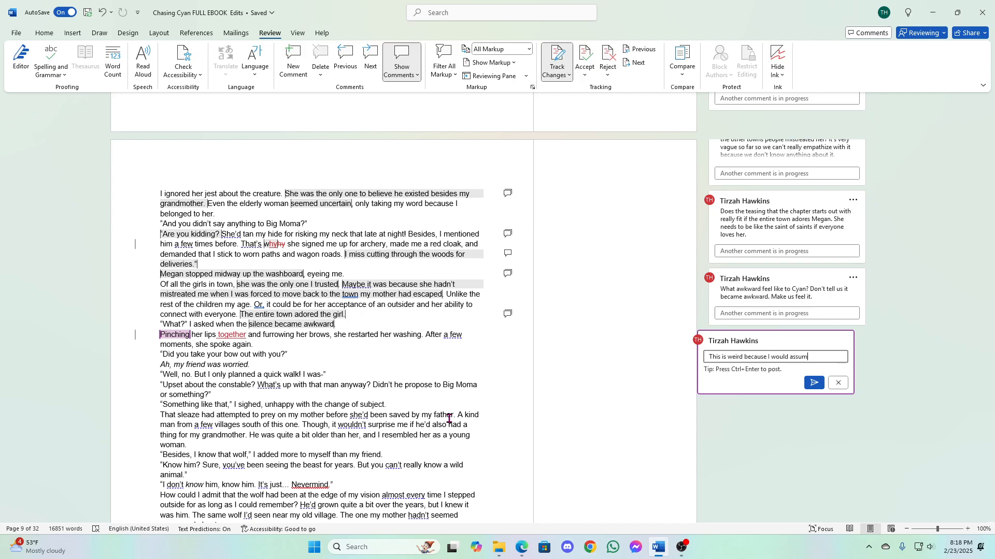
{"action": "type", "text": "e that you would use "}
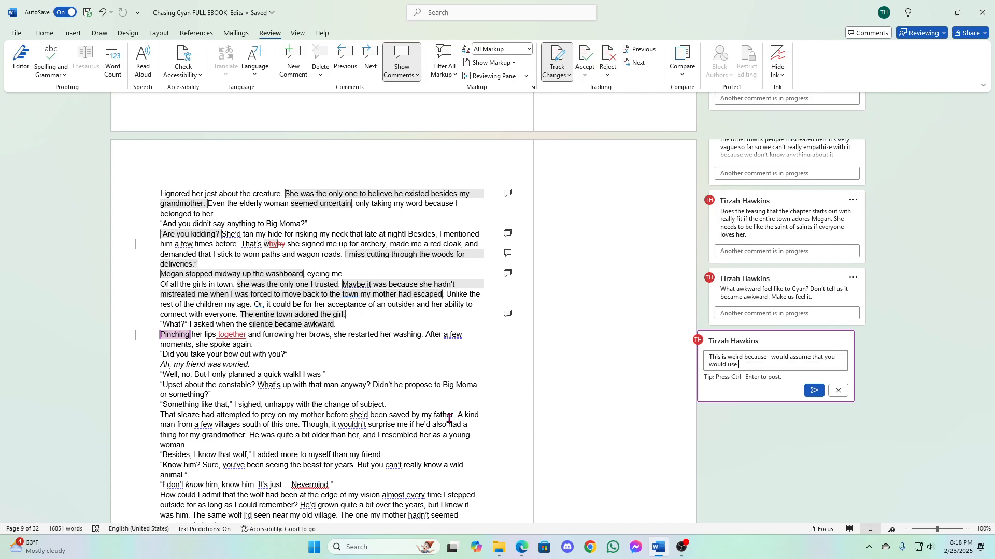
{"action": "type", "text": "your hands to pinch something."}
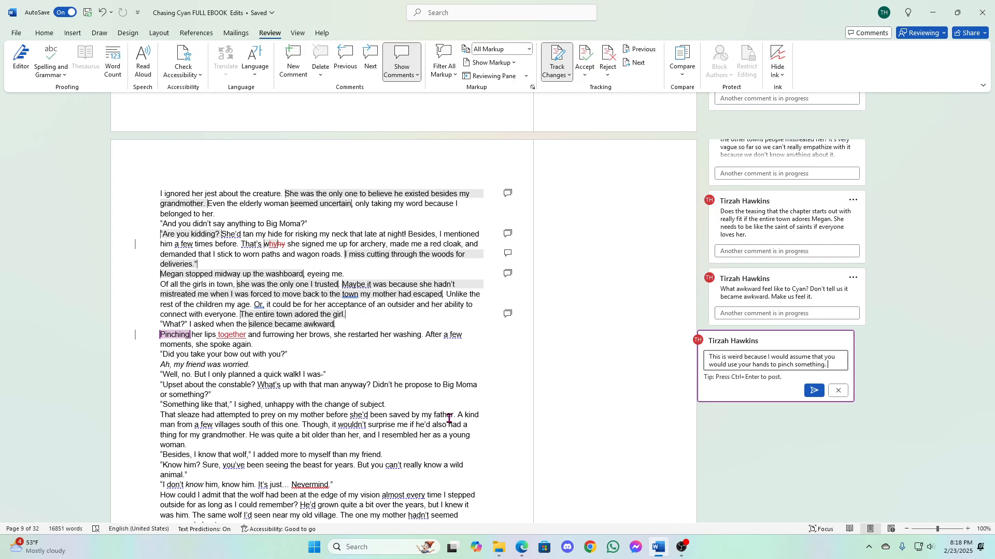
{"action": "left_click", "coordinate": [812, 392]}
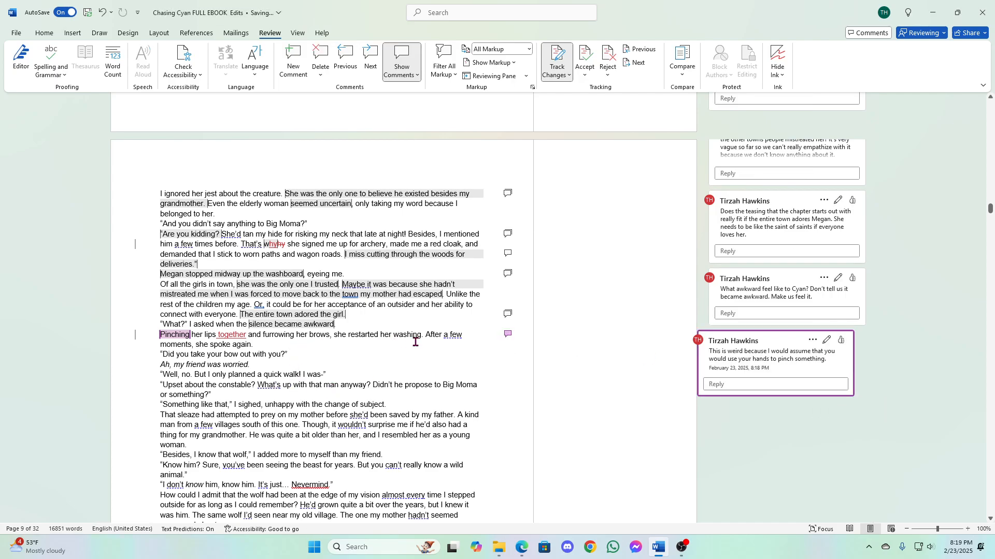
- Start a comment on the phrase "After a few moments" with "While it's not wrong to use “a few moments”, it's generic."
{"action": "left_click", "coordinate": [440, 337]}
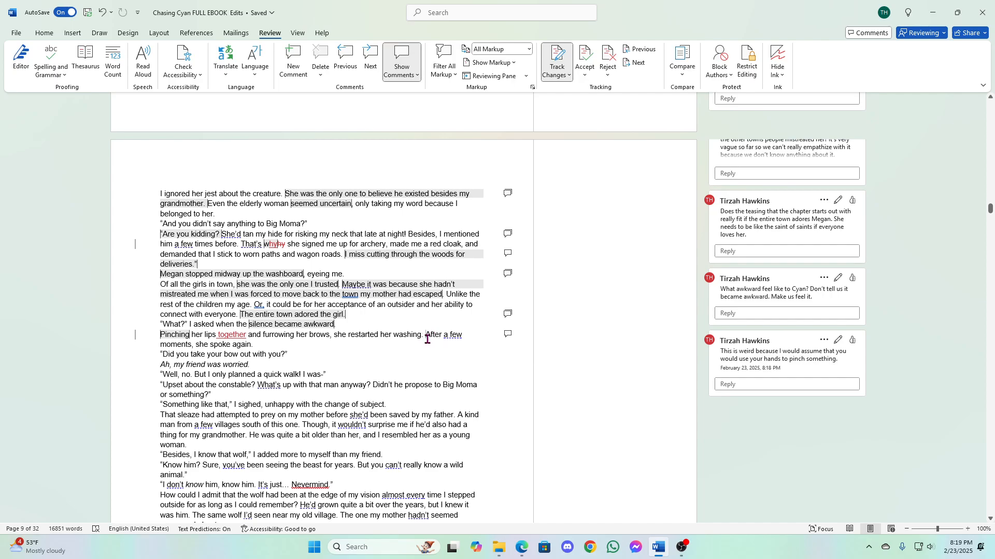
{"action": "left_click_drag", "start_coordinate": [426, 335], "coordinate": [193, 344]}
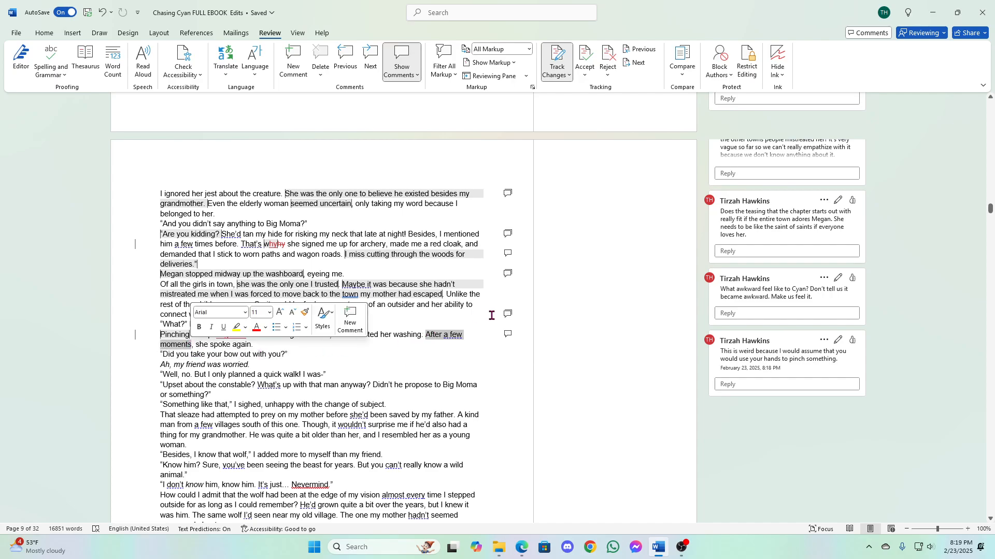
{"action": "left_click", "coordinate": [350, 313]}
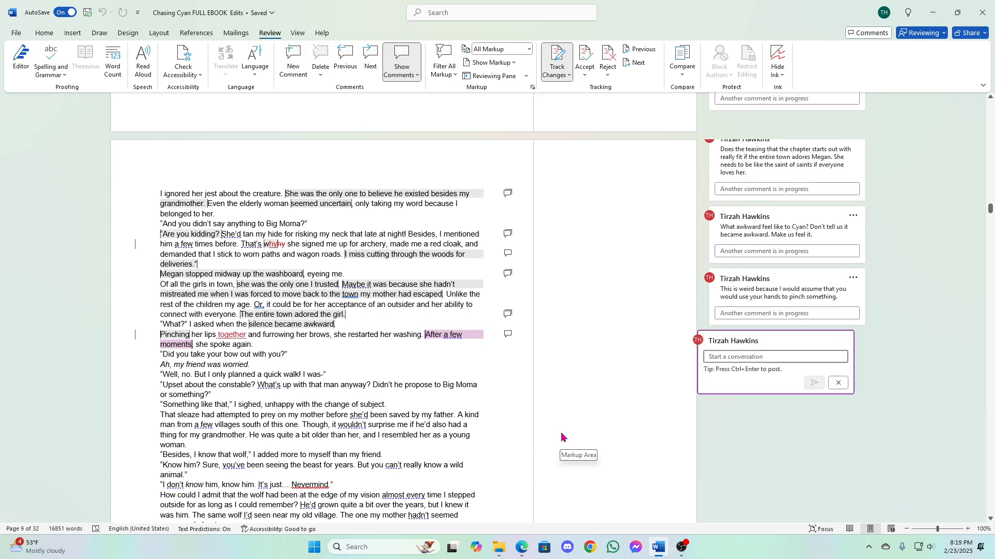
{"action": "type", "text": "While "}
{"action": "type", "text": "it's not w"}
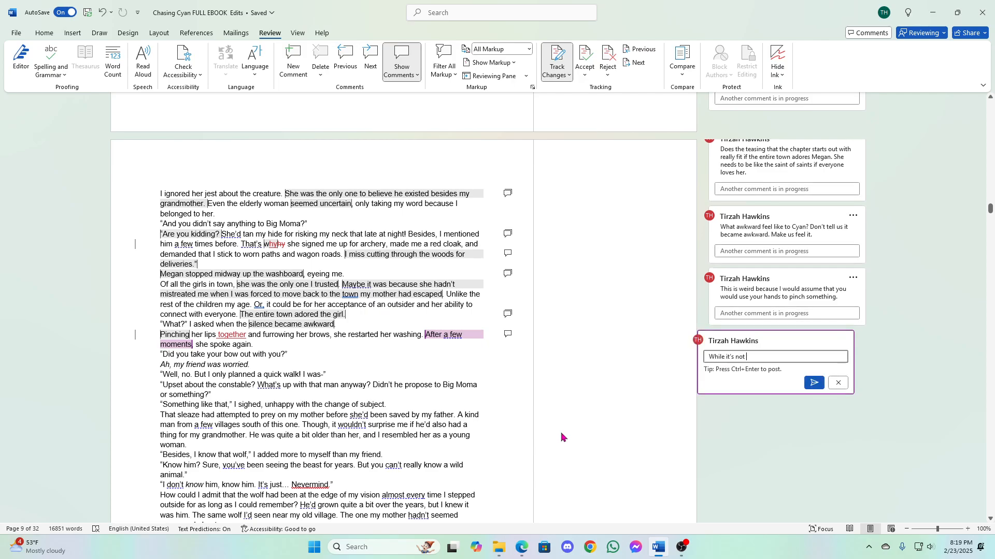
{"action": "type", "text": "rong to use"}
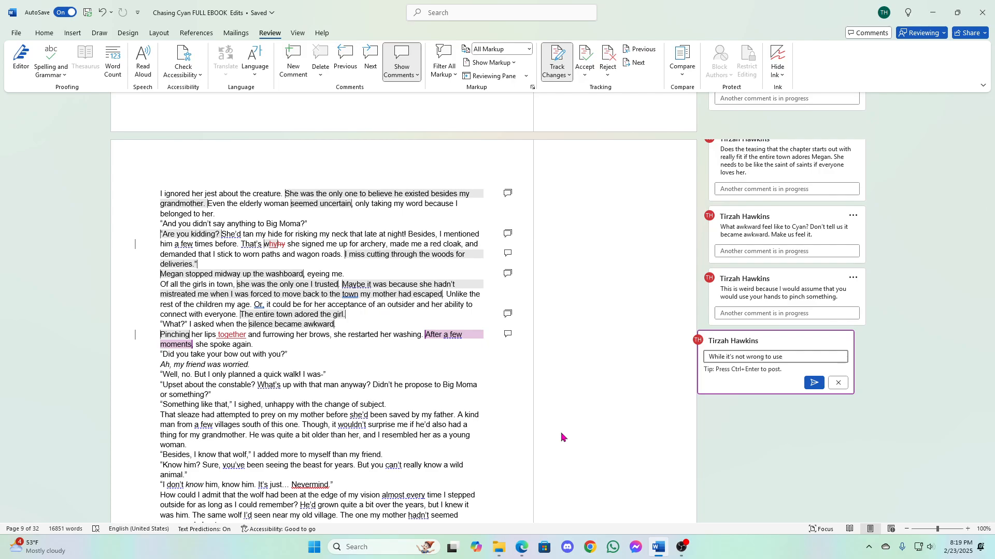
{"action": "type", "text": " “a few moments”, it's generic."}
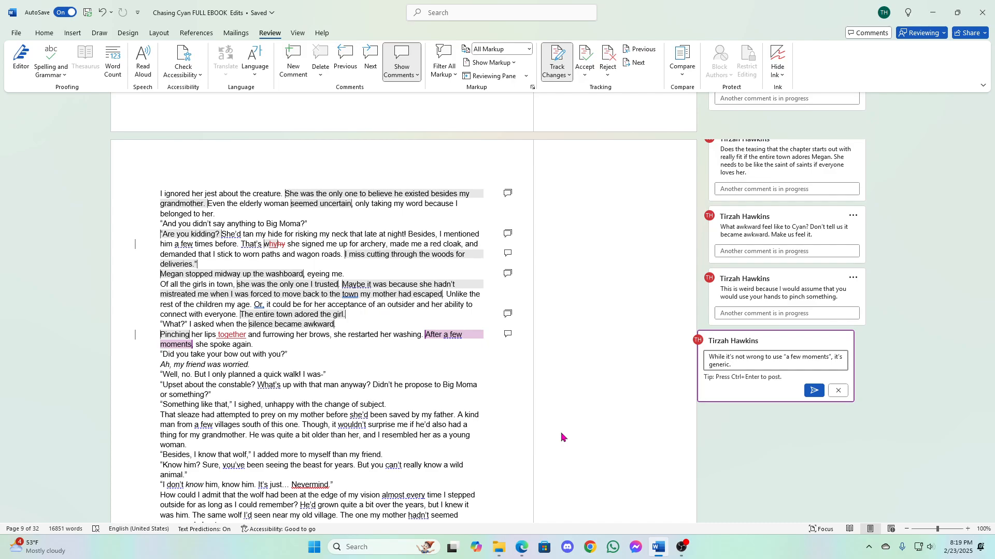
- Continue the comment with "You could be more specific by saying something like,"
{"action": "type", "text": "You could be more specific by saying something like"}
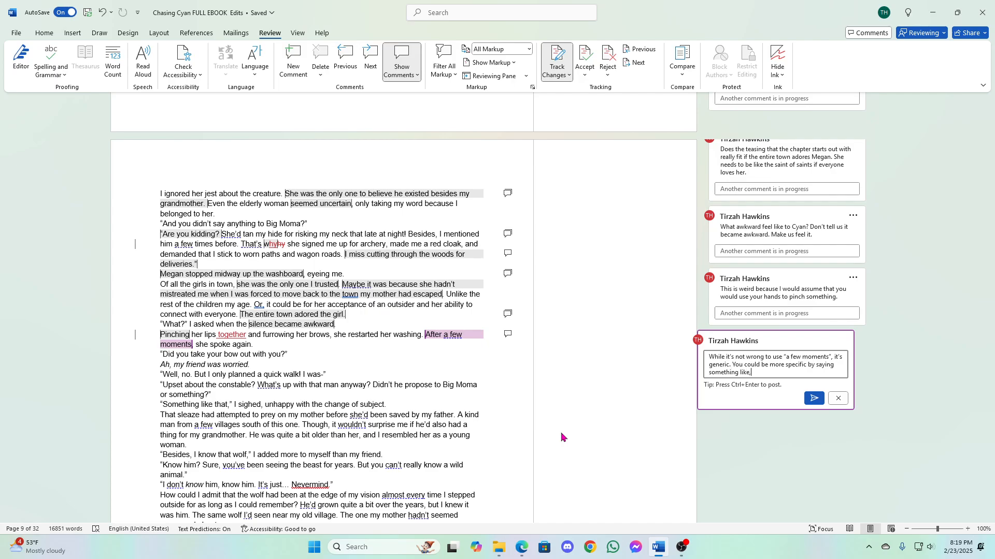
{"action": "type", "text": ", \"Afer"}
- Finish the comment with the quoted example "After finishing with one garment and starting on the next, she spoke again." and post it
{"action": "key", "text": "BackSpace"}
{"action": "key", "text": "BackSpace"}
{"action": "type", "text": "ter finishing with one garment and "}
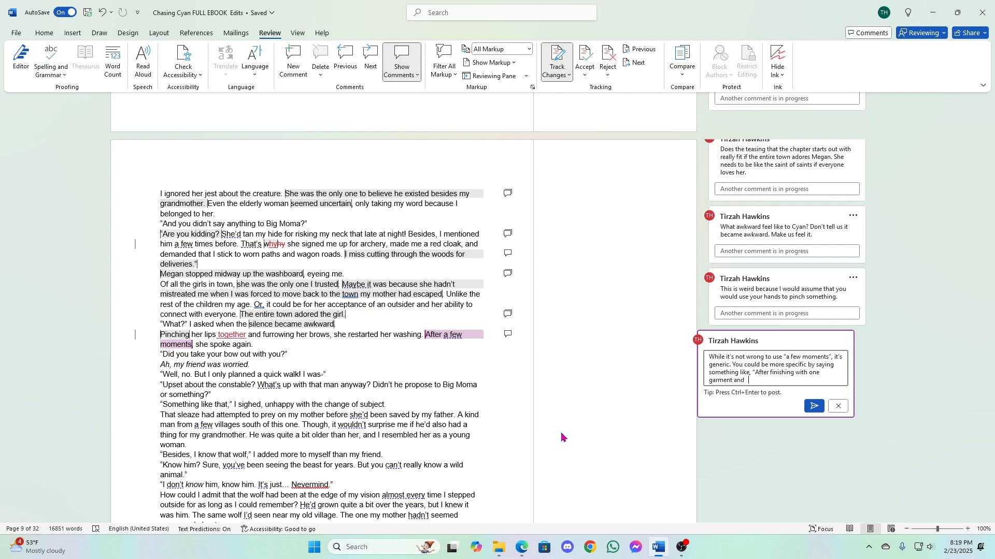
{"action": "type", "text": "starting on the next, she spoke again.”"}
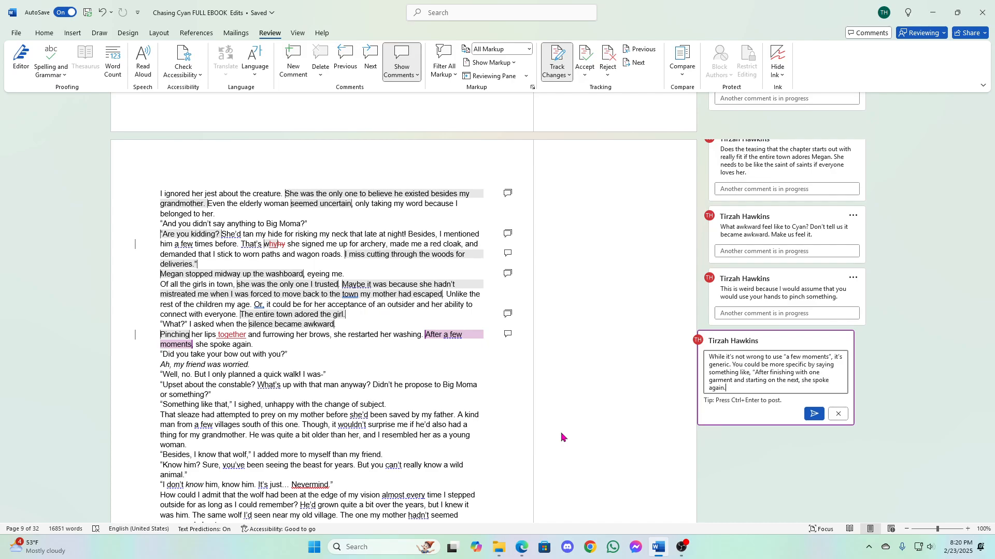
{"action": "left_click", "coordinate": [814, 414]}
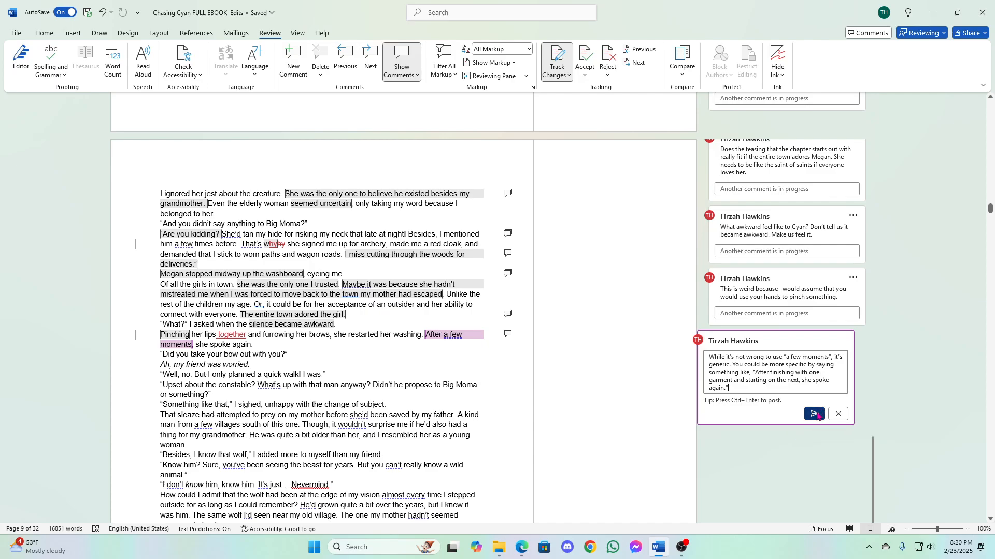
{"action": "left_click", "coordinate": [210, 348]}
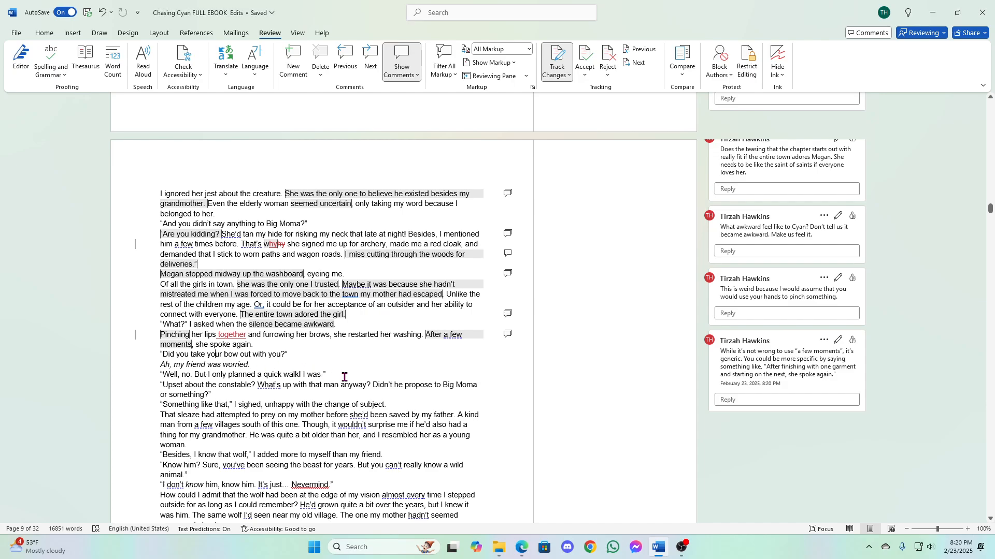
{"action": "scroll", "coordinate": [386, 304], "scroll_direction": "down", "scroll_amount": 3}
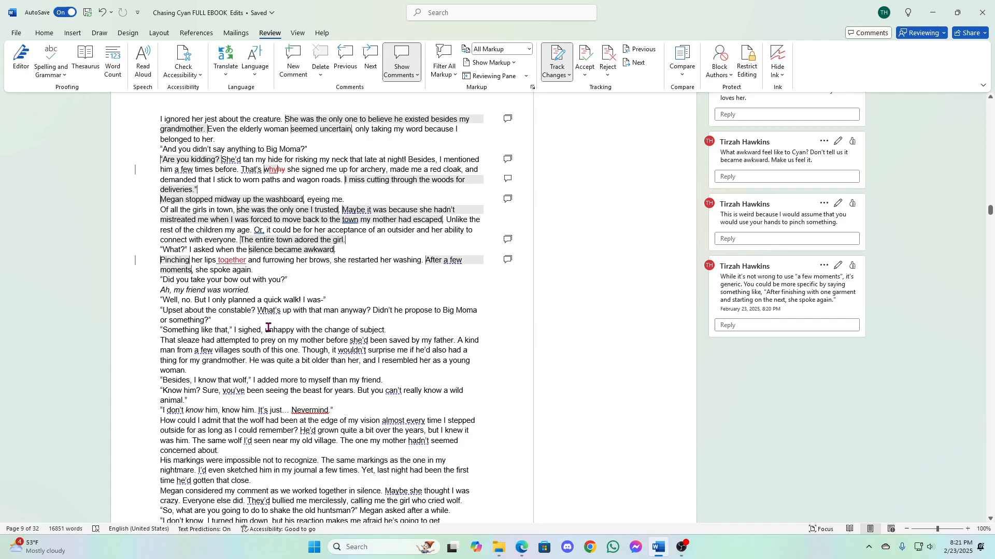
- Start a comment on "I sighed, unhappy with the change of subject" with "This begs from some movement from the character, but"
{"action": "left_click_drag", "start_coordinate": [234, 330], "coordinate": [385, 330]}
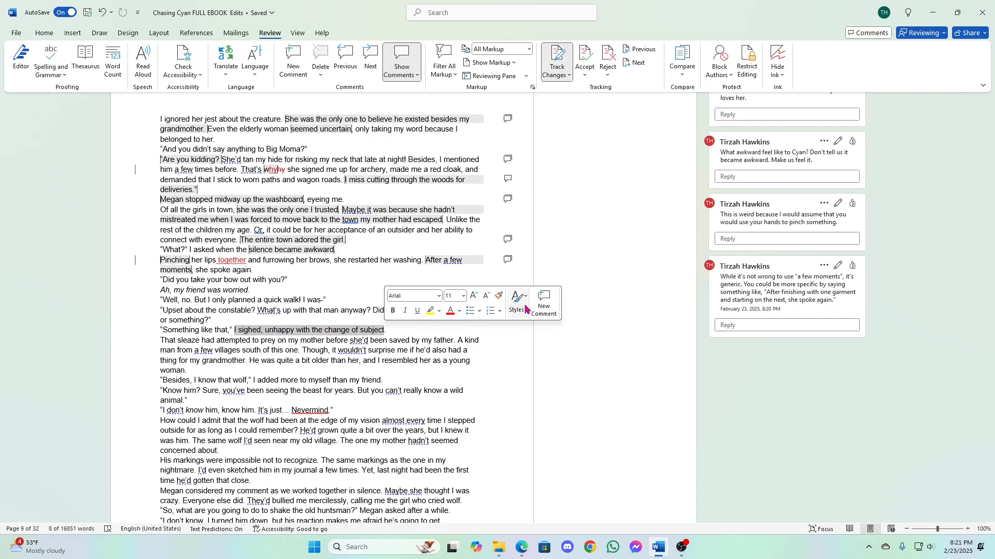
{"action": "left_click", "coordinate": [543, 298]}
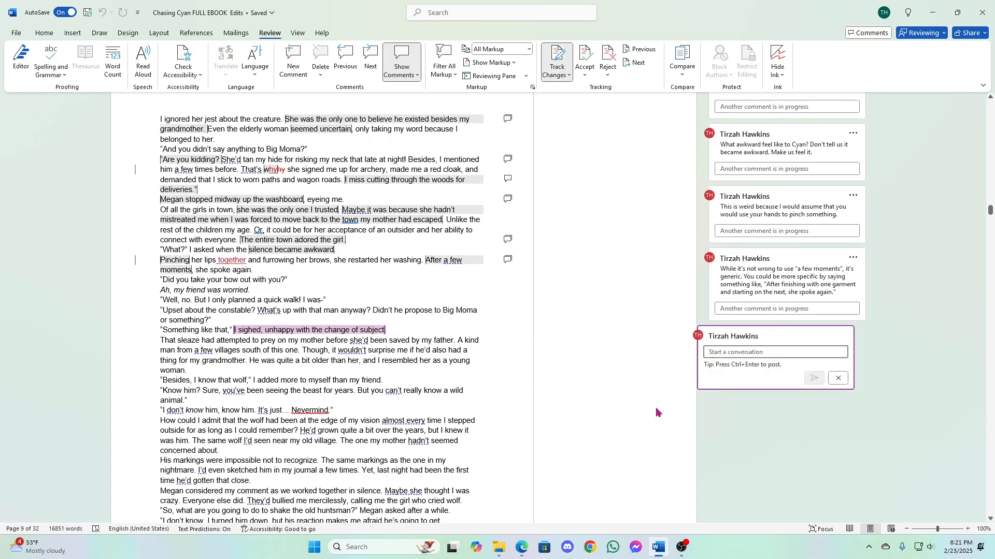
{"action": "type", "text": "This begs from some moveme"}
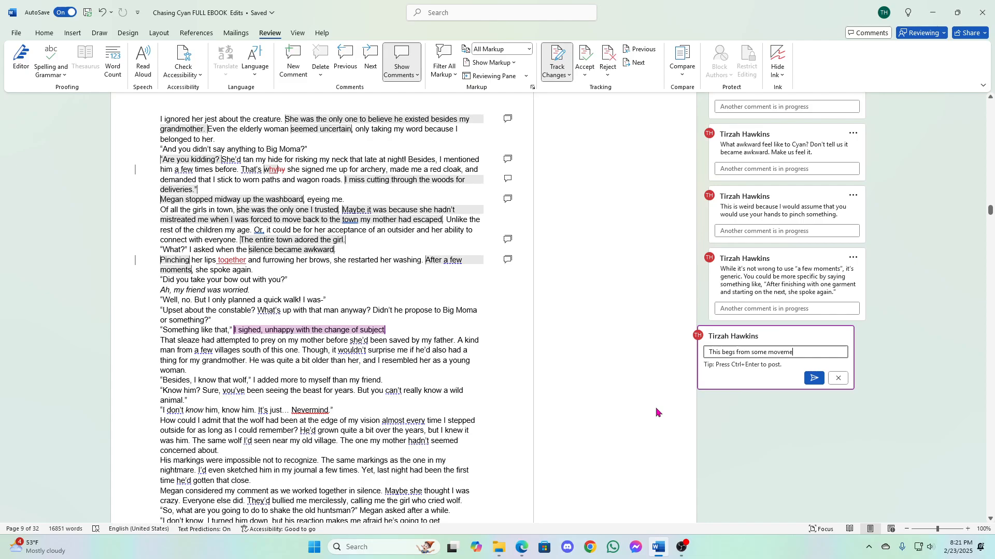
{"action": "type", "text": "nt from the ch"}
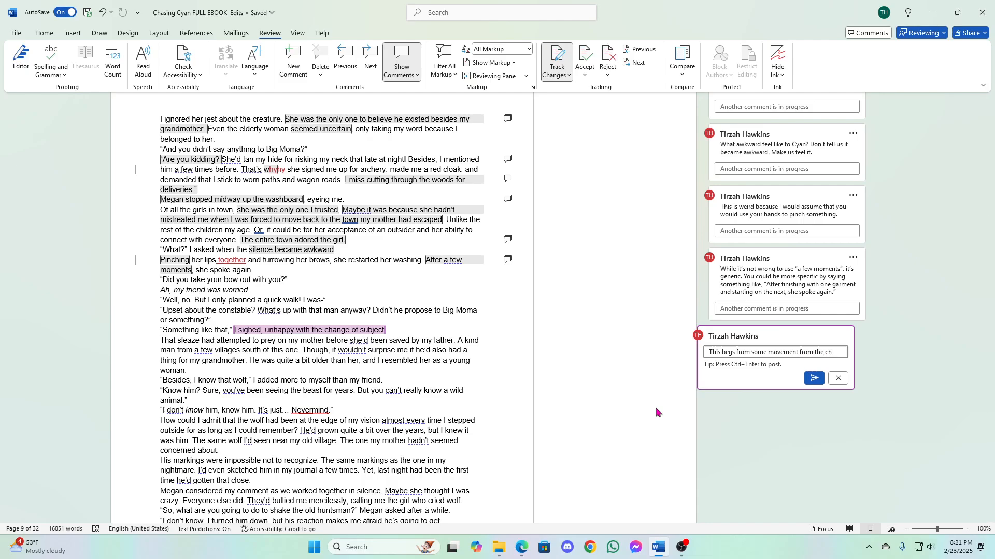
{"action": "type", "text": "aracter, but "}
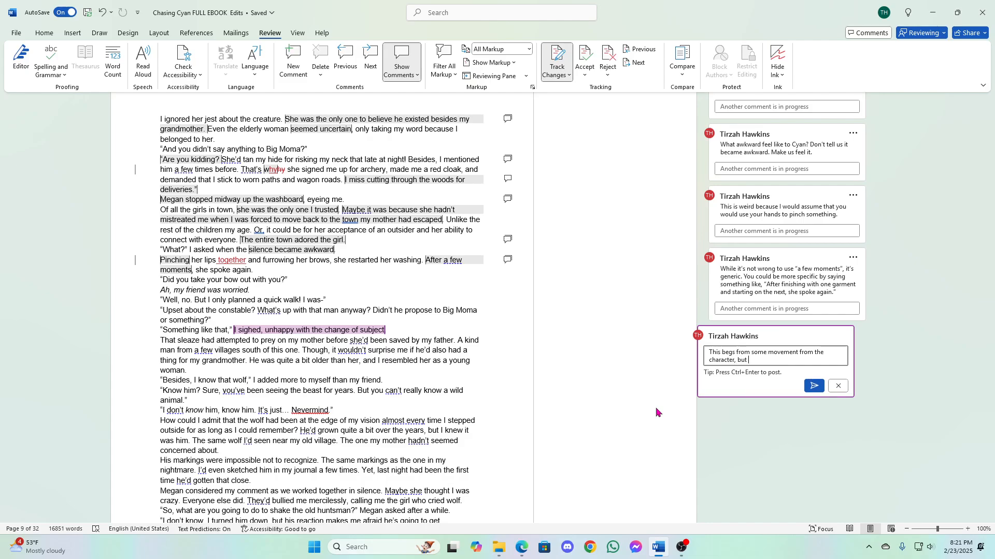
{"action": "type", "text": "we don't know if she's sitting "}
{"action": "type", "text": " standing, "}
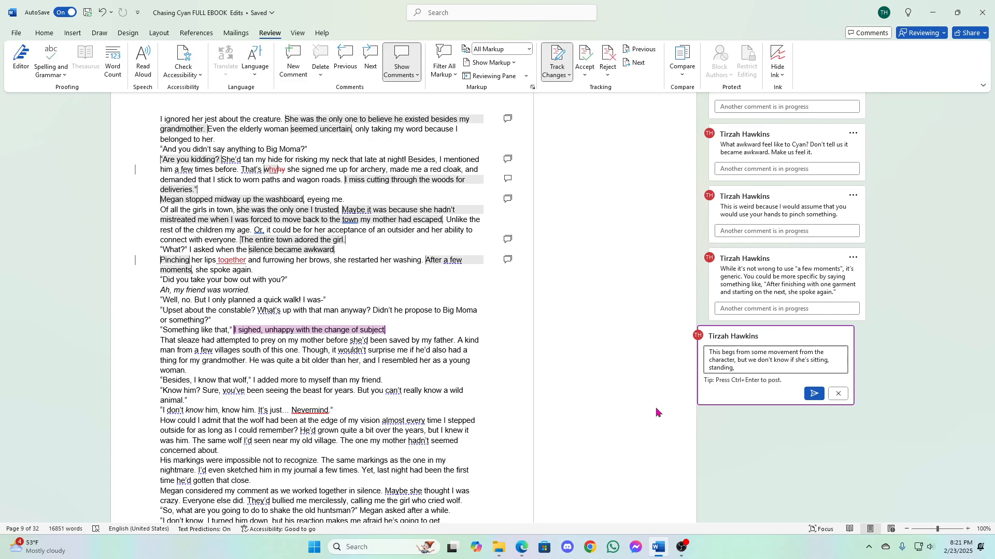
{"action": "type", "text": "laq"}
{"action": "type", "text": "ying on something"}
{"action": "type", "text": "..."}
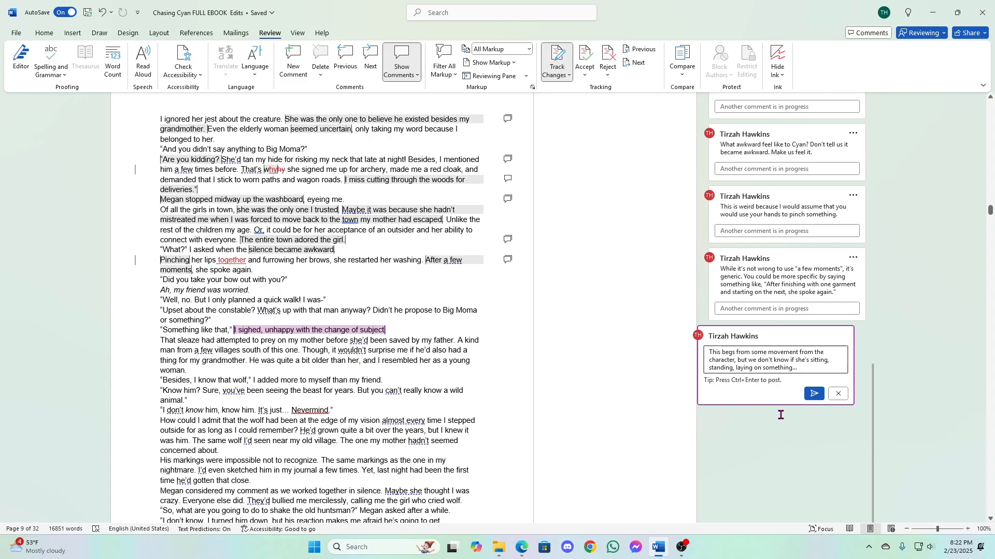
- Finish the comment with "we don't know if she's sitting, standing, laying on something..." and post it
{"action": "left_click", "coordinate": [814, 393]}
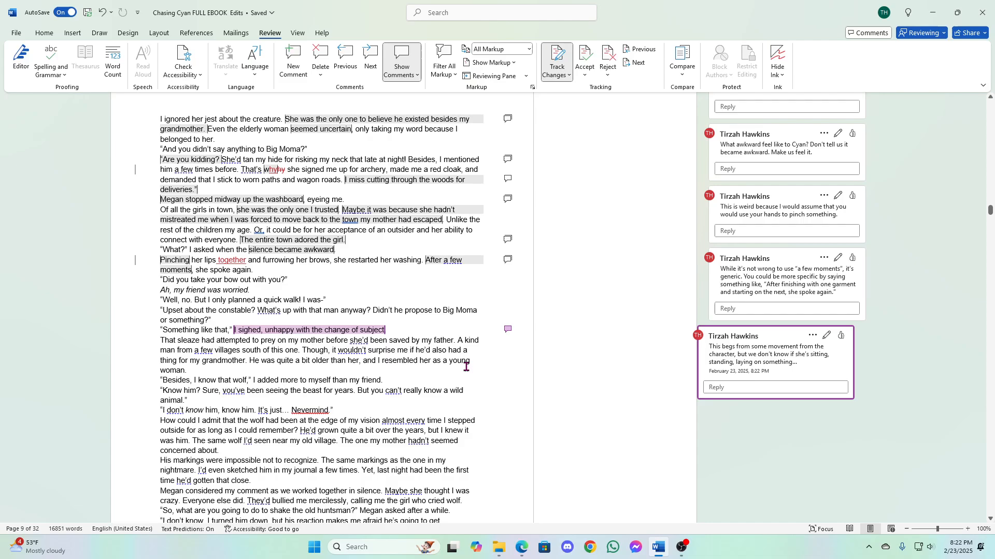
- Join the sentences at "saved by my father" and "A kind man" with a comma and a lowercase "a"
{"action": "left_click", "coordinate": [455, 342]}
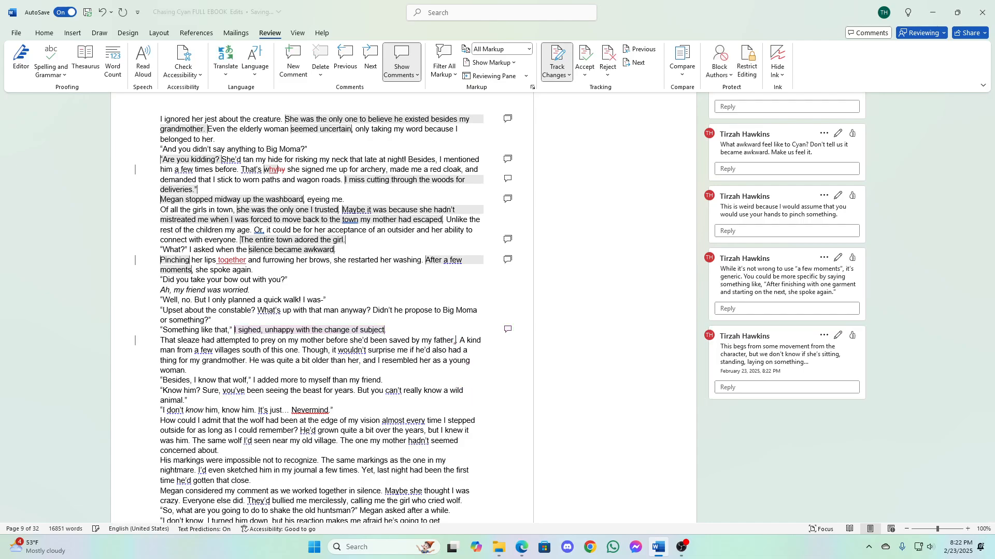
{"action": "type", "text": ","}
{"action": "key", "text": "Delete"}
{"action": "key", "text": "Right"}
{"action": "key", "text": "Delete"}
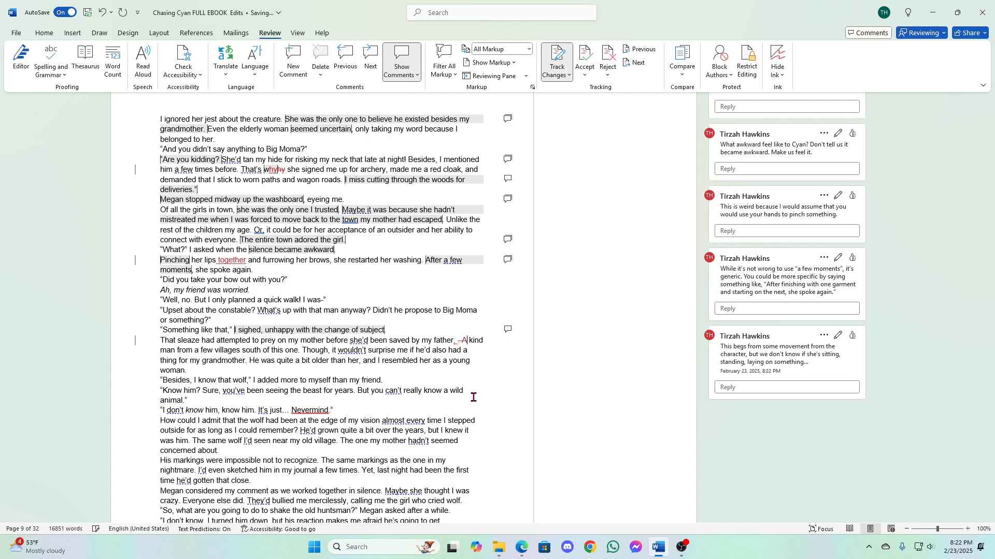
{"action": "type", "text": "a"}
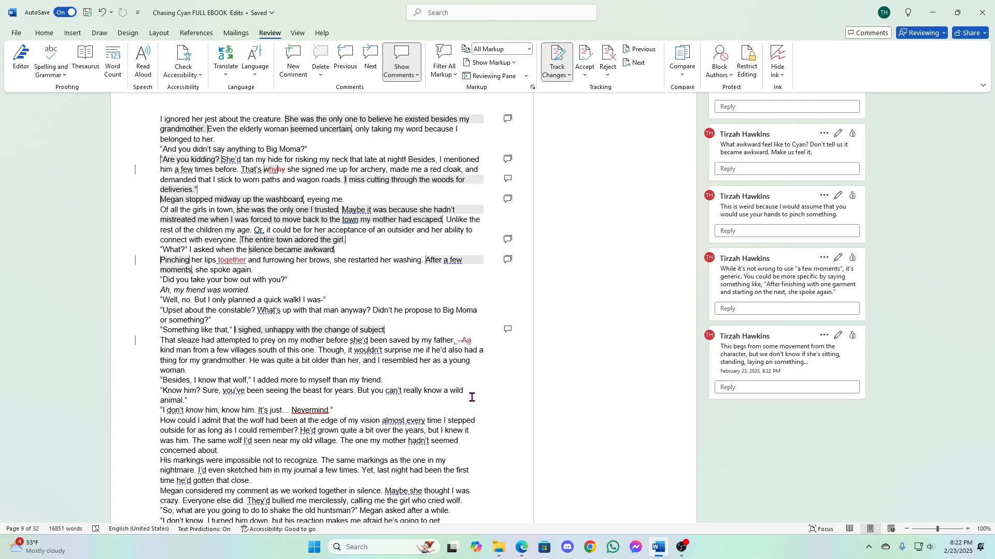
- Delete "of this one" after "a few villages south"
{"action": "left_click", "coordinate": [276, 352]}
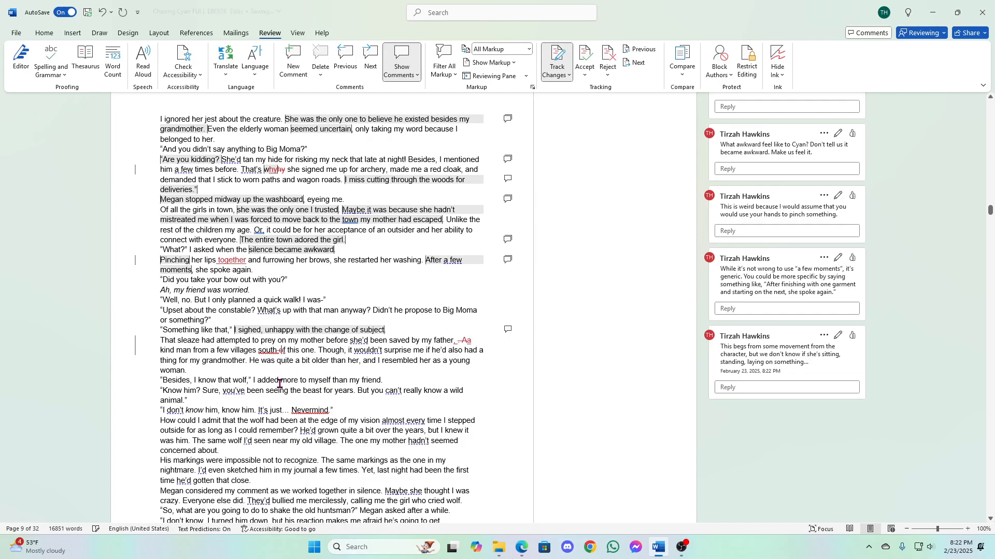
{"action": "key", "text": "Delete"}
{"action": "key", "text": "Delete"}
{"action": "key", "text": "Delete"}
{"action": "key", "text": "Delete"}
{"action": "key", "text": "Delete"}
{"action": "key", "text": "Delete"}
{"action": "key", "text": "Delete"}
{"action": "key", "text": "Delete"}
{"action": "key", "text": "Delete"}
{"action": "key", "text": "Delete"}
{"action": "key", "text": "Delete"}
{"action": "key", "text": "Delete"}
{"action": "key", "text": "Delete"}
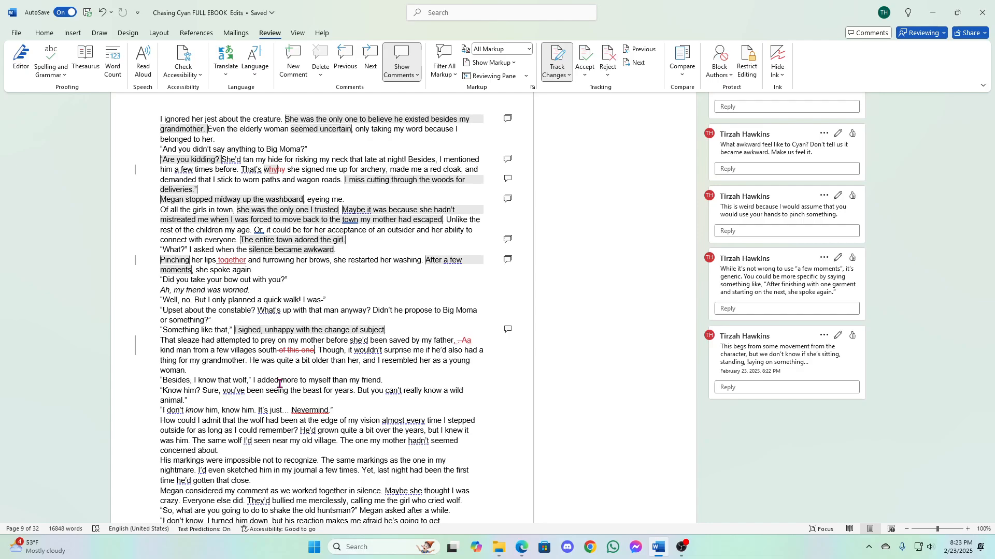
- Start a comment on "he'd" before "also had a thing" with "I'm still thinking about the dad here as he is the last man mentioned."
{"action": "double_click", "coordinate": [432, 351]}
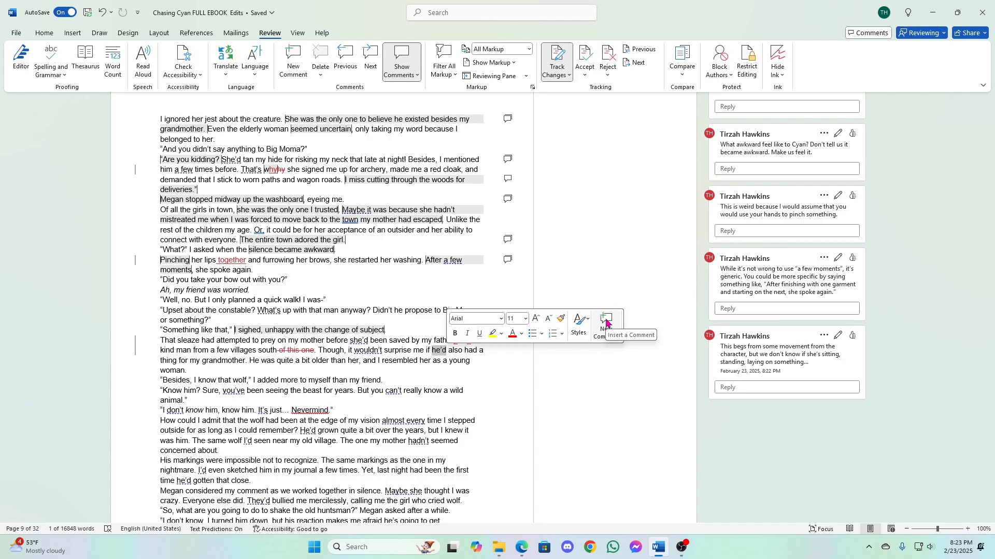
{"action": "left_click", "coordinate": [606, 323]}
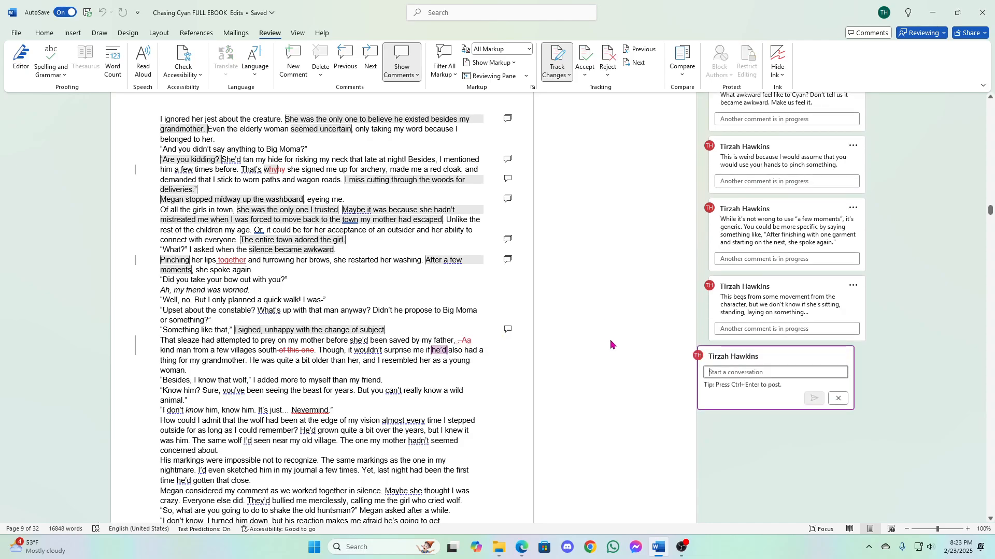
{"action": "type", "text": "I'm st"}
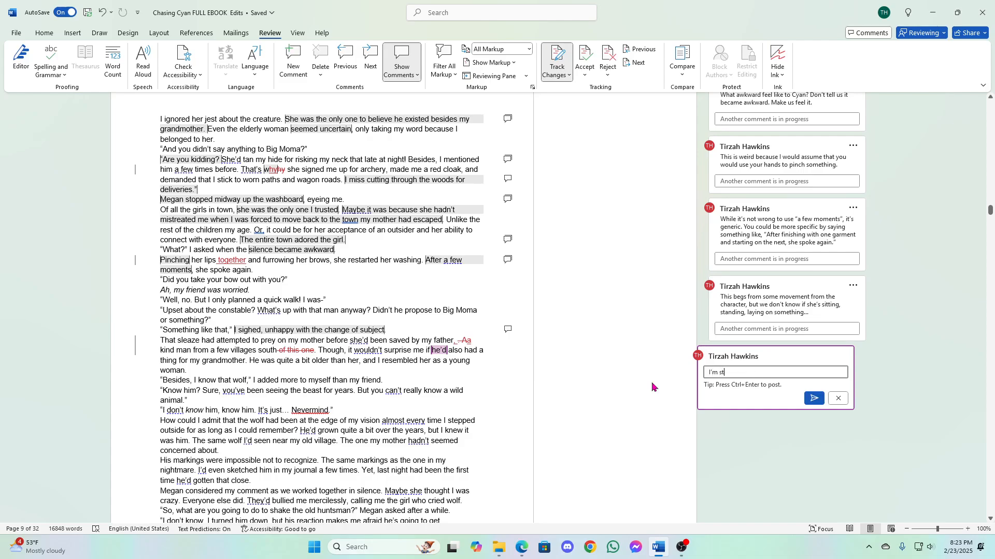
{"action": "type", "text": "ill thinking about the dad here as he"}
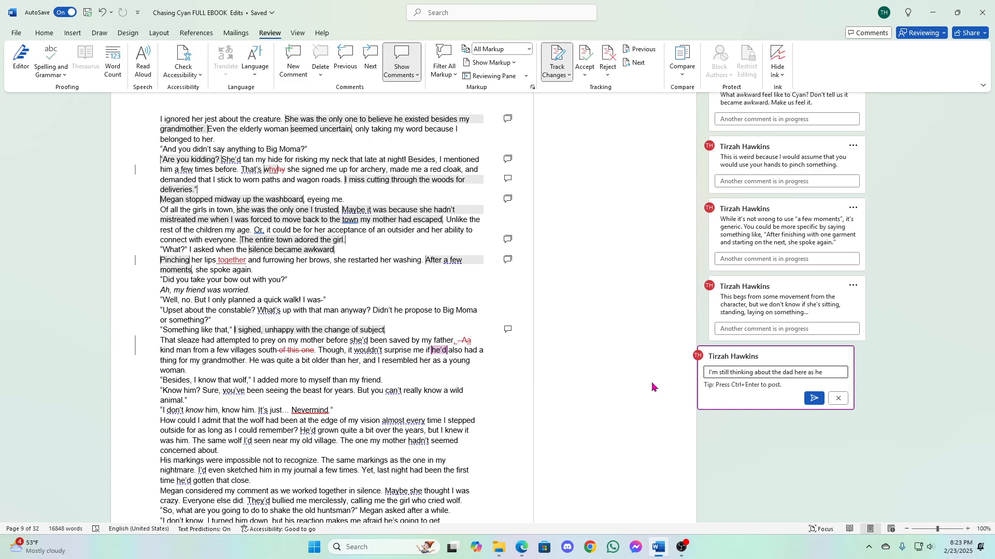
{"action": "type", "text": " is the last ma"}
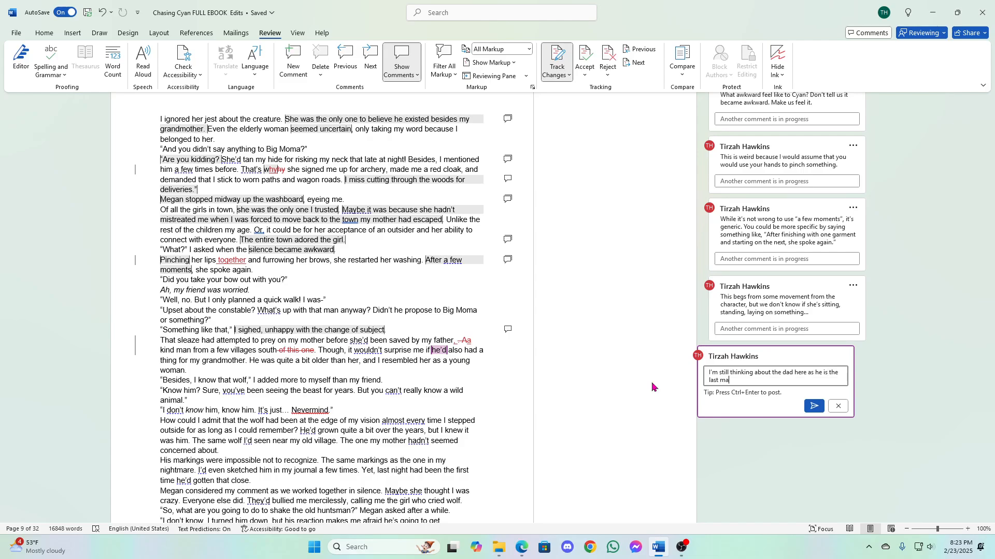
{"action": "type", "text": "n mentioned. so rewrite for some clarity of wh"}
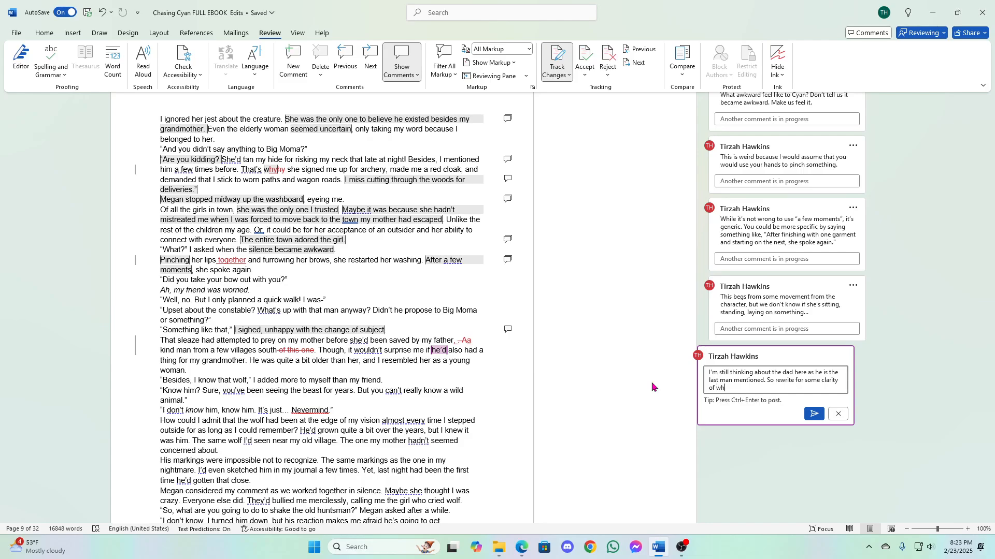
{"action": "type", "text": "ich dude we're talking about."}
- Finish the comment with "So rewrite for some clarity of which dude we're talking about." and post it
{"action": "left_click", "coordinate": [814, 414]}
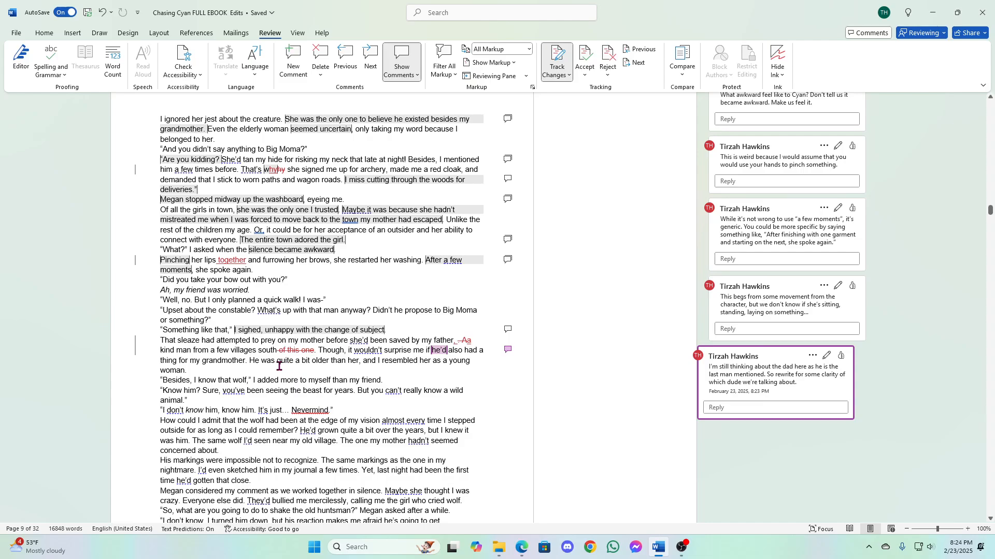
- Start a comment on "He was quite a bit older than her" with "The dude that just proposed to her is older than her grandmother?"
{"action": "left_click_drag", "start_coordinate": [250, 362], "coordinate": [359, 365]}
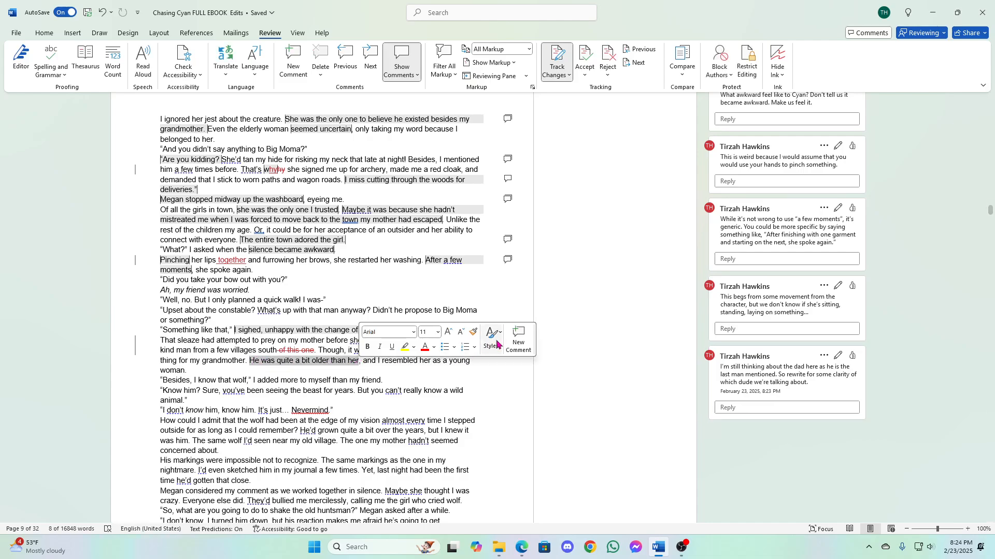
{"action": "left_click", "coordinate": [518, 339]}
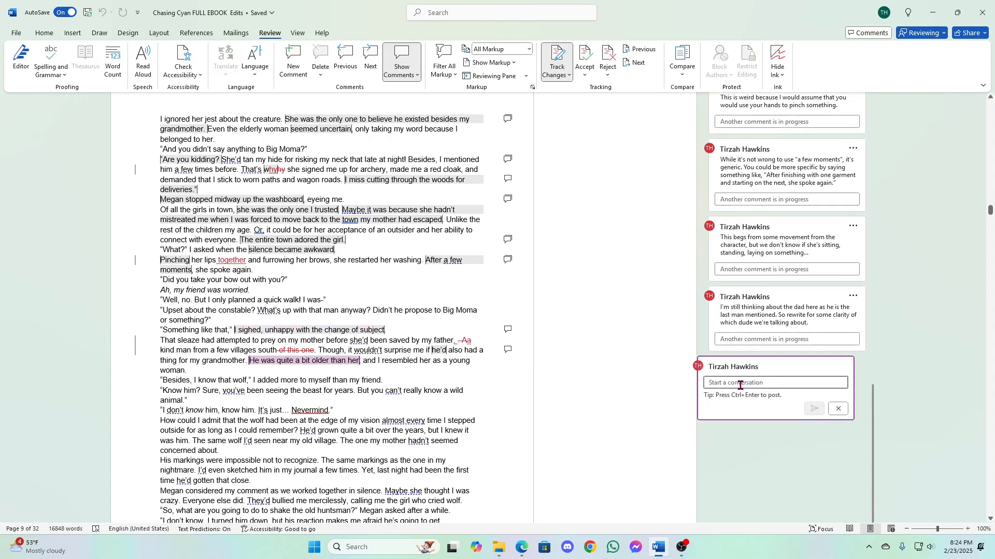
{"action": "type", "text": "T"}
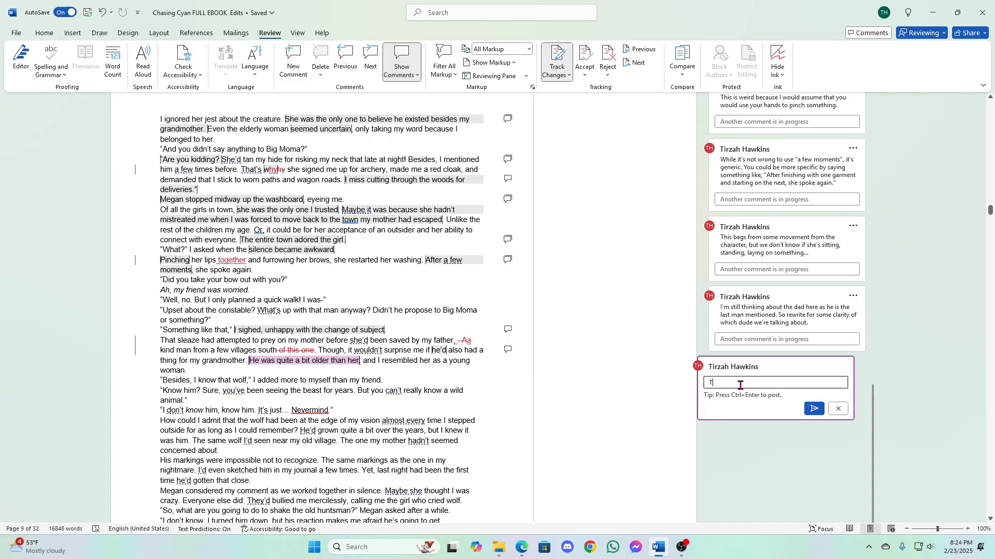
{"action": "type", "text": "he dude that j"}
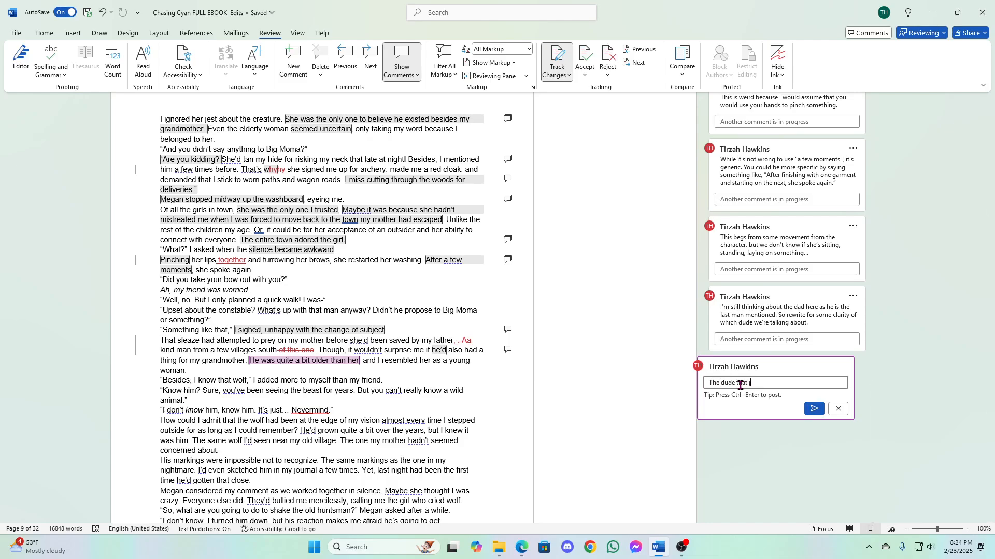
{"action": "type", "text": "ust pr"}
{"action": "type", "text": "opsed to her i"}
{"action": "key", "text": "BackSpace"}
{"action": "key", "text": "BackSpace"}
{"action": "key", "text": "BackSpace"}
{"action": "key", "text": "BackSpace"}
{"action": "key", "text": "BackSpace"}
{"action": "key", "text": "BackSpace"}
{"action": "key", "text": "BackSpace"}
{"action": "key", "text": "BackSpace"}
{"action": "key", "text": "BackSpace"}
{"action": "key", "text": "BackSpace"}
{"action": "key", "text": "BackSpace"}
{"action": "key", "text": "BackSpace"}
{"action": "type", "text": "os"}
{"action": "key", "text": "BackSpace"}
{"action": "type", "text": "ed to her is older than her "}
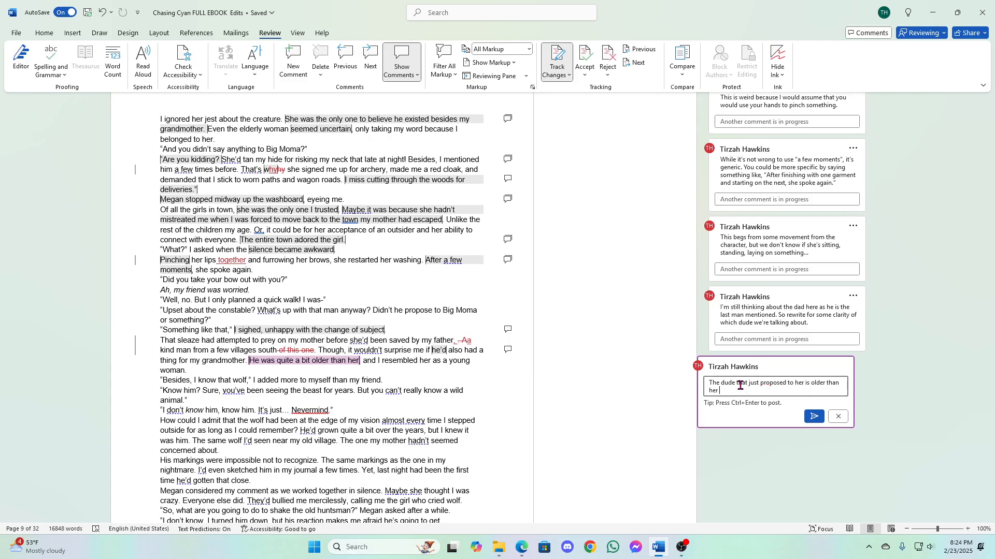
{"action": "type", "text": "grandmother?"}
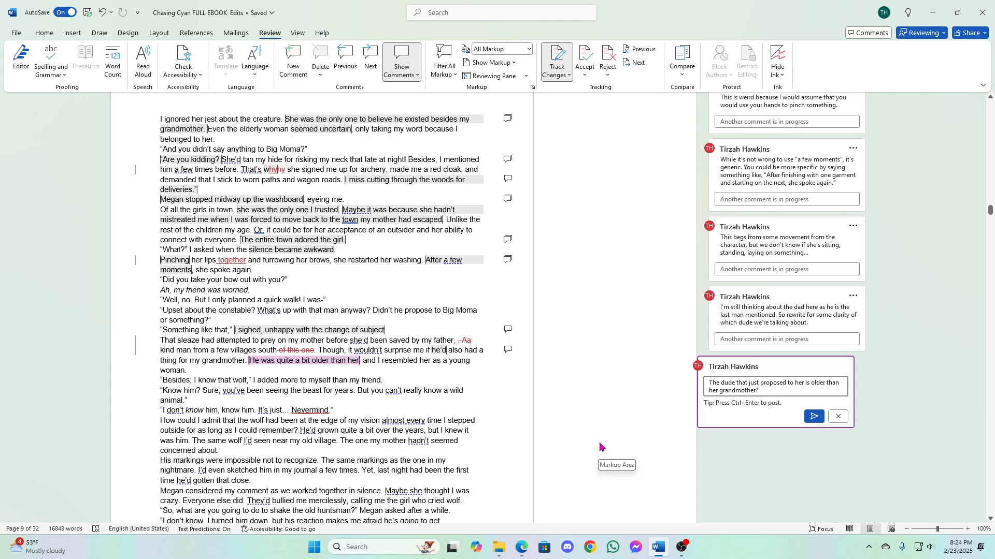
- Continue the comment with "And everyone is just okay with him proposing to each generation in her family?"
{"action": "type", "text": "And everyone i "}
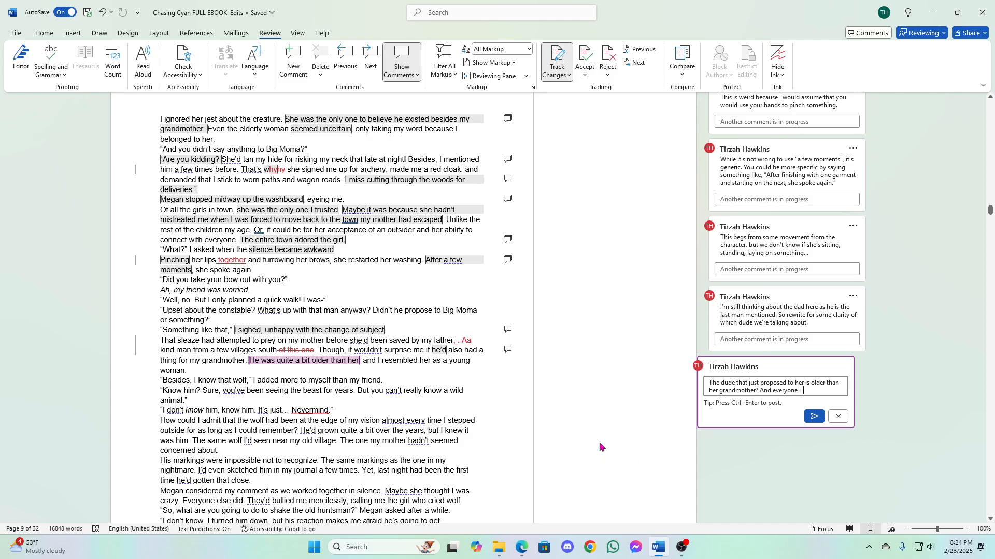
{"action": "type", "text": "s just okay with him proposin"}
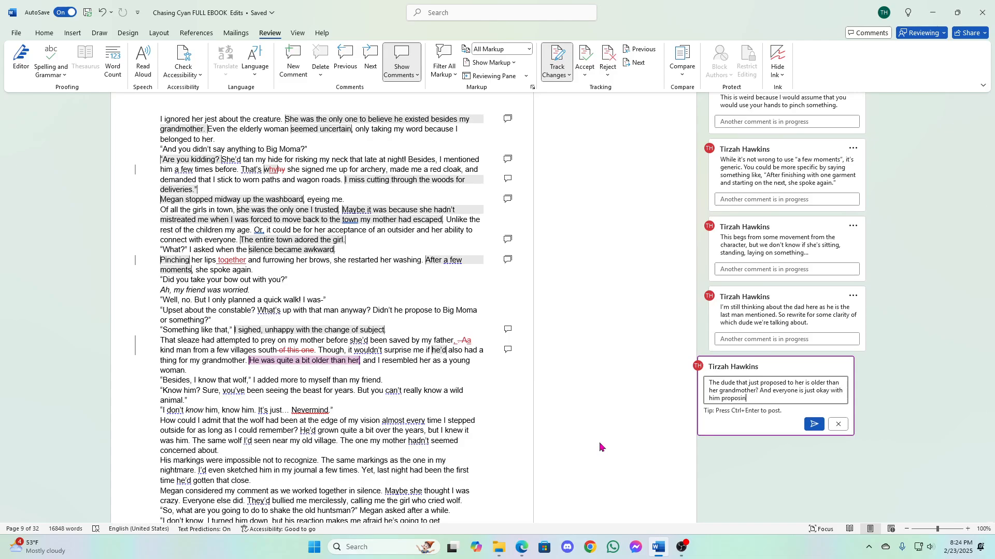
{"action": "type", "text": "g to each generation in her family? We need some m"}
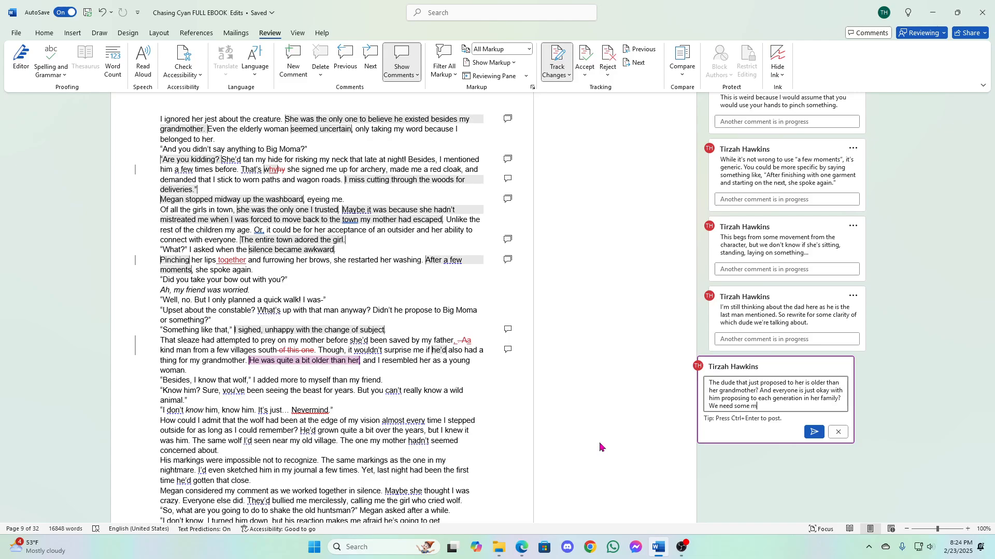
{"action": "type", "text": "ore backstory on why this is okay."}
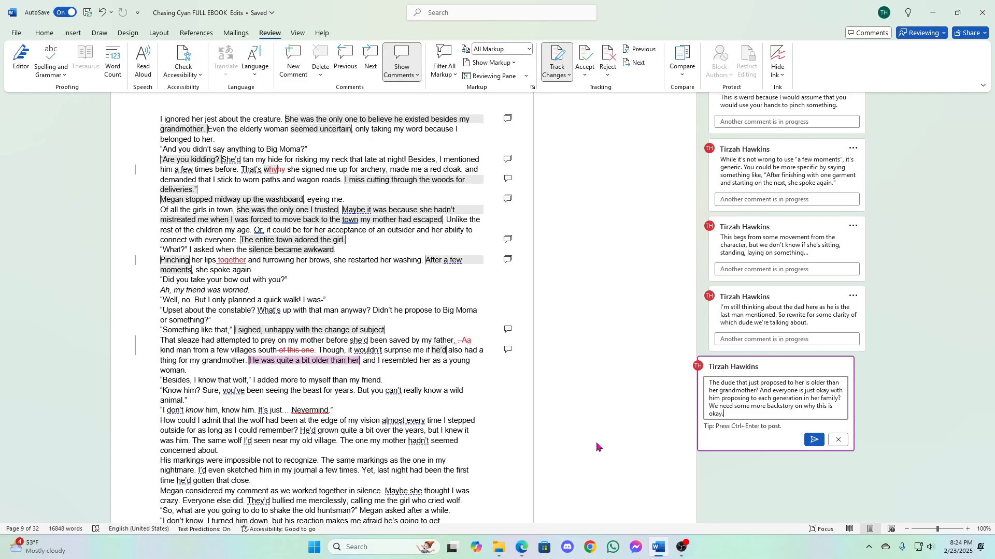
- Finish the comment with "We need some more backstory on why this is okay." and post it
{"action": "left_click", "coordinate": [812, 440]}
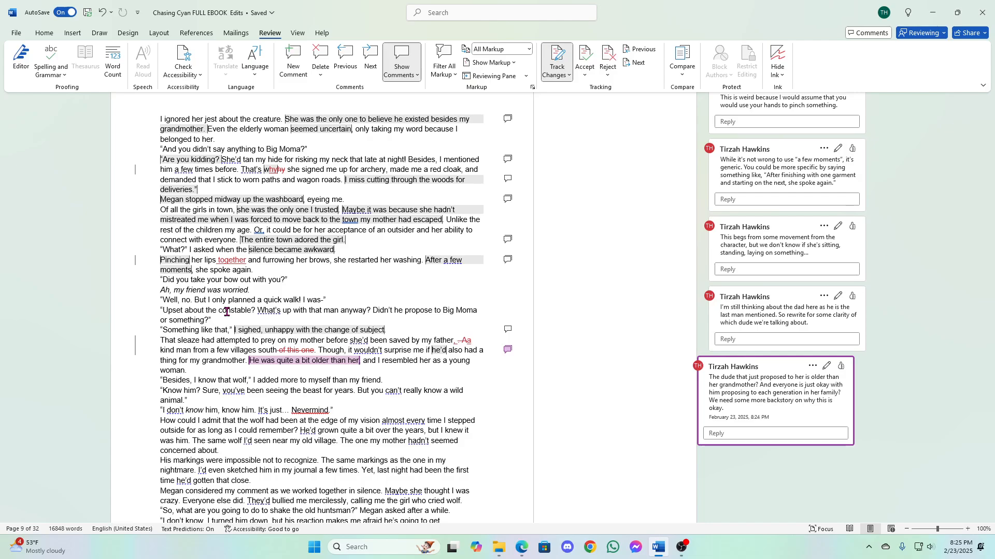
- Replace the misspelled "Nevermind" with the suggested "Never mind" and dismiss the writing suggestions tip
{"action": "scroll", "coordinate": [226, 312], "scroll_direction": "down", "scroll_amount": 3}
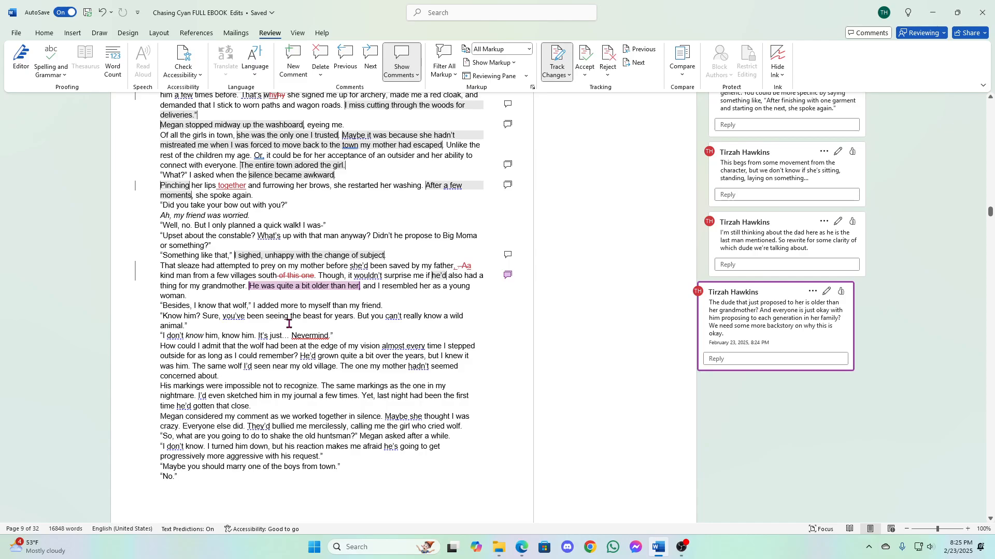
{"action": "right_click", "coordinate": [312, 338]}
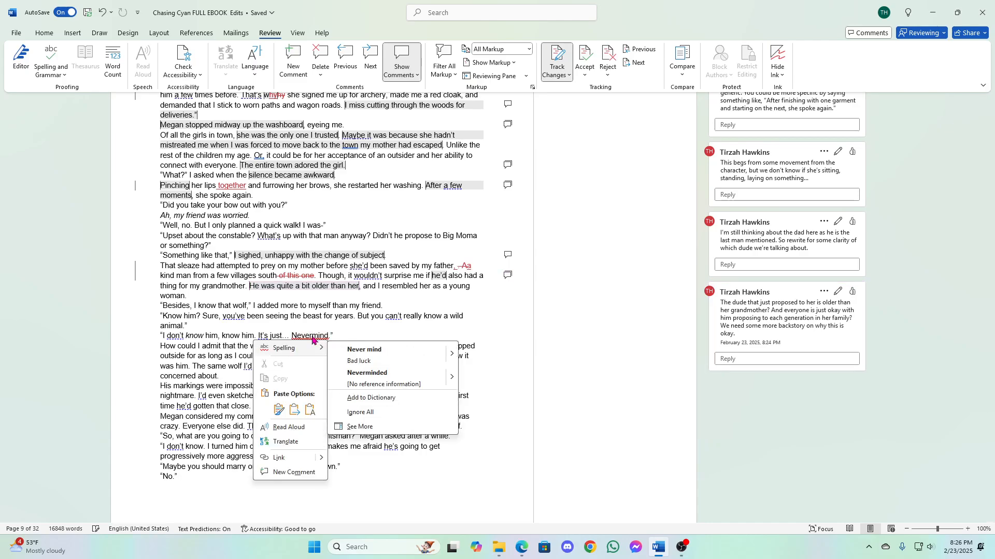
{"action": "left_click", "coordinate": [372, 350]}
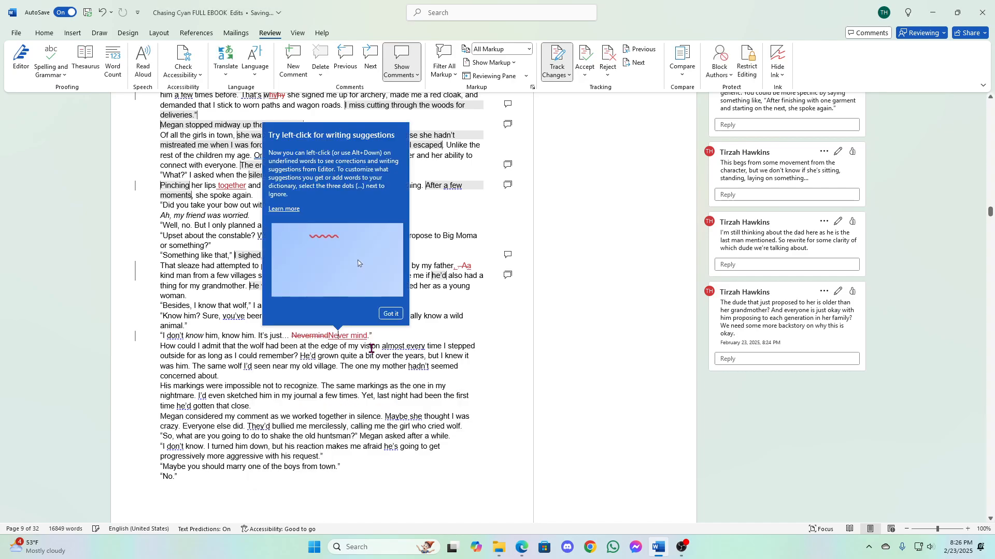
{"action": "left_click", "coordinate": [392, 314]}
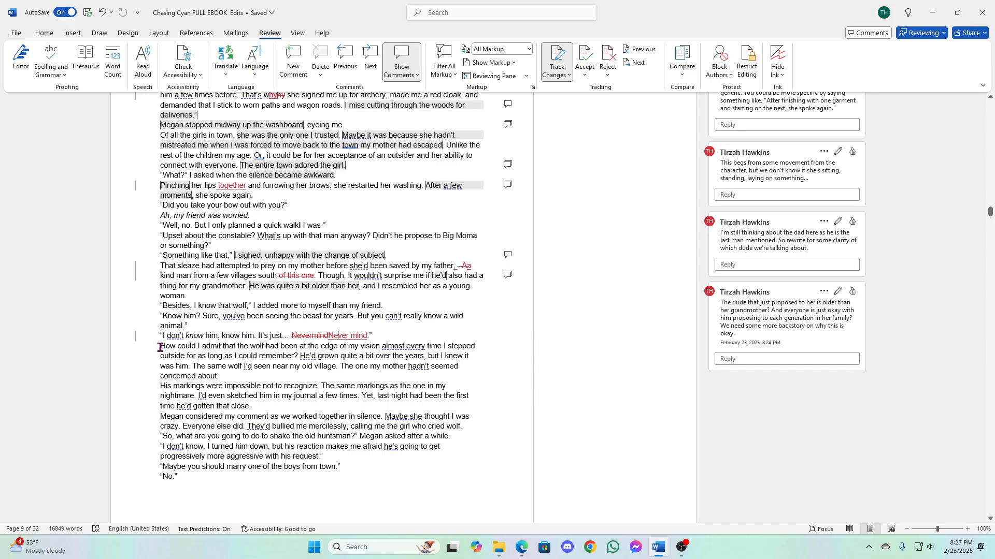
- Start a comment on the question beginning "How could I admit that the wolf" with "This would be more dramatic if we broke it up a little."
{"action": "left_click_drag", "start_coordinate": [161, 346], "coordinate": [298, 356]}
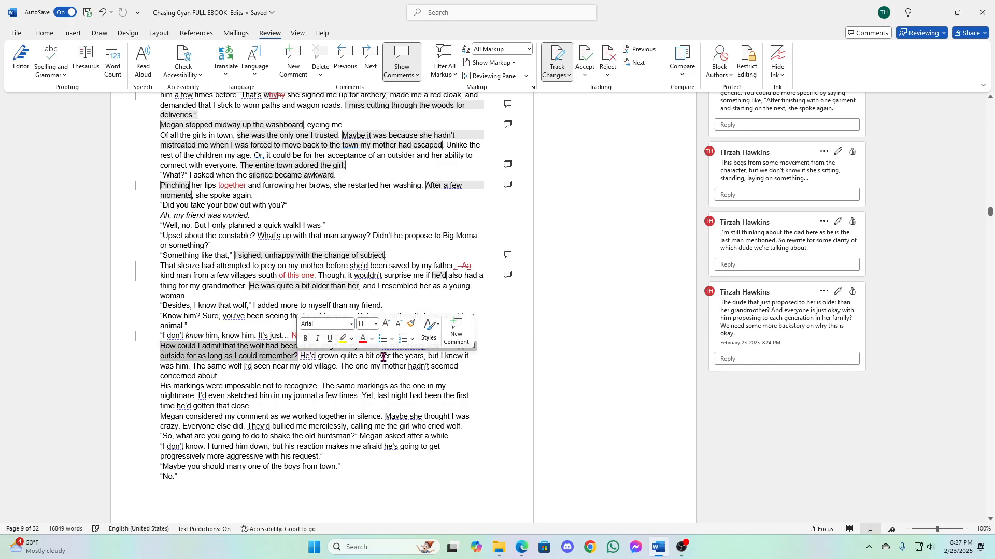
{"action": "left_click", "coordinate": [453, 329]}
{"action": "type", "text": "This owu"}
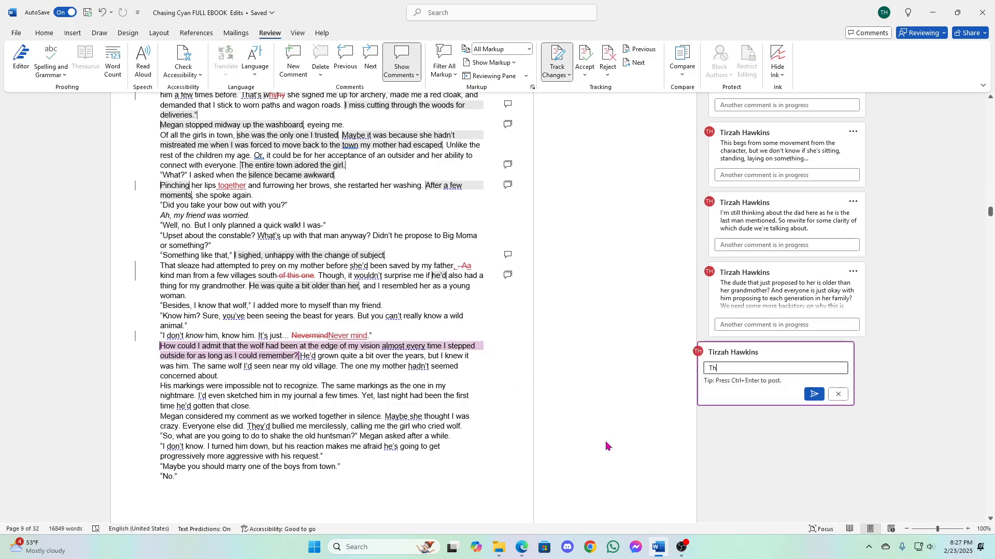
{"action": "key", "text": "BackSpace"}
{"action": "key", "text": "BackSpace"}
{"action": "key", "text": "BackSpace"}
{"action": "type", "text": "would be more dramat"}
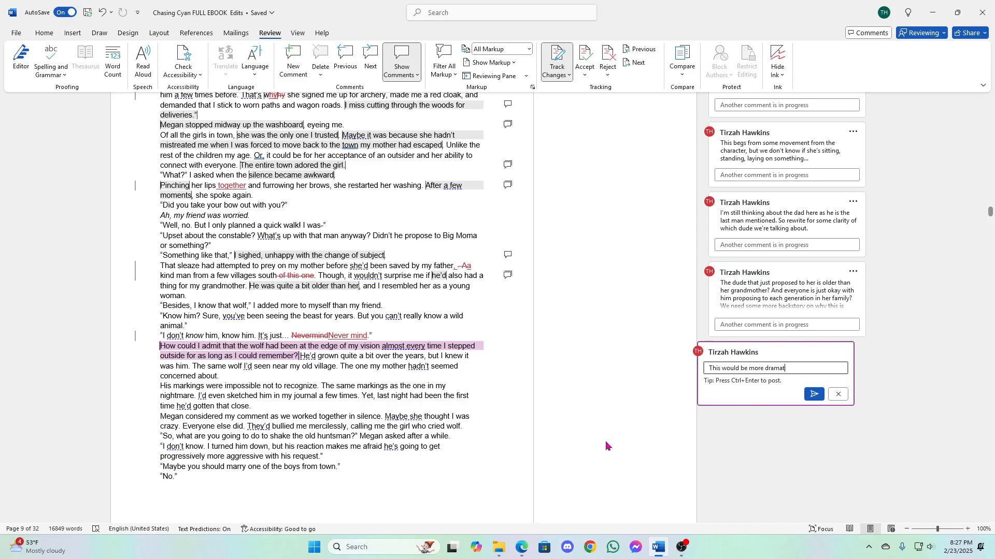
{"action": "type", "text": "ic if we broke it up a little"}
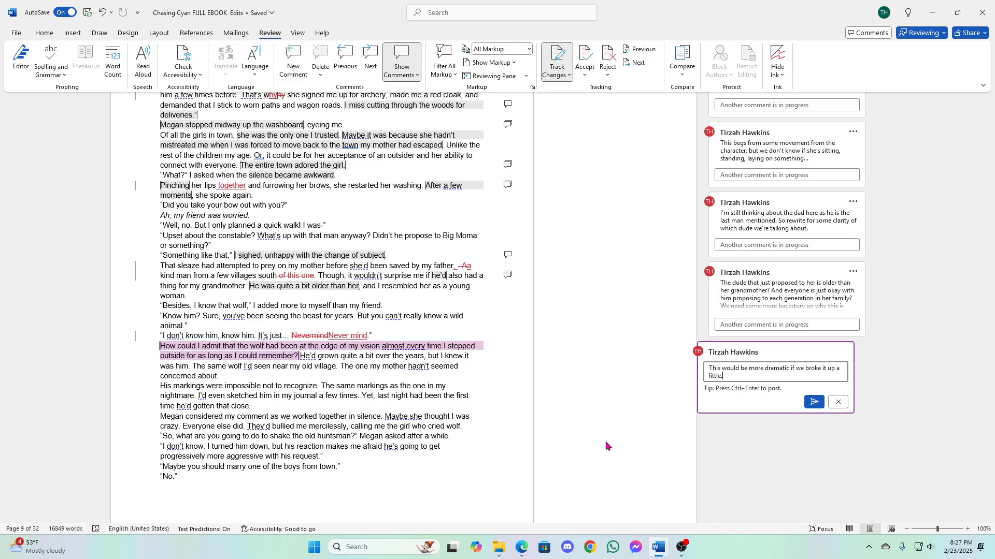
{"action": "type", "text": "."}
- On a new line of the comment, begin a suggested rewrite in quotation marks: "How could I admit that I'd seen the wolf so often"
{"action": "key", "text": "Return"}
{"action": "type", "text": "\"How could "}
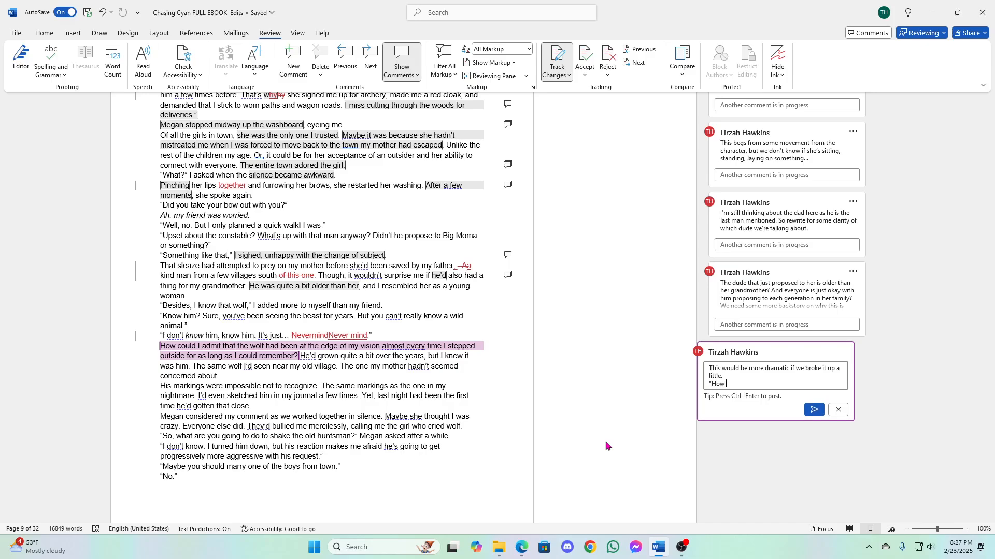
{"action": "type", "text": "I admit that"}
{"action": "type", "text": "d seen the wo"}
{"action": "type", "text": "lf so mamny"}
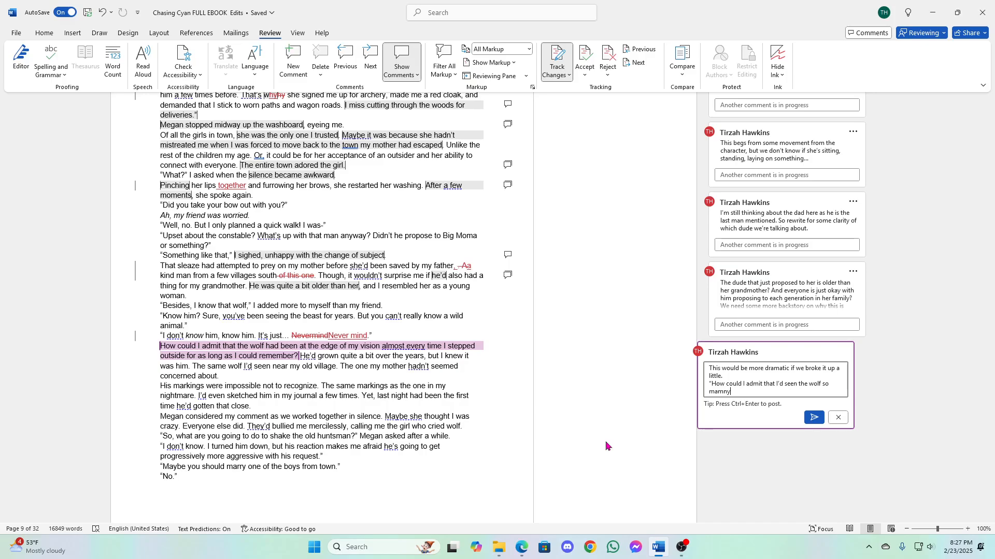
{"action": "type", "text": " times?"}
{"action": "key", "text": "BackSpace"}
{"action": "key", "text": "BackSpace"}
{"action": "key", "text": "BackSpace"}
{"action": "key", "text": "BackSpace"}
{"action": "key", "text": "BackSpace"}
{"action": "key", "text": "BackSpace"}
{"action": "key", "text": "BackSpace"}
{"action": "key", "text": "BackSpace"}
{"action": "key", "text": "BackSpace"}
{"action": "key", "text": "BackSpace"}
{"action": "key", "text": "BackSpace"}
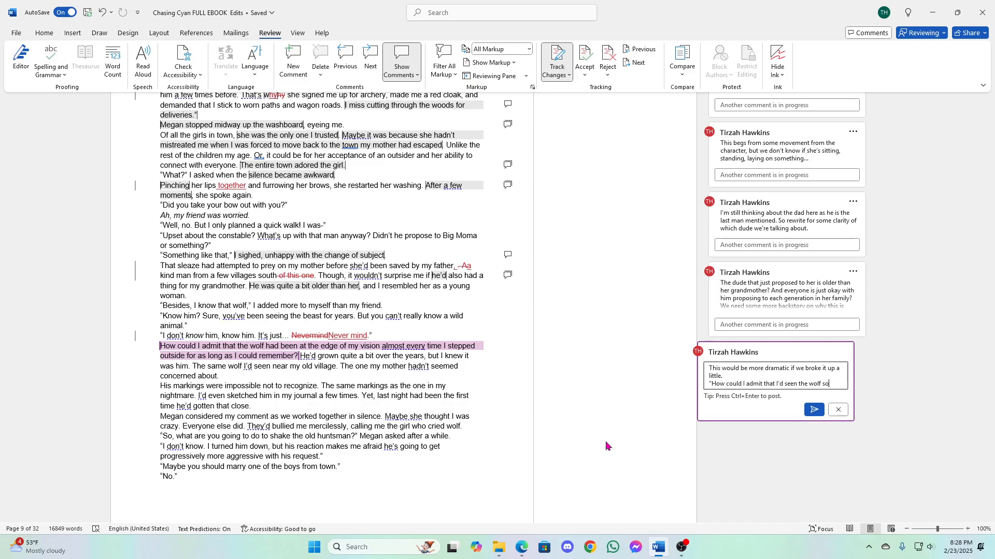
{"action": "type", "text": "often"}
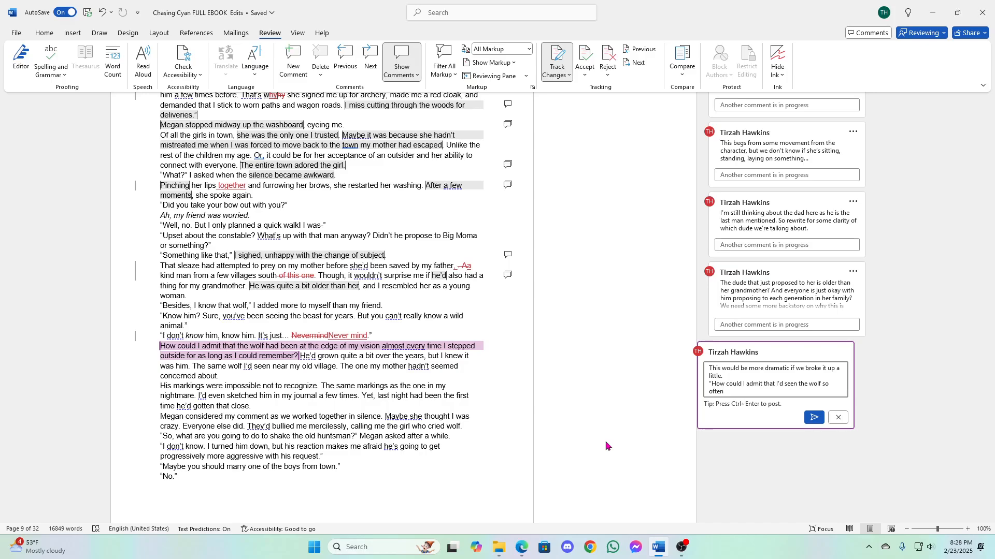
- Complete the rewrite with "and for as long as I could remember. Almost every time I stepped outside, he haunted the edge of my vision."
{"action": "type", "text": "and for as long as "}
{"action": "type", "text": "I could remember. "}
{"action": "type", "text": "Als"}
{"action": "type", "text": "most ever"}
{"action": "type", "text": "y"}
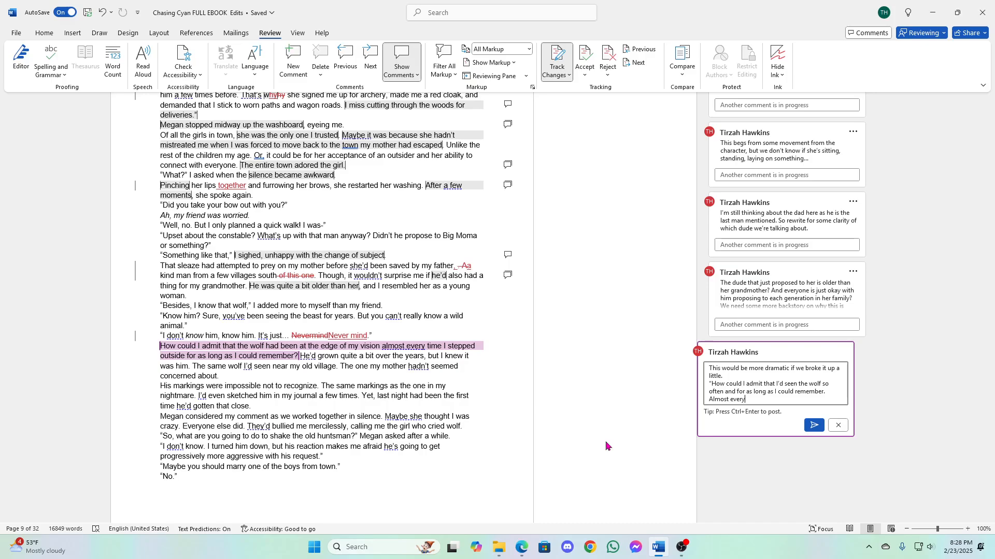
{"action": "type", "text": " time I stepped outside, he haunted the"}
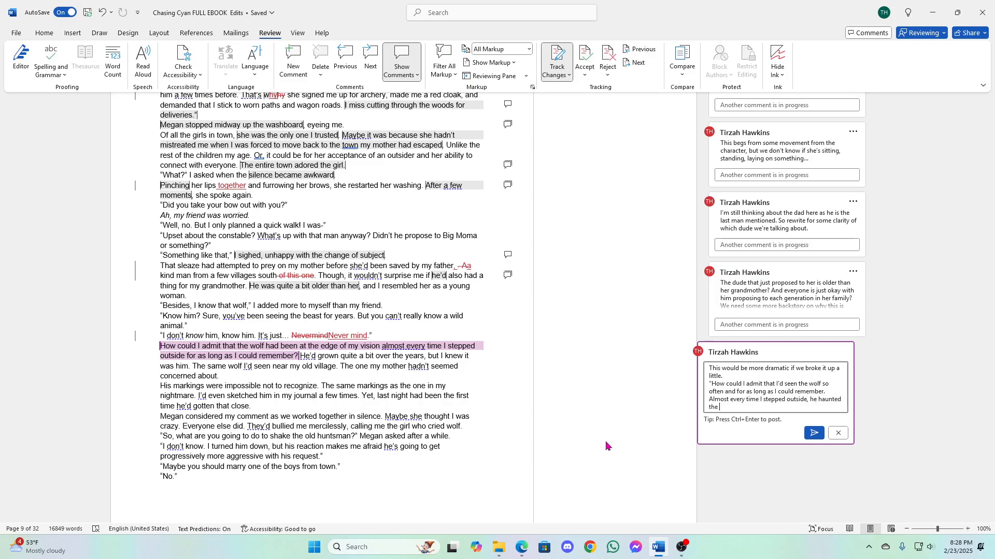
{"action": "type", "text": " edge of my vision.”"}
- Insert "Something like this:" after the comment's first sentence and post the comment
{"action": "left_click", "coordinate": [754, 374]}
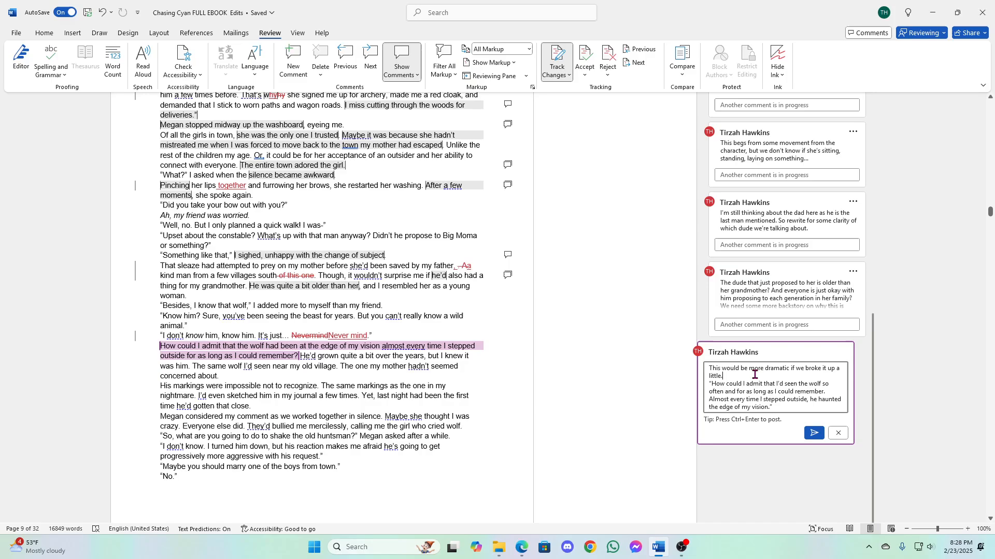
{"action": "type", "text": "Somethign lik"}
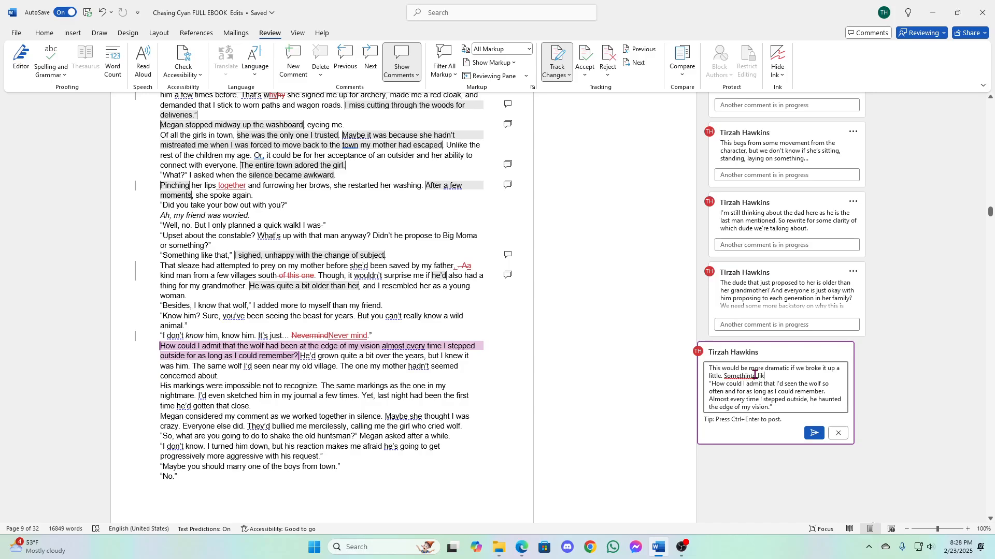
{"action": "key", "text": "BackSpace"}
{"action": "key", "text": "BackSpace"}
{"action": "key", "text": "BackSpace"}
{"action": "key", "text": "BackSpace"}
{"action": "key", "text": "BackSpace"}
{"action": "key", "text": "BackSpace"}
{"action": "type", "text": "ng like this:"}
{"action": "left_click", "coordinate": [813, 435]}
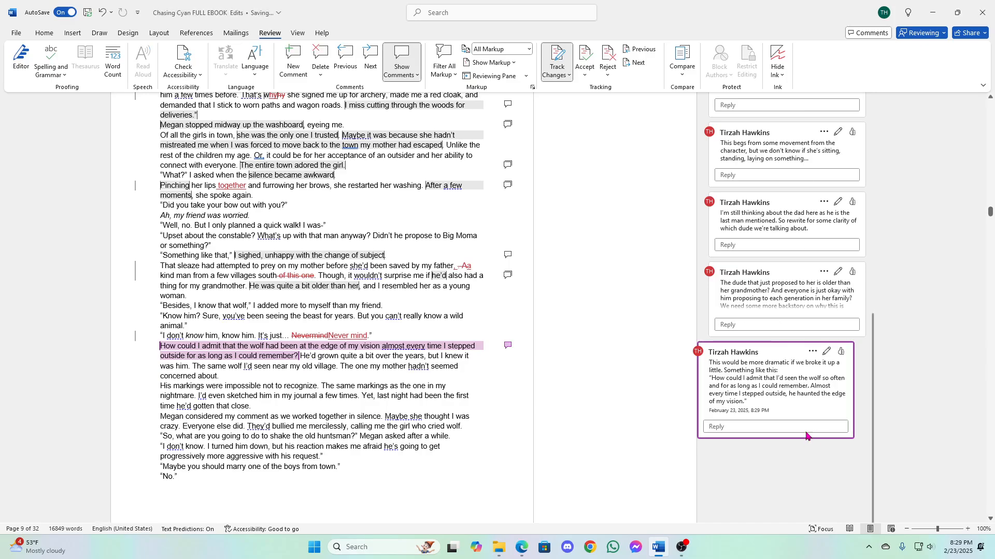
{"action": "left_click", "coordinate": [403, 358]}
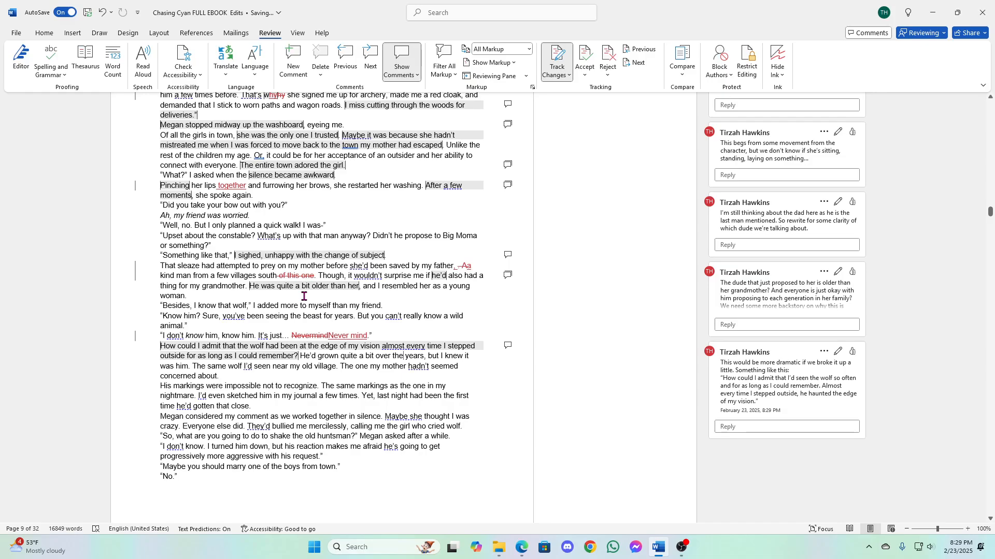
{"action": "scroll", "coordinate": [304, 297], "scroll_direction": "down", "scroll_amount": 3}
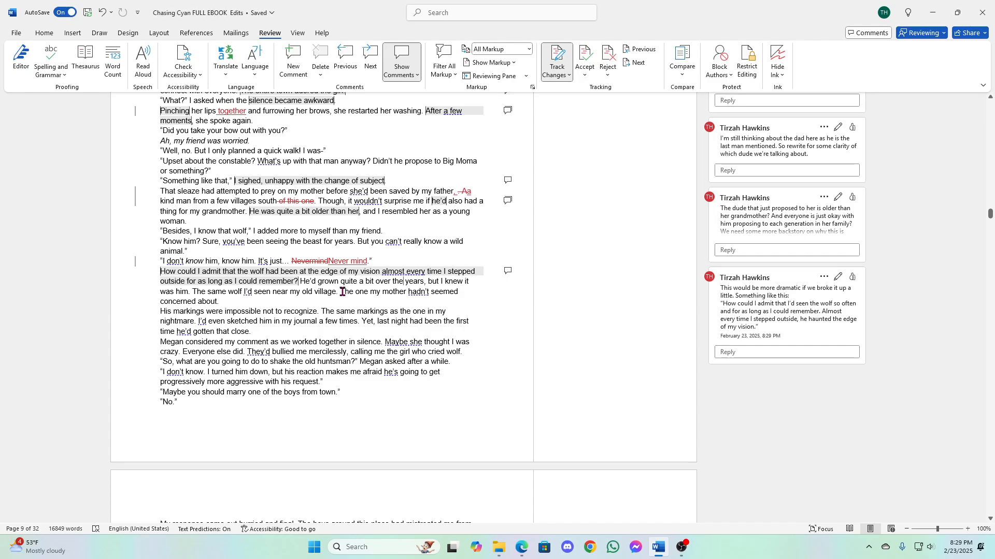
{"action": "left_click_drag", "start_coordinate": [342, 291], "coordinate": [346, 306]}
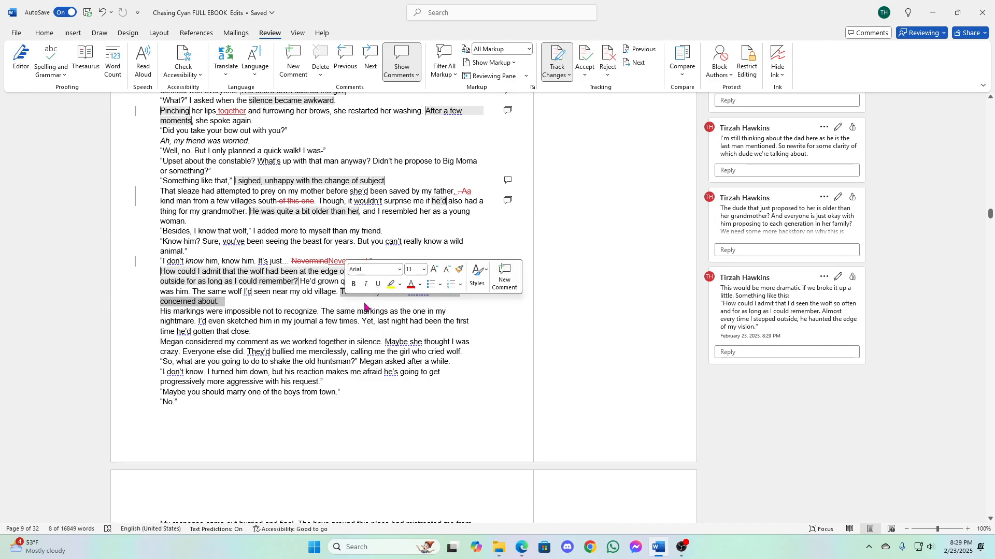
{"action": "left_click", "coordinate": [504, 279]}
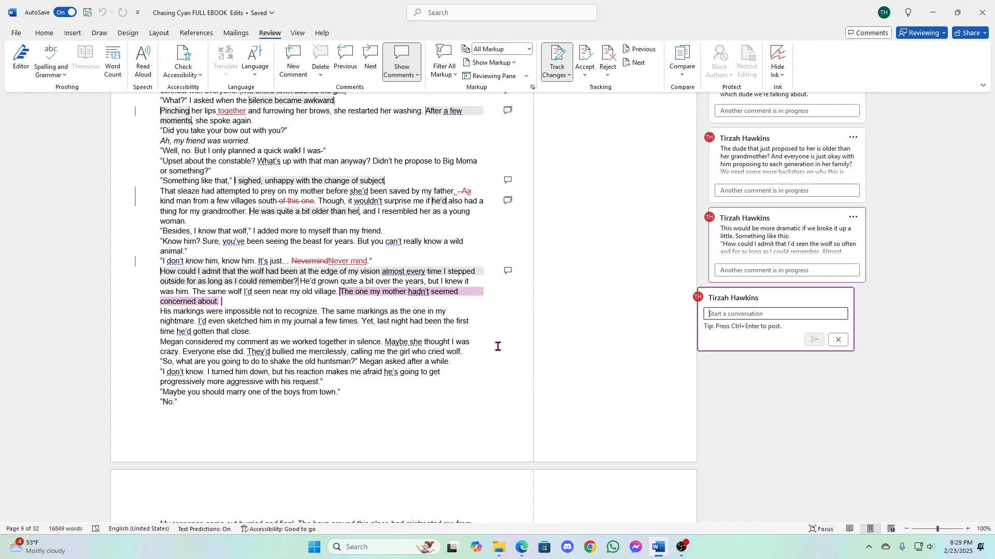
{"action": "left_click", "coordinate": [838, 340]}
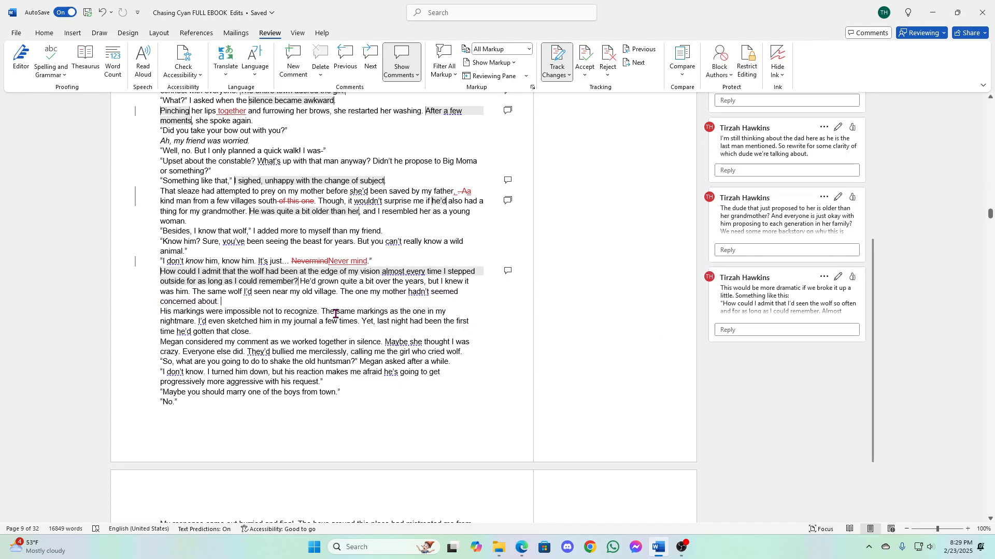
- Start a comment on "my old village" with "I'm entirely confused now about which village is old and which is new."
{"action": "double_click", "coordinate": [293, 292]}
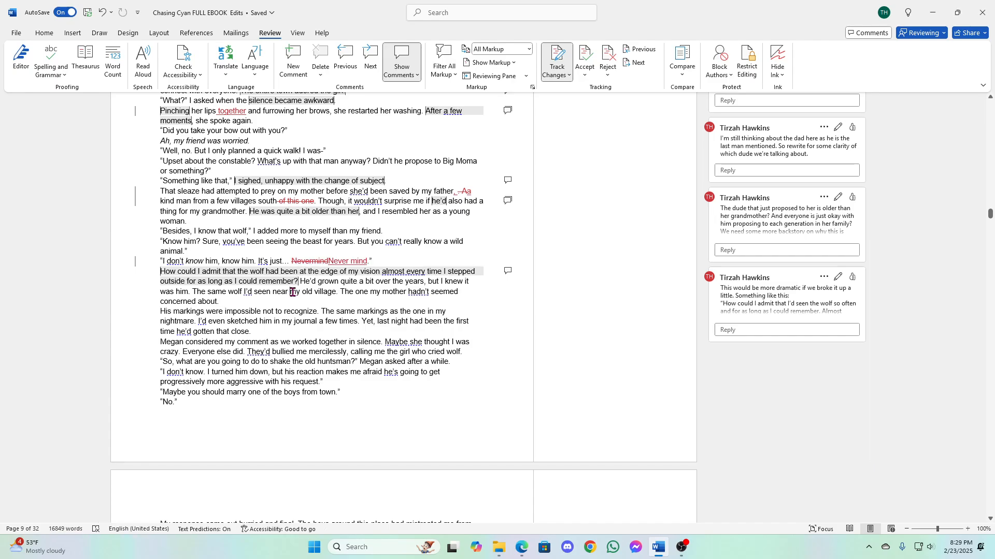
{"action": "left_click_drag", "start_coordinate": [291, 293], "coordinate": [332, 296]}
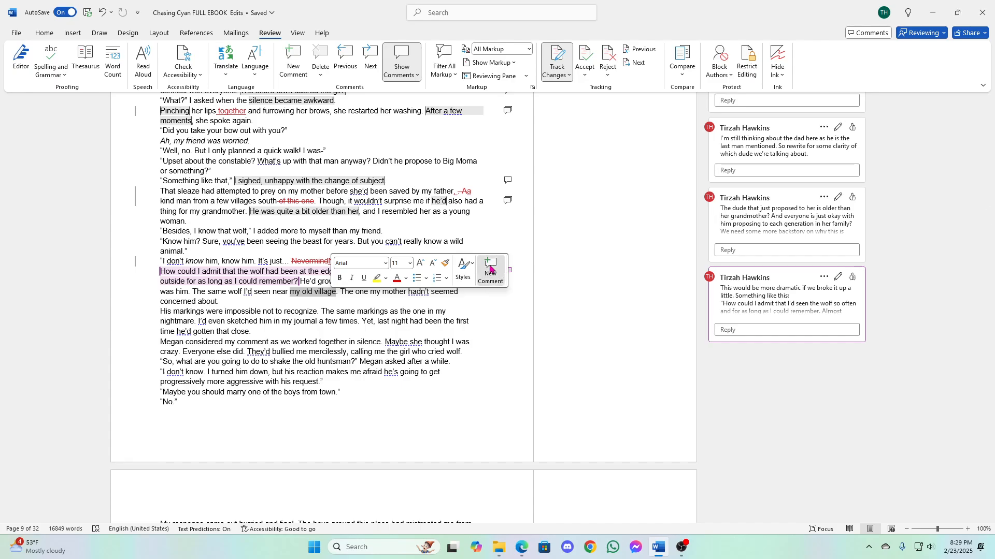
{"action": "left_click", "coordinate": [491, 271]}
{"action": "type", "text": "I"}
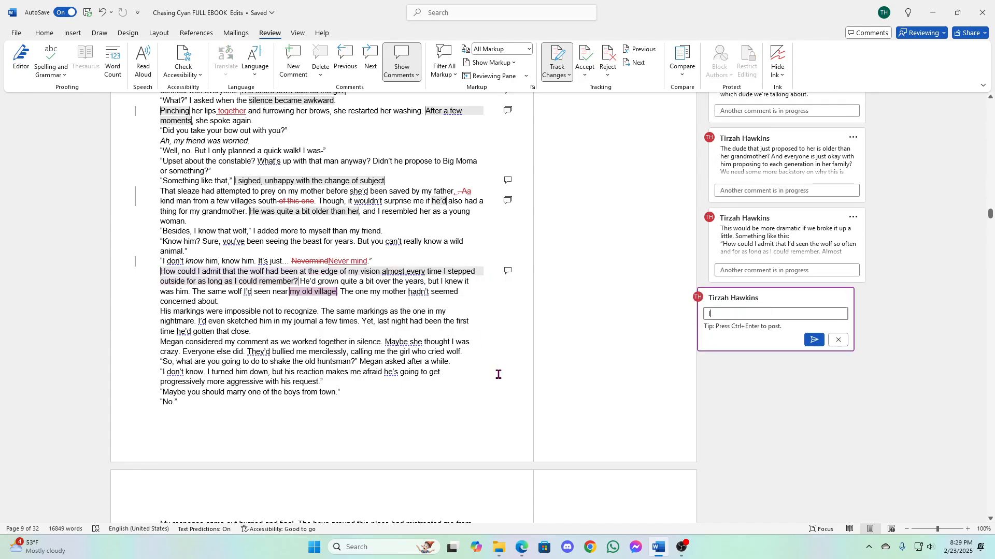
{"action": "type", "text": "'m entirely confused now about which village is"}
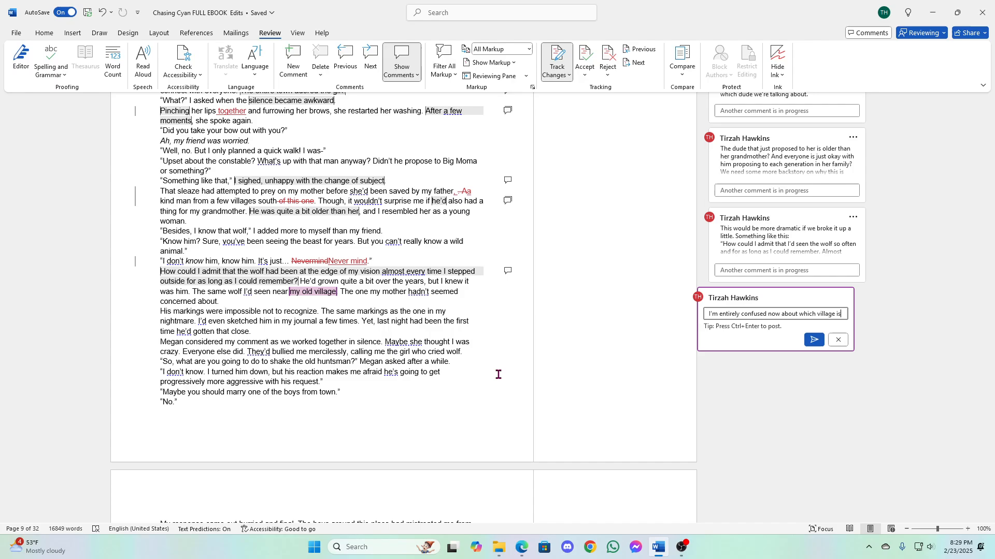
{"action": "type", "text": " old and which "}
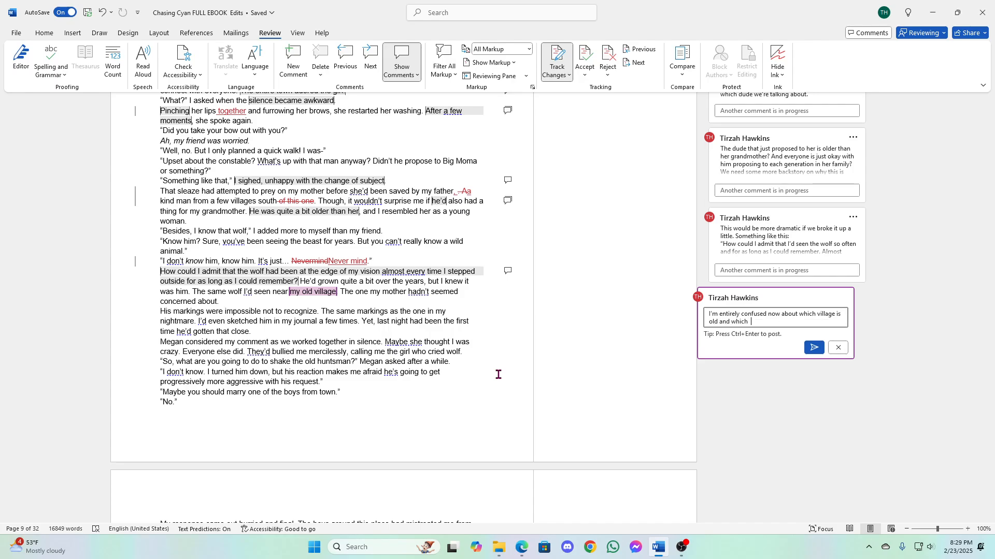
{"action": "type", "text": "is new."}
- Continue the comment with "You said up above that Megan is the only one who is nice to her"
{"action": "scroll", "coordinate": [466, 367], "scroll_direction": "up", "scroll_amount": 5}
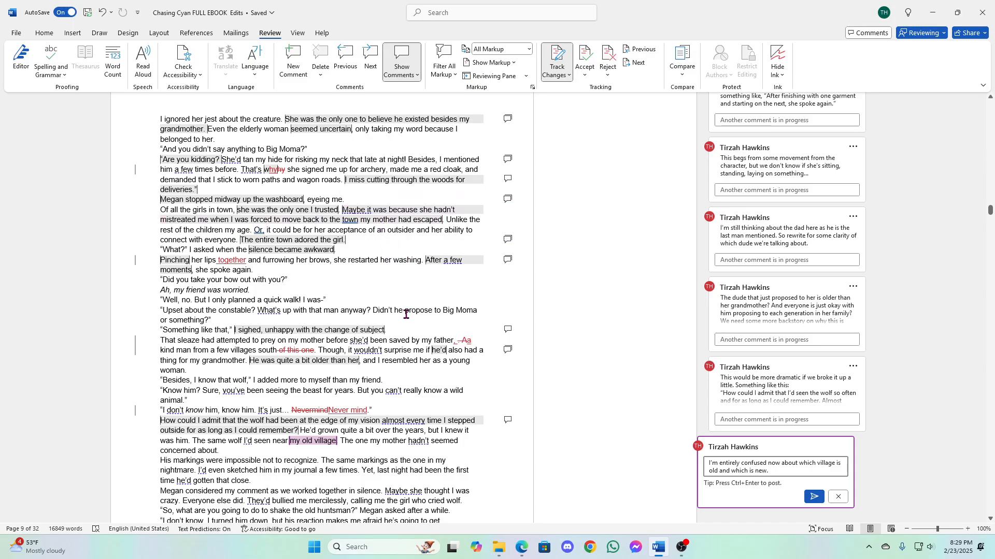
{"action": "scroll", "coordinate": [405, 314], "scroll_direction": "down", "scroll_amount": 3}
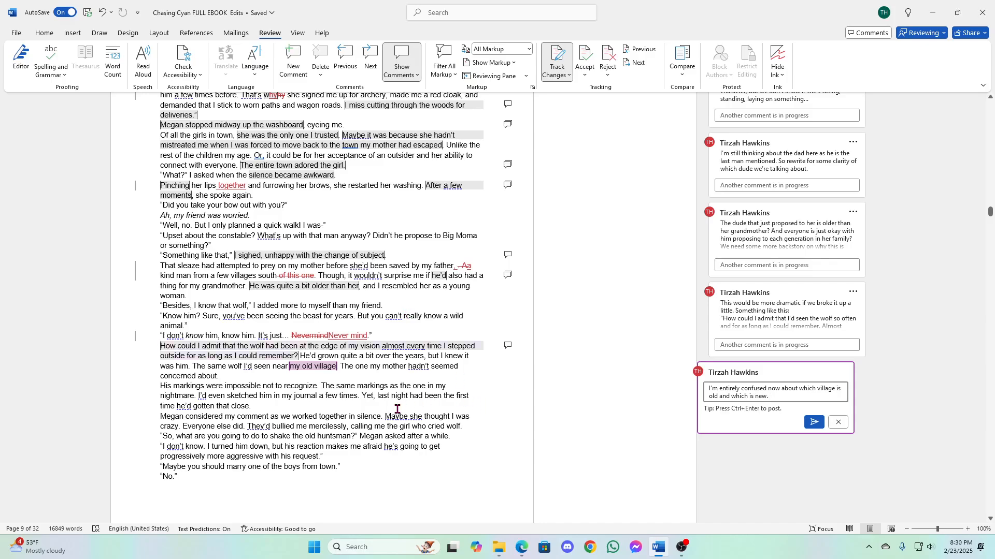
{"action": "type", "text": "You said up ab ove that Megan is the "}
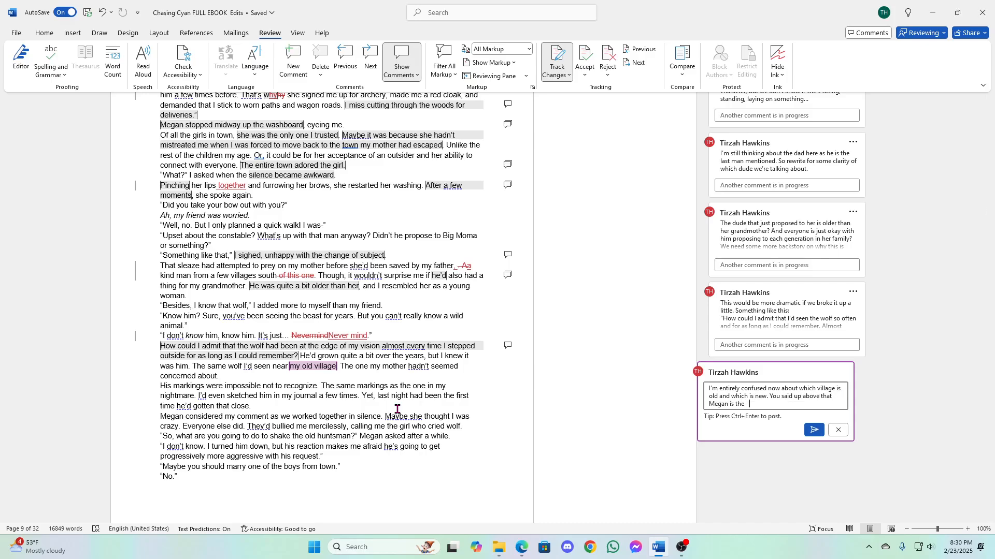
{"action": "type", "text": "only one who is nice to her when she is forced ot "}
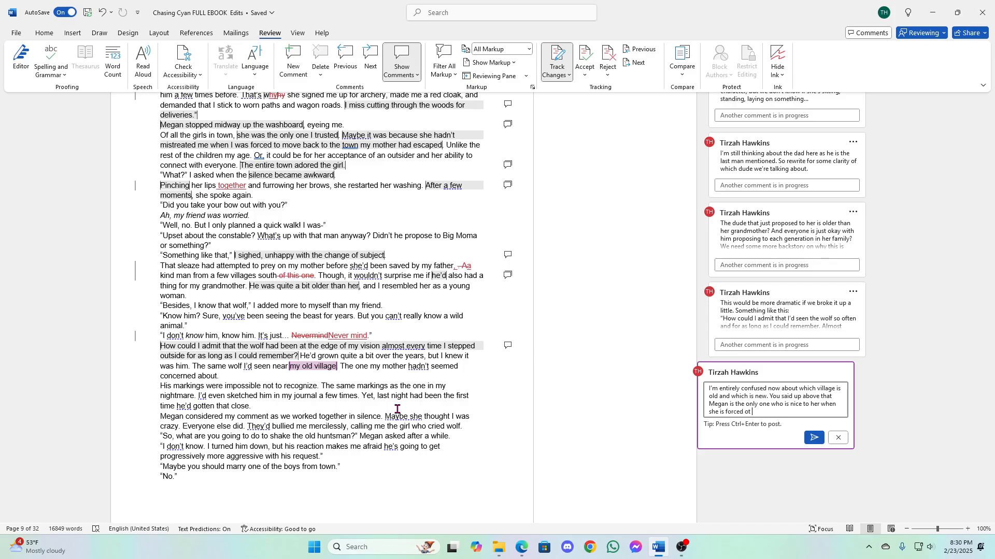
{"action": "type", "text": "moo move back to the town her mother had "}
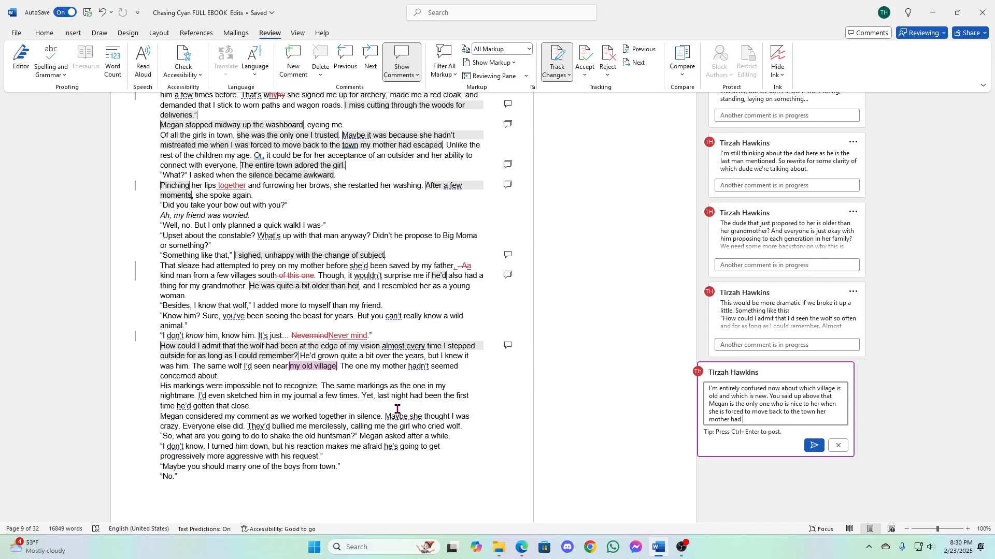
{"action": "type", "text": "escaped."}
- Finish the village comment with "We definitely need some town names here." and post it
{"action": "type", "text": "We definitely need so"}
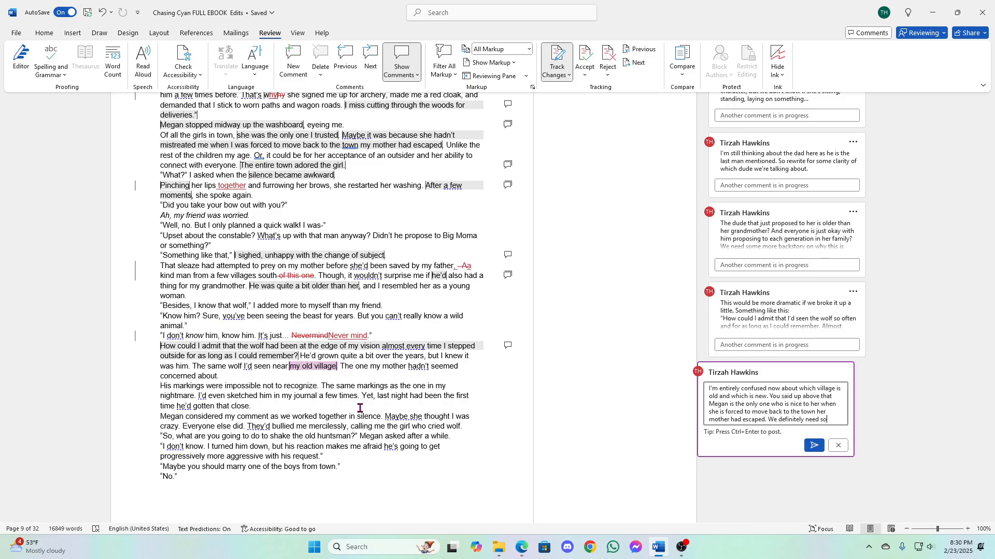
{"action": "type", "text": "me town names here"}
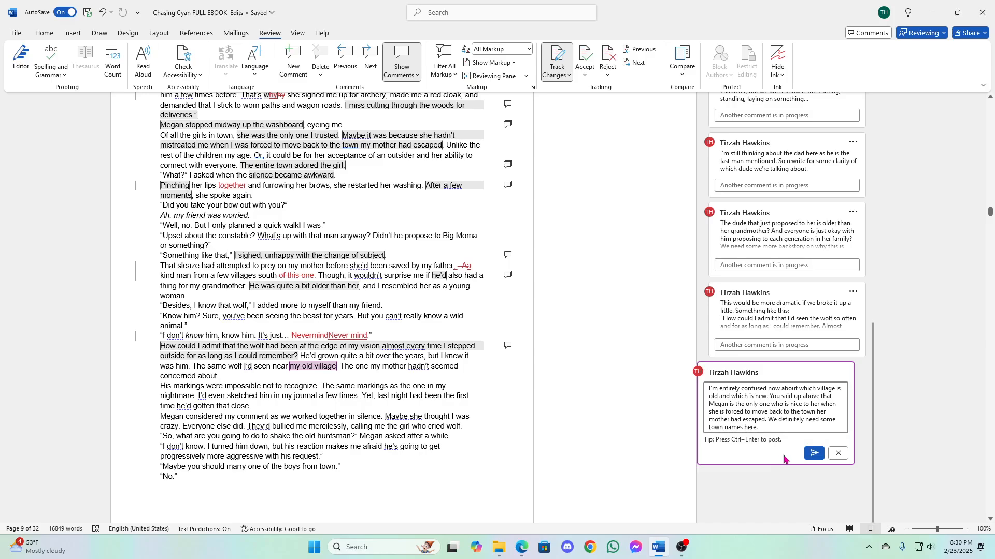
{"action": "left_click", "coordinate": [815, 453]}
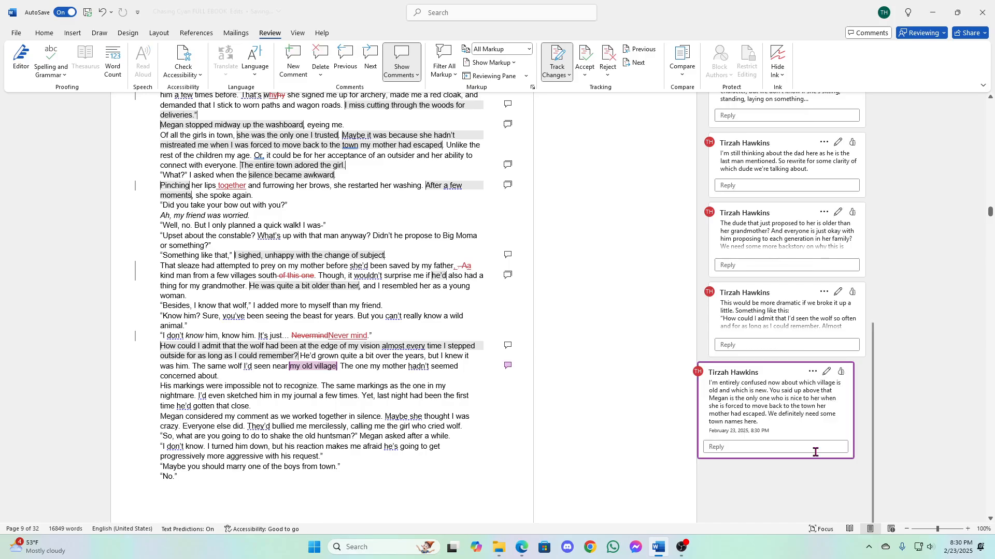
- Start a comment on "The one my mother hadn't seemed concerned about." with "The mother wasn't concerned about the wolf or the village"
{"action": "left_click", "coordinate": [345, 369]}
{"action": "left_click", "coordinate": [345, 369], "text": "ctrl"}
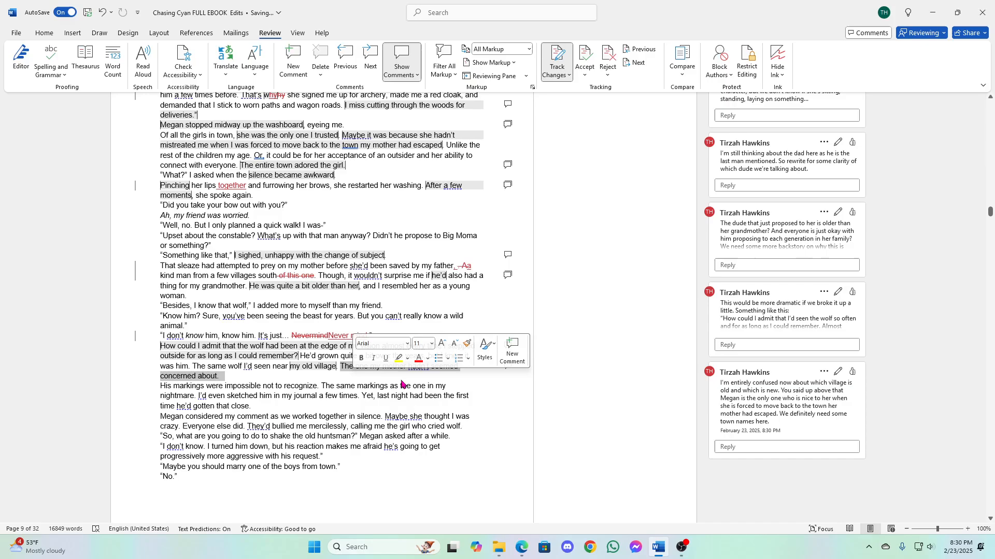
{"action": "left_click", "coordinate": [512, 352]}
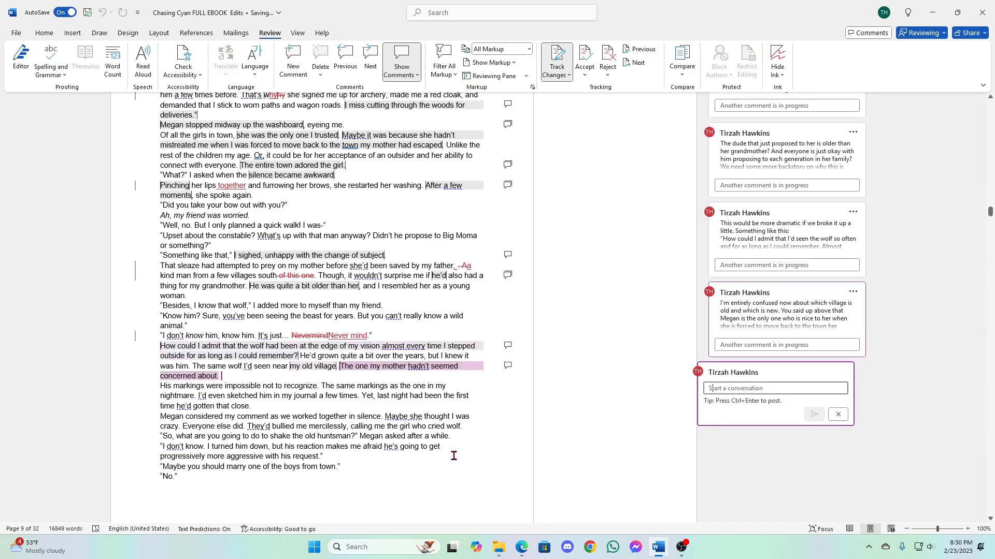
{"action": "type", "text": "The "}
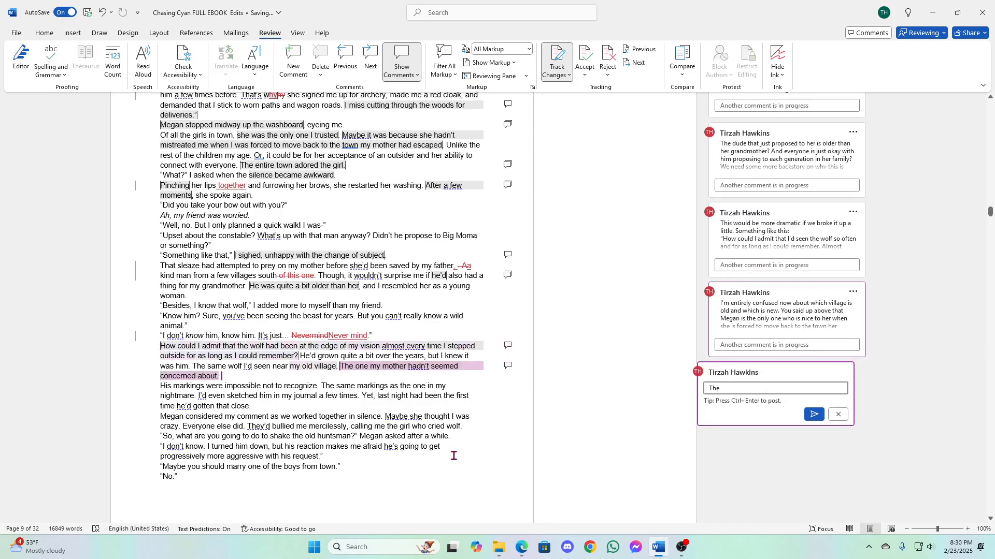
{"action": "type", "text": "mother wasn't concdef"}
{"action": "key", "text": "BackSpace"}
{"action": "type", "text": "erned about the wo"}
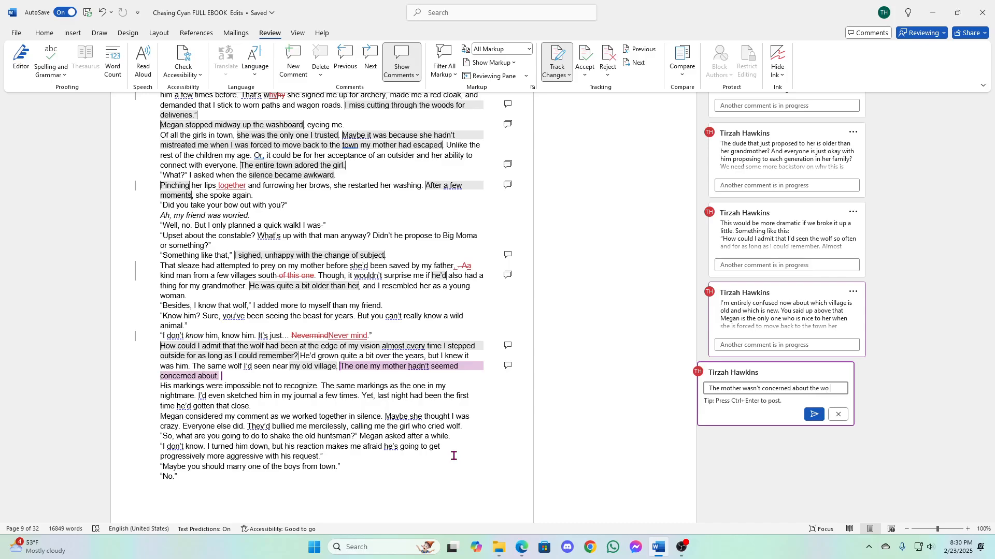
{"action": "key", "text": "BackSpace"}
{"action": "type", "text": "fl in t"}
{"action": "key", "text": "BackSpace"}
{"action": "key", "text": "BackSpace"}
{"action": "key", "text": "BackSpace"}
{"action": "key", "text": "BackSpace"}
{"action": "key", "text": "BackSpace"}
{"action": "key", "text": "BackSpace"}
{"action": "key", "text": "BackSpace"}
{"action": "type", "text": "lf or the "}
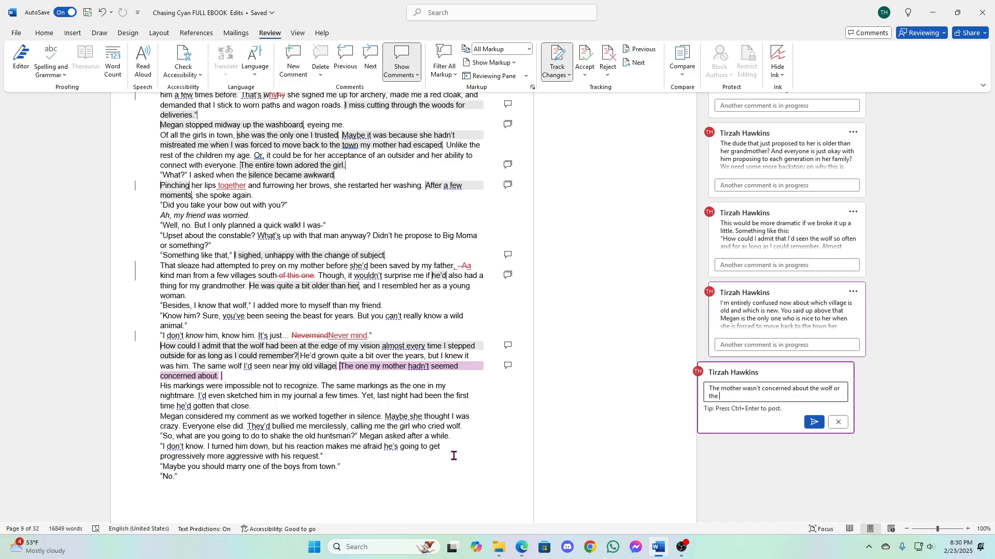
{"action": "type", "text": "village? And we need more details about her tel"}
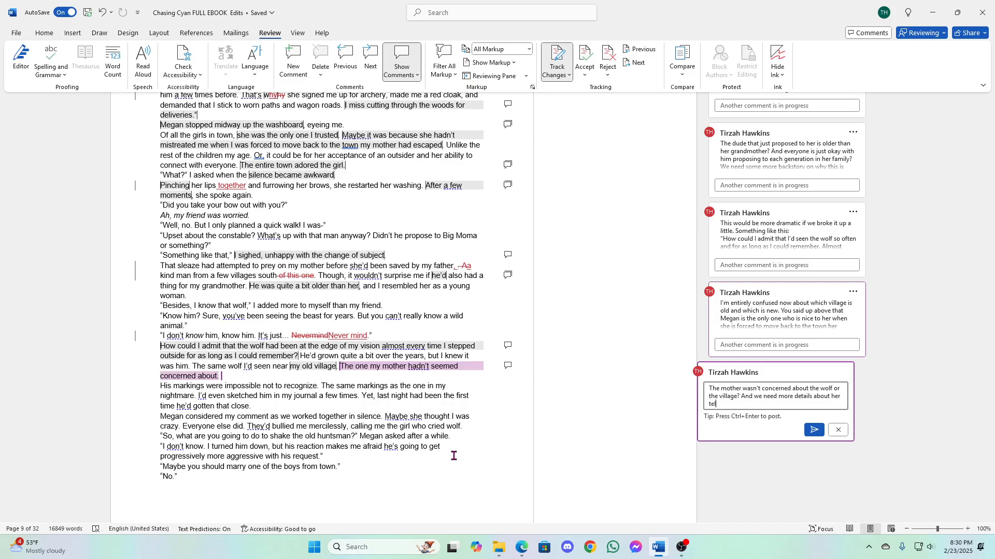
{"action": "type", "text": "ling her mother about the wofl if that"}
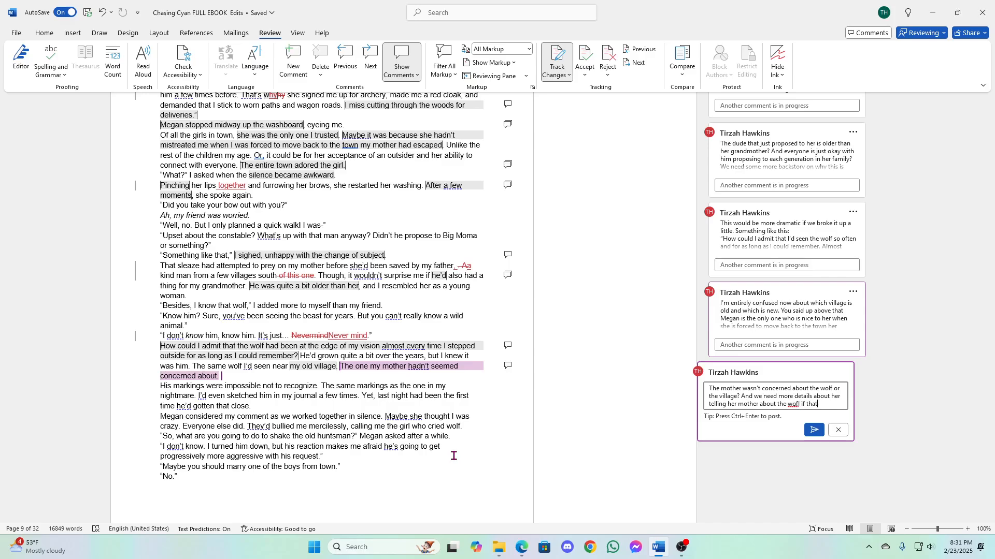
- Continue the comment with "? And we need more details about her telling her mother about the wolf if her mother wasn't concerned."
{"action": "key", "text": "BackSpace"}
{"action": "key", "text": "BackSpace"}
{"action": "key", "text": "BackSpace"}
{"action": "type", "text": "if that is w"}
{"action": "key", "text": "BackSpace"}
{"action": "key", "text": "BackSpace"}
{"action": "key", "text": "BackSpace"}
{"action": "key", "text": "BackSpace"}
{"action": "key", "text": "BackSpace"}
{"action": "key", "text": "BackSpace"}
{"action": "key", "text": "BackSpace"}
{"action": "key", "text": "BackSpace"}
{"action": "key", "text": "BackSpace"}
{"action": "type", "text": "her mother wasn't concerned. "}
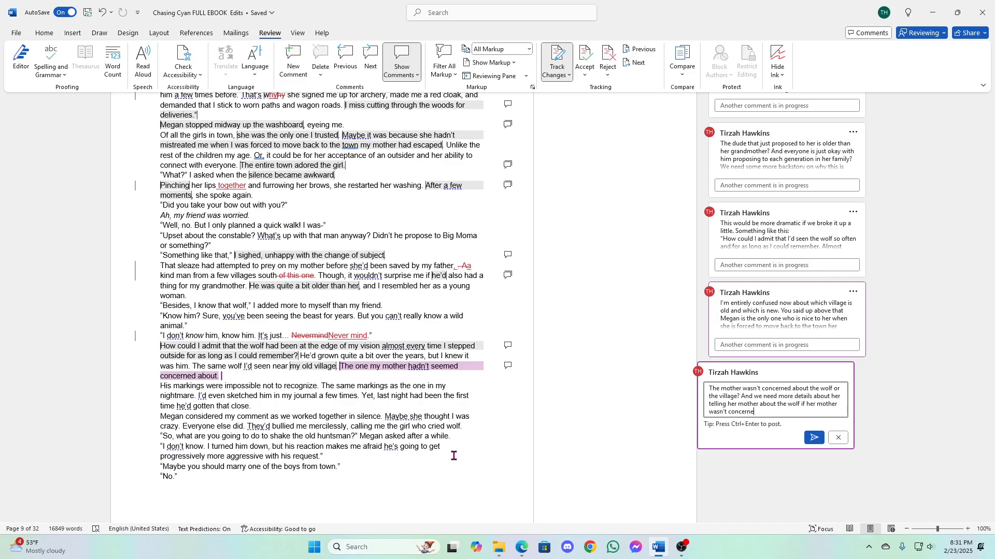
{"action": "type", "text": "Why is the mother nonchalant by"}
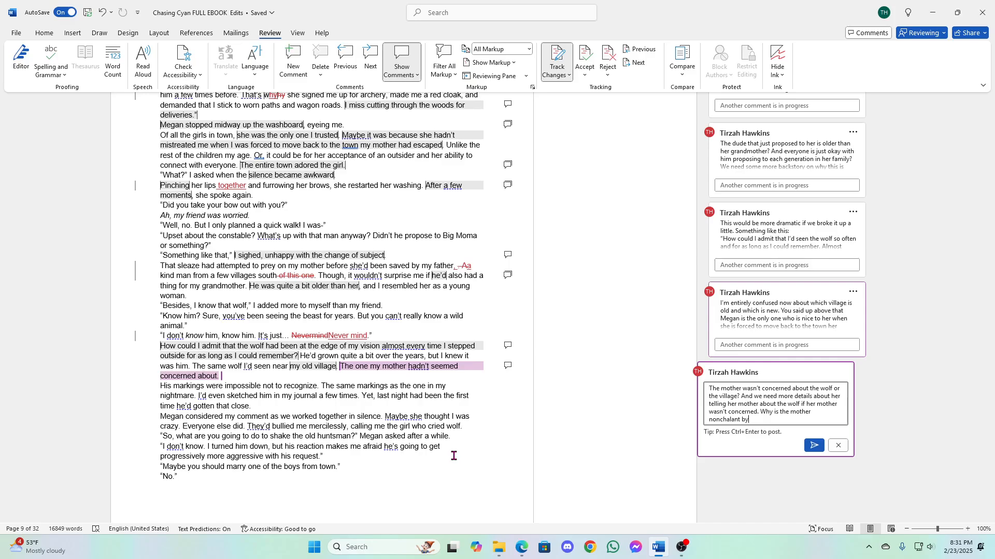
{"action": "type", "text": "t grammy isn"}
- Add "Why is the mother nonchalant but grammy isn't? We need more" to the comment about the mother's lack of concern
{"action": "type", "text": "'t? We need more insidght "}
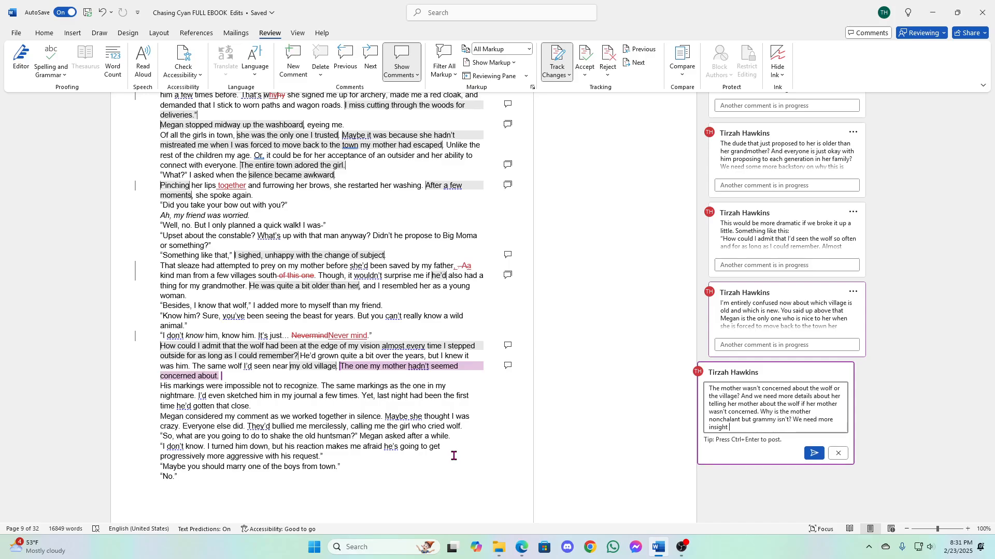
{"action": "type", "text": "into the fir st reaction of when they"}
- Extend the comment's sentence with "insight into the first reaction of when these ladies first heard about the wolf"
{"action": "key", "text": "BackSpace"}
{"action": "type", "text": "se ladies first h"}
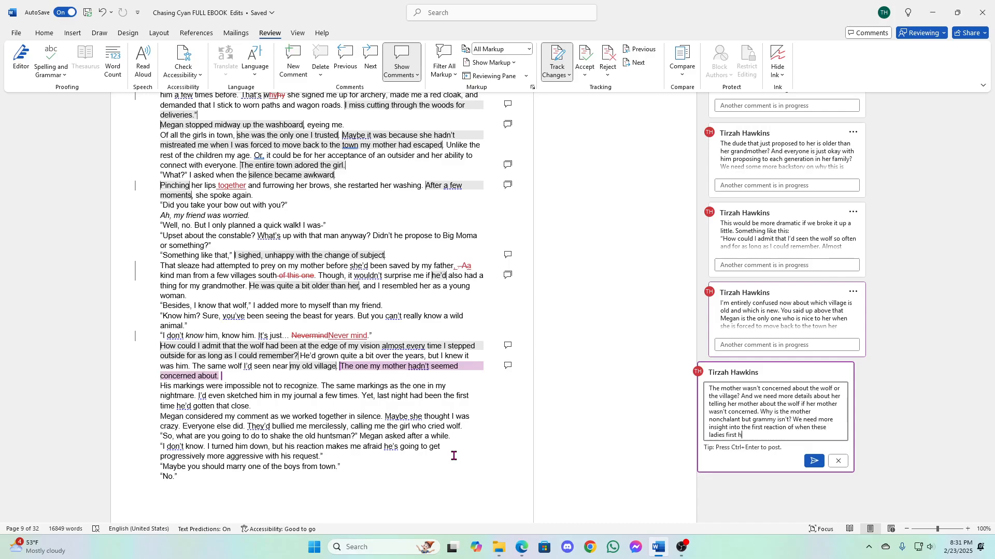
{"action": "type", "text": "eard about the wolf. And I hope you gi"}
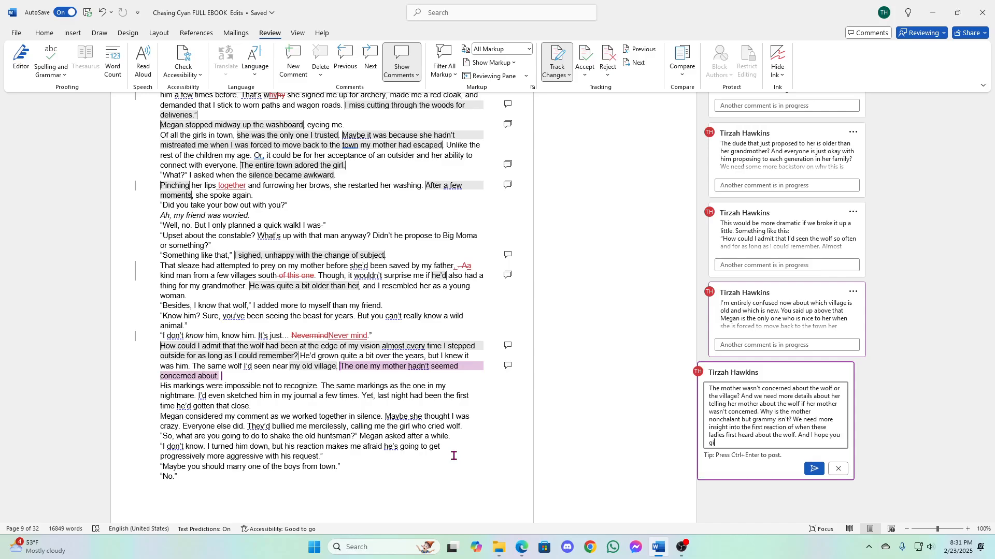
{"action": "type", "text": "ve us some backstory about what happened to the "}
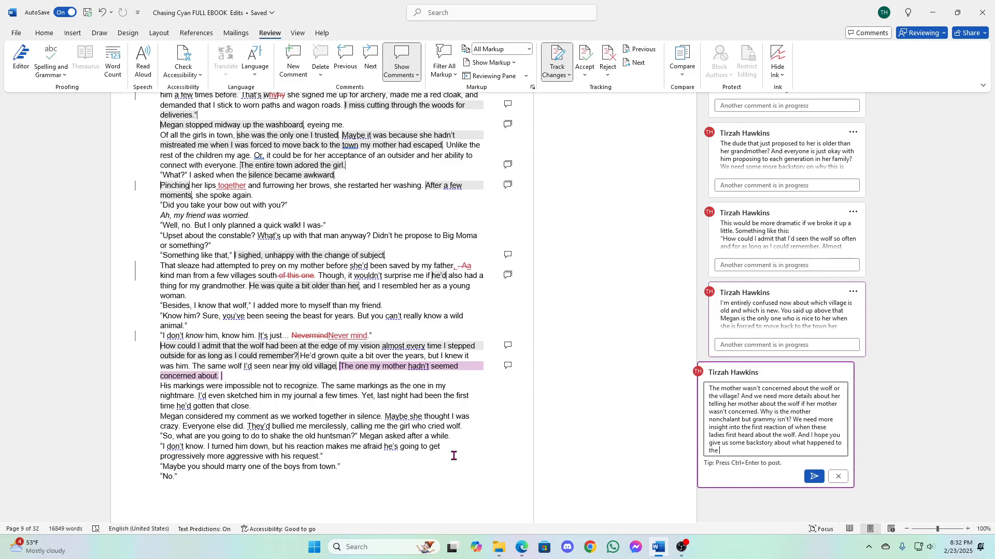
{"action": "type", "text": "parents"}
- Finish the comment with ", especially if the mom was around to hear about the wolf." and post it
{"action": "type", "text": ", escp"}
{"action": "key", "text": "BackSpace"}
{"action": "key", "text": "BackSpace"}
{"action": "type", "text": "pecially if the mom was around to hear about the"}
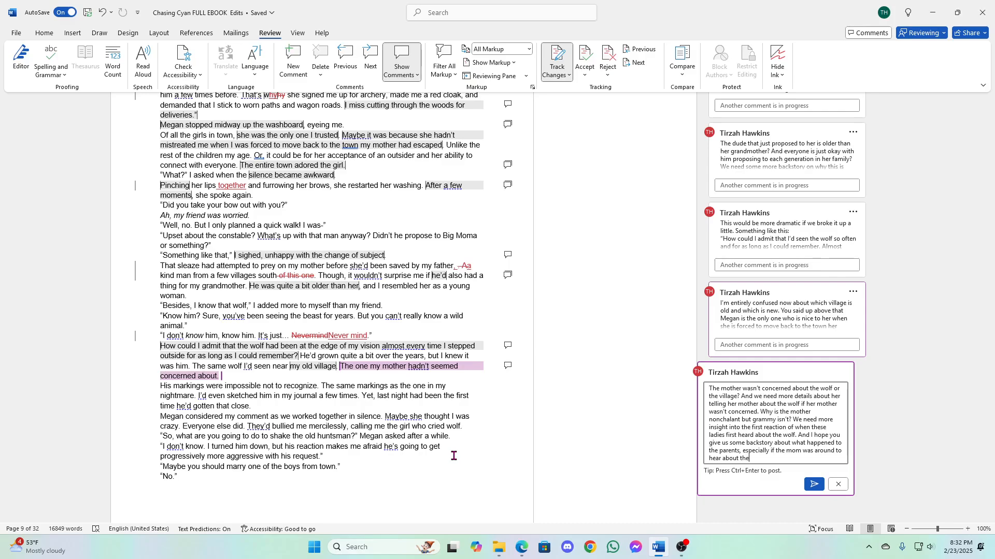
{"action": "type", "text": " wolf."}
{"action": "left_click", "coordinate": [814, 484]}
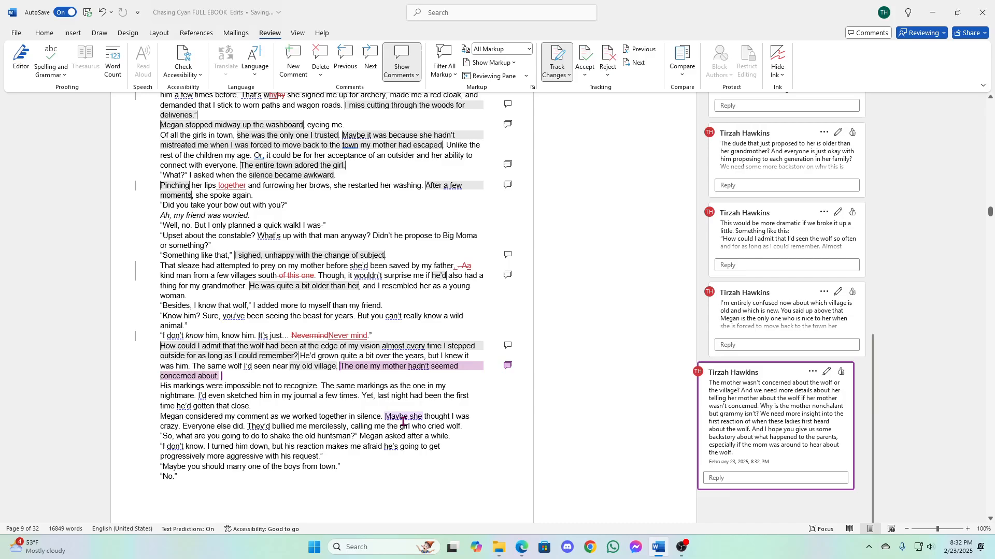
- Replace "not to recognize" with "to forget" after "His markings were impossible" as a tracked change
{"action": "scroll", "coordinate": [317, 293], "scroll_direction": "down", "scroll_amount": 3}
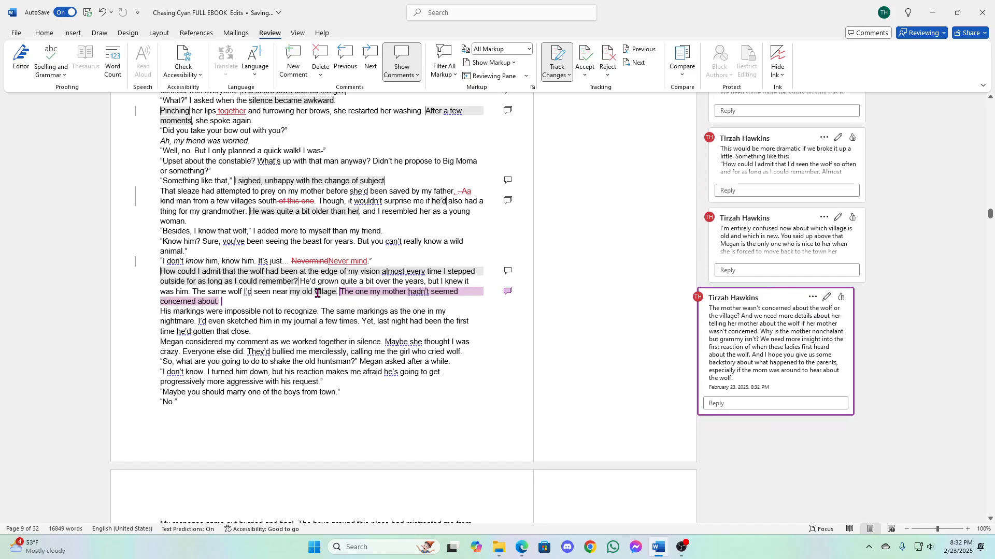
{"action": "scroll", "coordinate": [367, 301], "scroll_direction": "down", "scroll_amount": 3}
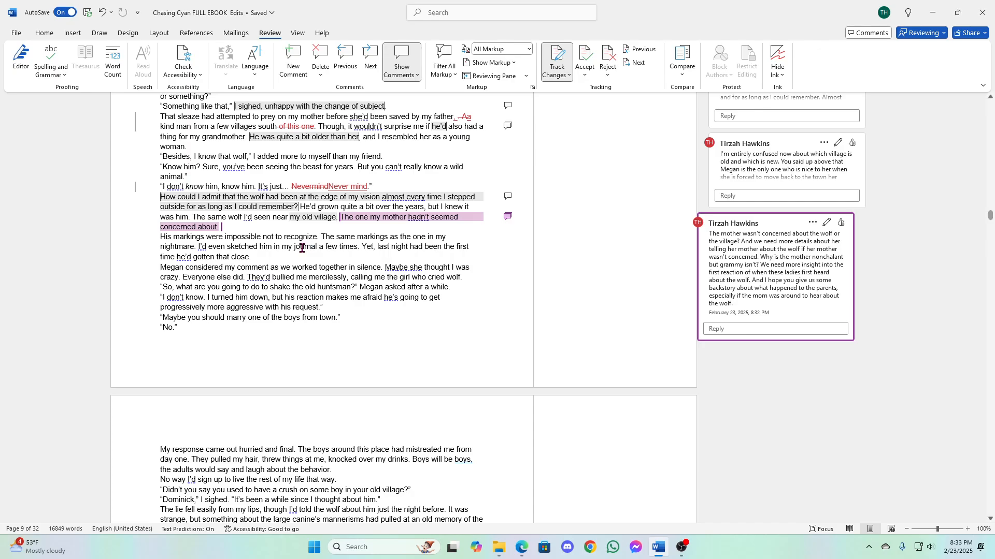
{"action": "left_click", "coordinate": [263, 240]}
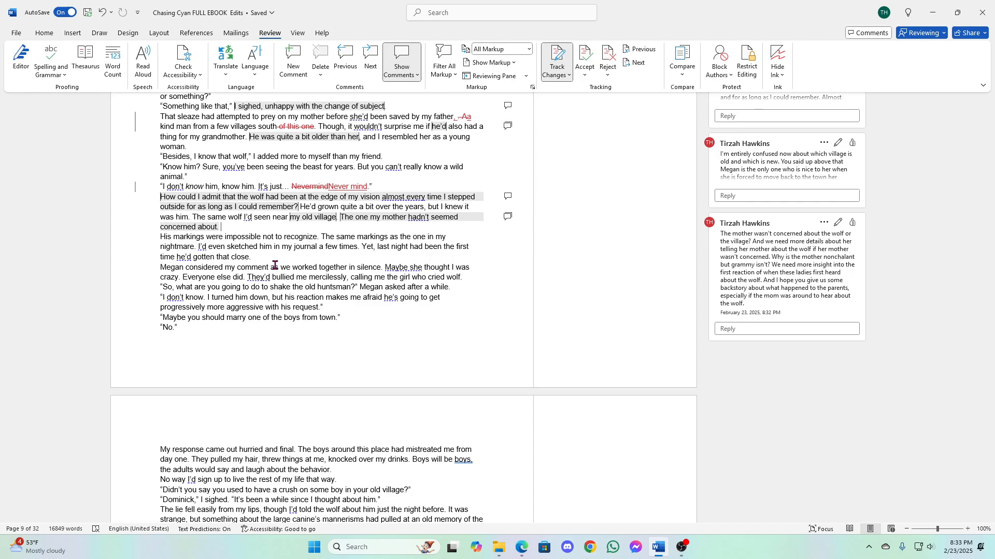
{"action": "type", "text": "to forget"}
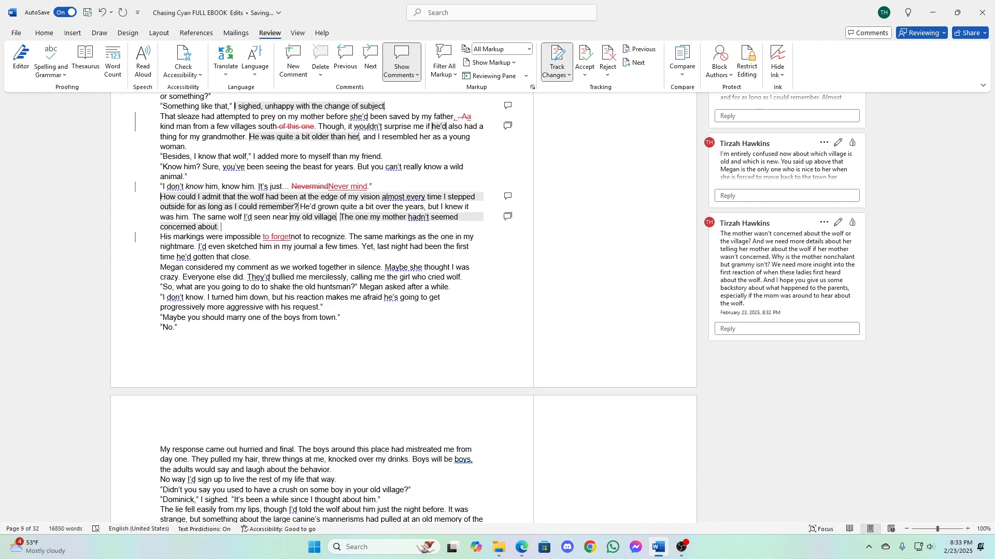
{"action": "key", "text": "Delete"}
{"action": "key", "text": "Delete"}
{"action": "key", "text": "Delete"}
{"action": "key", "text": "Delete"}
{"action": "key", "text": "Delete"}
{"action": "key", "text": "Delete"}
{"action": "key", "text": "Delete"}
{"action": "key", "text": "Delete"}
{"action": "key", "text": "Delete"}
{"action": "key", "text": "Delete"}
{"action": "key", "text": "Delete"}
{"action": "key", "text": "Delete"}
{"action": "key", "text": "Delete"}
{"action": "key", "text": "Delete"}
{"action": "key", "text": "Delete"}
{"action": "key", "text": "Delete"}
- Start a comment on "considered my comment as we worked together in silence" with "This is a point of view shift. She"
{"action": "left_click_drag", "start_coordinate": [187, 269], "coordinate": [377, 271]}
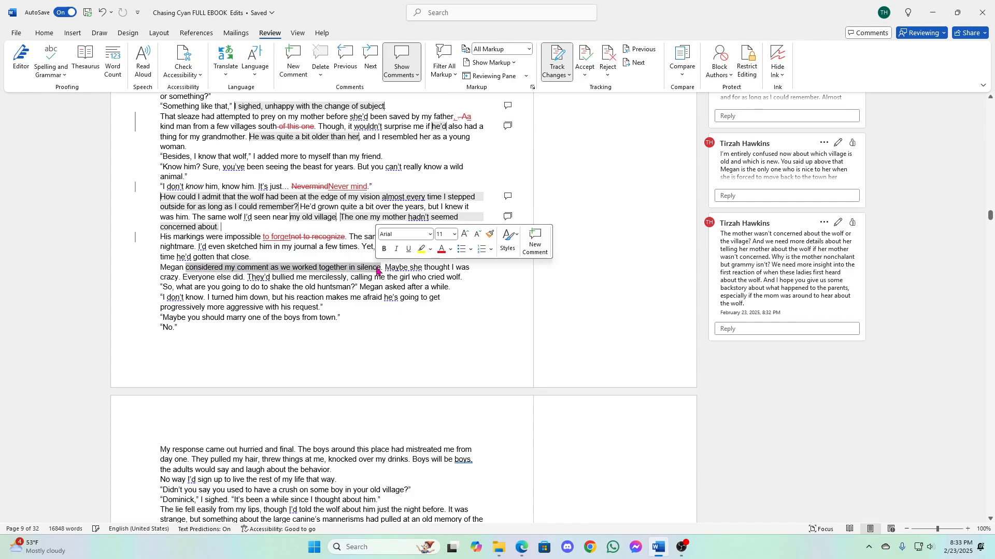
{"action": "left_click", "coordinate": [535, 241]}
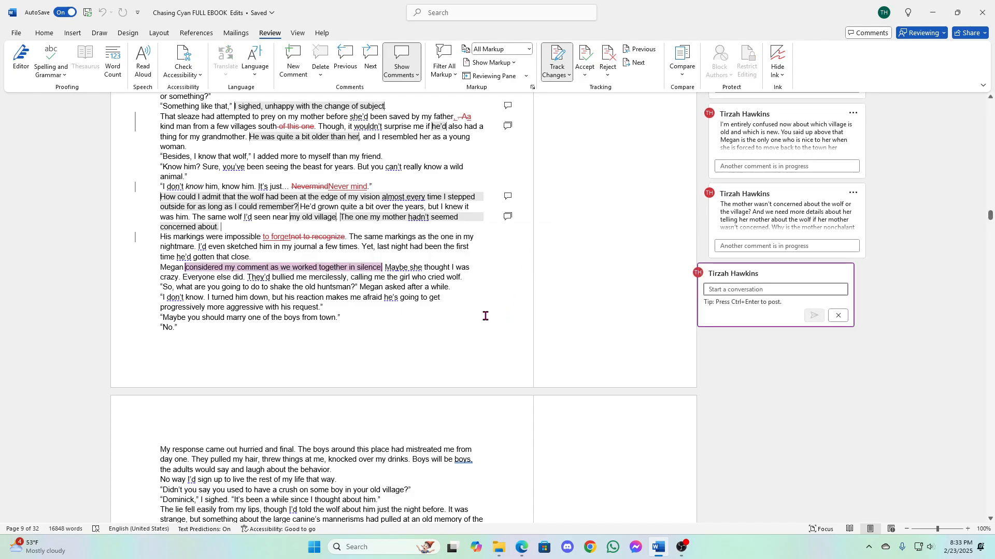
{"action": "type", "text": "This"}
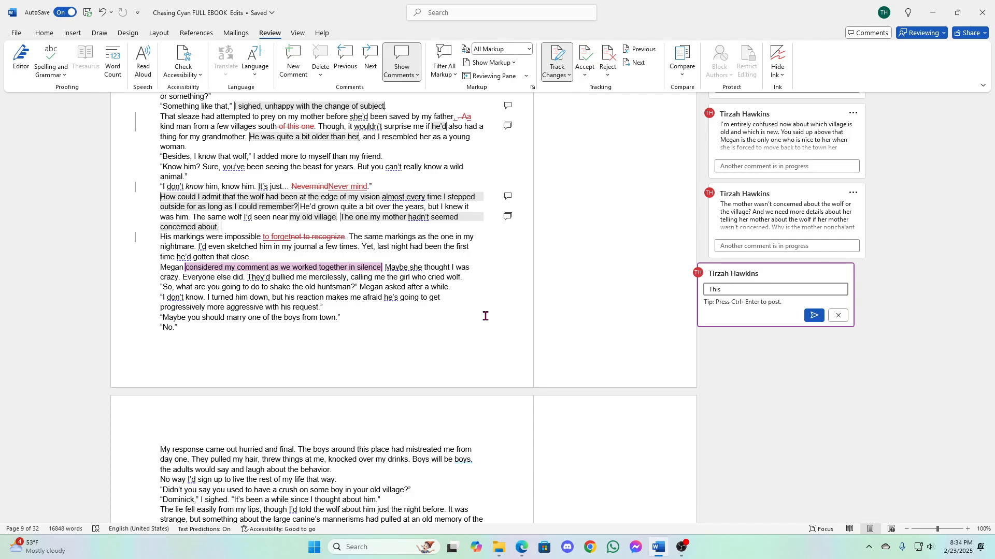
{"action": "type", "text": "is a point of view shift. She doesn't know what "}
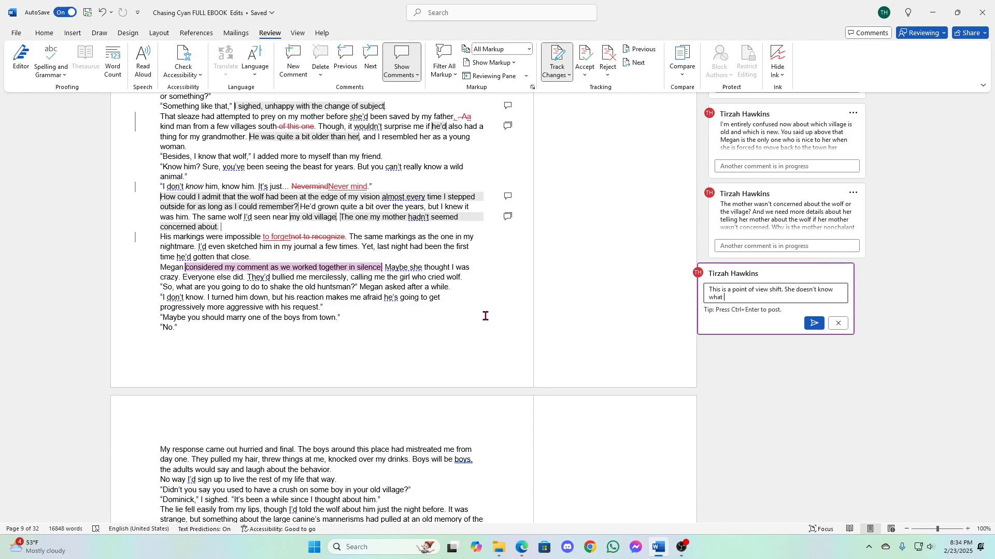
{"action": "type", "text": "Megan is doing in her head."}
- Finish the point-of-view comment with "doesn't know what Megan is doing in her head." and post it
{"action": "left_click", "coordinate": [815, 323]}
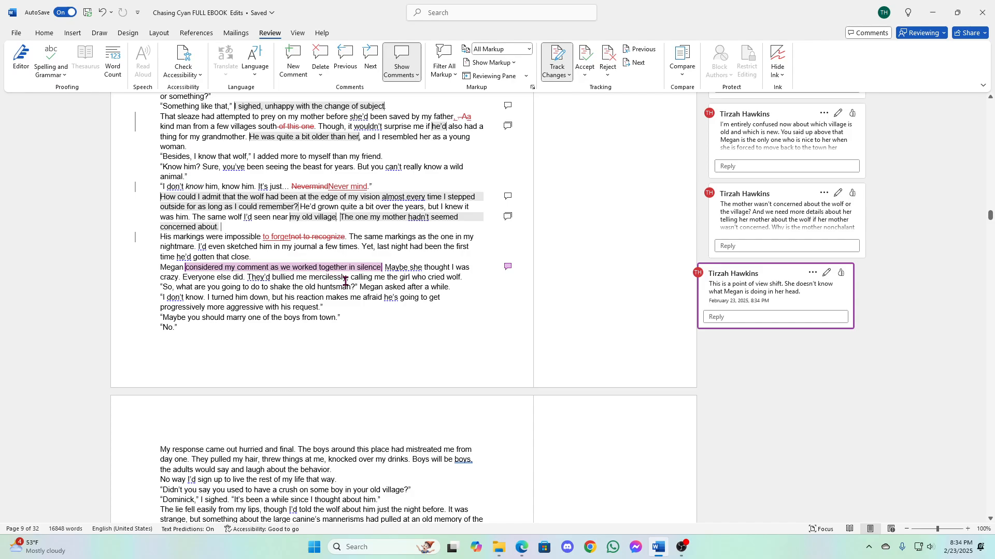
- Start a comment on "calling me the girl who cried wolf" with "So who all had she talked to about this wolf?"
{"action": "left_click_drag", "start_coordinate": [351, 278], "coordinate": [460, 287]}
{"action": "left_click", "coordinate": [618, 257]}
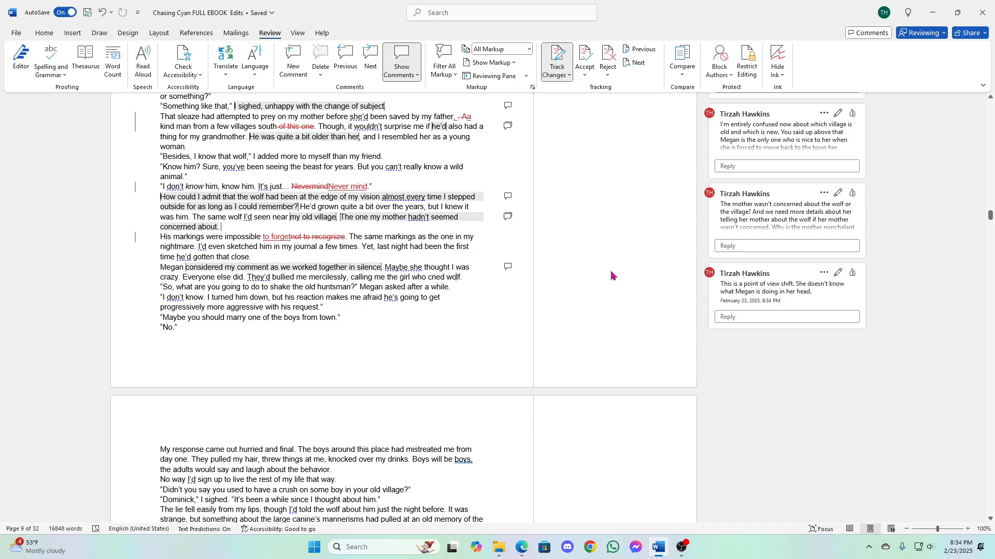
{"action": "type", "text": "So"}
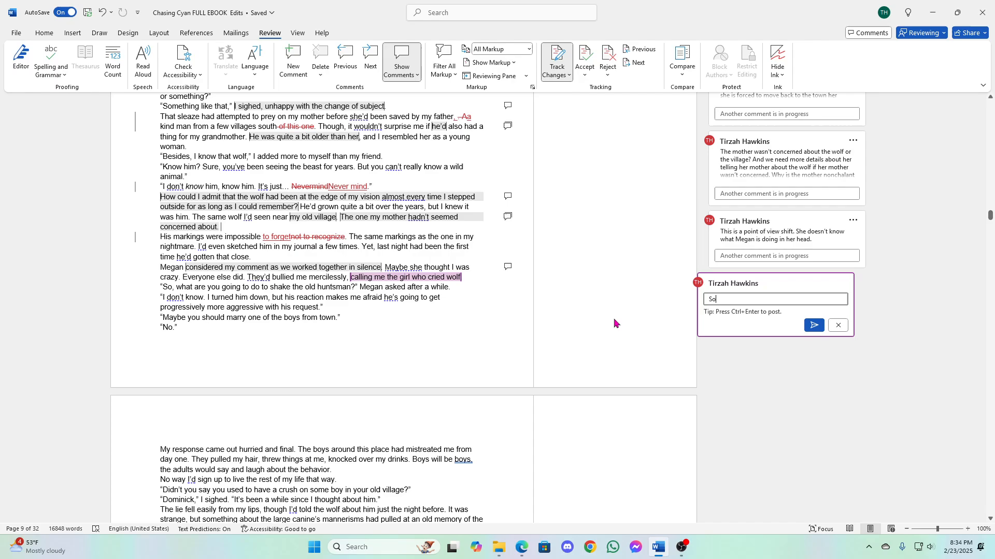
{"action": "type", "text": " who a ll had she talked to about this wol"}
{"action": "key", "text": "BackSpace"}
{"action": "type", "text": "f?"}
- Add "She just indiscriminately" to the comment, using the suggested spelling correction for the last word
{"action": "type", "text": "She just indis"}
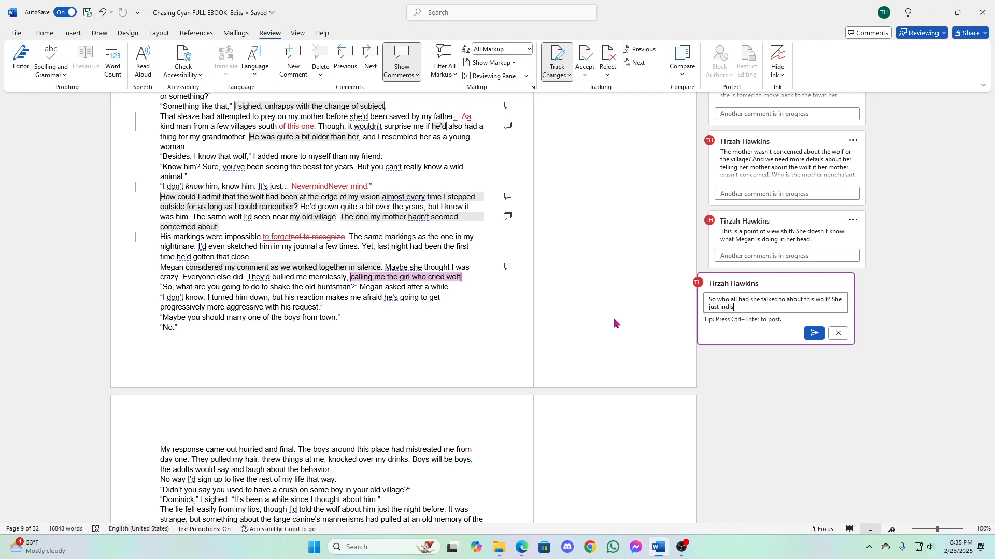
{"action": "type", "text": "criminantly"}
{"action": "right_click", "coordinate": [742, 309]}
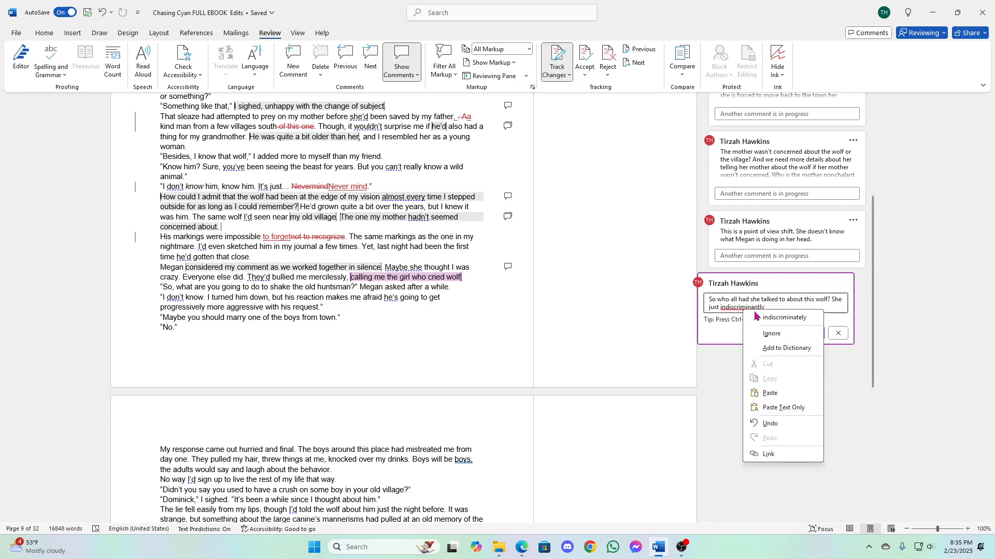
{"action": "left_click", "coordinate": [761, 317]}
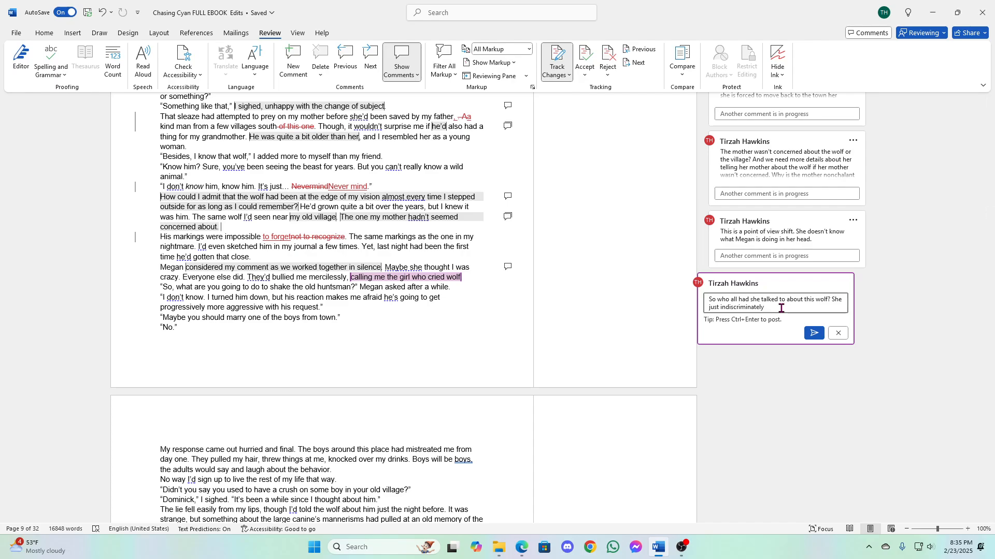
- Extend the comment's sentence with "went around telling everyone about the wolf"
{"action": "type", "text": "went around telling eveyrone"}
{"action": "key", "text": "BackSpace"}
{"action": "key", "text": "BackSpace"}
{"action": "key", "text": "BackSpace"}
{"action": "key", "text": "BackSpace"}
{"action": "key", "text": "BackSpace"}
{"action": "type", "text": "ryone about the wo"}
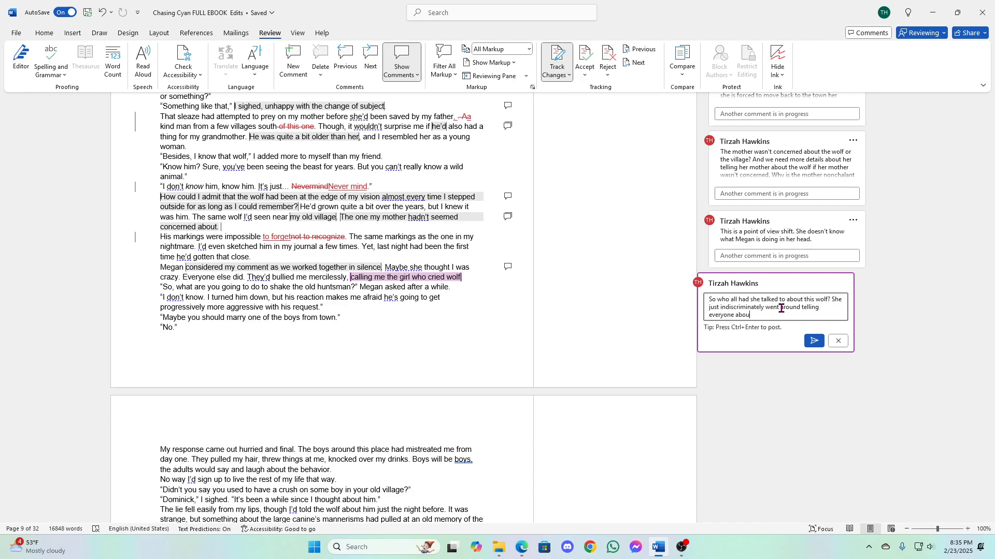
- Continue the comment with "? Was that before or after she told her mother? Her mother didn't tell her not to talk about it?"
{"action": "type", "text": "? Was that before or after she to"}
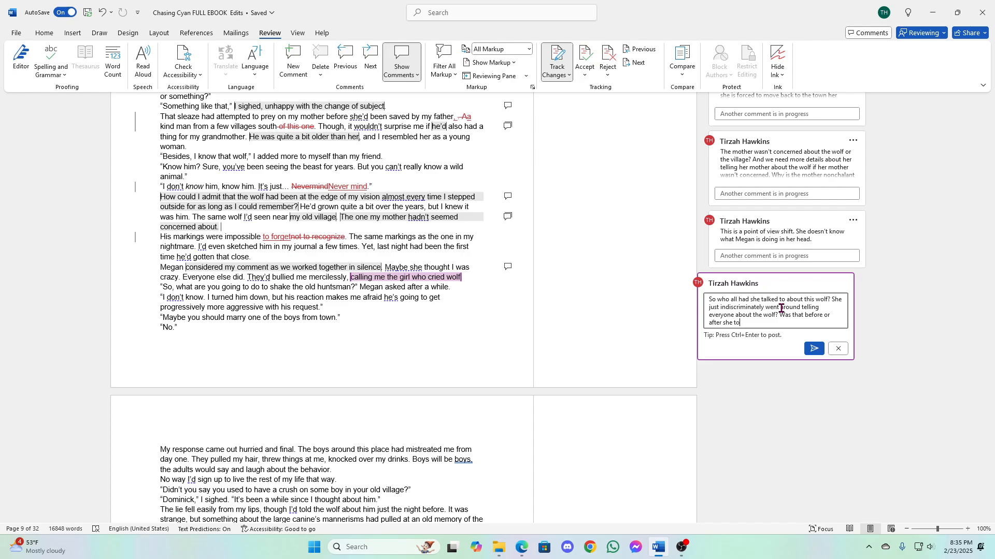
{"action": "type", "text": "ld he r mother? Her mo"}
{"action": "key", "text": "BackSpace"}
{"action": "type", "text": "ther didn't tell her not "}
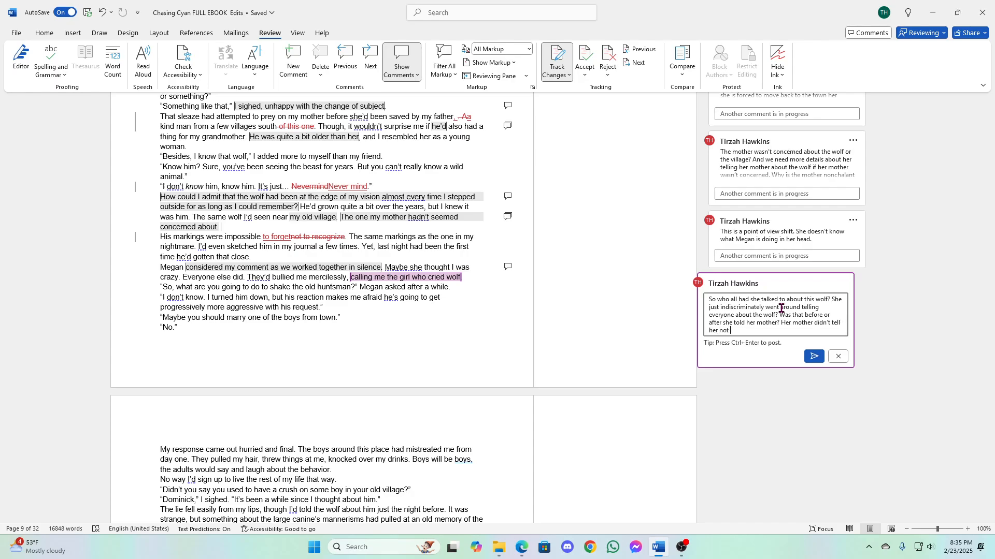
{"action": "type", "text": "to talk about it? It never eventually died down"}
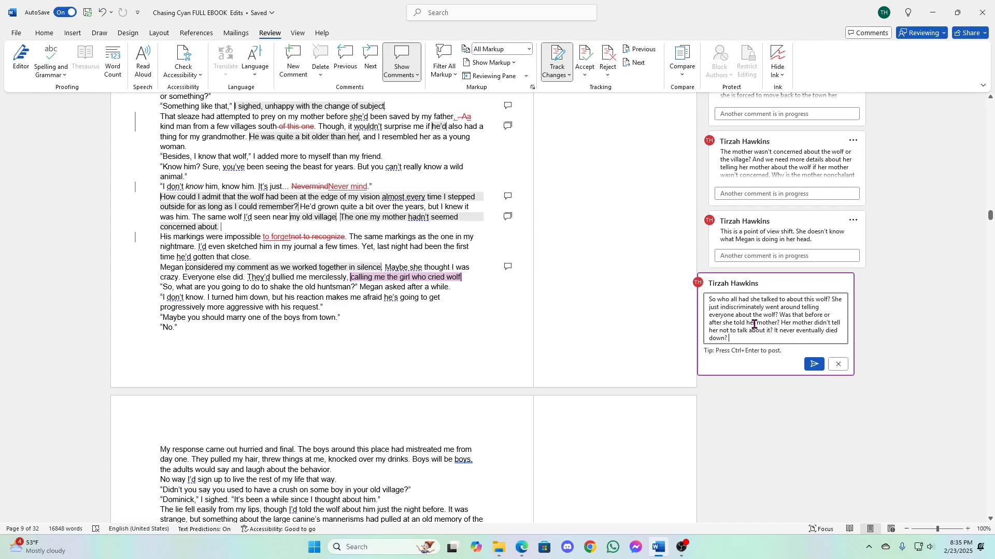
- Continue the comment with "? How long was the length of time between when she told her mother and when she told her grandmother?"
{"action": "type", "text": "? How long was the length of time between "}
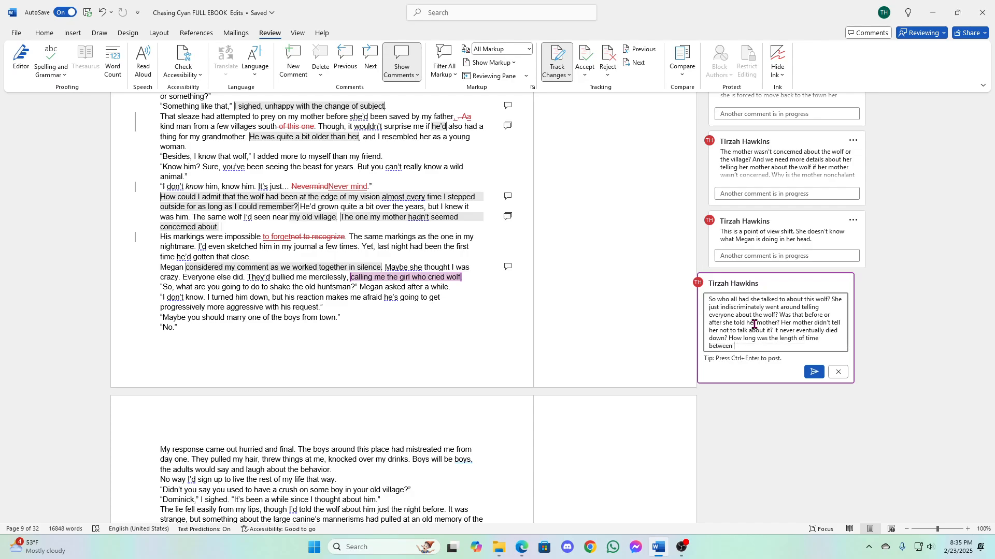
{"action": "type", "text": "when she told her mother ann"}
{"action": "key", "text": "BackSpace"}
{"action": "type", "text": "d when she told "}
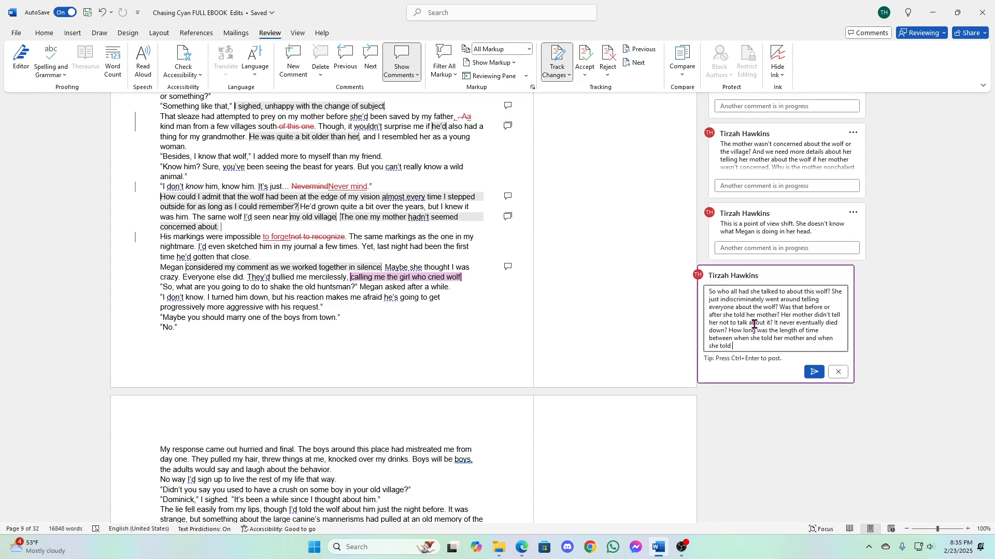
{"action": "type", "text": "her grandmother?"}
- Finish the comment with "And why did she tell her grandmother if her mother wasn't worried about it?" and post it
{"action": "type", "text": "And why did she tell her "}
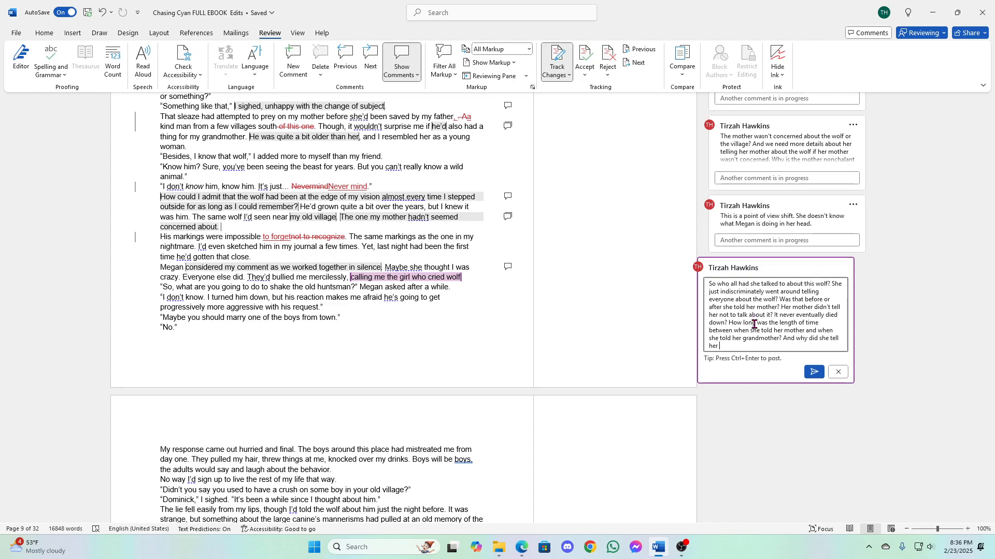
{"action": "type", "text": "grandmother if her mother wasn't worried aobut it"}
{"action": "key", "text": "BackSpace"}
{"action": "key", "text": "BackSpace"}
{"action": "key", "text": "BackSpace"}
{"action": "key", "text": "BackSpace"}
{"action": "key", "text": "BackSpace"}
{"action": "key", "text": "BackSpace"}
{"action": "key", "text": "BackSpace"}
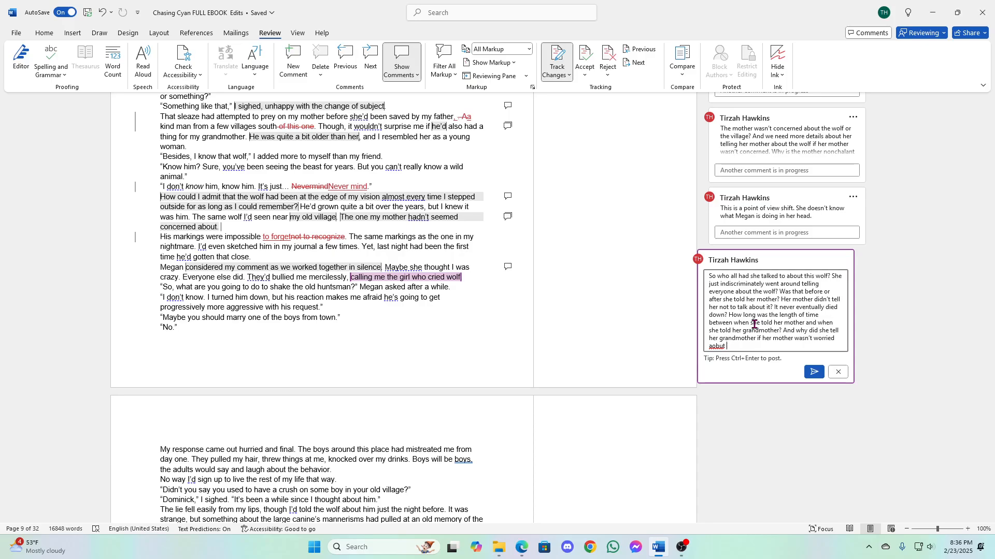
{"action": "type", "text": "bout it?"}
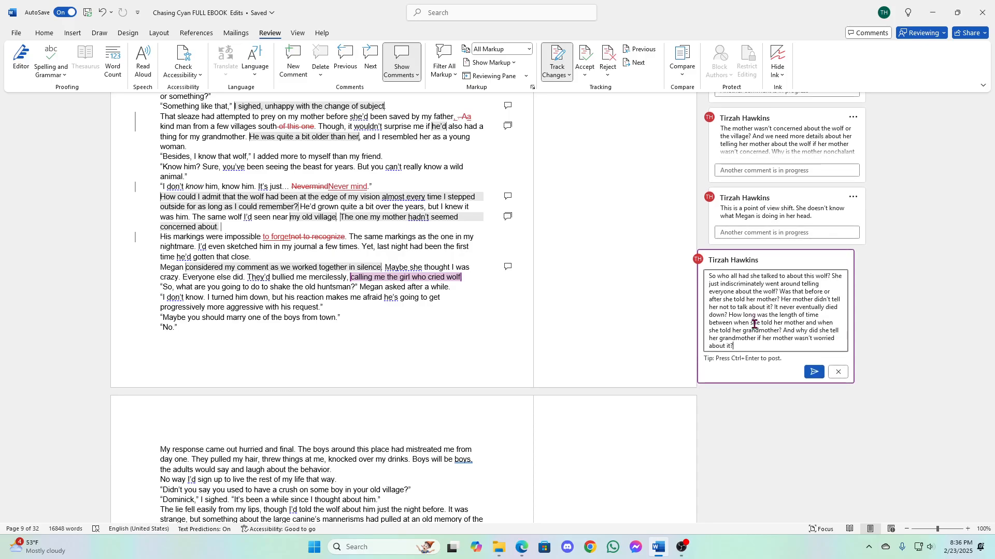
{"action": "left_click", "coordinate": [813, 372]}
{"action": "left_click", "coordinate": [243, 297]}
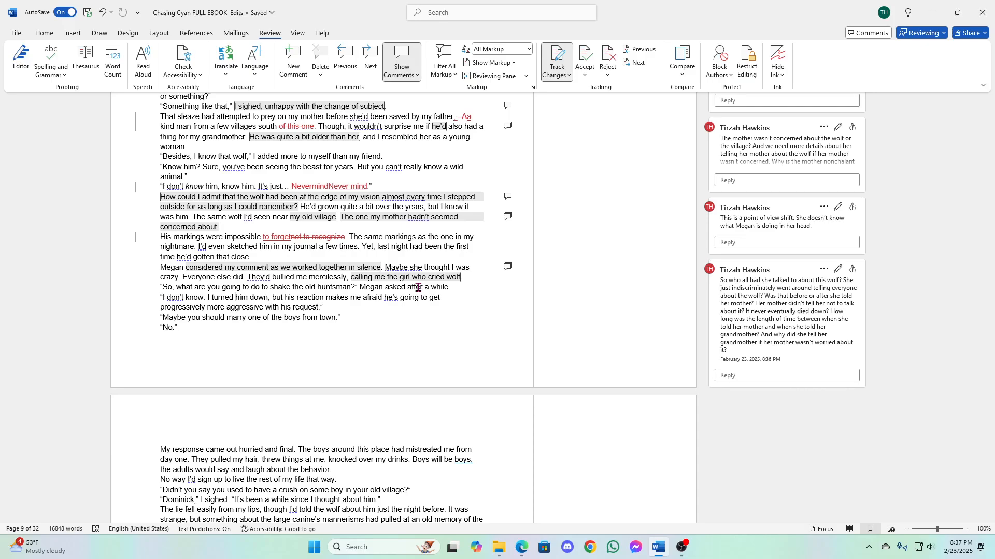
{"action": "left_click", "coordinate": [306, 267]}
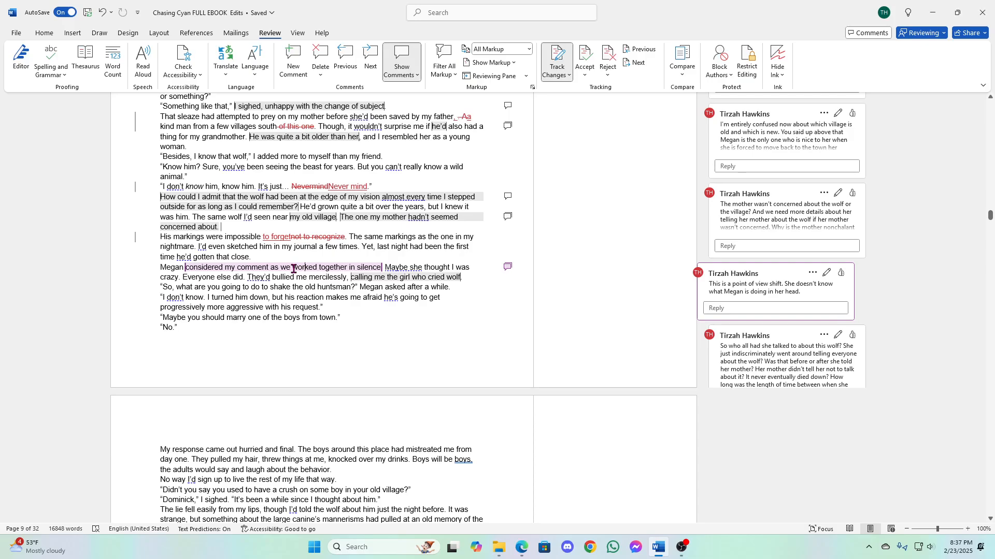
{"action": "left_click_drag", "start_coordinate": [292, 267], "coordinate": [340, 269]}
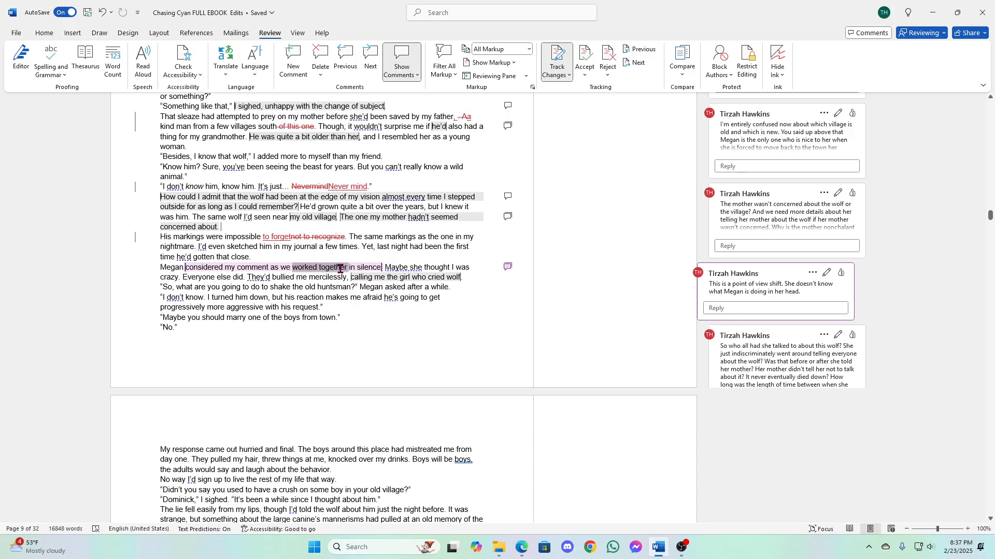
{"action": "left_click", "coordinate": [495, 238]}
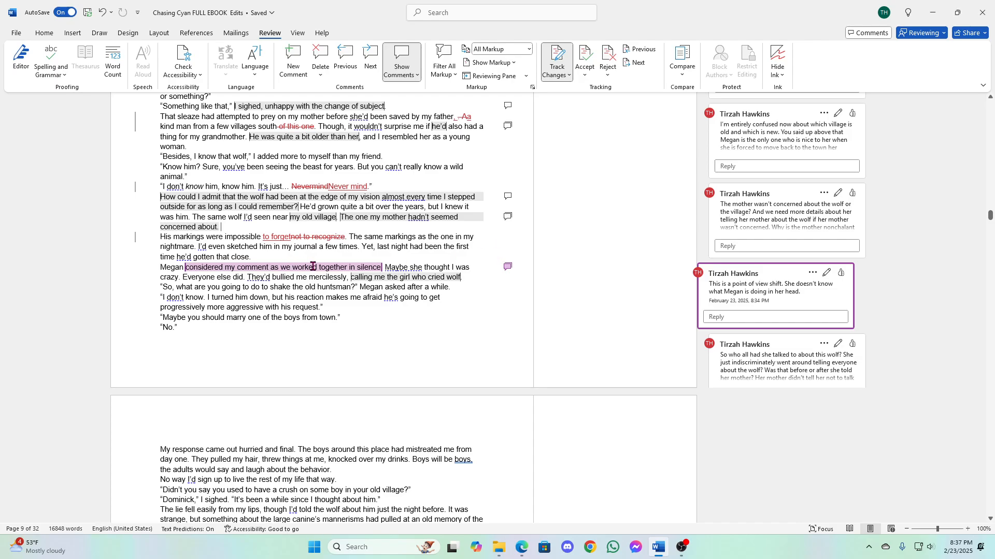
{"action": "left_click_drag", "start_coordinate": [293, 269], "coordinate": [348, 270]}
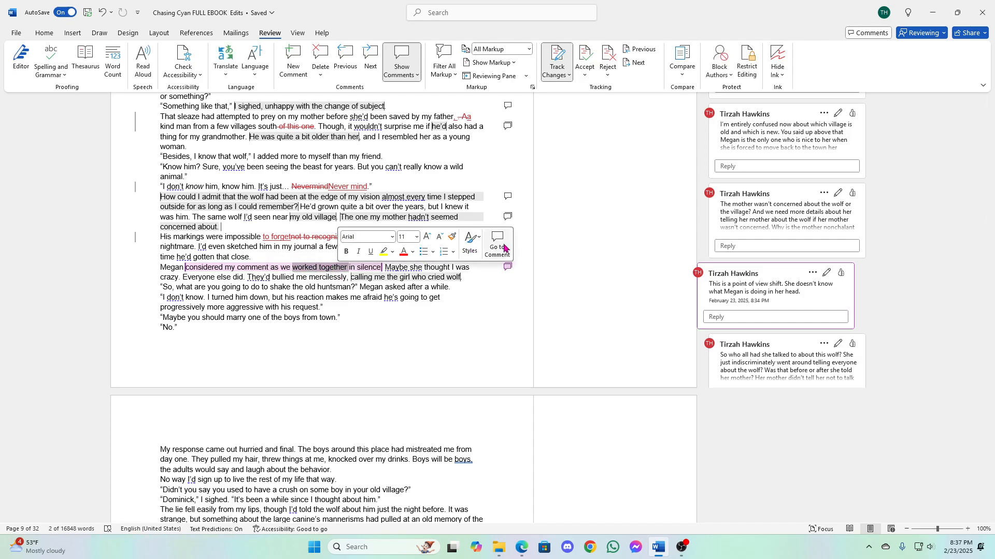
{"action": "right_click", "coordinate": [313, 272]}
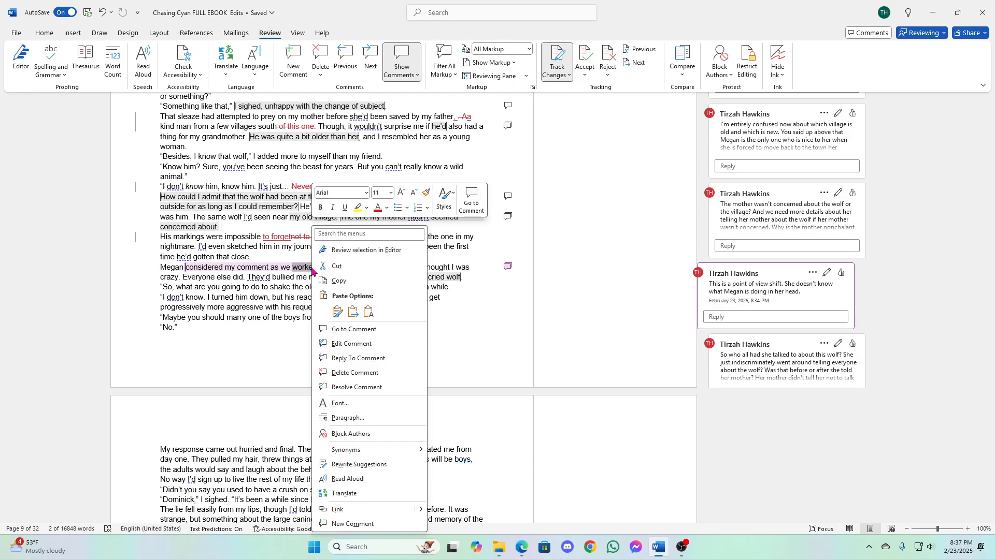
{"action": "left_click", "coordinate": [688, 277]}
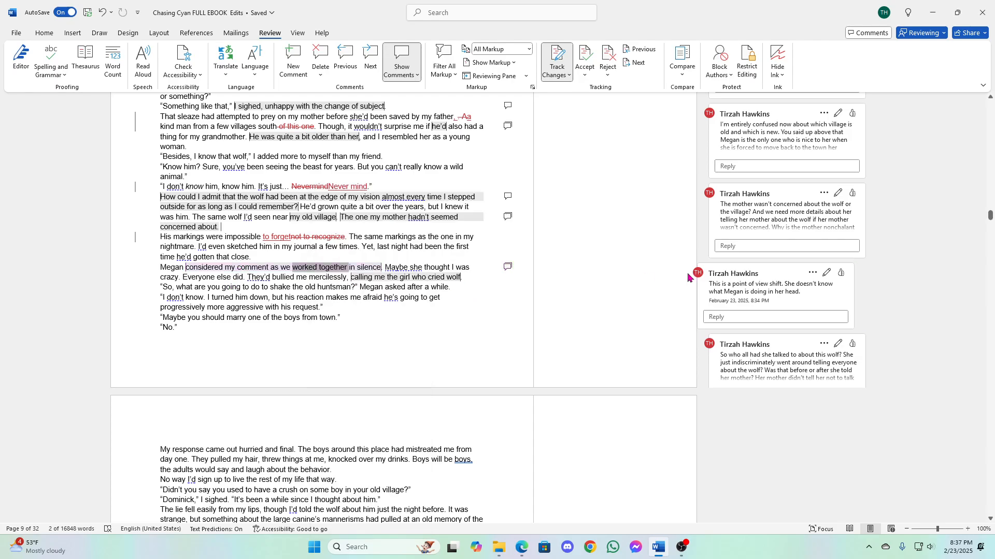
- Add the line "Also, at no point did you tell me that Cyan was also washing clothes." to the posted point-of-view-shift comment and save it
{"action": "left_click", "coordinate": [819, 272]}
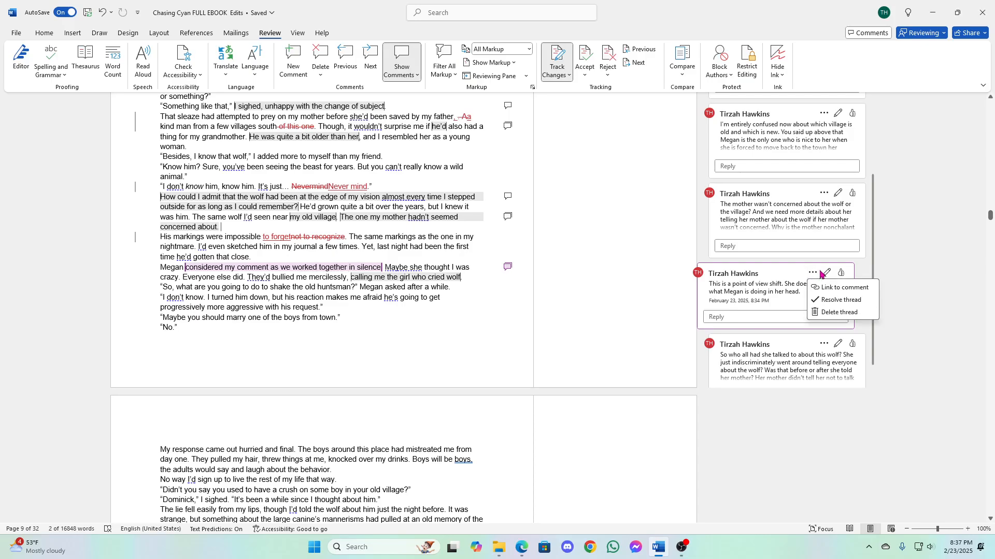
{"action": "left_click", "coordinate": [827, 272]}
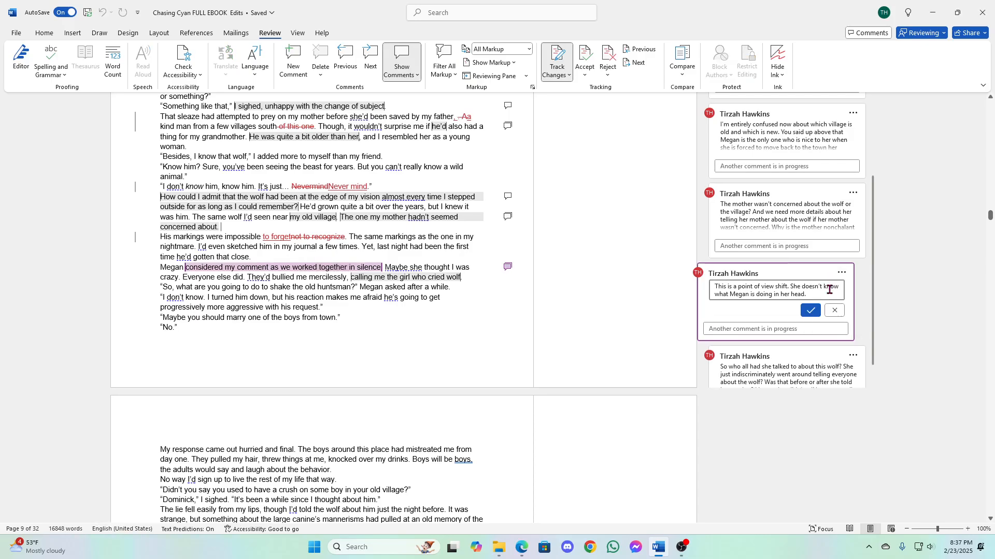
{"action": "key", "text": "Return"}
{"action": "type", "text": "Also, "}
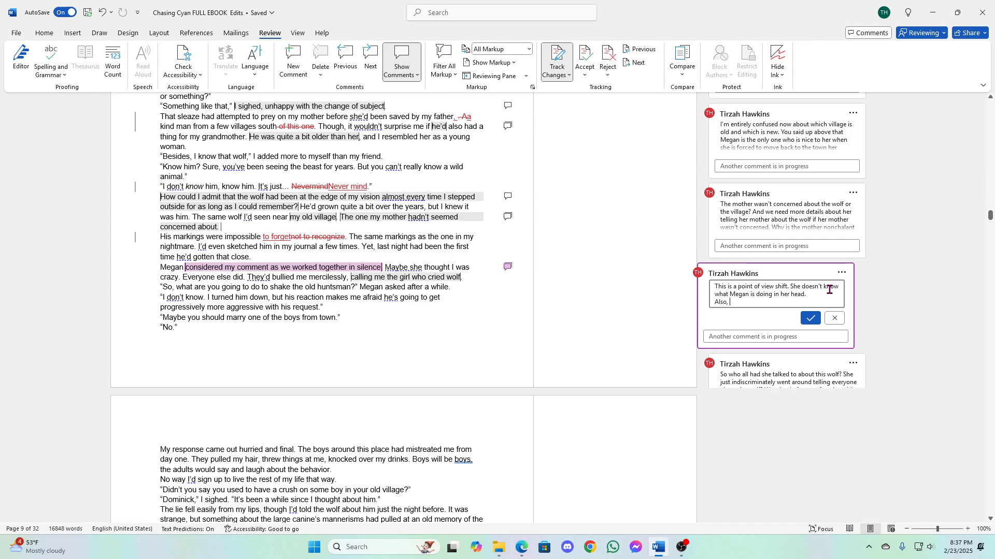
{"action": "type", "text": "at no point did you tell me that Cyan was "}
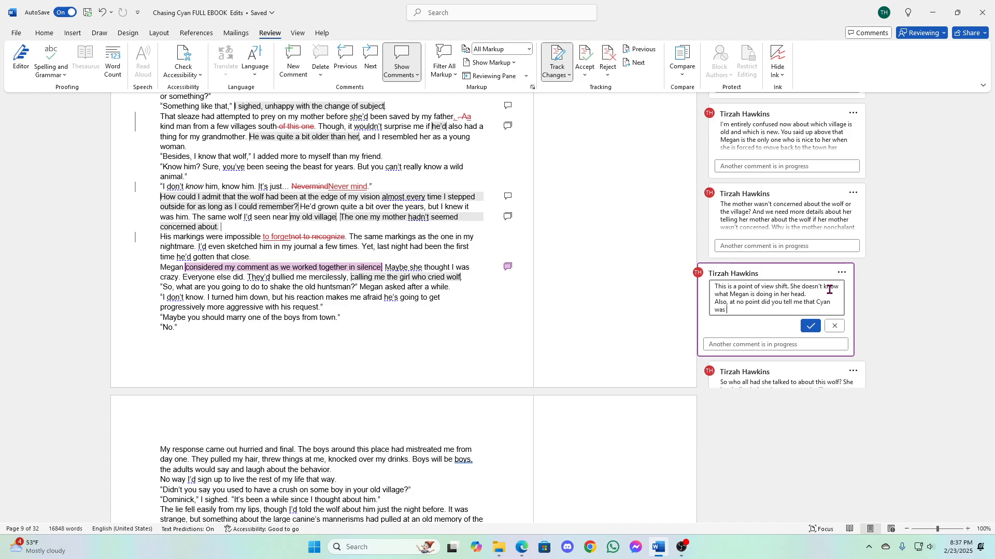
{"action": "type", "text": "also washing clothes."}
{"action": "left_click", "coordinate": [811, 326]}
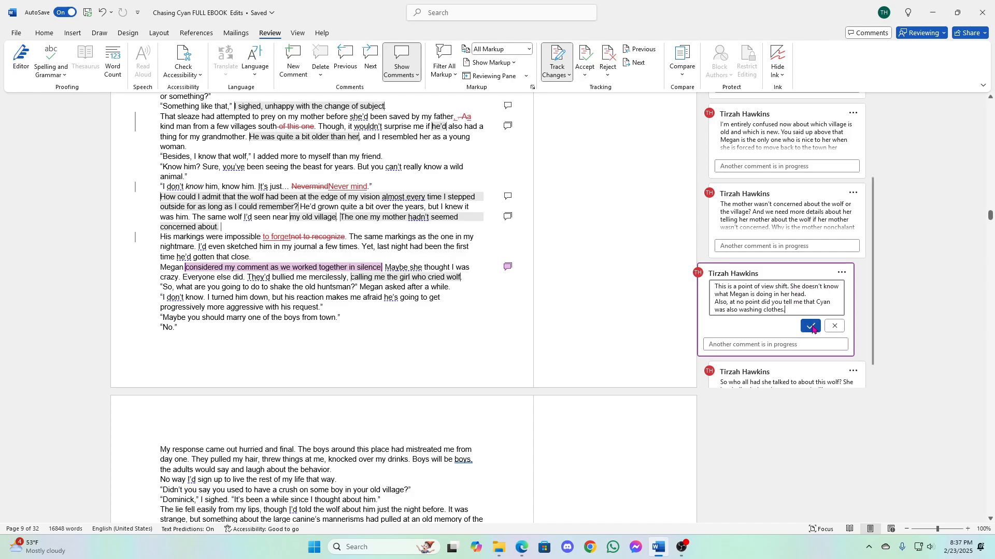
{"action": "left_click", "coordinate": [279, 312]}
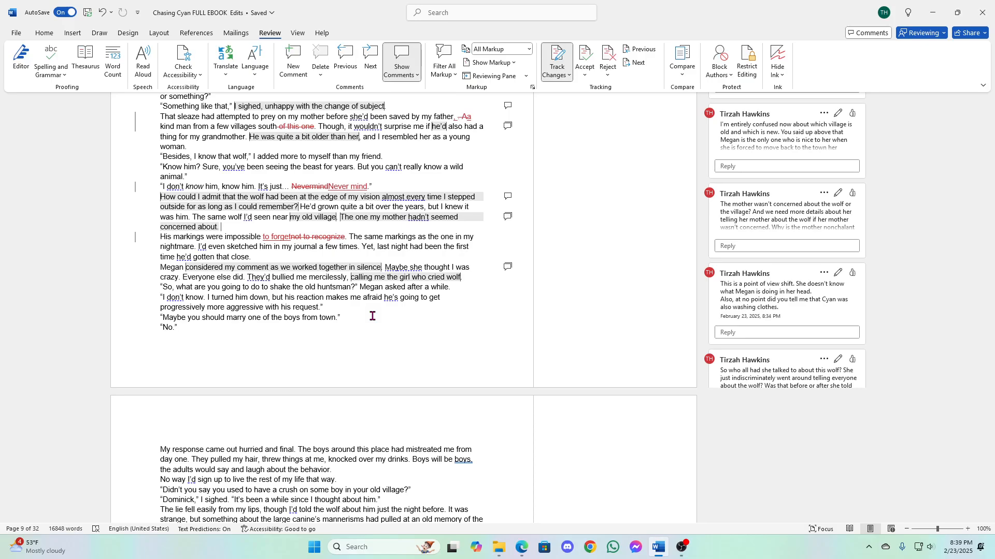
- Start a comment on "the old huntsman" in Megan's question with "So the old huntsman is the constable"
{"action": "scroll", "coordinate": [334, 309], "scroll_direction": "up", "scroll_amount": 3}
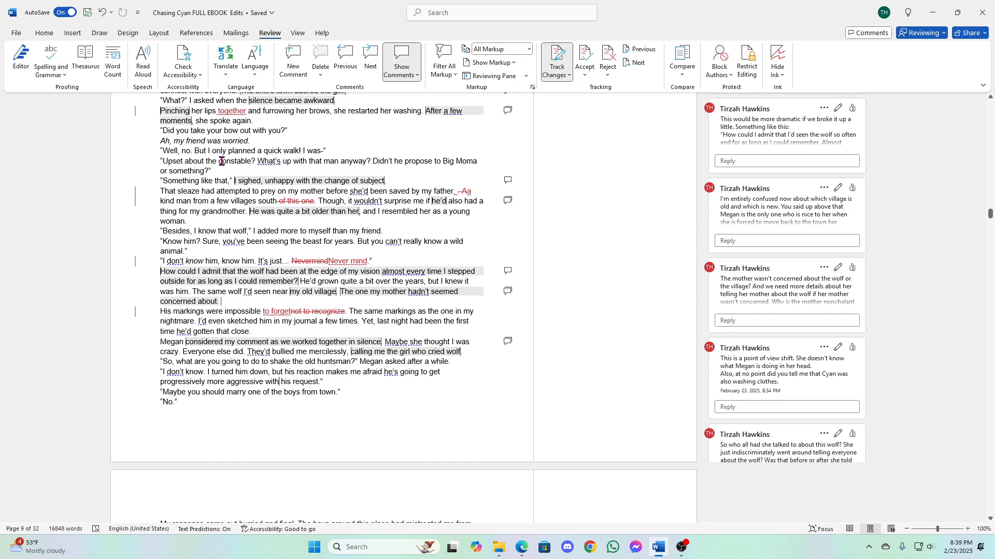
{"action": "left_click", "coordinate": [336, 293]}
{"action": "left_click_drag", "start_coordinate": [293, 362], "coordinate": [340, 364]}
{"action": "left_click", "coordinate": [499, 337]}
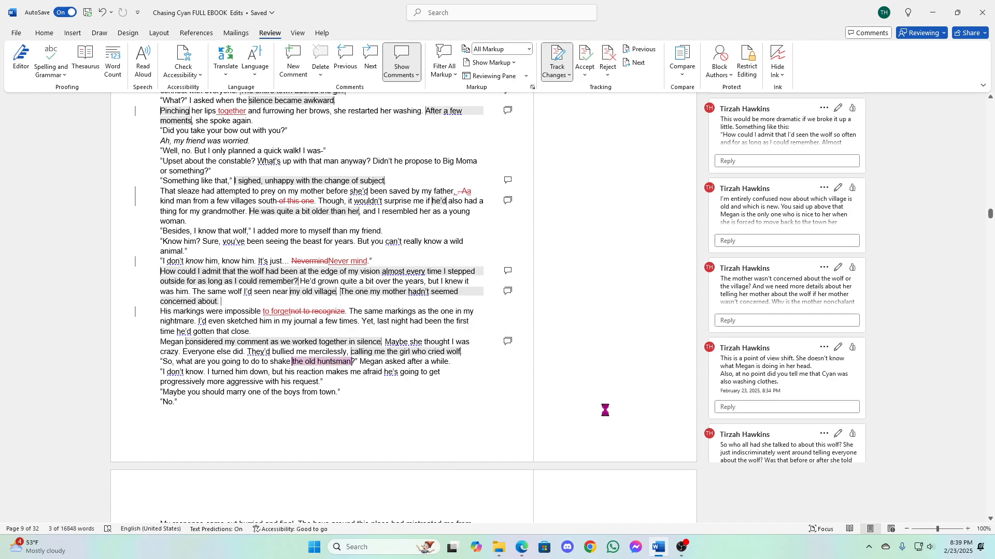
{"action": "type", "text": "So the"}
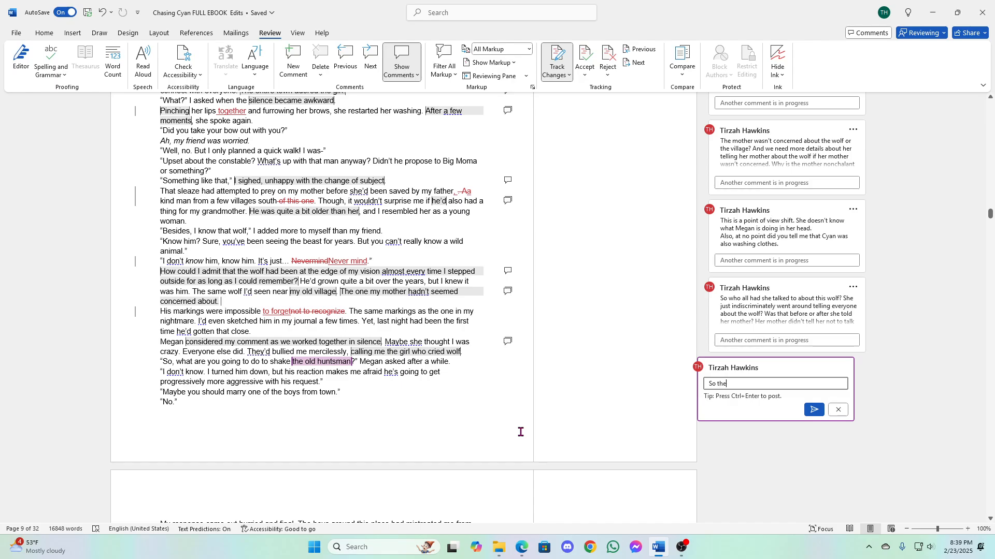
{"action": "type", "text": " oldhuhuntsman is the consta"}
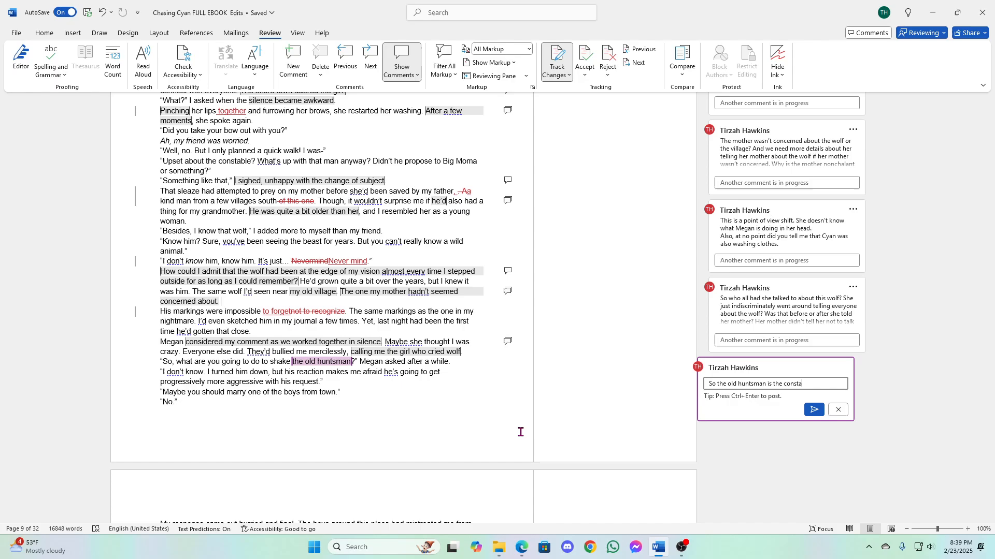
{"action": "type", "text": "ble. And no one"}
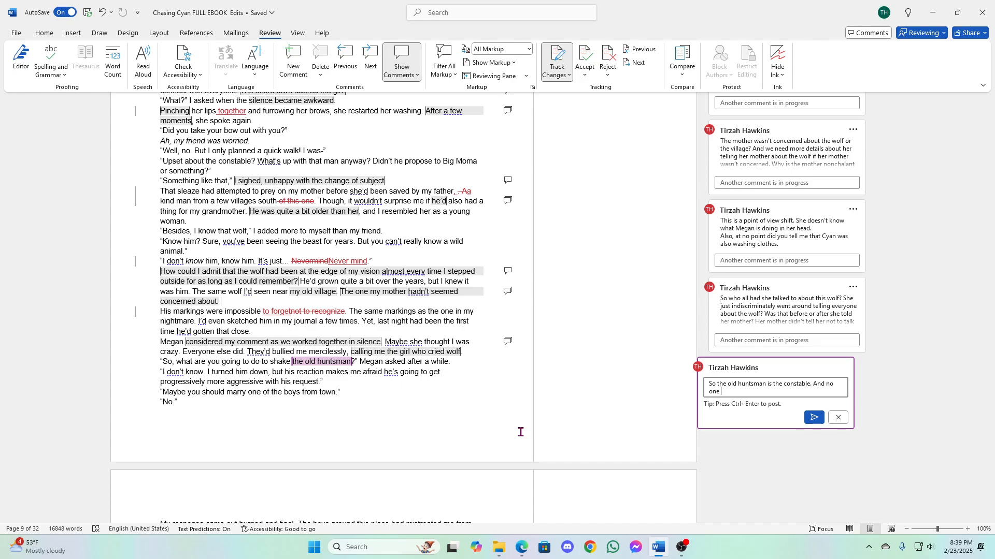
{"action": "type", "text": " calls him by his name?"}
- Complete the huntsman comment with ". And no one calls him by his name?" and post it
{"action": "left_click", "coordinate": [814, 417]}
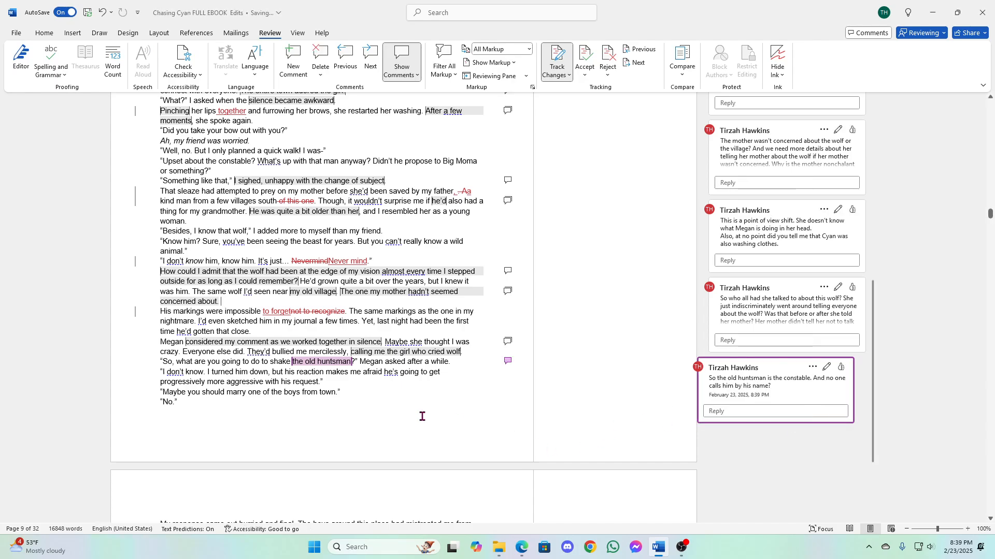
{"action": "left_click", "coordinate": [259, 382]}
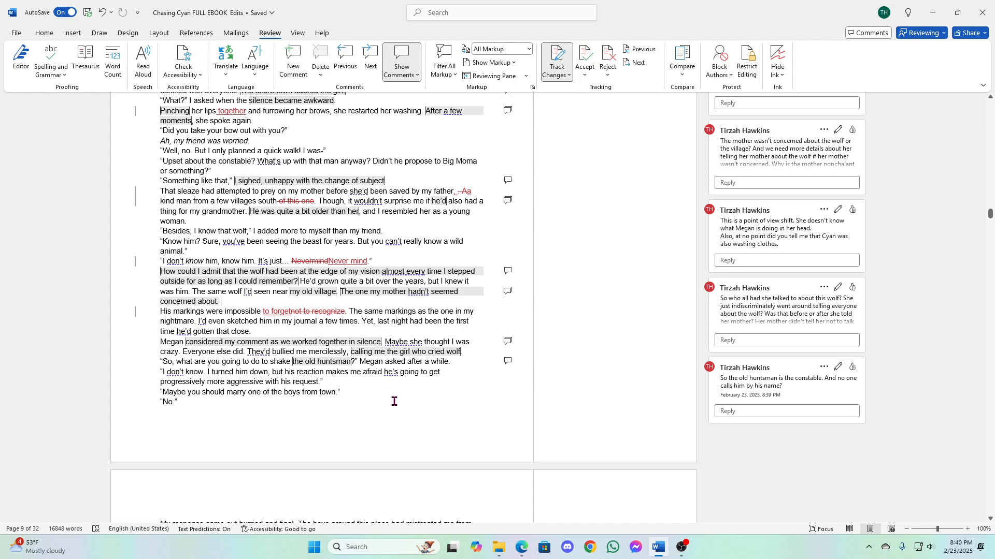
- Split Cyan's reply after "I turned him down" with a tracked change, inserting ". B" in place of the comma and lowercase "b" of "but"
{"action": "scroll", "coordinate": [389, 396], "scroll_direction": "down", "scroll_amount": 3}
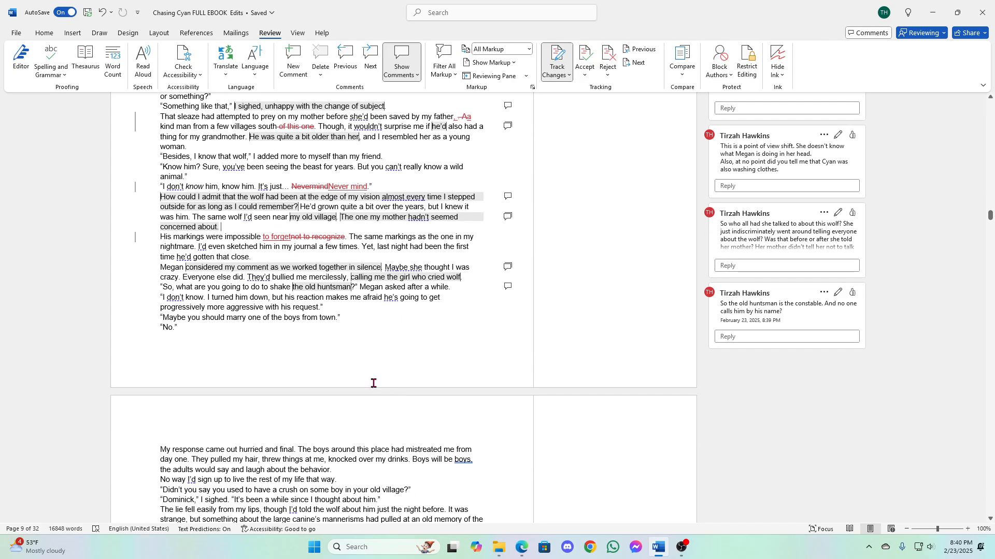
{"action": "left_click", "coordinate": [268, 299]}
{"action": "type", "text": ". B"}
{"action": "key", "text": "Delete"}
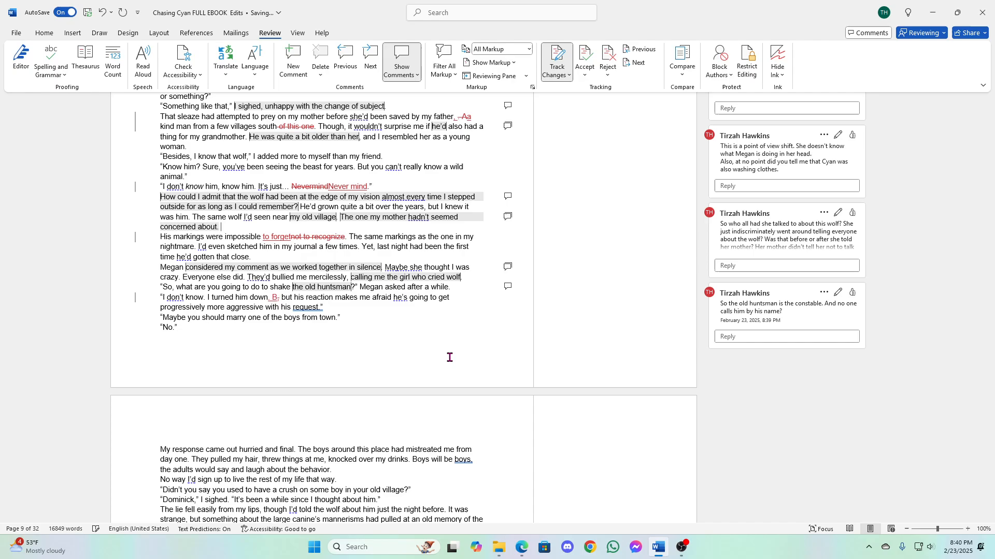
{"action": "key", "text": "Delete"}
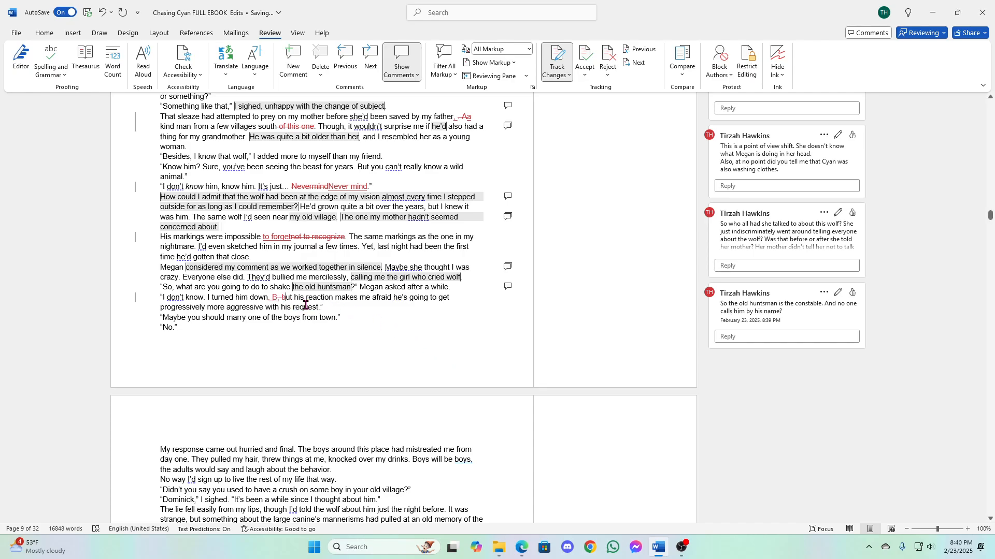
- Start a comment on the inserted sentence break with "This is just a really long sentence."
{"action": "right_click", "coordinate": [278, 301]}
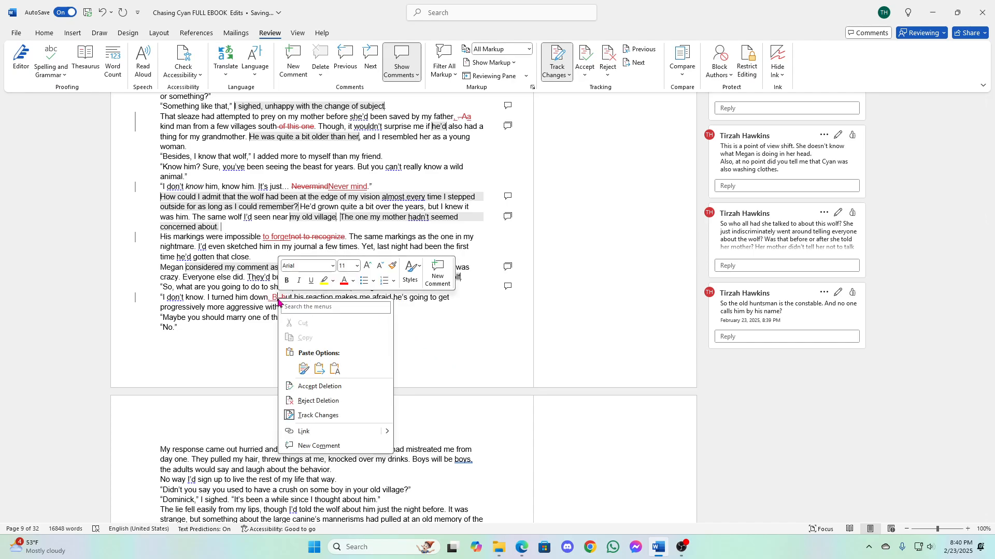
{"action": "left_click", "coordinate": [438, 273]}
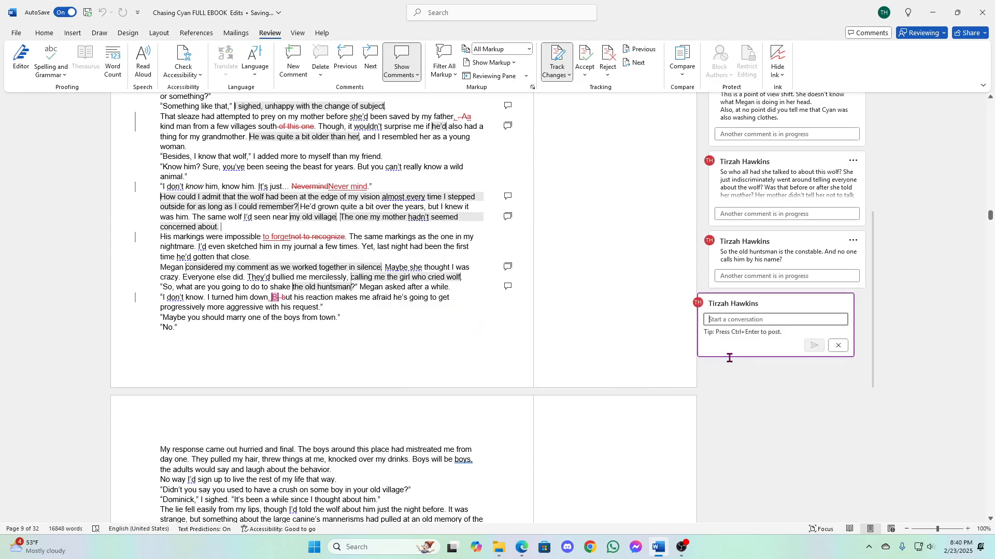
{"action": "type", "text": "This is just "}
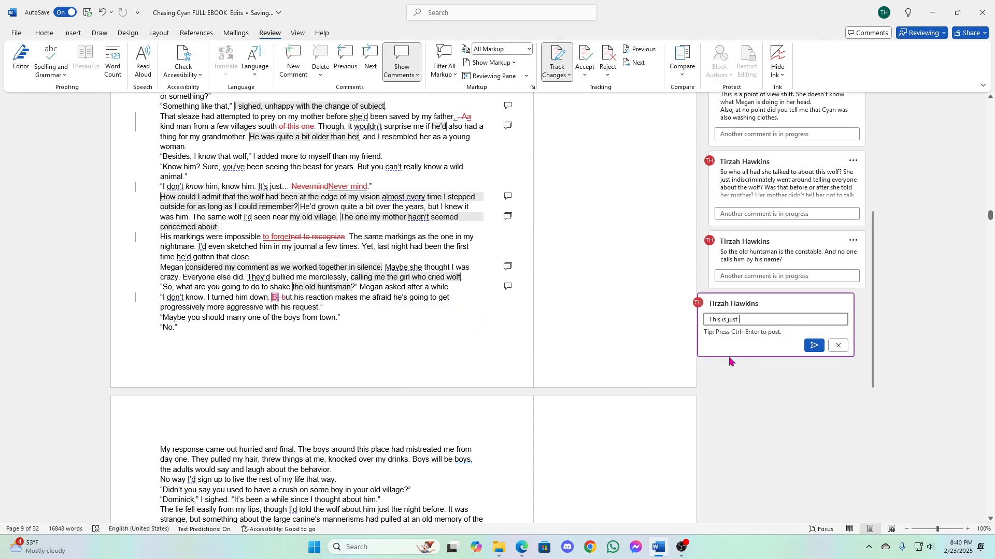
{"action": "type", "text": "a really lon "}
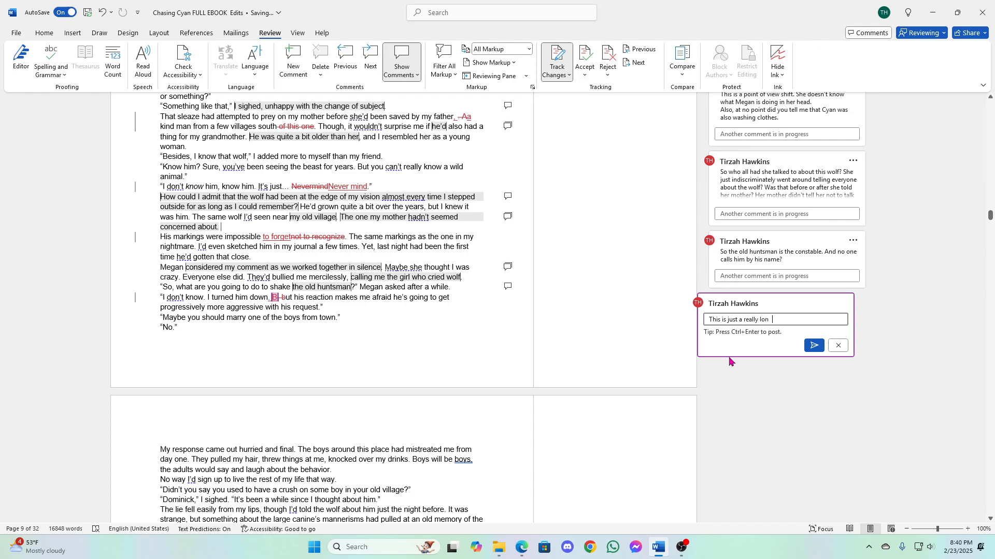
{"action": "type", "text": "g sentence. Maybe you could break it u"}
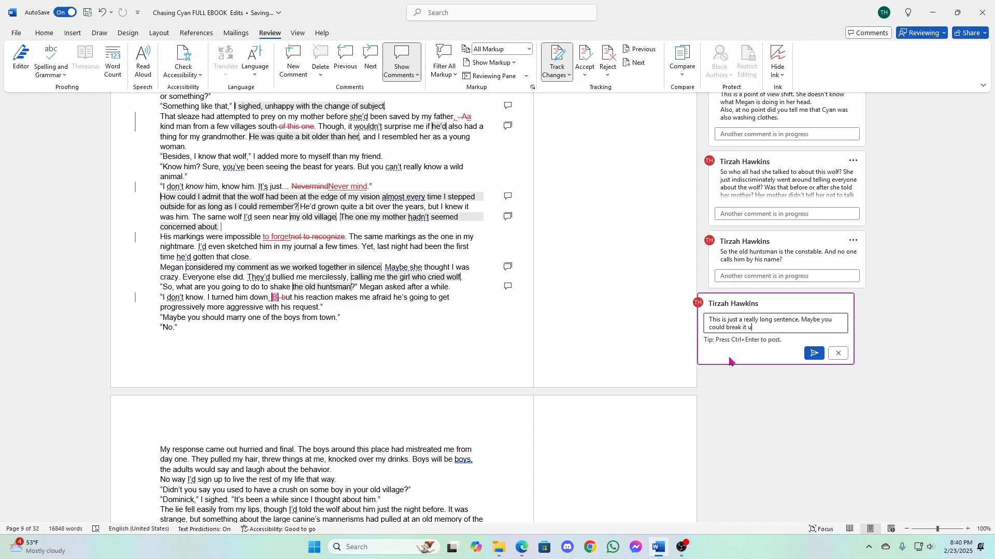
{"action": "type", "text": "p a litte"}
- Finish the sentence-break comment with "Maybe you could break it up a little better and rephrase it." and post it
{"action": "key", "text": "BackSpace"}
{"action": "type", "text": "le better and rephrase it."}
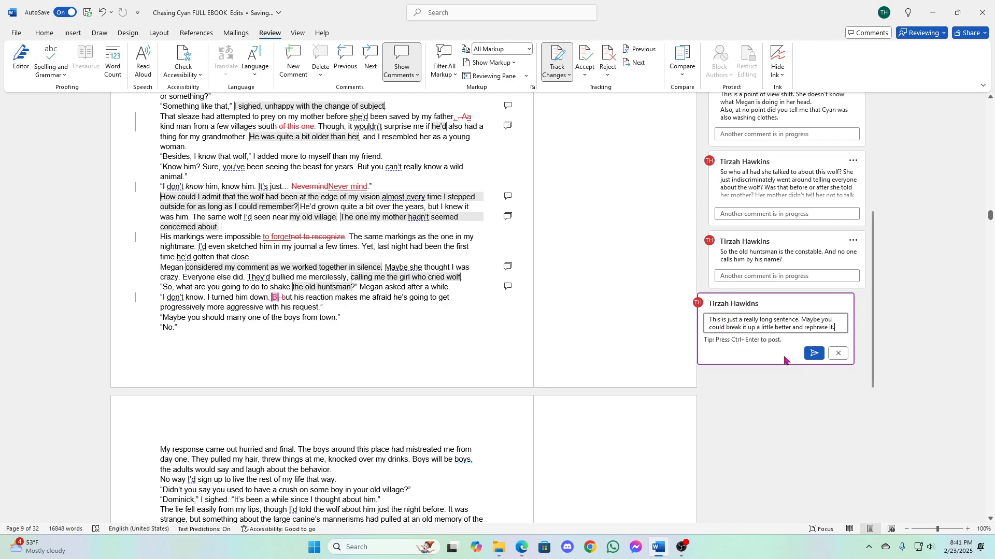
{"action": "left_click", "coordinate": [813, 355]}
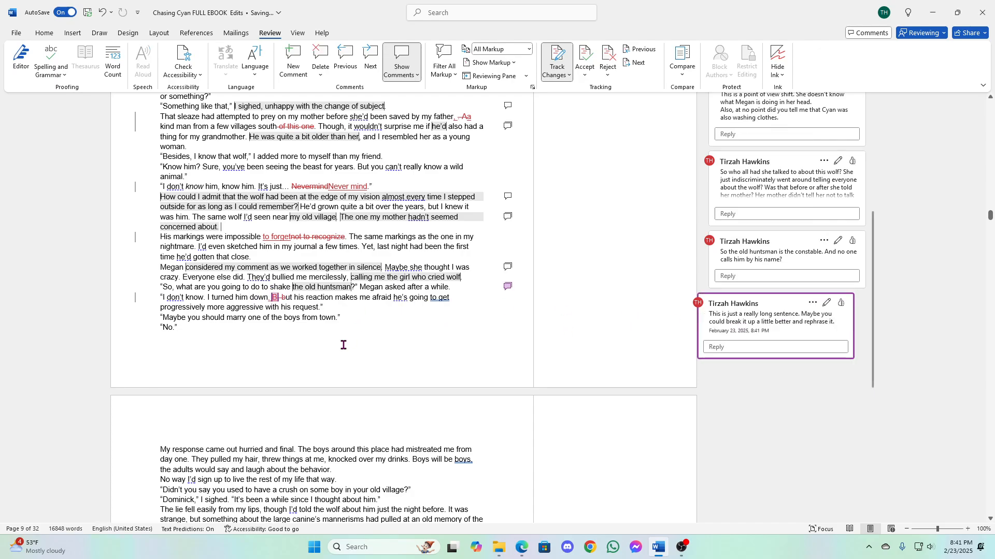
- Read the rest of Chapter 5 and recheck the earlier passages about the town and how its children treated Cyan
{"action": "left_click", "coordinate": [256, 309]}
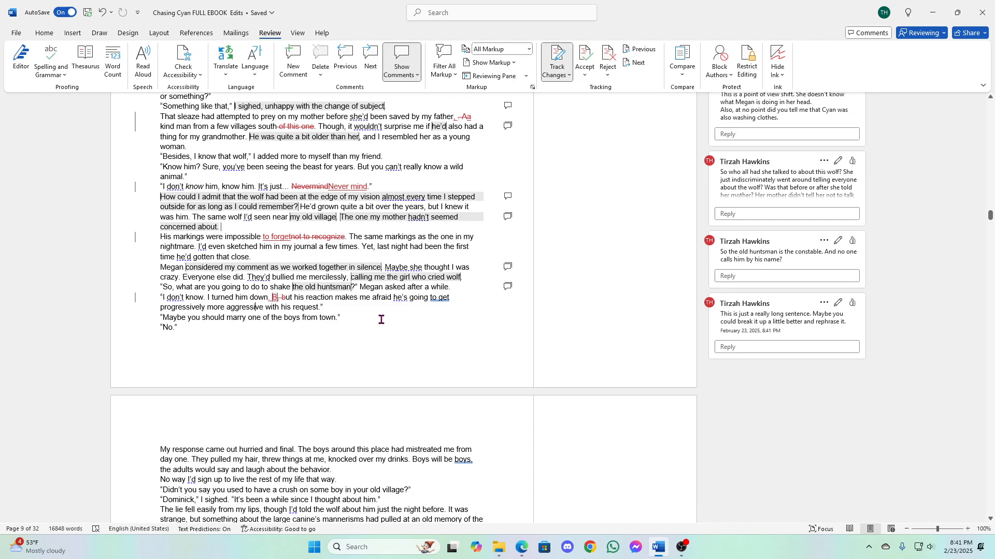
{"action": "scroll", "coordinate": [381, 320], "scroll_direction": "down", "scroll_amount": 3}
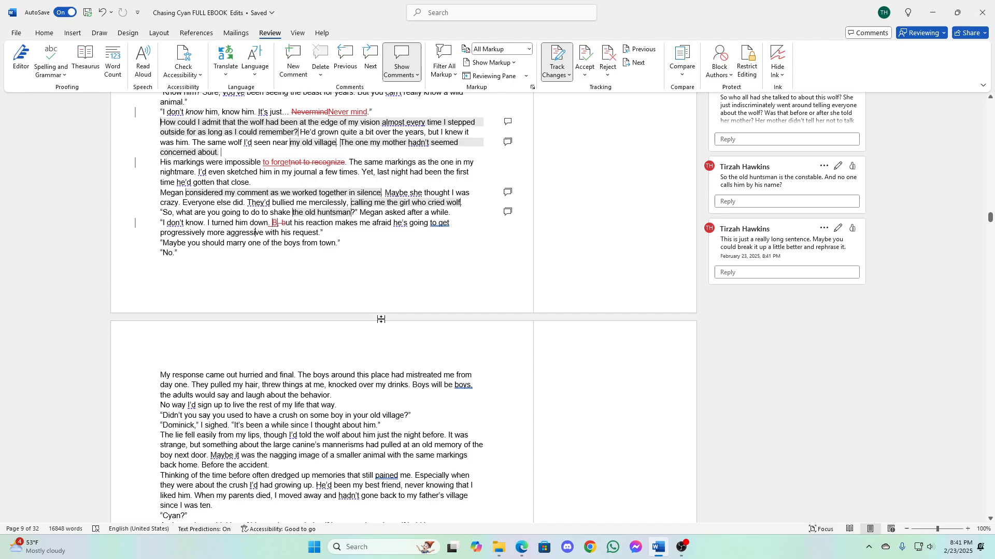
{"action": "scroll", "coordinate": [381, 320], "scroll_direction": "down", "scroll_amount": 3}
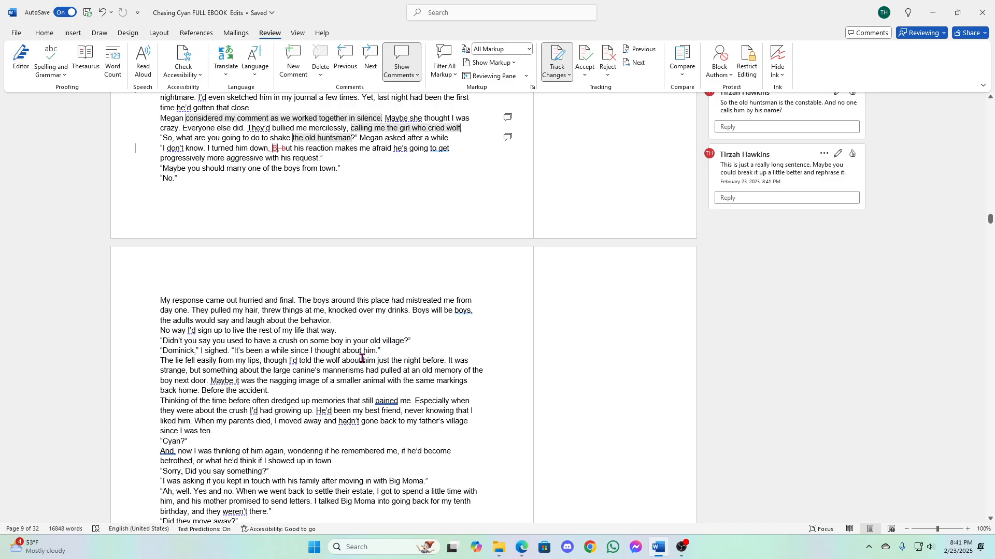
{"action": "scroll", "coordinate": [362, 358], "scroll_direction": "up", "scroll_amount": 5}
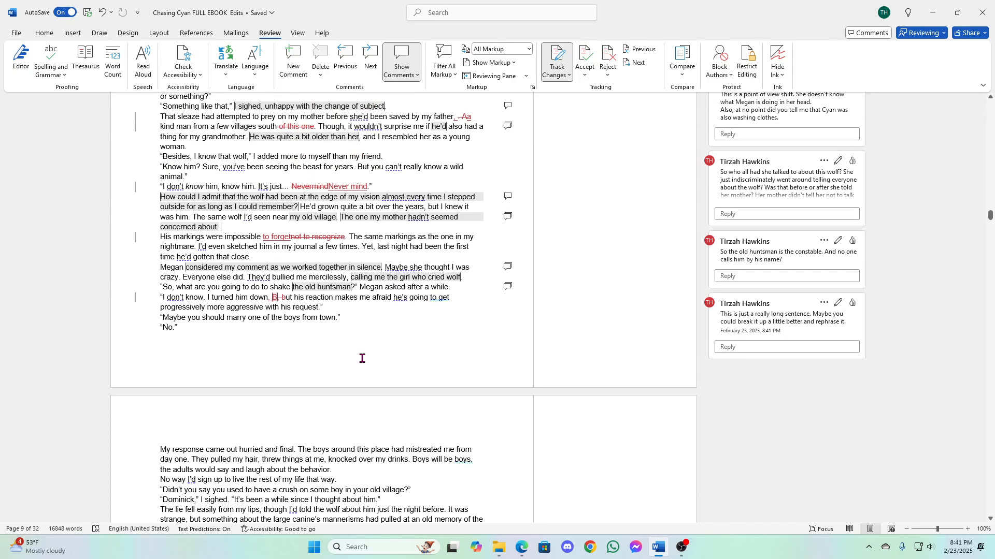
{"action": "scroll", "coordinate": [362, 359], "scroll_direction": "up", "scroll_amount": 10}
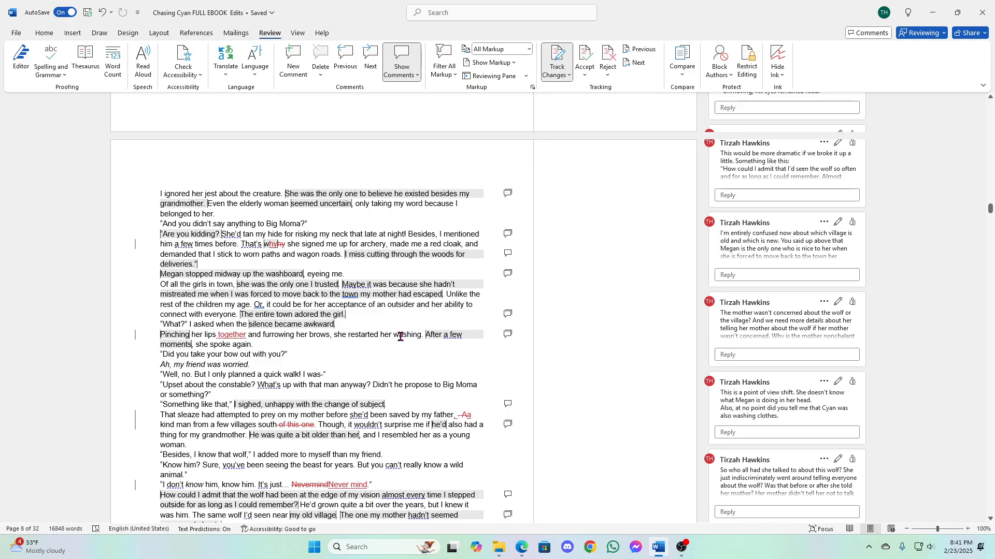
{"action": "scroll", "coordinate": [400, 336], "scroll_direction": "down", "scroll_amount": 15}
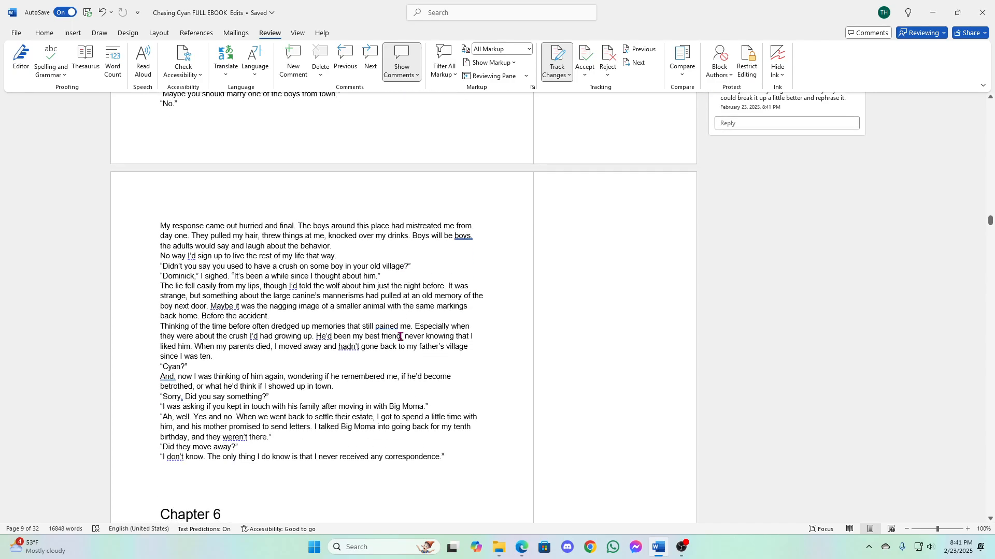
{"action": "scroll", "coordinate": [400, 337], "scroll_direction": "up", "scroll_amount": 10}
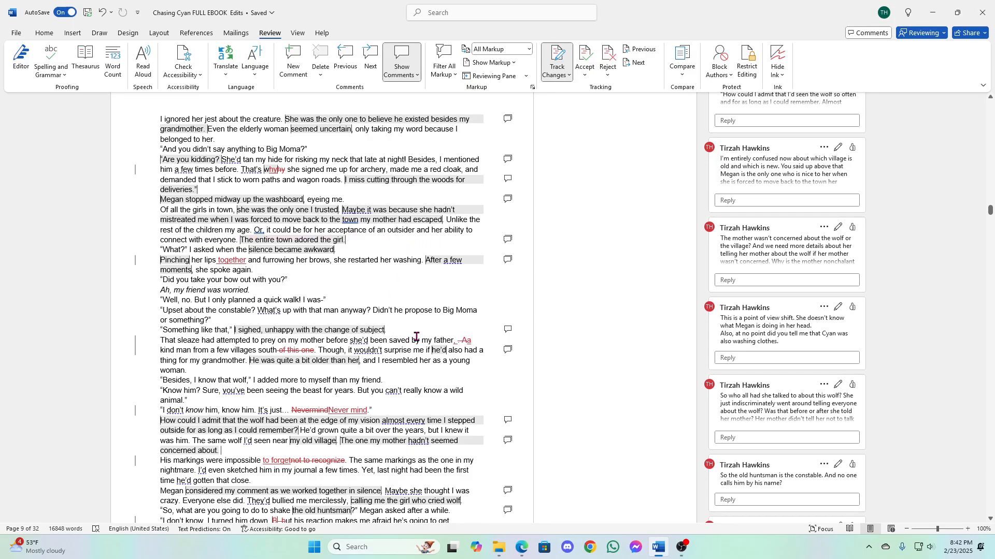
{"action": "scroll", "coordinate": [421, 362], "scroll_direction": "down", "scroll_amount": 10}
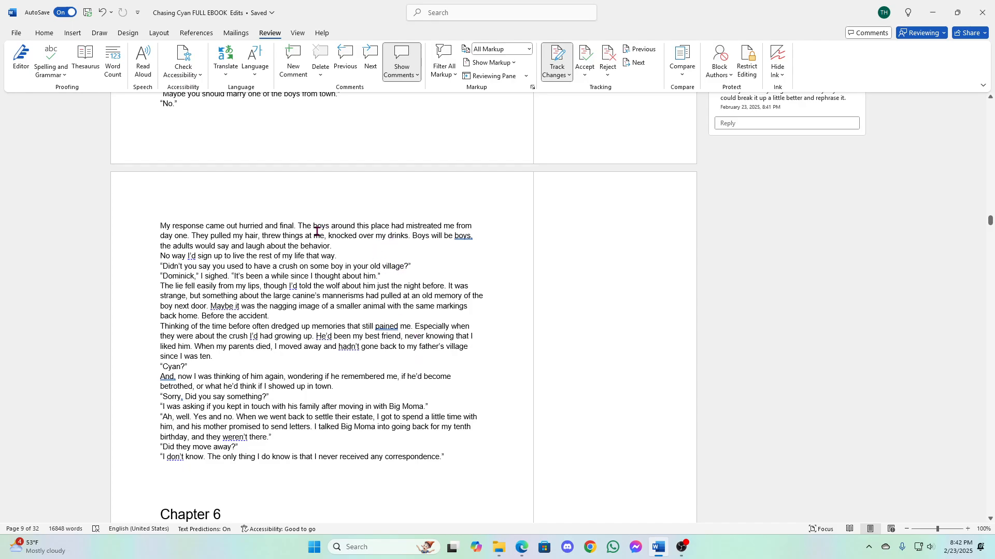
- Start a comment on "The boys around this place had mistreated me from day one." with "I thought you said she'd moved back to this town"
{"action": "left_click_drag", "start_coordinate": [299, 227], "coordinate": [190, 237]}
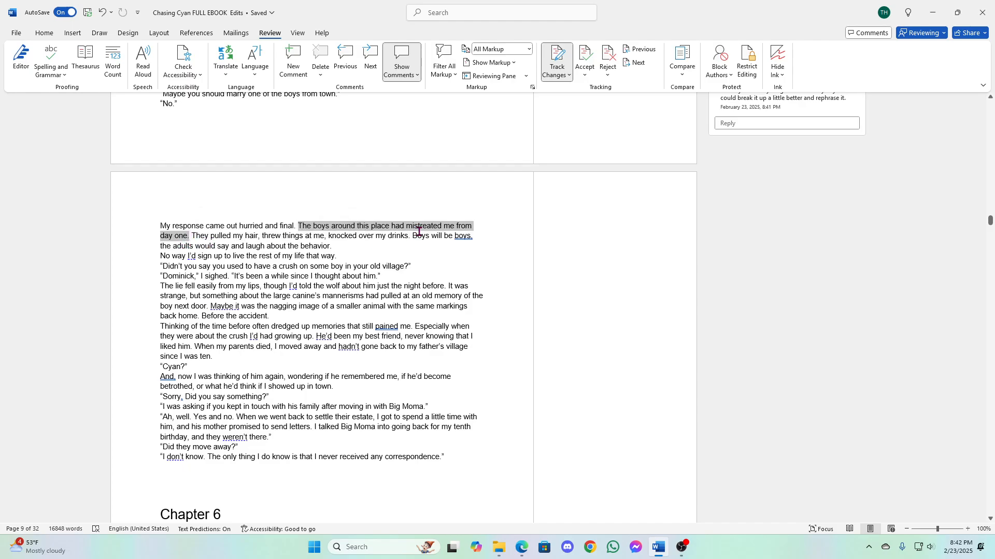
{"action": "right_click", "coordinate": [342, 227]}
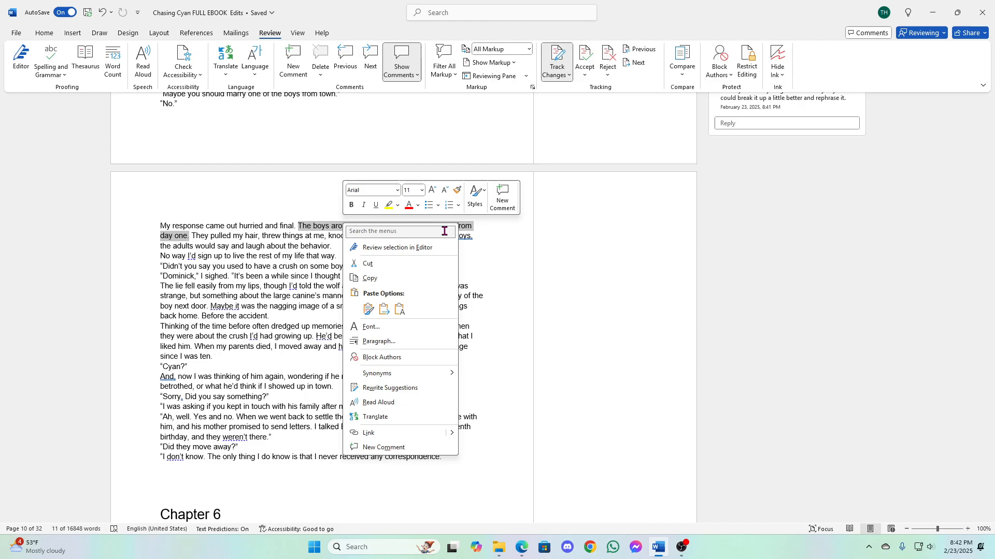
{"action": "left_click", "coordinate": [502, 197]}
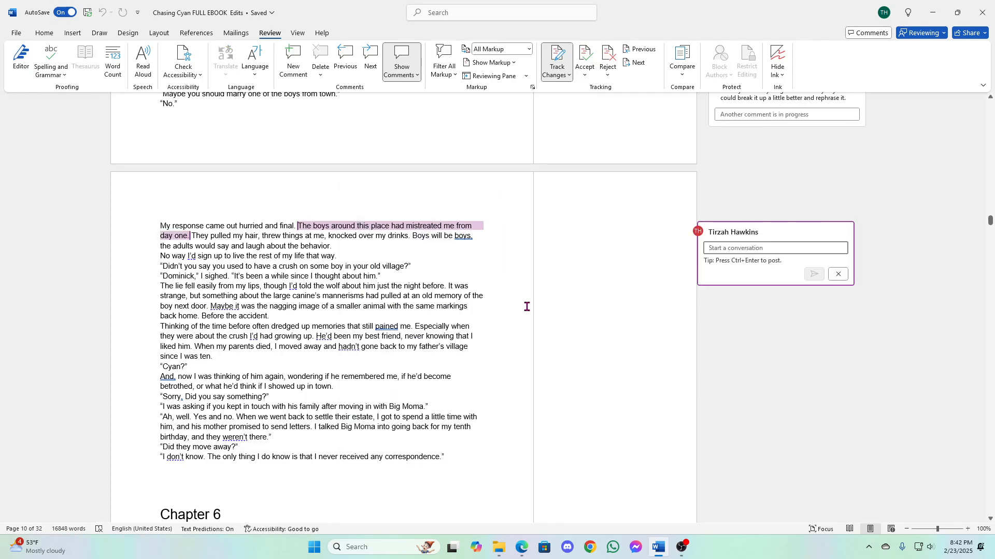
{"action": "type", "text": "I thought you said she'd m"}
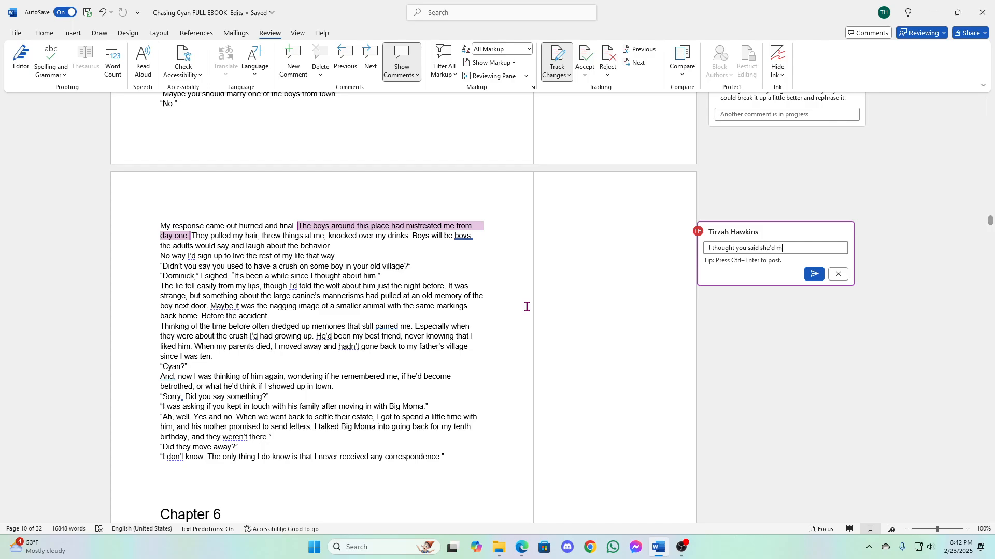
{"action": "type", "text": "oved back to this town. So th"}
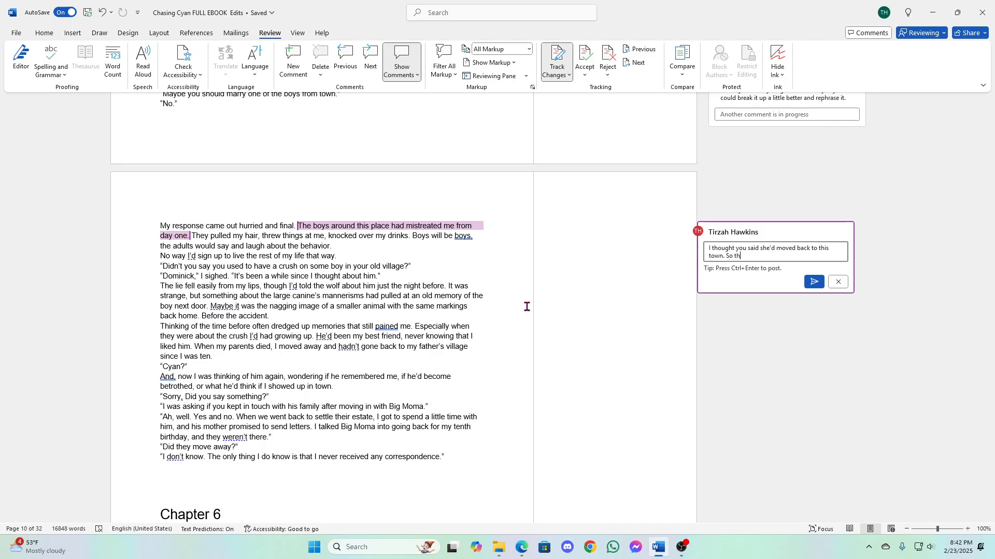
{"action": "type", "text": "e boys were doing this to her when she was a ba"}
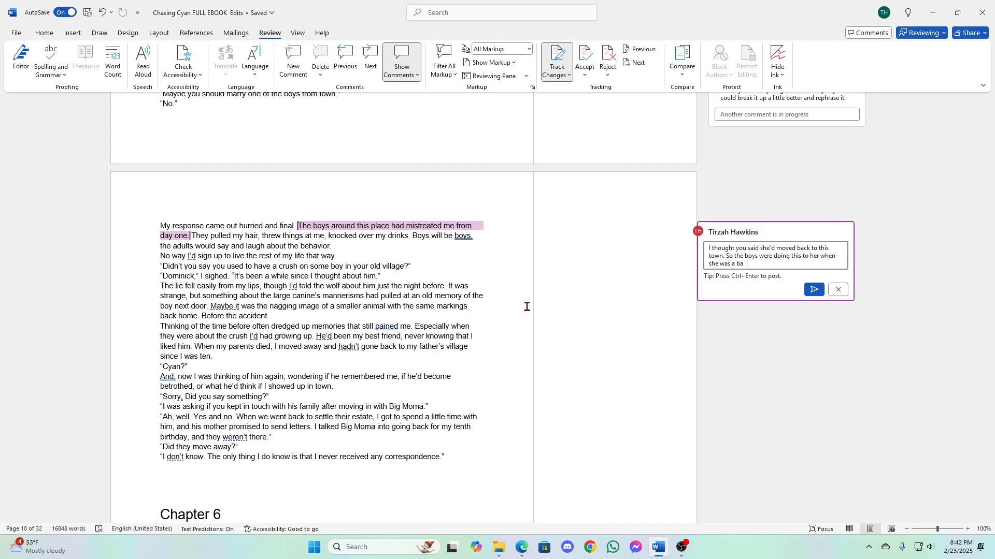
{"action": "type", "text": "by?"}
- Finish the comment about the boys with "This town thing is confusing without names." and post it
{"action": "type", "text": "YThi"}
{"action": "key", "text": "BackSpace"}
{"action": "key", "text": "BackSpace"}
{"action": "key", "text": "BackSpace"}
{"action": "key", "text": "BackSpace"}
{"action": "type", "text": "This town thing is confusing without names."}
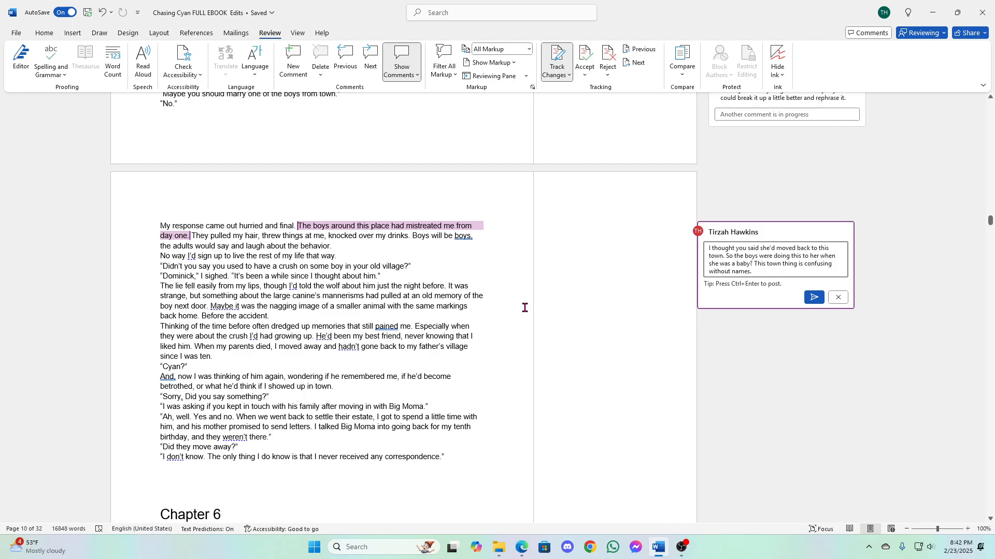
{"action": "left_click", "coordinate": [814, 298]}
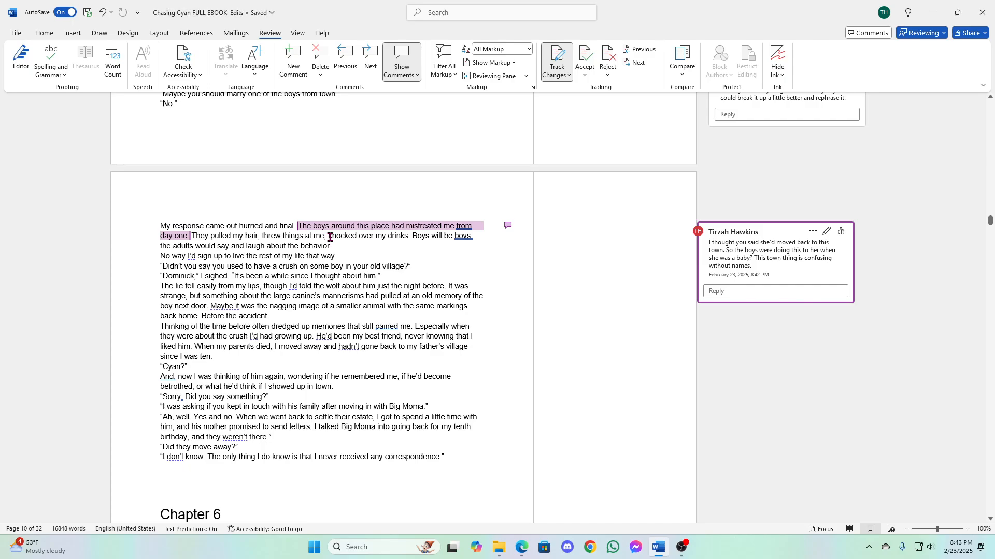
- Start a comment on "knocked over my drinks" with "What sort of drinks are these kids walking around with in these villages?"
{"action": "left_click_drag", "start_coordinate": [330, 237], "coordinate": [408, 237]}
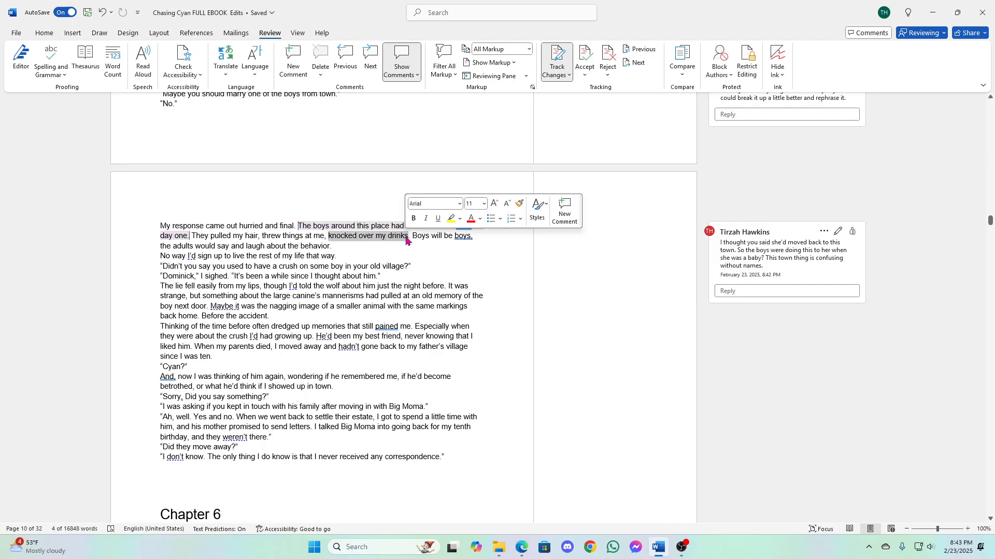
{"action": "left_click", "coordinate": [565, 208]}
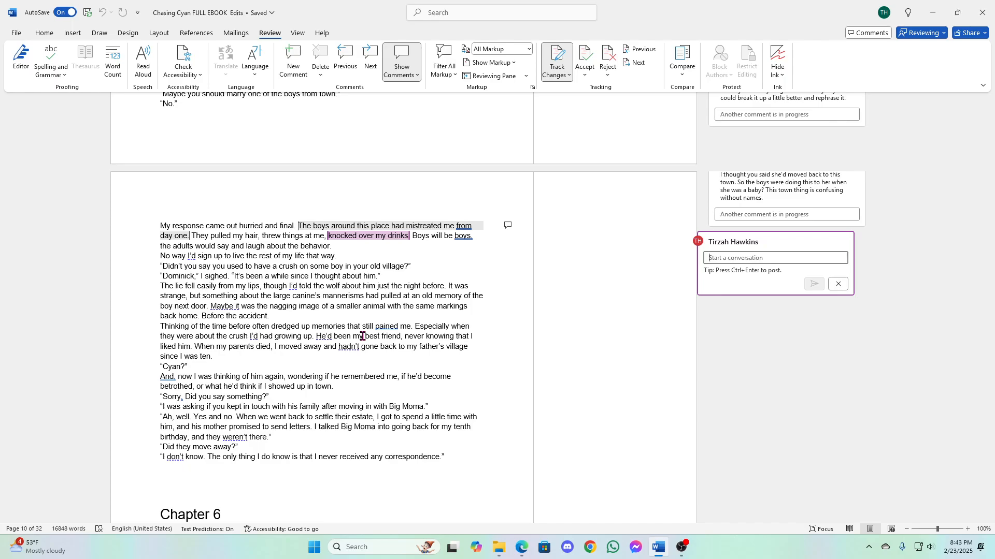
{"action": "type", "text": "What sort "}
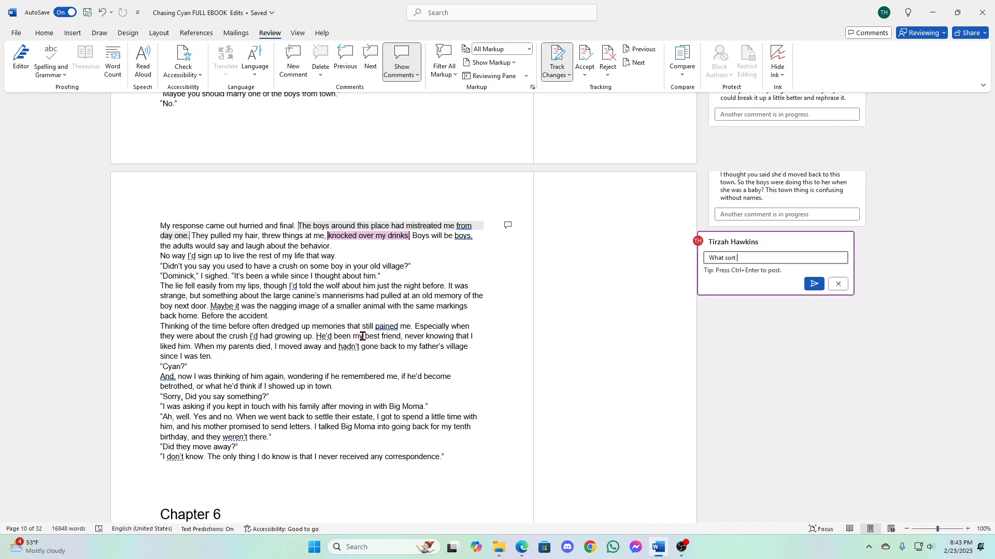
{"action": "type", "text": "of drinks ar e"}
{"action": "key", "text": "BackSpace"}
{"action": "key", "text": "BackSpace"}
{"action": "type", "text": "e these kids walking around with in thes "}
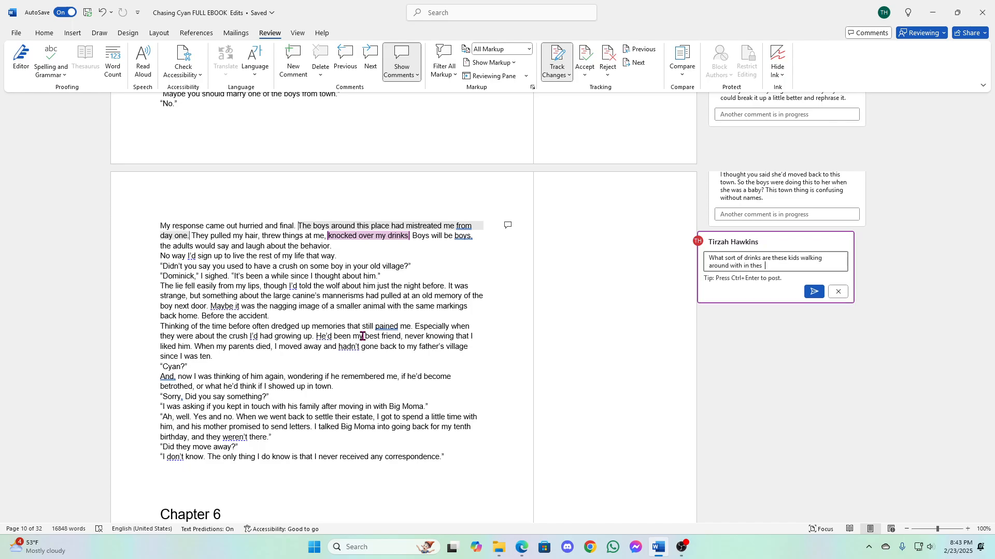
{"action": "type", "text": "f"}
{"action": "key", "text": "BackSpace"}
{"action": "type", "text": "villages? This seems random."}
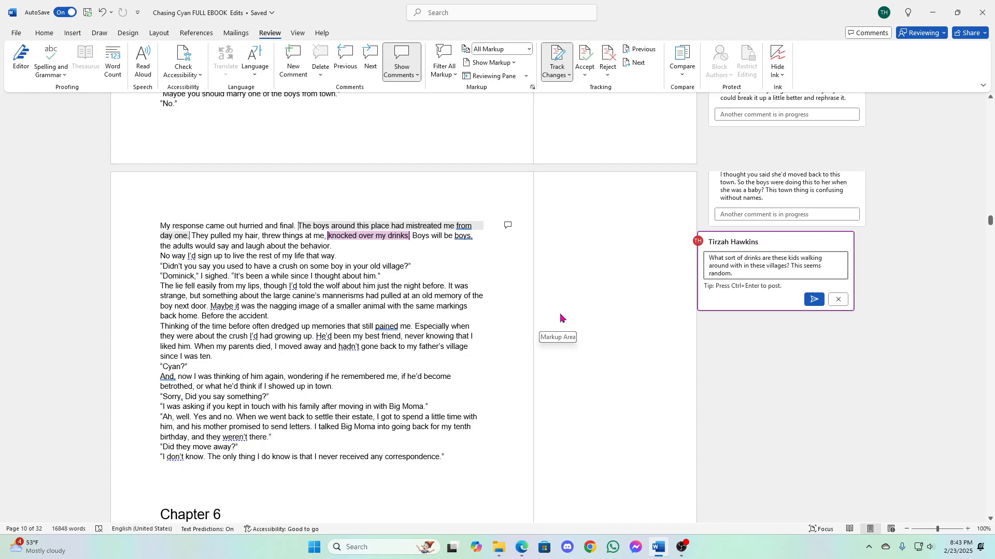
- Finish the drinks comment with "This seems random." and post it
{"action": "left_click", "coordinate": [813, 299]}
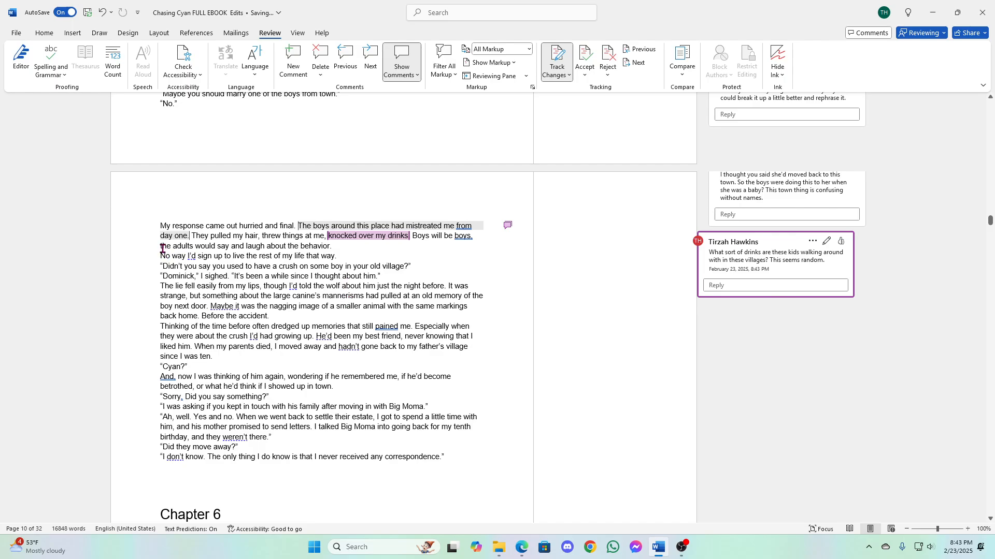
- Comment on "the adults would say and laugh about the behavior" with "No wonder the kids are brats because these adults are jerks." and post it
{"action": "left_click_drag", "start_coordinate": [163, 248], "coordinate": [330, 247]}
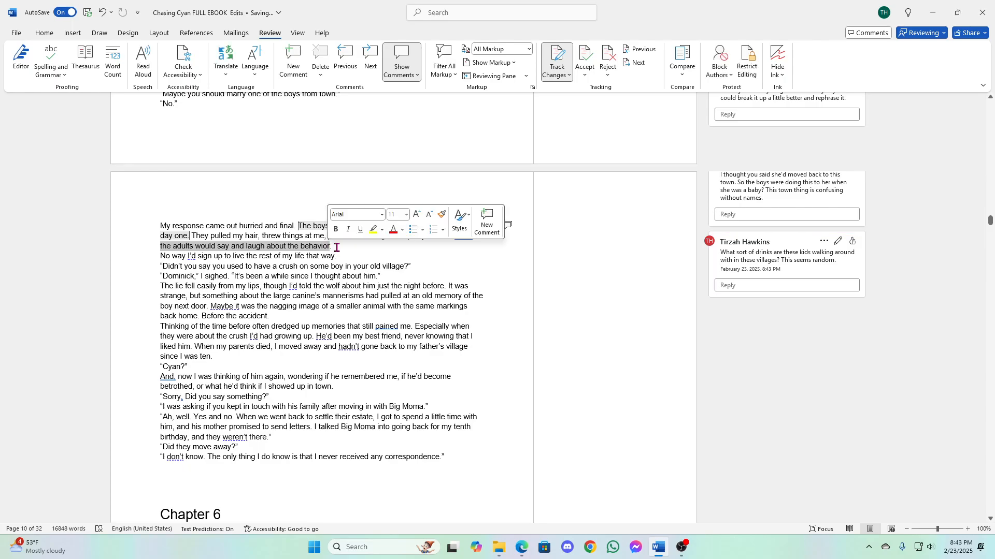
{"action": "left_click", "coordinate": [485, 224]}
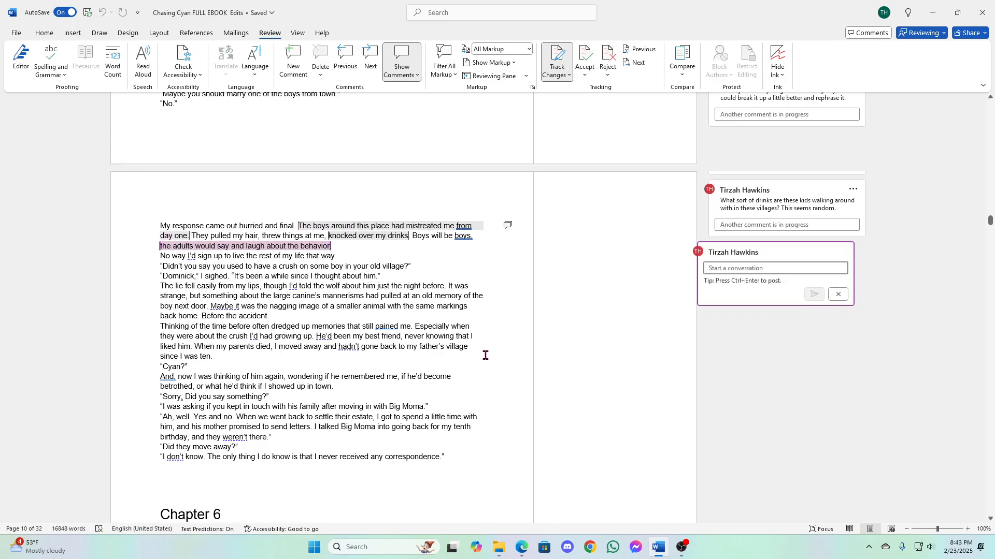
{"action": "type", "text": "No wonder the kids are brats be"}
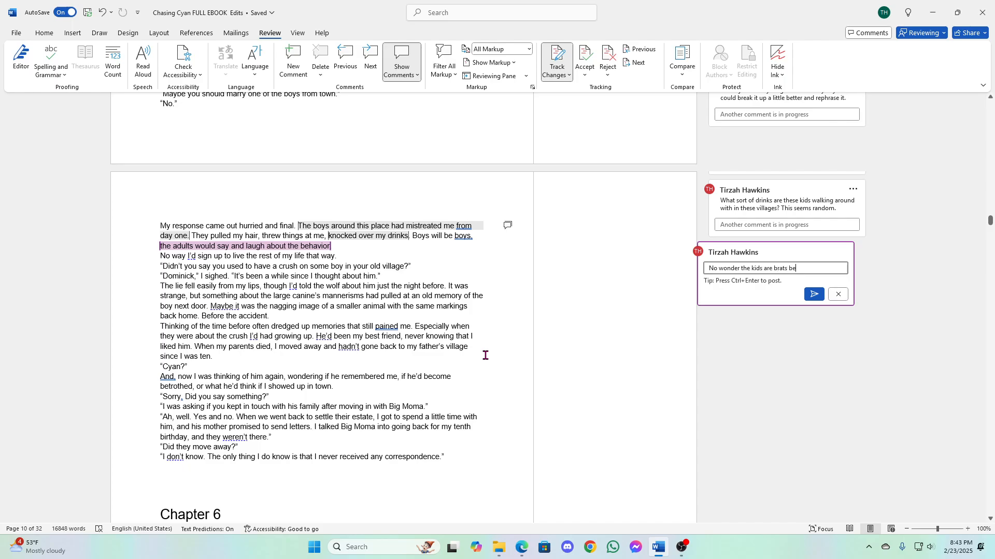
{"action": "type", "text": "cause these adults are"}
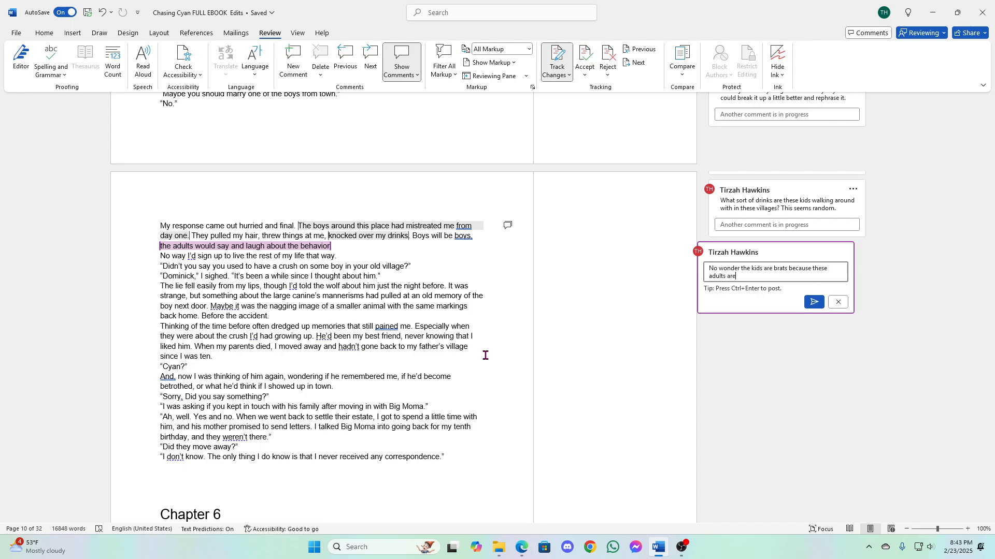
{"action": "type", "text": " jerks."}
{"action": "left_click", "coordinate": [812, 303]}
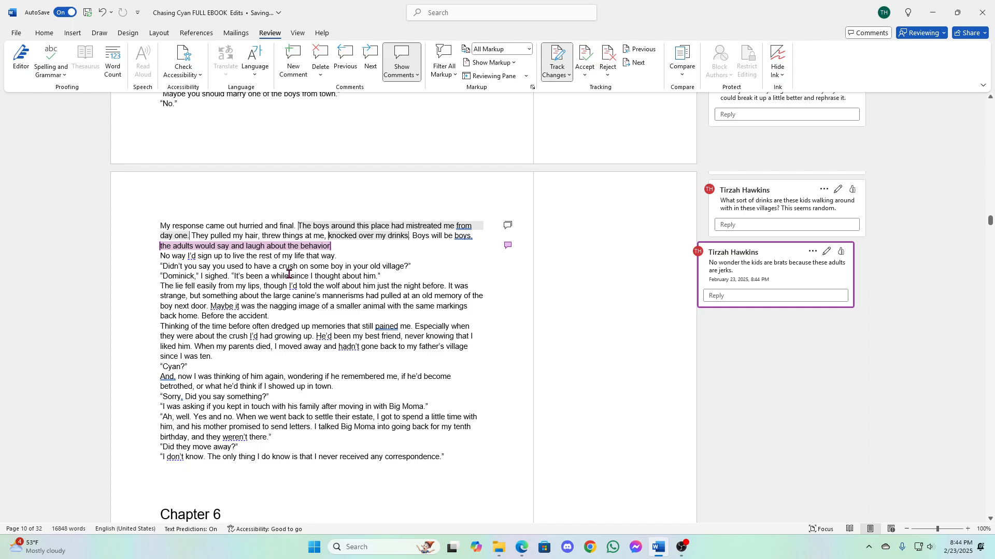
- Start a comment on "sighed" before "It's been a while since I thought about him" with "She's sighed in this scene already."
{"action": "left_click", "coordinate": [288, 274]}
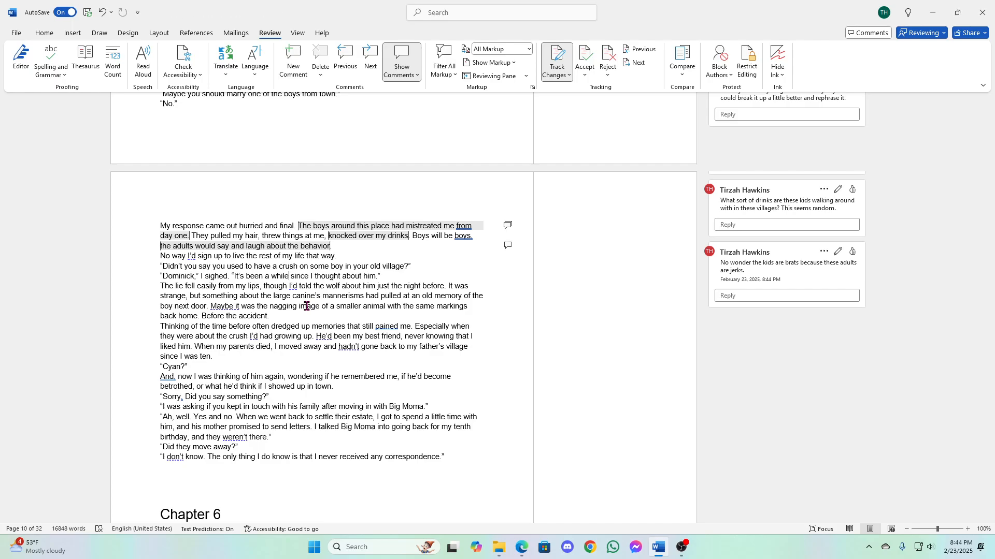
{"action": "scroll", "coordinate": [307, 306], "scroll_direction": "up", "scroll_amount": 3}
{"action": "scroll", "coordinate": [306, 307], "scroll_direction": "up", "scroll_amount": 2}
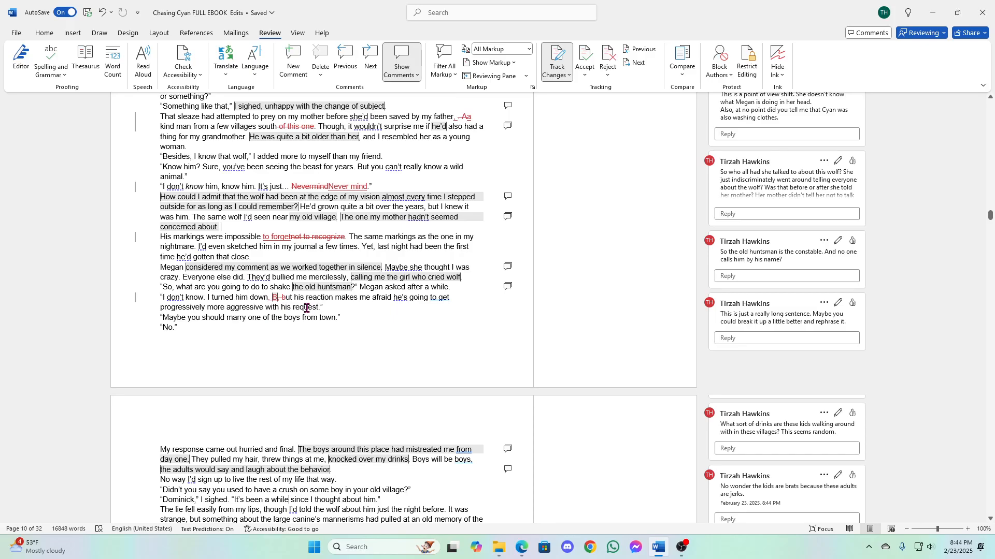
{"action": "scroll", "coordinate": [306, 308], "scroll_direction": "up", "scroll_amount": 2}
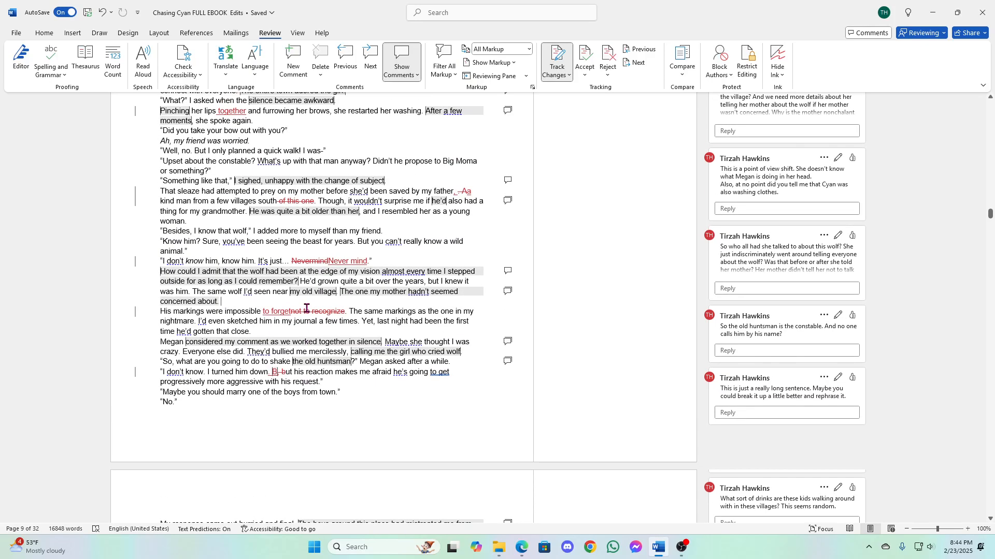
{"action": "scroll", "coordinate": [306, 308], "scroll_direction": "down", "scroll_amount": 8}
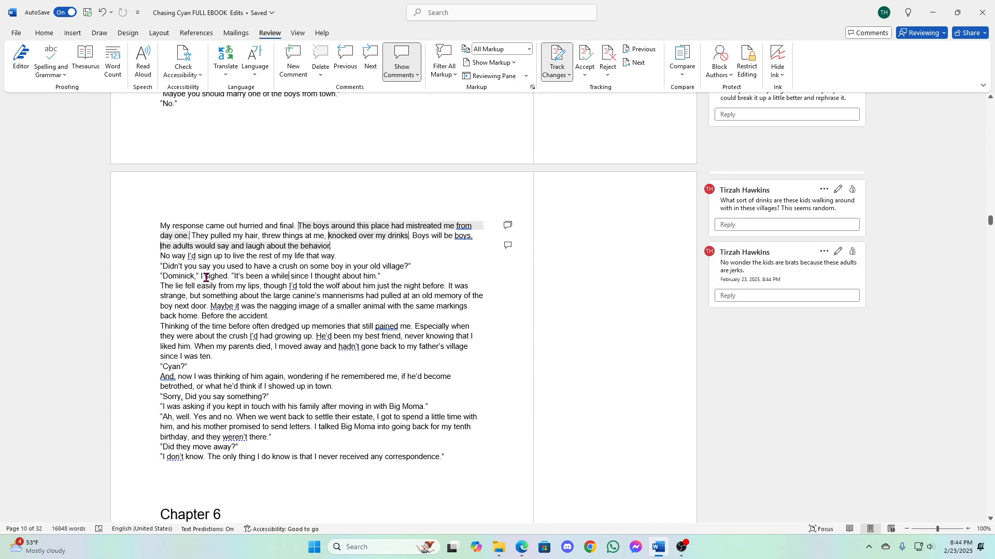
{"action": "left_click_drag", "start_coordinate": [204, 276], "coordinate": [227, 278]}
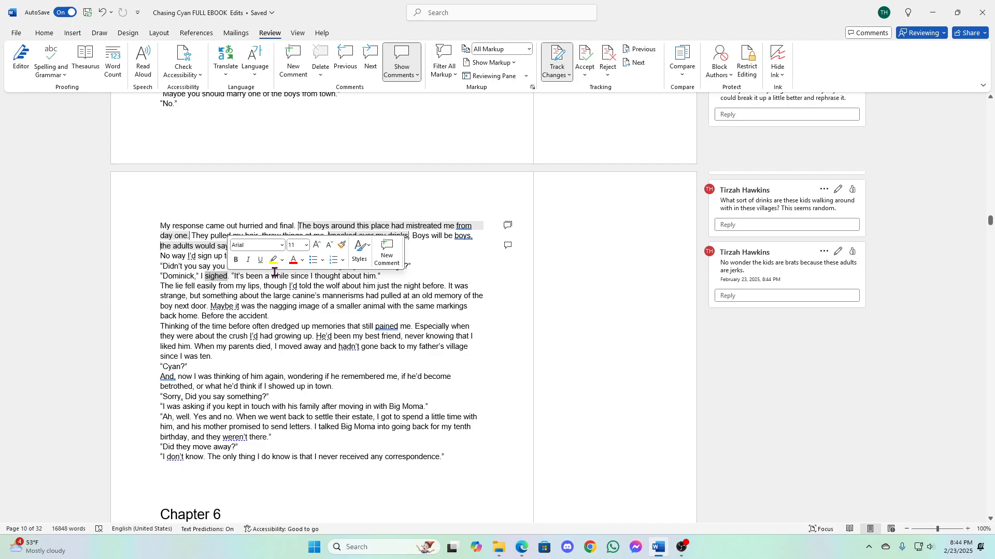
{"action": "left_click", "coordinate": [402, 262]}
{"action": "type", "text": "She's"}
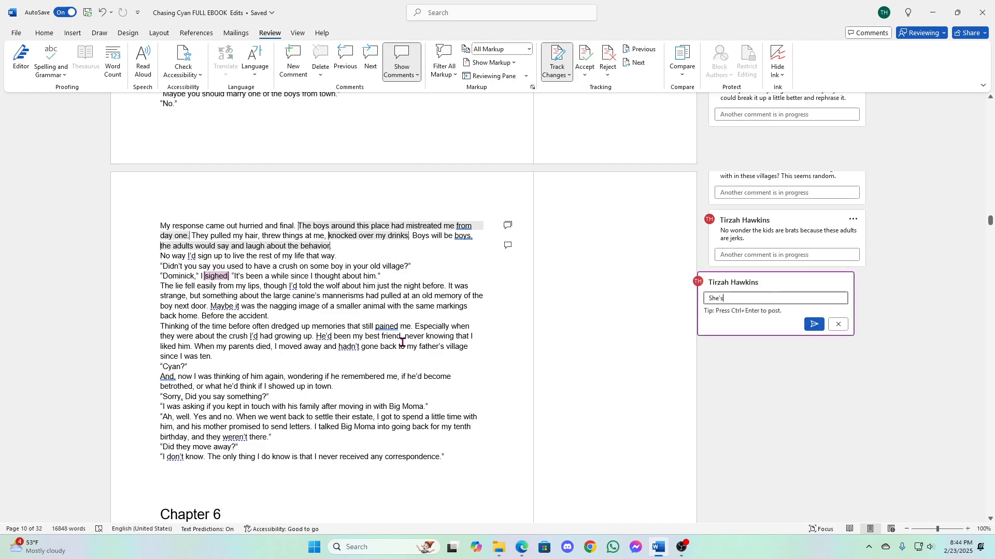
{"action": "type", "text": " sighed in this scene already."}
- Finish the comment on "sighed" with "Maybe give us a glimpse of what she's feeling." and post it
{"action": "type", "text": "Maybe give"}
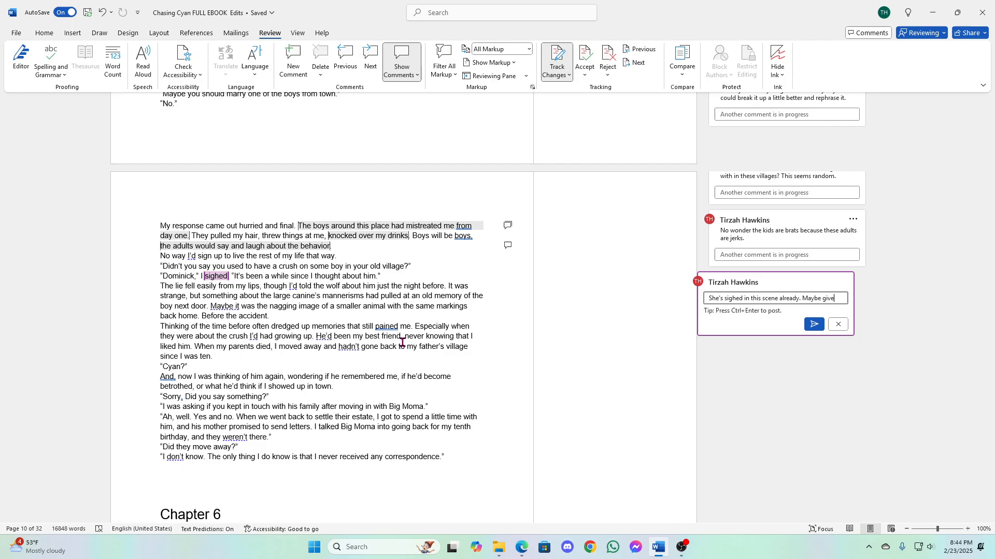
{"action": "type", "text": " us a glimps"}
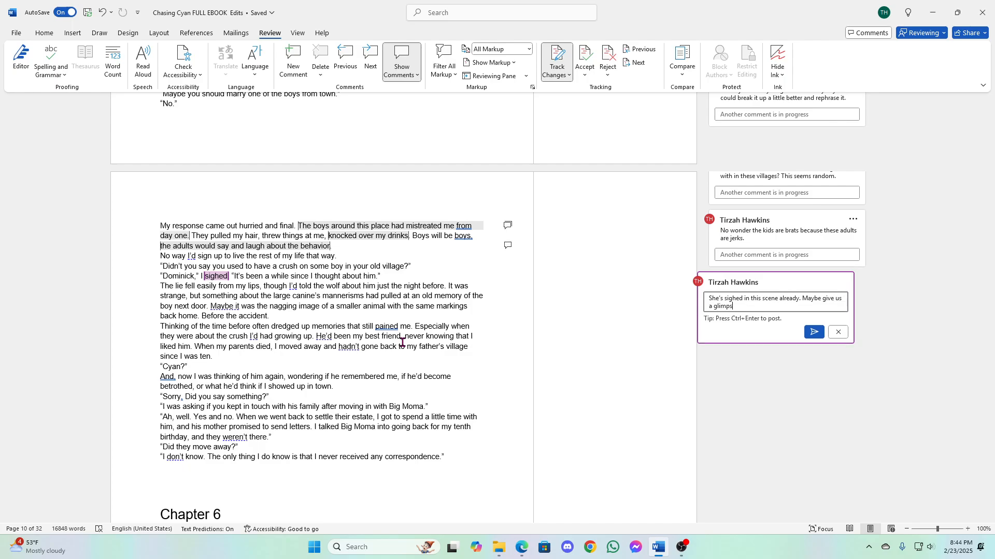
{"action": "type", "text": "e of what she's feeling."}
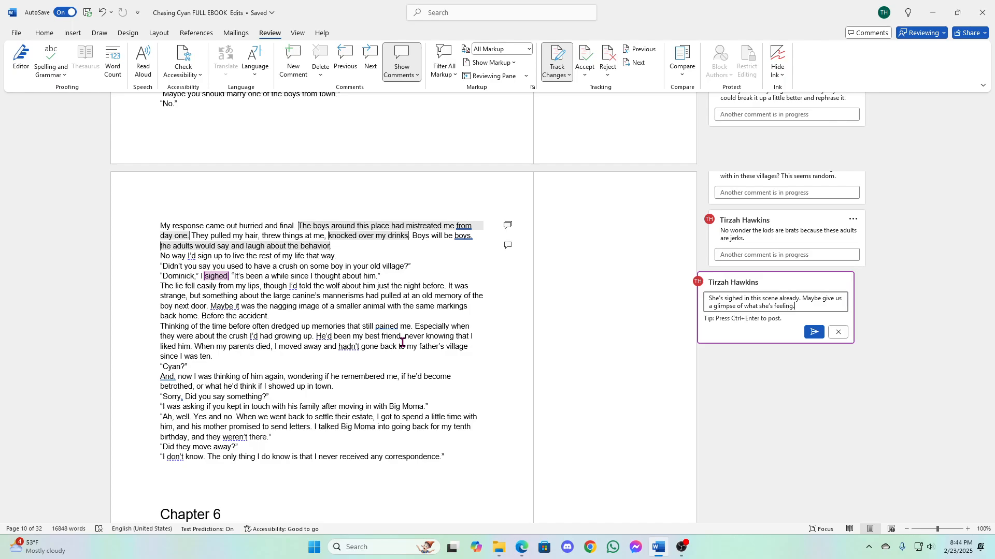
{"action": "left_click", "coordinate": [813, 333]}
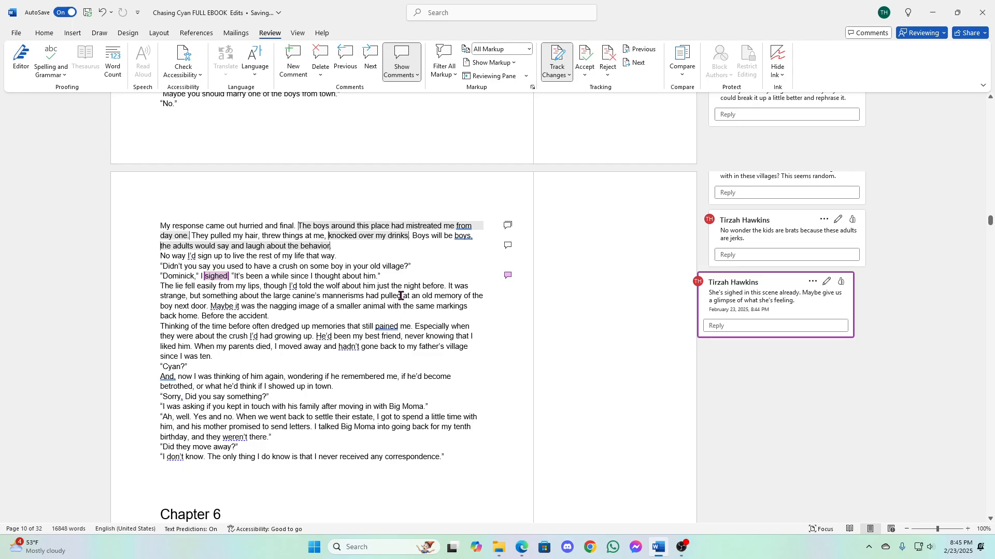
- Insert "I couldn't explain why" before "It was strange" in the paragraph about the lie
{"action": "left_click", "coordinate": [448, 287]}
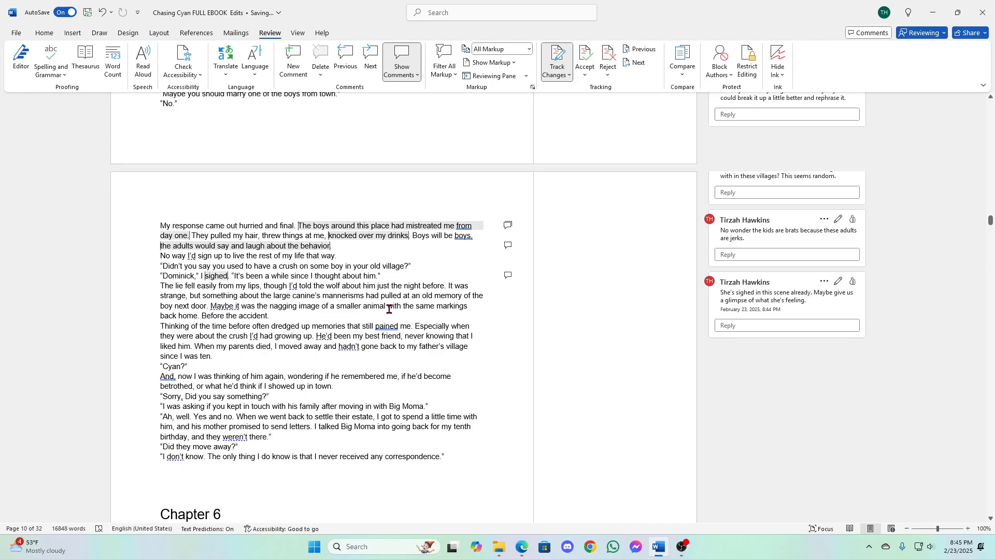
{"action": "type", "text": "I couldn't el"}
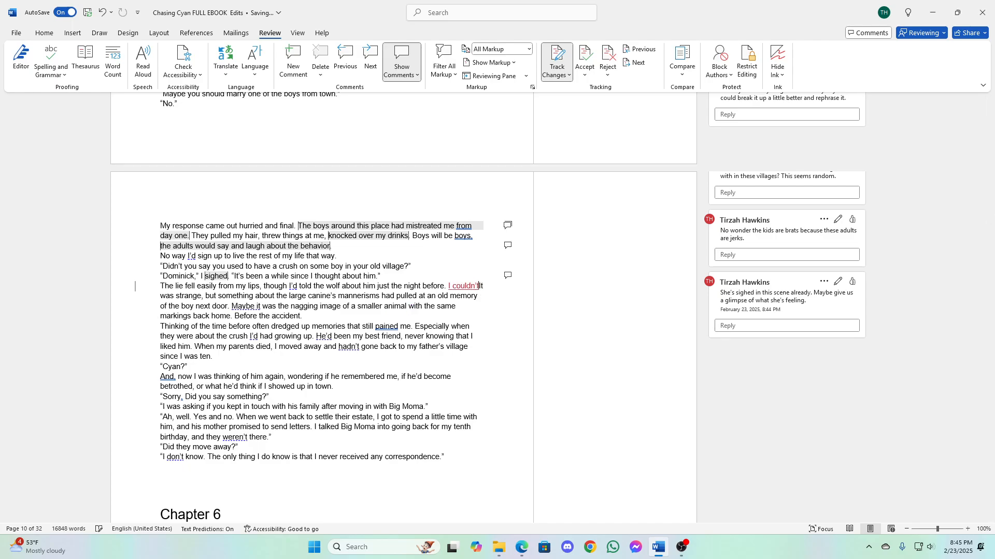
{"action": "type", "text": "xplain why It was strange, but something about the large canine’s mannerisms had pulled at"}
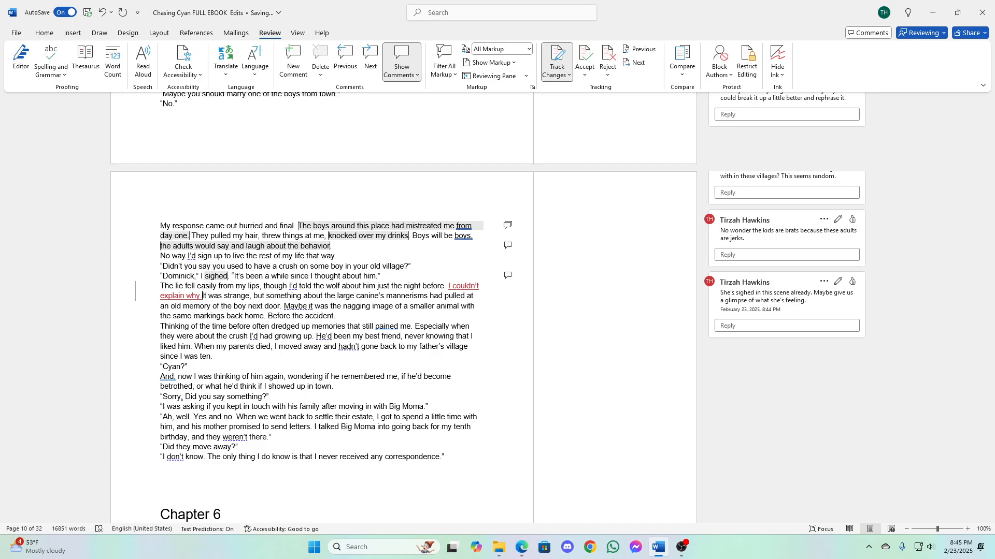
- Delete "It was strange," and capitalize the following "but" so the next sentence starts with "But something about the large canine's mannerisms"
{"action": "key", "text": "Delete"}
{"action": "key", "text": "Delete"}
{"action": "key", "text": "Delete"}
{"action": "key", "text": "Delete"}
{"action": "key", "text": "Delete"}
{"action": "key", "text": "Delete"}
{"action": "key", "text": "Delete"}
{"action": "key", "text": "Delete"}
{"action": "key", "text": "Delete"}
{"action": "key", "text": "Delete"}
{"action": "key", "text": "Delete"}
{"action": "key", "text": "Delete"}
{"action": "key", "text": "Delete"}
{"action": "key", "text": "Delete"}
{"action": "key", "text": "Delete"}
{"action": "type", "text": "B"}
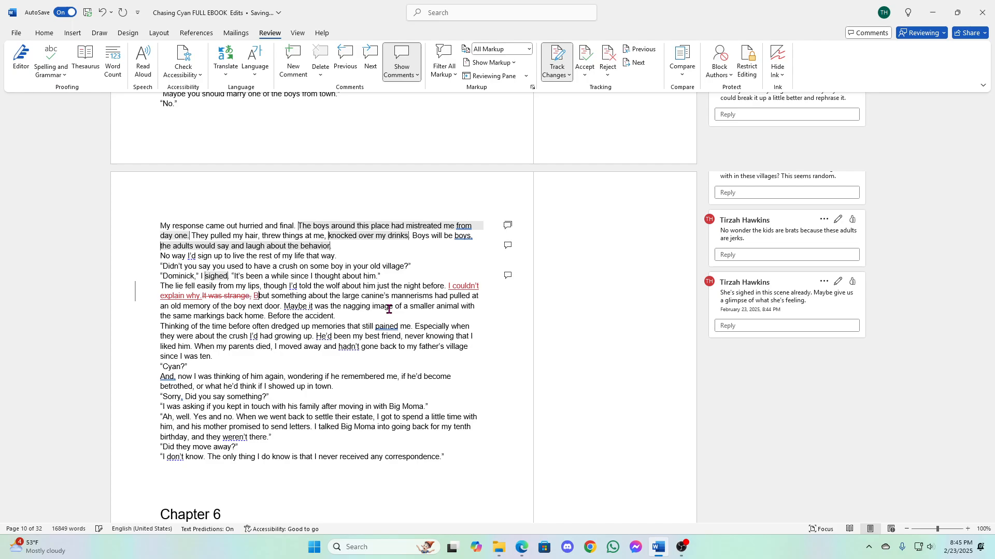
{"action": "key", "text": "Delete"}
- Comment on the sentence about the nagging image of a smaller animal with "Isn't she convinced that it's the same wolf? Just grown up?" and post it
{"action": "mouse_move", "coordinate": [284, 307]}
{"action": "left_mouse_down"}
{"action": "mouse_move", "coordinate": [265, 314]}
{"action": "mouse_move", "coordinate": [284, 319]}
{"action": "left_mouse_up"}
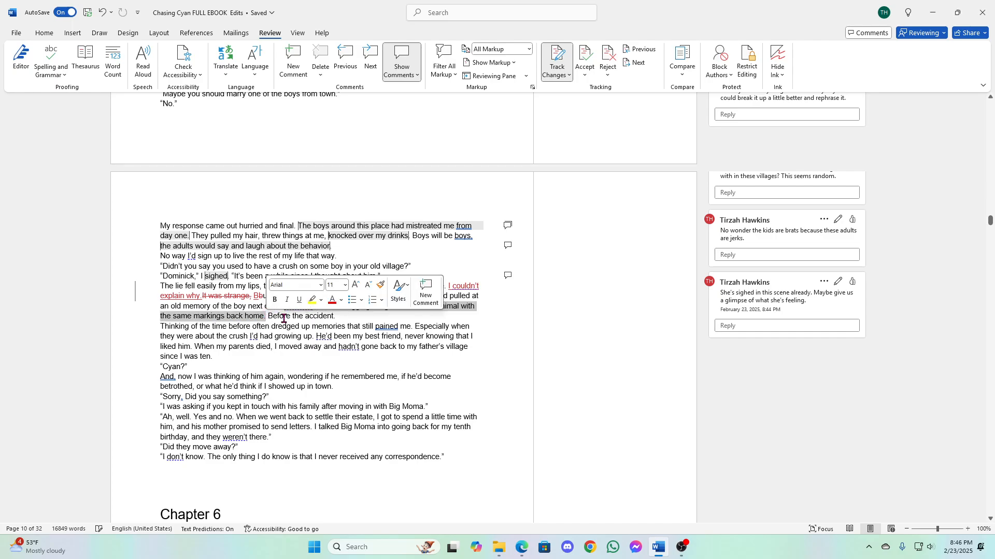
{"action": "left_click", "coordinate": [426, 293]}
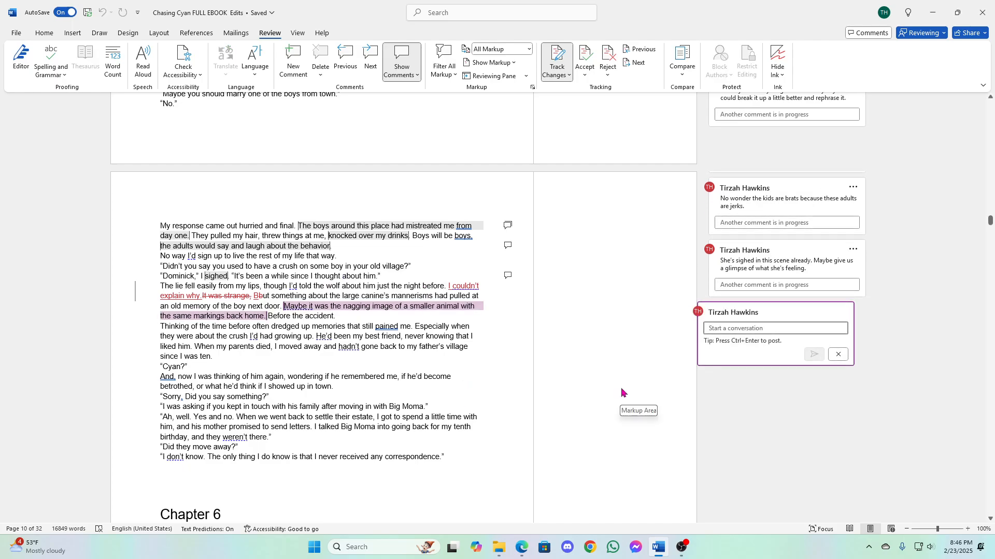
{"action": "type", "text": "Isn't she convin"}
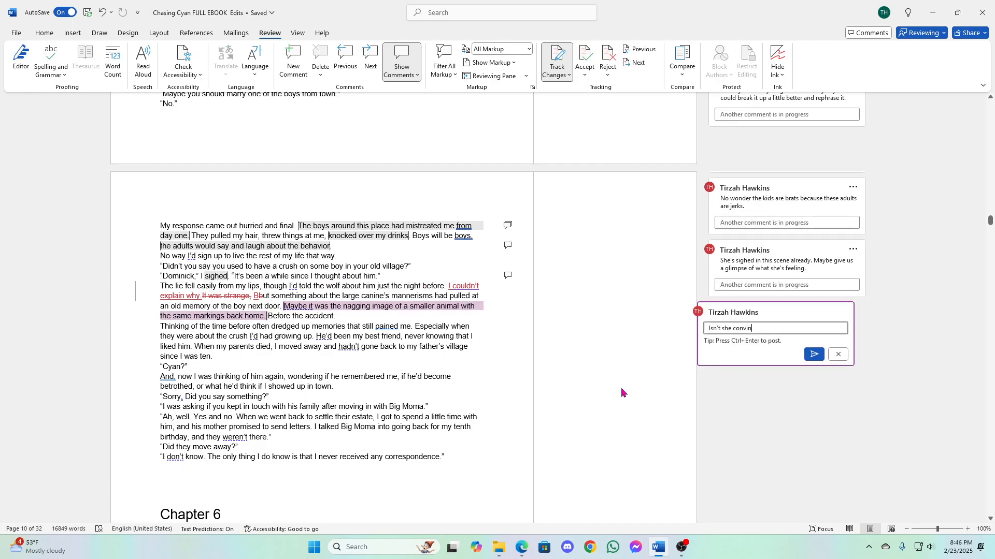
{"action": "type", "text": "ced that it's the same wolf? Just grown up?"}
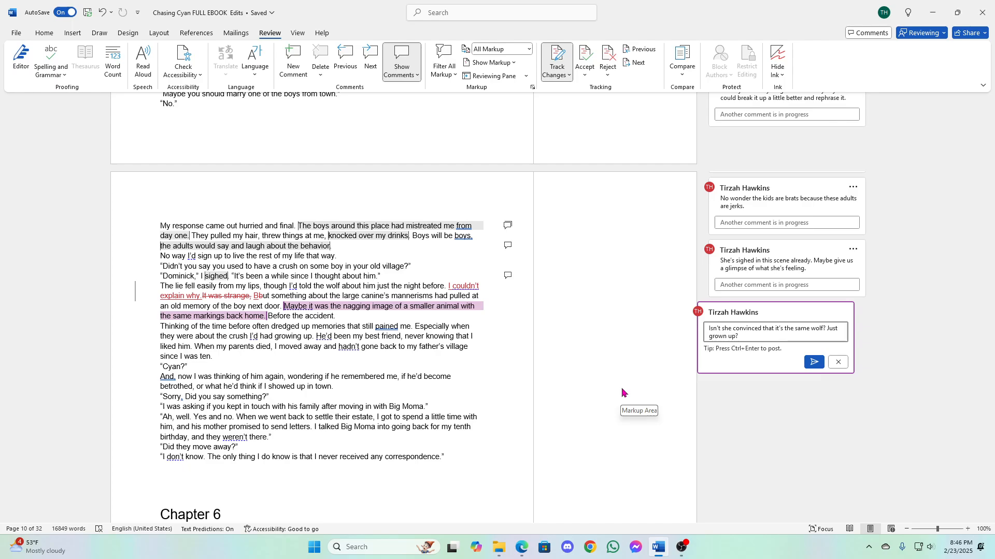
{"action": "left_click", "coordinate": [815, 362]}
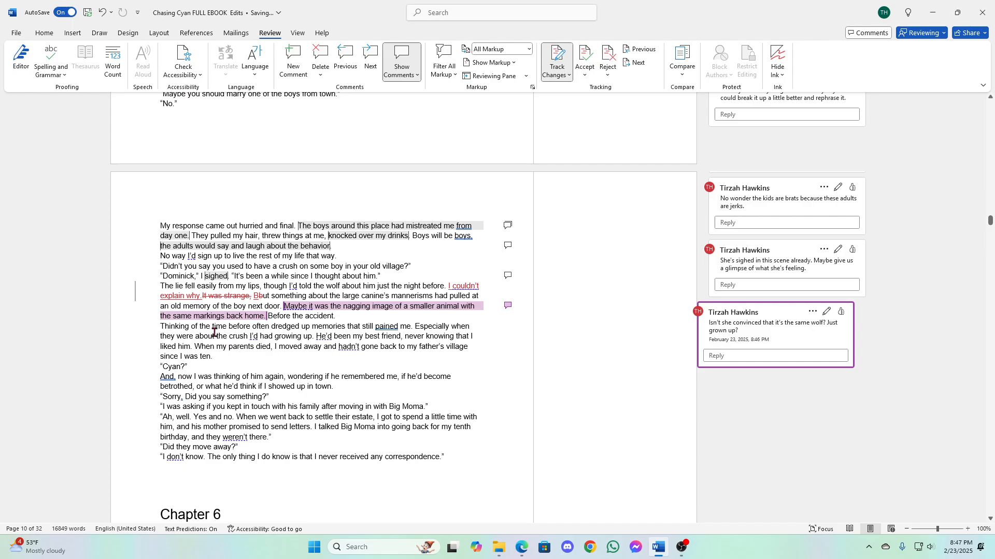
- Insert "I was forced to move" after "Thinking of the time before"
{"action": "left_click", "coordinate": [253, 330]}
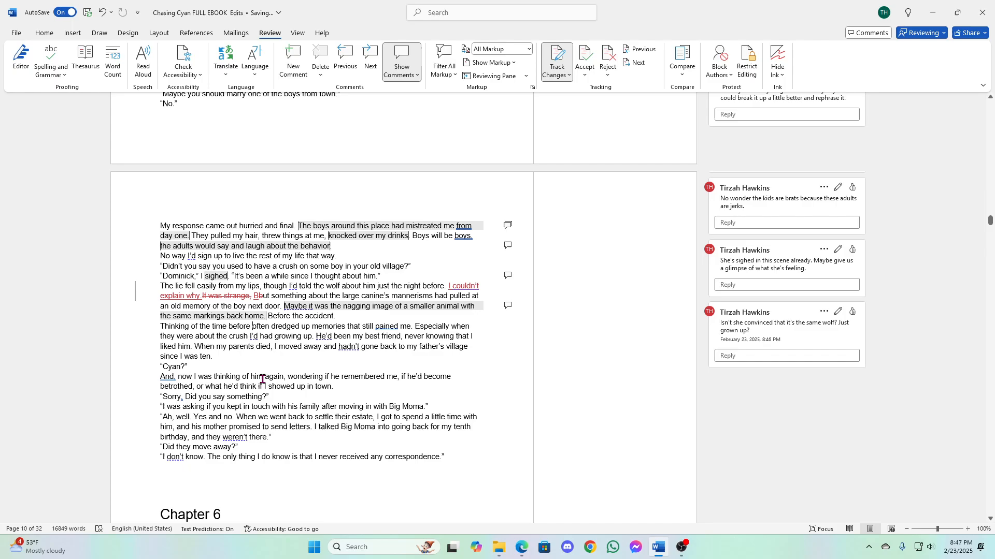
{"action": "type", "text": "I was forced to move"}
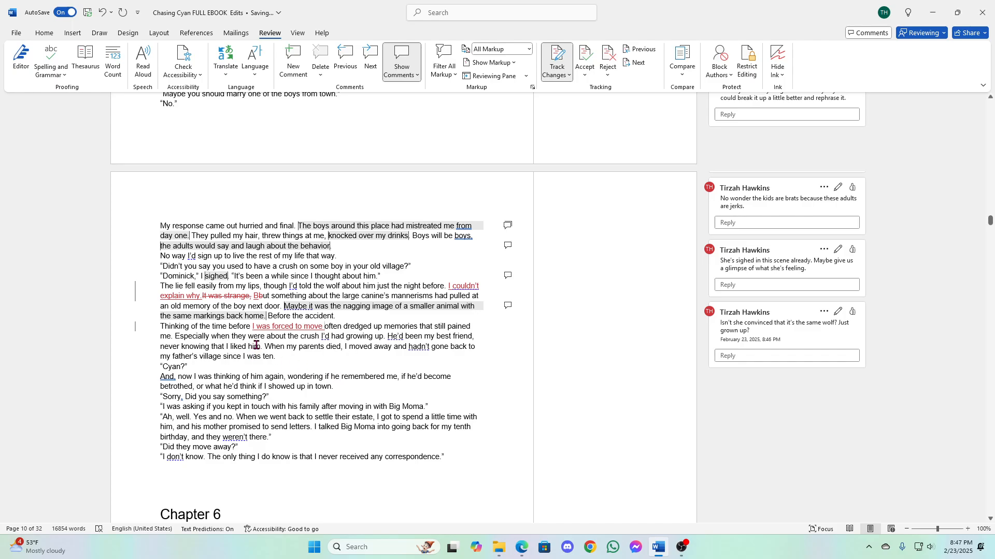
- Draft a comment on "before I was forced to move" with "Wasn't she forced to move because of the accident? This is just a way to clarify."
{"action": "left_click_drag", "start_coordinate": [228, 327], "coordinate": [325, 327]}
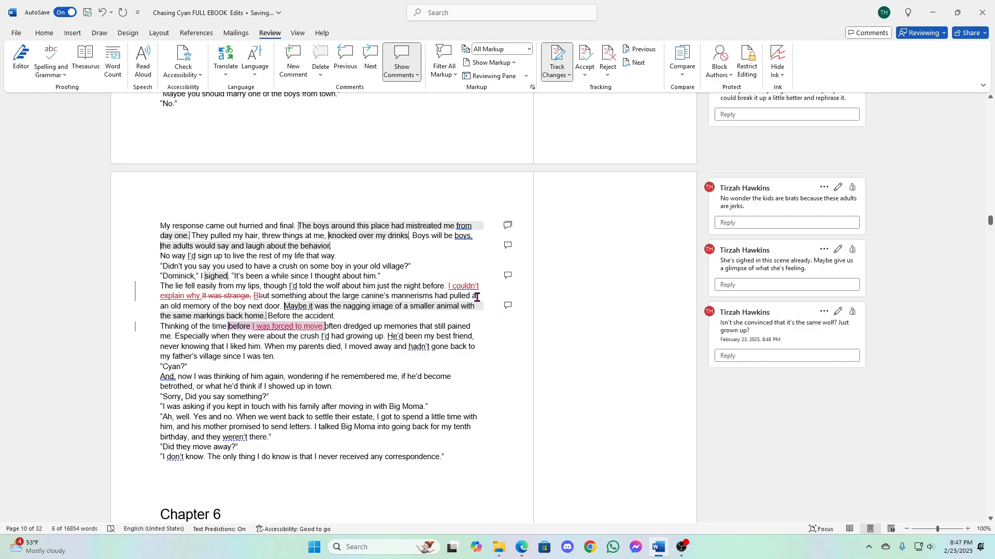
{"action": "key", "text": "ctrl+alt+m"}
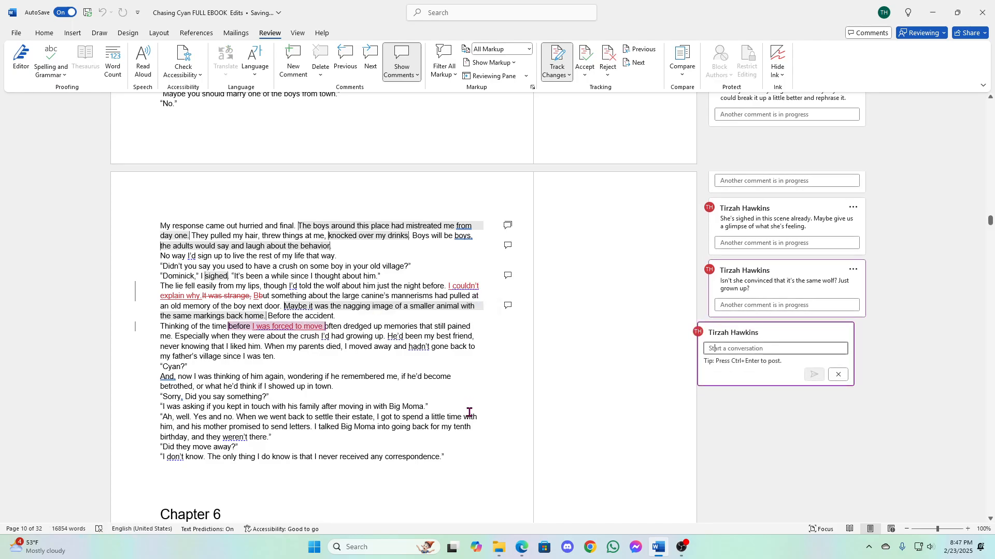
{"action": "type", "text": "Wasn't she for"}
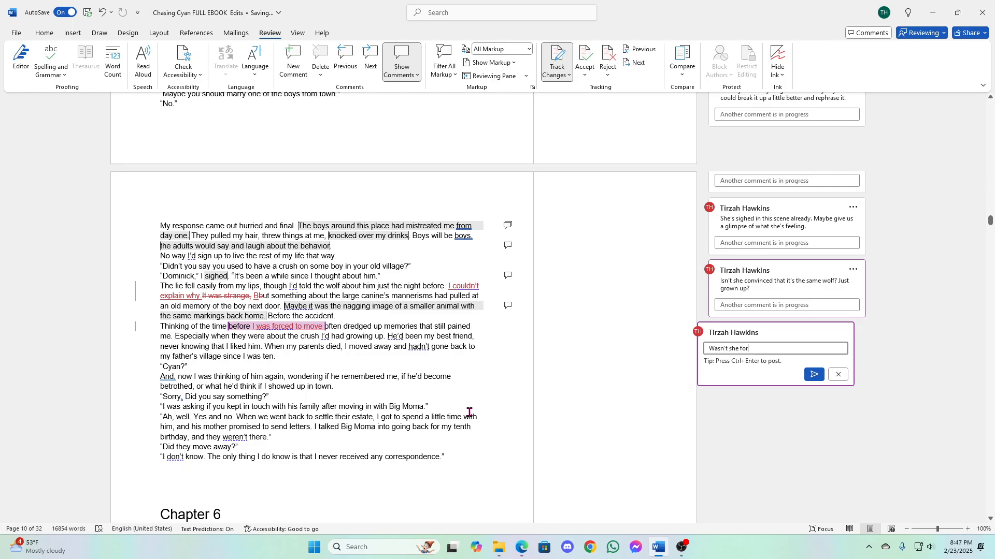
{"action": "type", "text": "ced to move because of the e"}
{"action": "type", "text": "ccident?"}
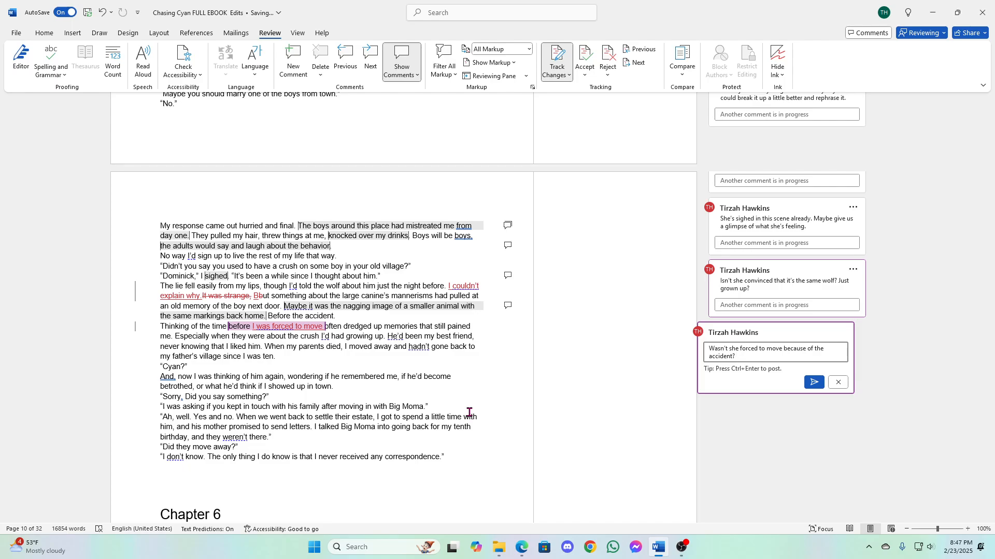
{"action": "type", "text": " This is just a wa y to clarify."}
- Replace "the" before "crush" with "my childhood" in the sentence starting "Especially when they were about"
{"action": "left_click", "coordinate": [289, 337]}
{"action": "type", "text": "my ch"}
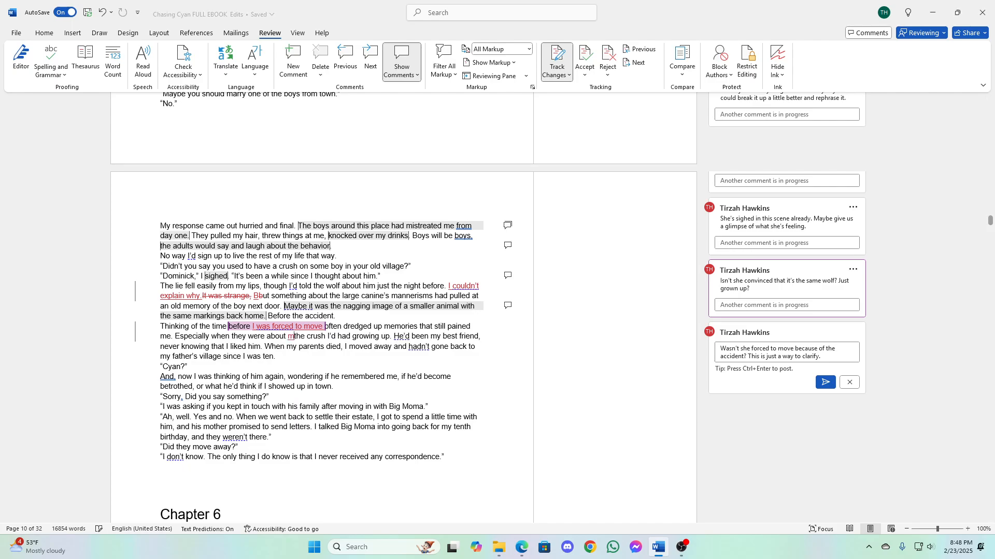
{"action": "type", "text": "ildhood"}
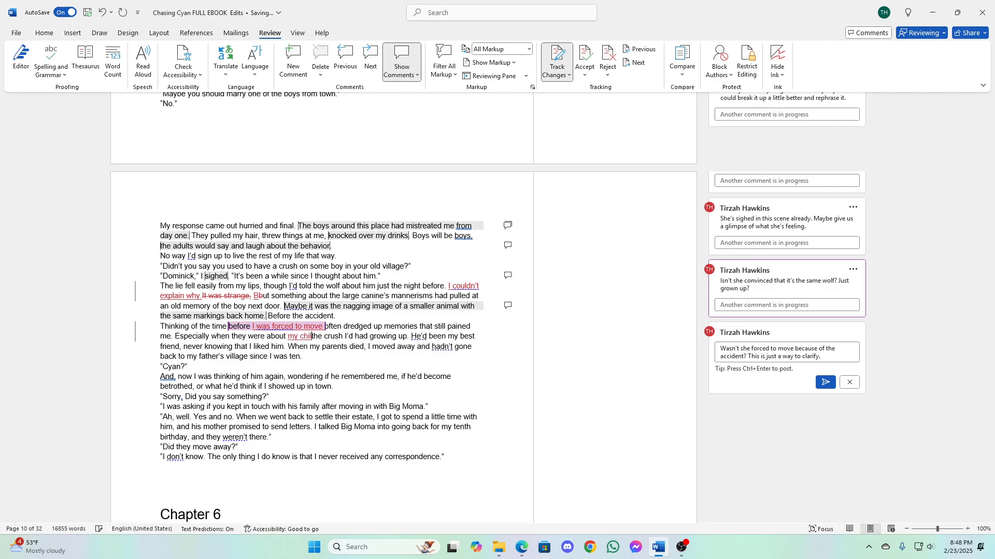
{"action": "key", "text": "Delete"}
{"action": "key", "text": "Delete"}
{"action": "key", "text": "Delete"}
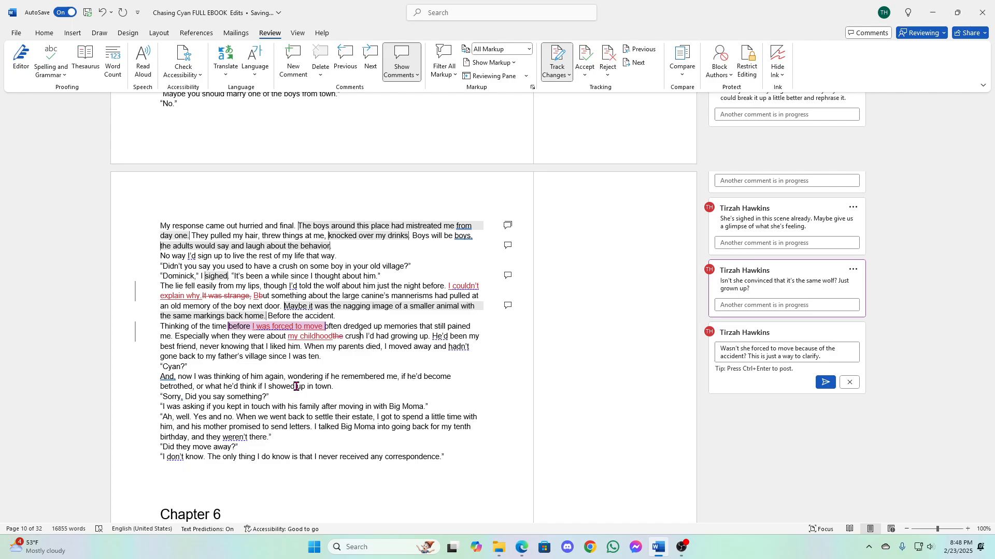
- Delete "I'd had growing up" after "crush" in the sentence starting "Especially when they were about"
{"action": "key", "text": "Delete"}
{"action": "key", "text": "Delete"}
{"action": "key", "text": "Delete"}
{"action": "key", "text": "Delete"}
{"action": "key", "text": "Delete"}
{"action": "key", "text": "Delete"}
{"action": "key", "text": "Delete"}
{"action": "key", "text": "Delete"}
{"action": "key", "text": "Delete"}
{"action": "key", "text": "Delete"}
{"action": "key", "text": "Delete"}
{"action": "key", "text": "Delete"}
{"action": "key", "text": "Delete"}
{"action": "key", "text": "Delete"}
{"action": "key", "text": "Delete"}
{"action": "key", "text": "Delete"}
{"action": "key", "text": "Delete"}
{"action": "key", "text": "Delete"}
{"action": "key", "text": "Delete"}
{"action": "key", "text": "Delete"}
{"action": "key", "text": "Delete"}
- Insert "I didn't want to ruin that by telling him I liked him" after "He'd been my best friend"
{"action": "type", "text": ", I didn't"}
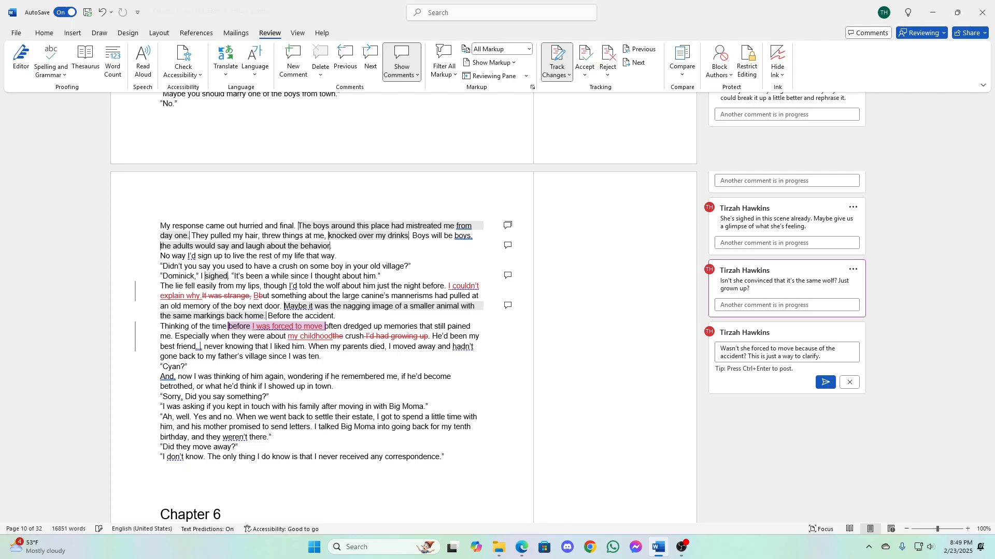
{"action": "type", "text": " want to ruin that "}
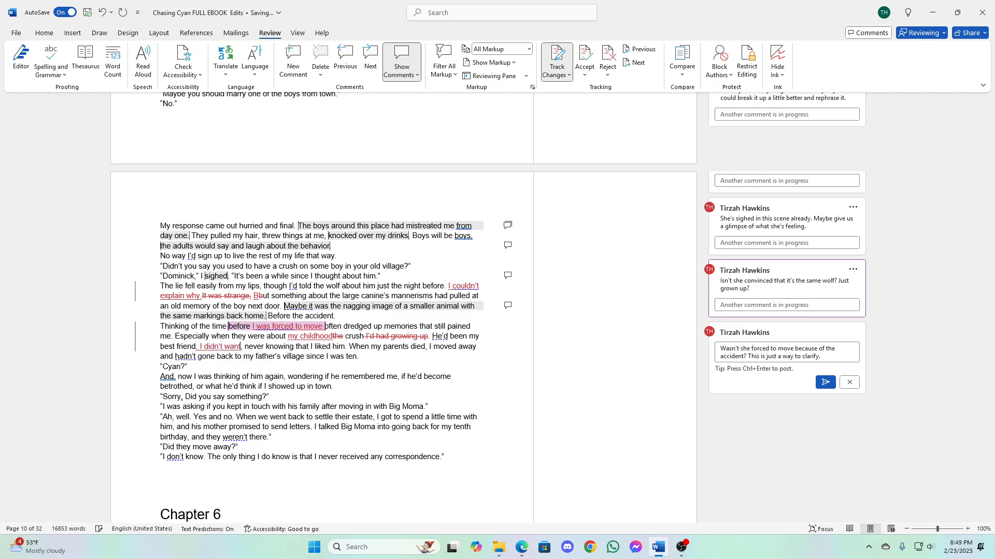
{"action": "type", "text": "by telli"}
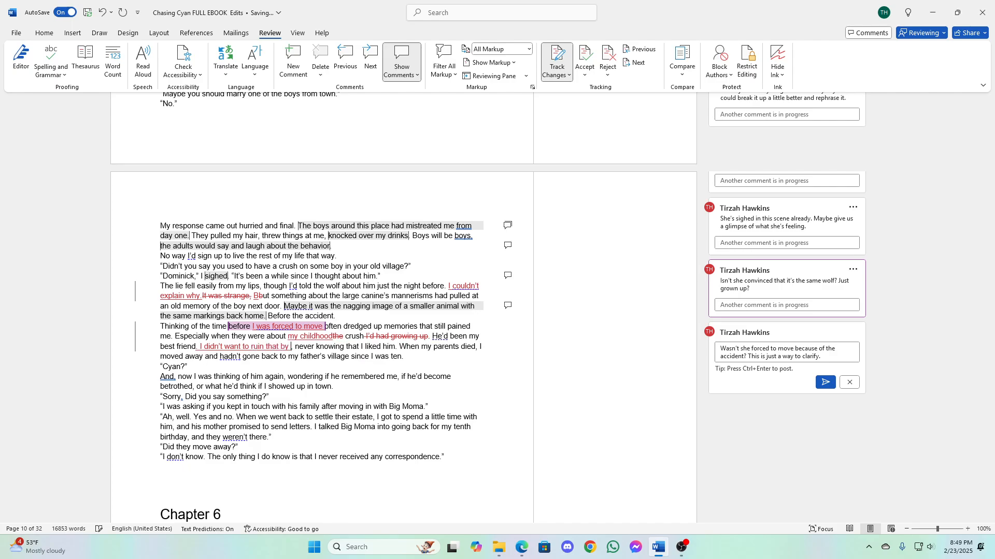
{"action": "type", "text": "ng him I like"}
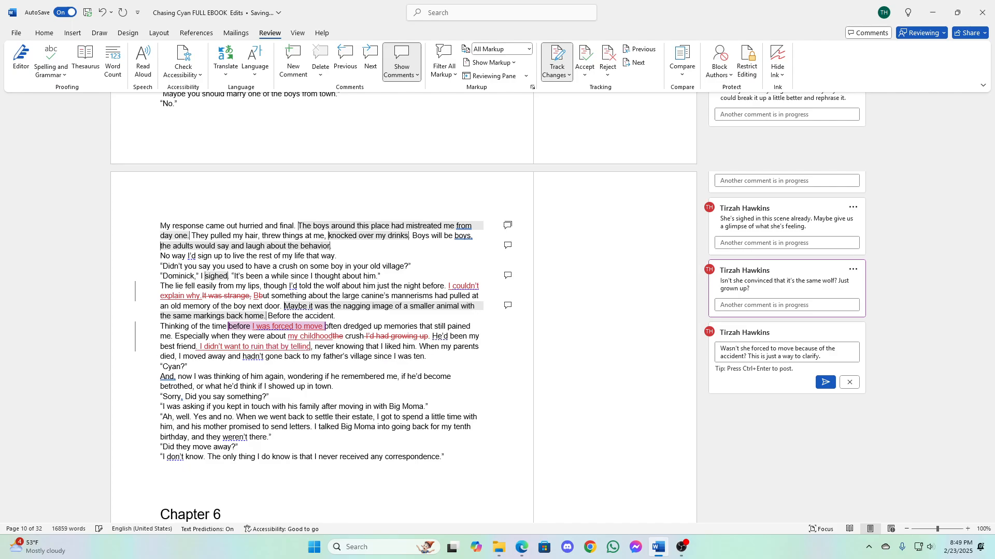
{"action": "type", "text": "d him"}
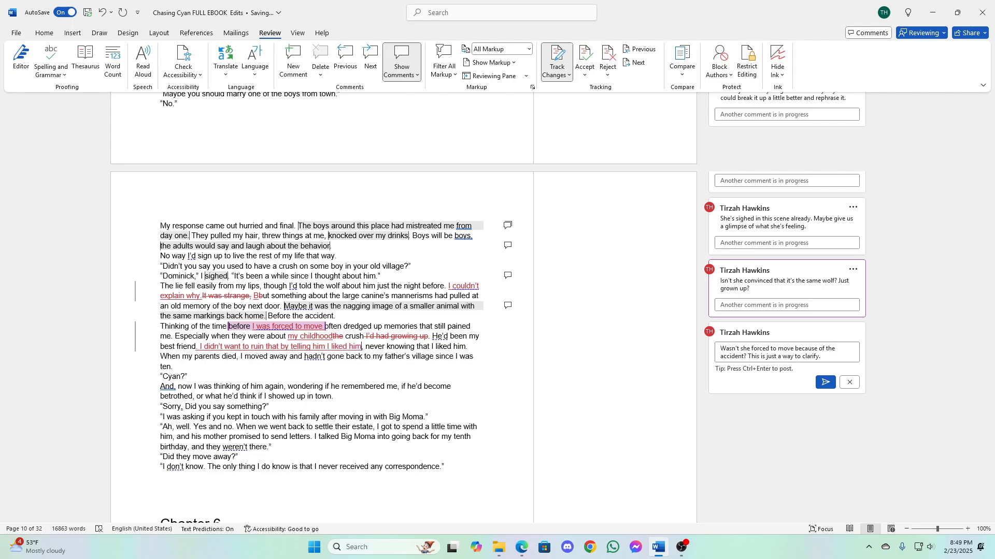
- Delete the phrase ", never knowing that I liked him" at the end of the best friend sentence
{"action": "key", "text": "Delete"}
{"action": "key", "text": "Delete"}
{"action": "key", "text": "Delete"}
{"action": "key", "text": "Delete"}
{"action": "key", "text": "Delete"}
{"action": "key", "text": "Delete"}
{"action": "key", "text": "Delete"}
{"action": "key", "text": "Delete"}
{"action": "key", "text": "Delete"}
{"action": "key", "text": "Delete"}
{"action": "key", "text": "Delete"}
{"action": "key", "text": "Delete"}
{"action": "key", "text": "Delete"}
{"action": "key", "text": "Delete"}
{"action": "key", "text": "Delete"}
{"action": "key", "text": "Delete"}
{"action": "key", "text": "Delete"}
{"action": "key", "text": "Delete"}
{"action": "key", "text": "Delete"}
{"action": "key", "text": "Delete"}
{"action": "key", "text": "Delete"}
{"action": "key", "text": "Delete"}
{"action": "key", "text": "Delete"}
{"action": "key", "text": "Delete"}
{"action": "key", "text": "Delete"}
{"action": "key", "text": "Delete"}
{"action": "key", "text": "Delete"}
{"action": "key", "text": "Delete"}
{"action": "key", "text": "Delete"}
{"action": "key", "text": "Delete"}
{"action": "key", "text": "Delete"}
{"action": "key", "text": "Delete"}
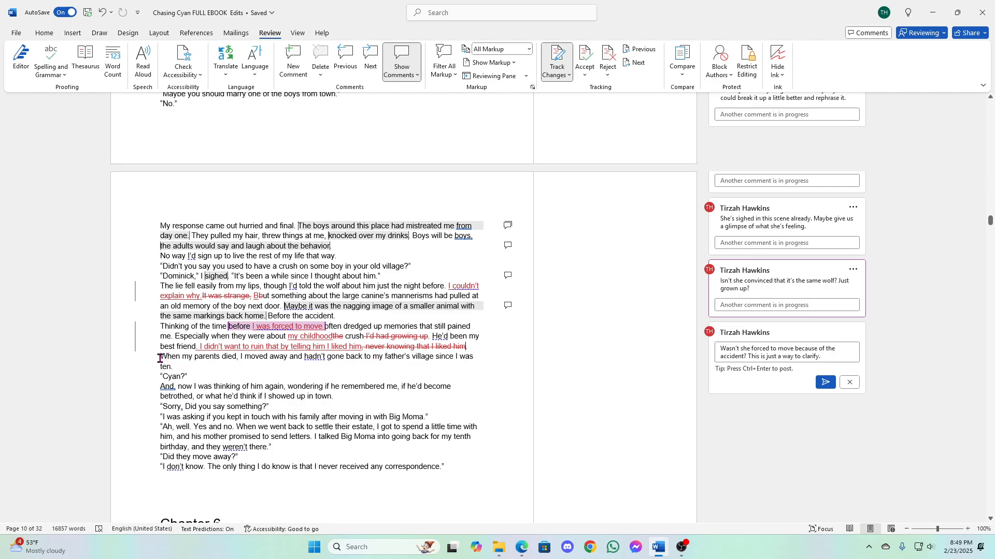
- Post the drafted comment on "before I was forced to move"
{"action": "left_click_drag", "start_coordinate": [161, 357], "coordinate": [178, 366]}
{"action": "left_click", "coordinate": [453, 433]}
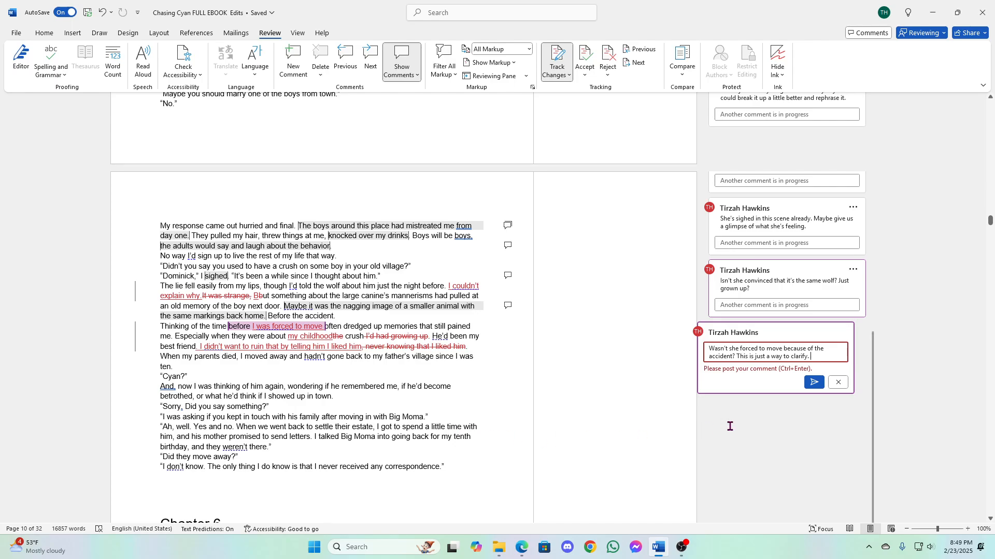
{"action": "left_click", "coordinate": [205, 366]}
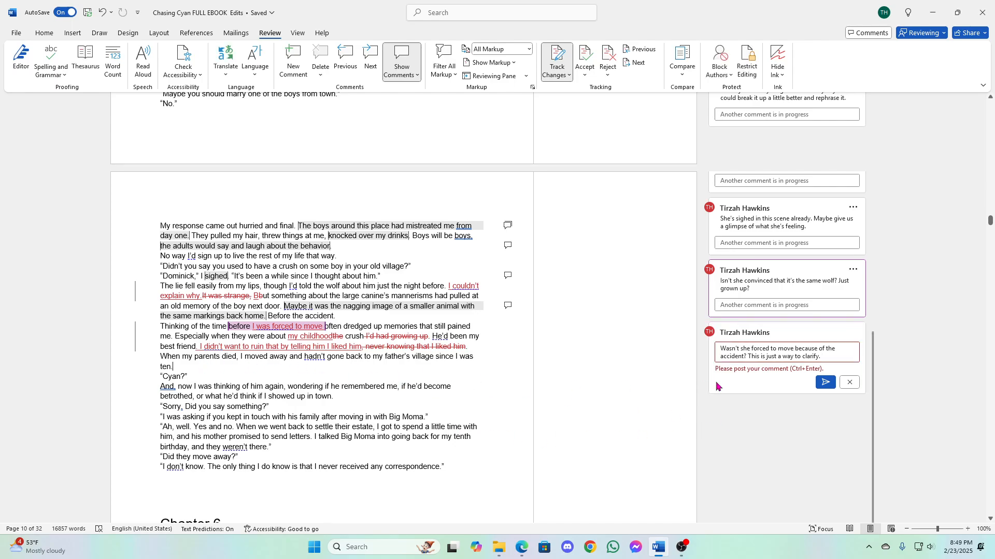
{"action": "left_click", "coordinate": [769, 381]}
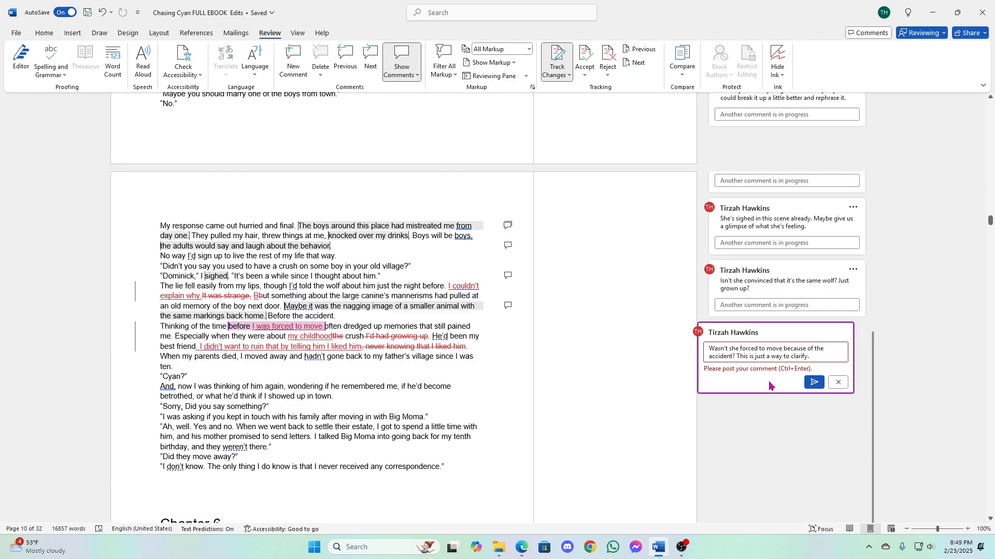
{"action": "left_click", "coordinate": [813, 383]}
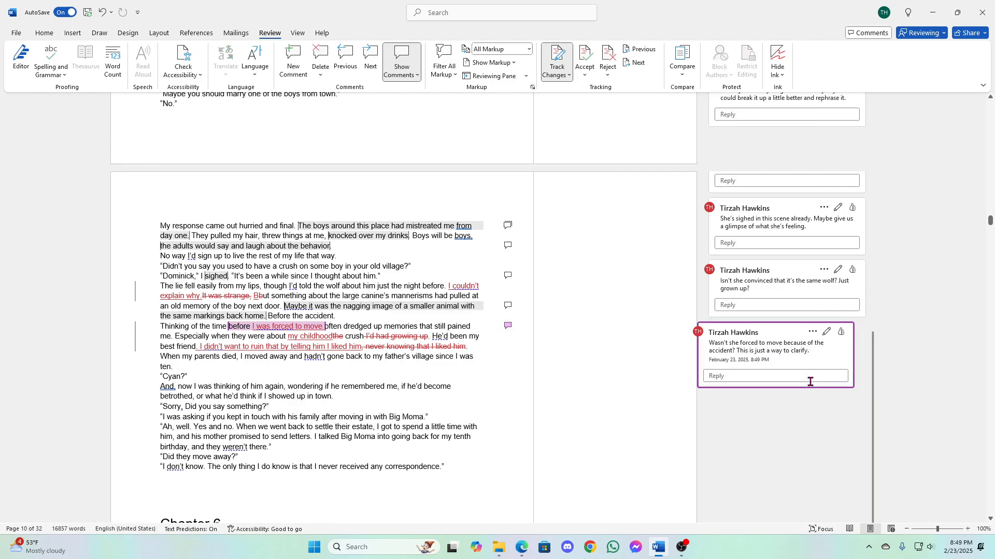
- Post a comment on the sentence starting "When my parents died" with "I'm so confused about where she is now. Sorry."
{"action": "left_click", "coordinate": [169, 363]}
{"action": "left_click_drag", "start_coordinate": [160, 356], "coordinate": [172, 369]}
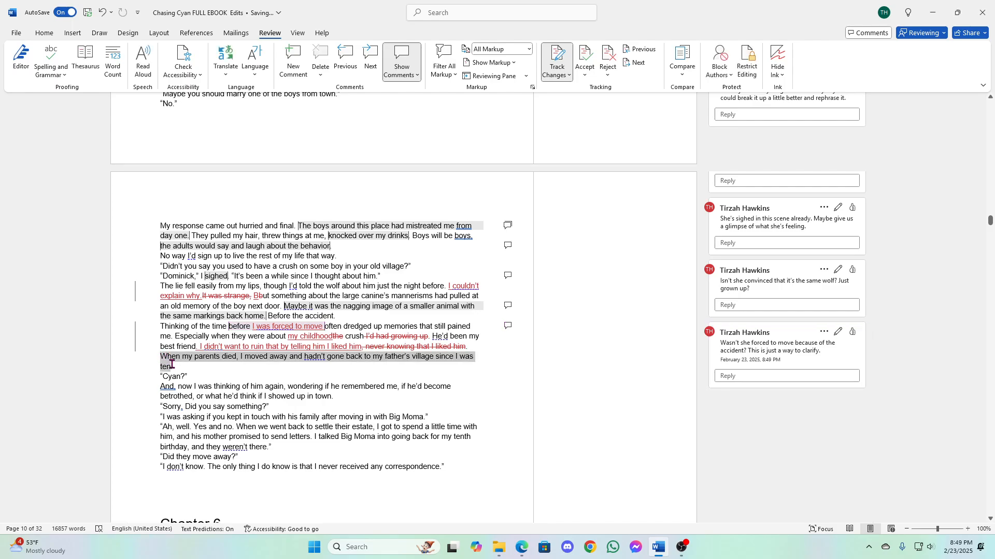
{"action": "left_click", "coordinate": [331, 342]}
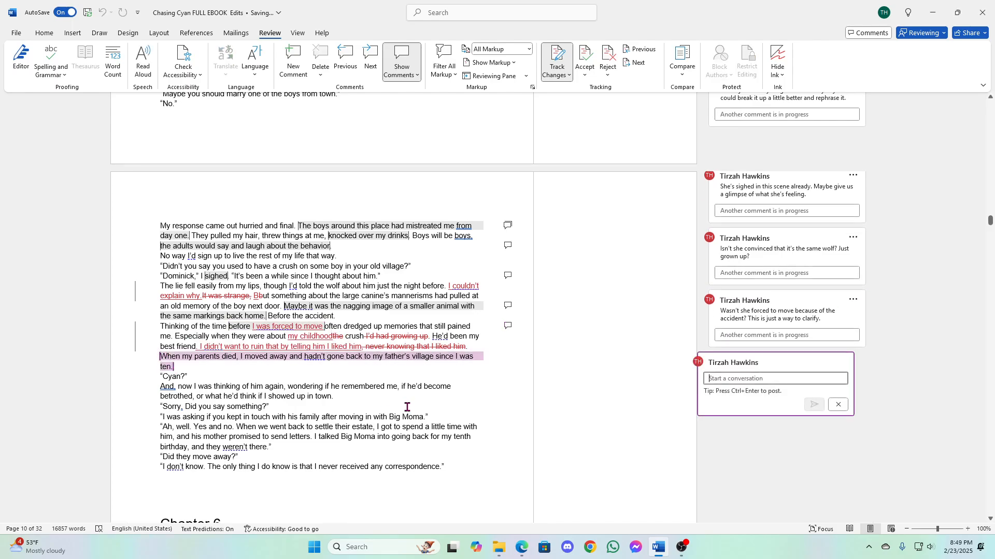
{"action": "type", "text": "I'm so confused about wher"}
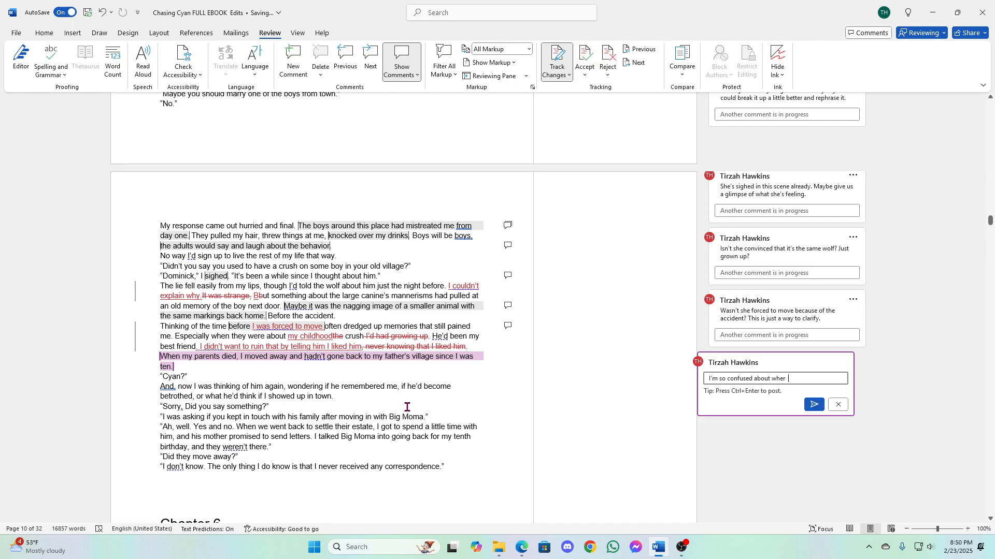
{"action": "type", "text": "e she is now. Sorry."}
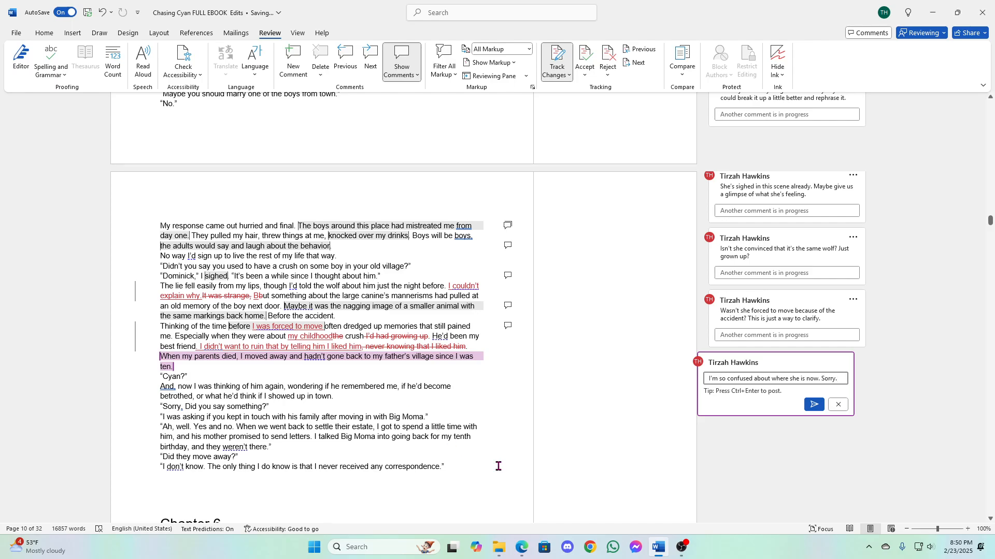
{"action": "left_click", "coordinate": [813, 405]}
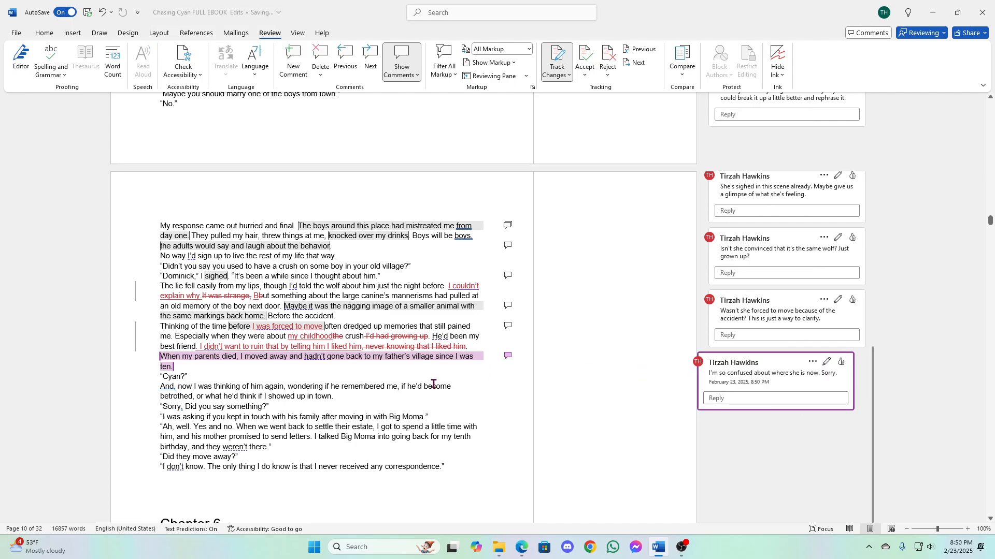
- Post a comment on "again, wondering if he remembered me, if he'd become betrothed, or" with "Some of these commas could be periods for pause and effect."
{"action": "left_click", "coordinate": [229, 389]}
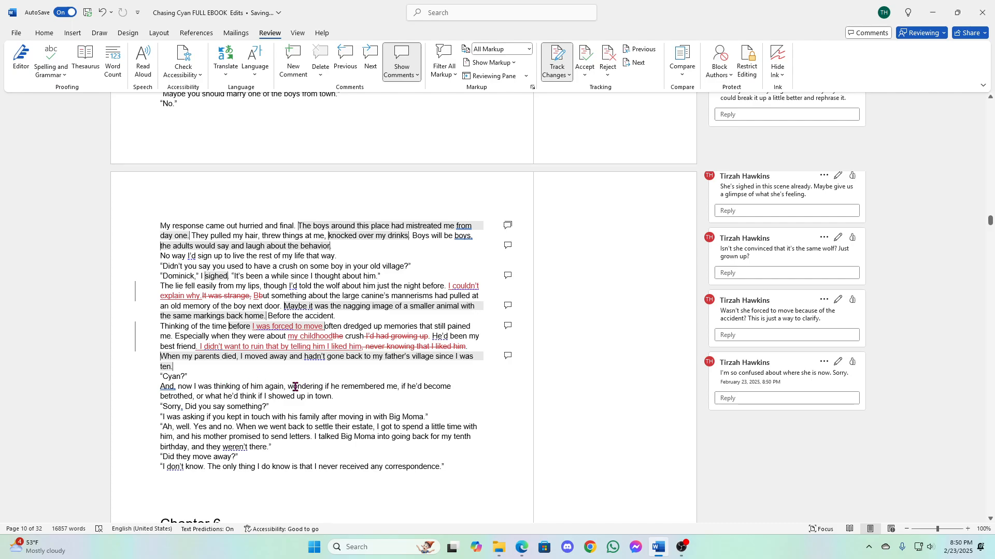
{"action": "scroll", "coordinate": [316, 392], "scroll_direction": "down", "scroll_amount": 3}
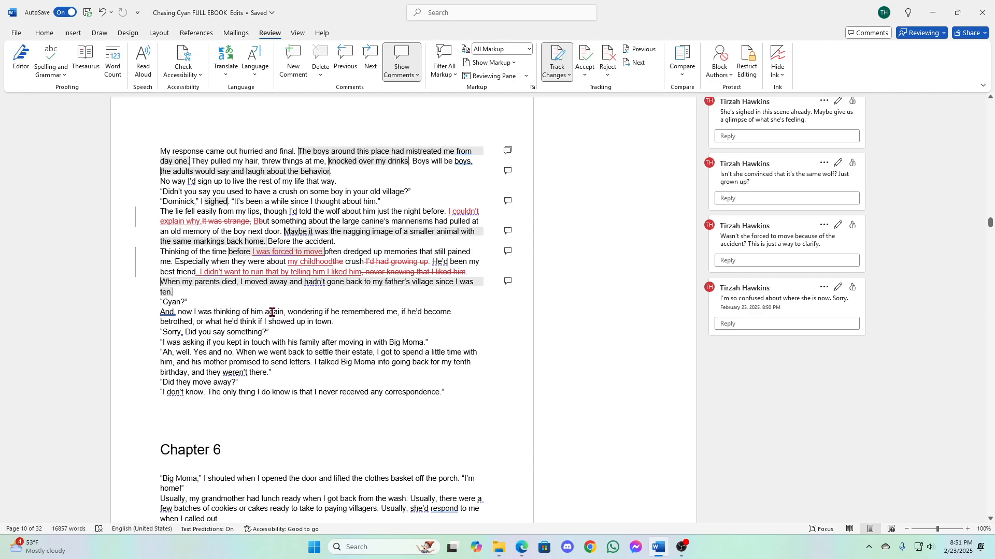
{"action": "double_click", "coordinate": [176, 312]}
{"action": "left_click_drag", "start_coordinate": [161, 312], "coordinate": [249, 313]}
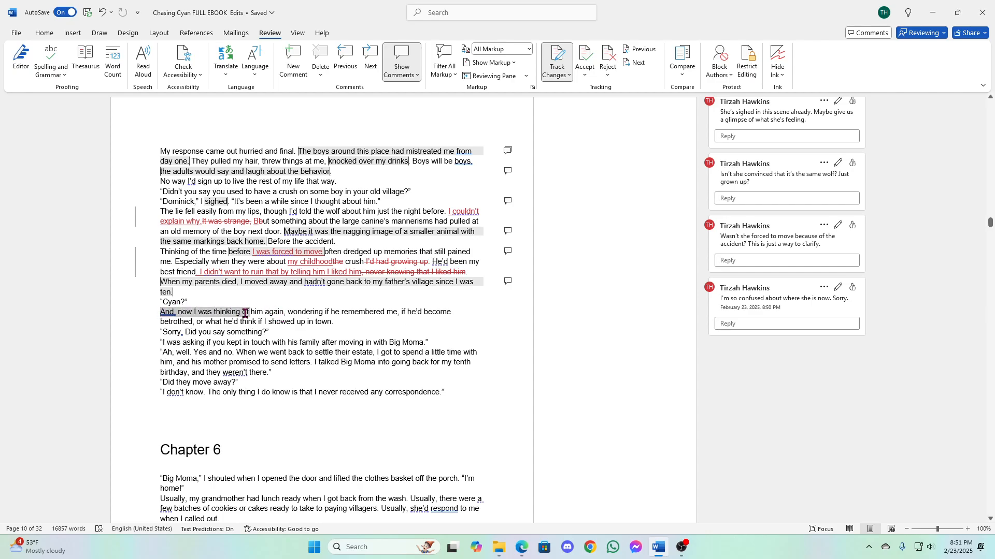
{"action": "left_click", "coordinate": [280, 312]}
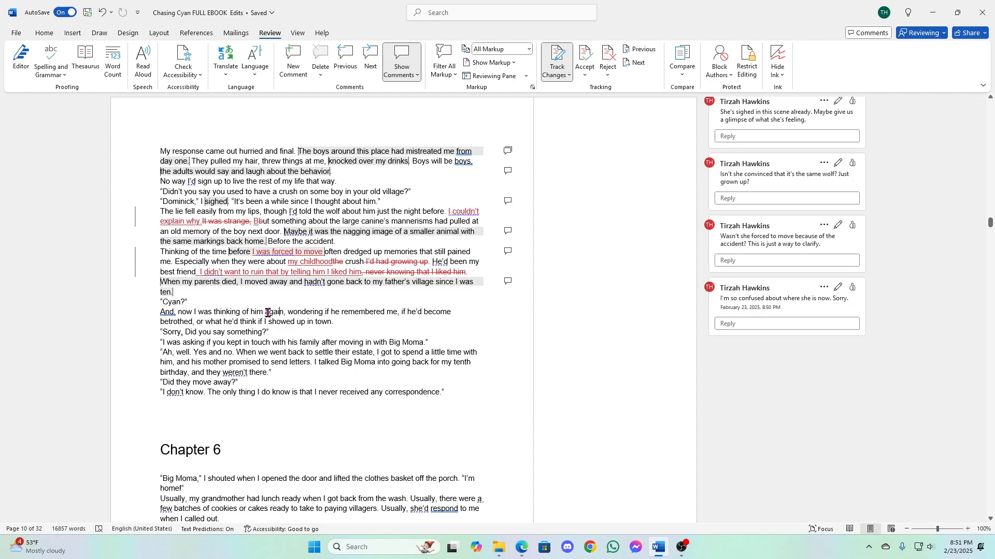
{"action": "left_click_drag", "start_coordinate": [268, 312], "coordinate": [203, 322]}
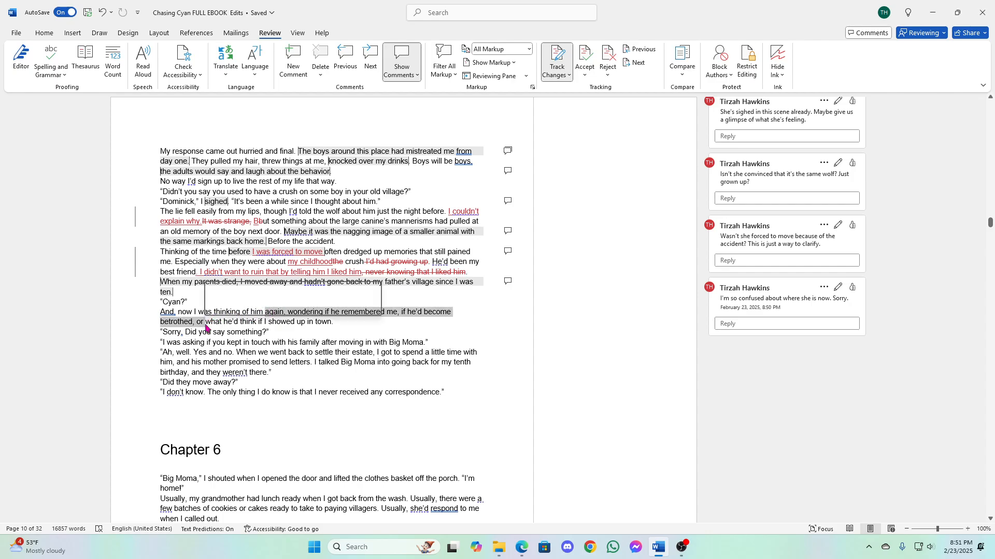
{"action": "left_click", "coordinate": [361, 296]}
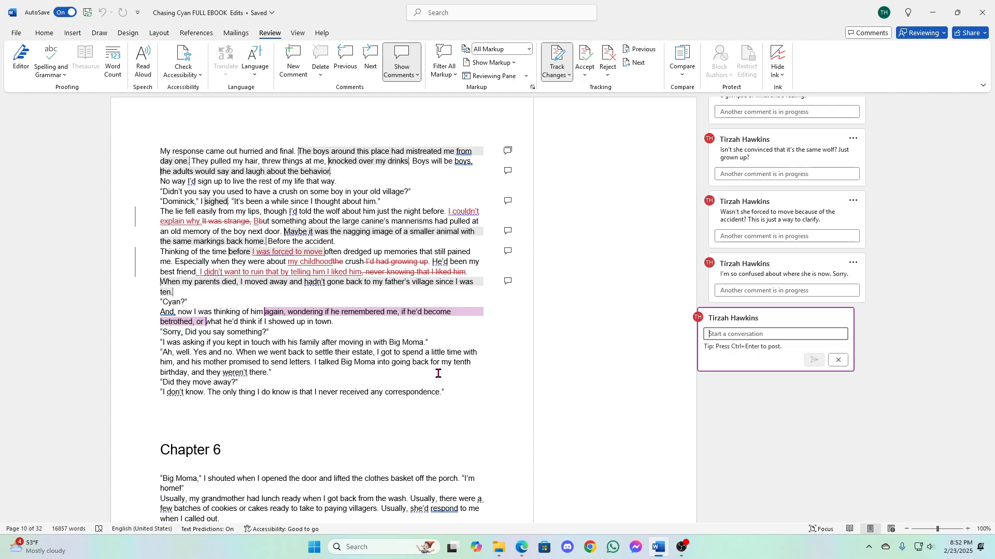
{"action": "type", "text": "Some of"}
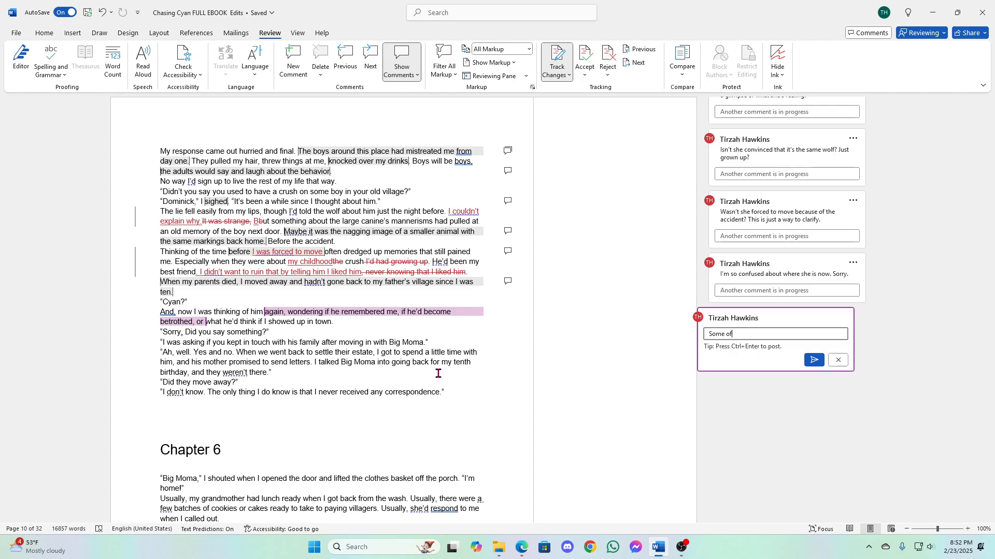
{"action": "type", "text": " these commas could be periods for pause and "}
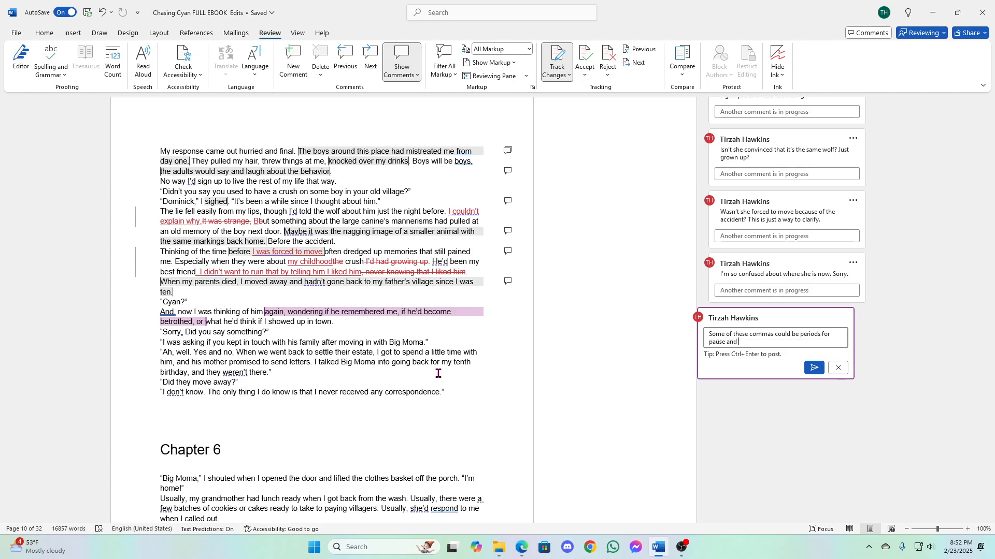
{"action": "type", "text": "effect."}
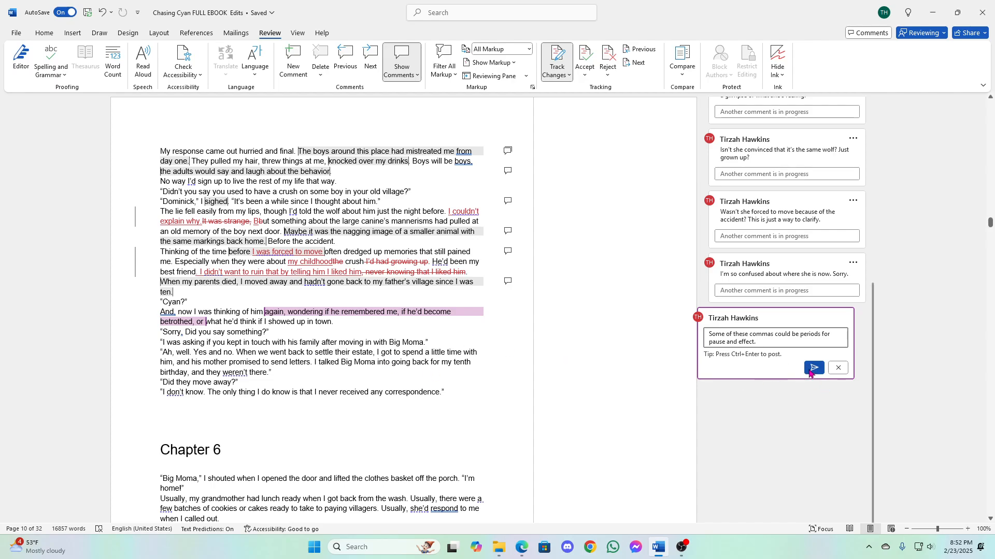
{"action": "left_click", "coordinate": [811, 371]}
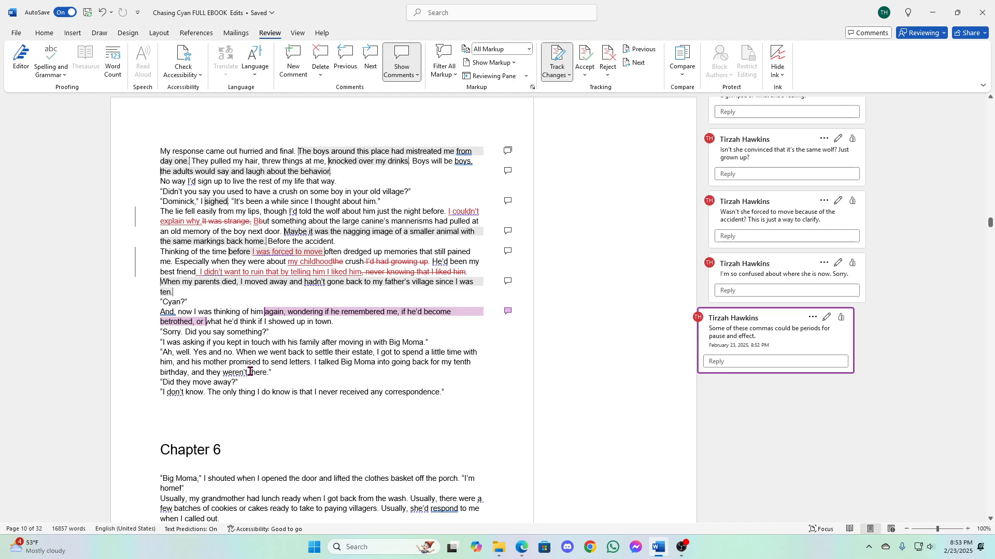
- Start a comment on the dialogue from "When we went back" to "weren't there" with "I had a totally different age in my head based on her"
{"action": "left_click_drag", "start_coordinate": [237, 352], "coordinate": [273, 373]}
{"action": "key", "text": "ctrl+alt+m"}
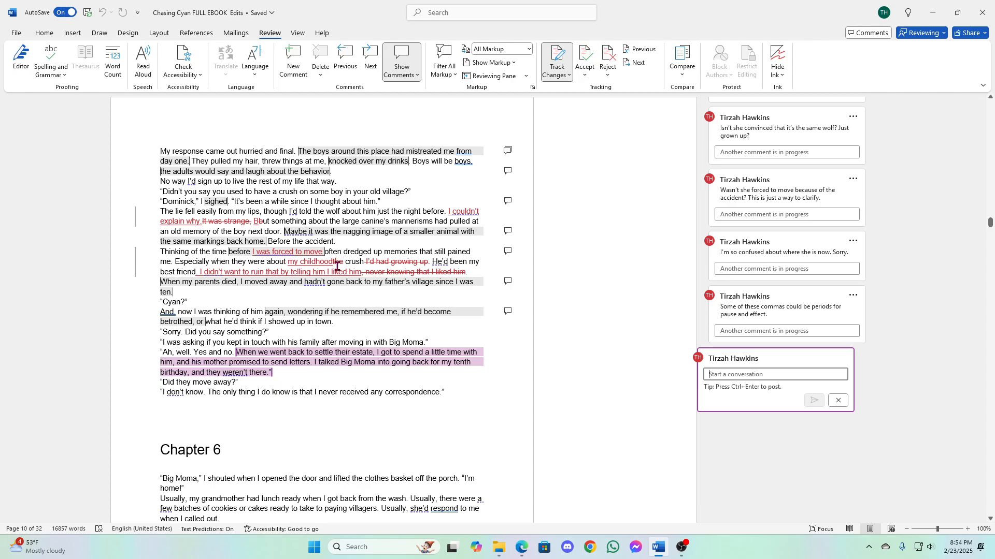
{"action": "mouse_move", "coordinate": [390, 265]}
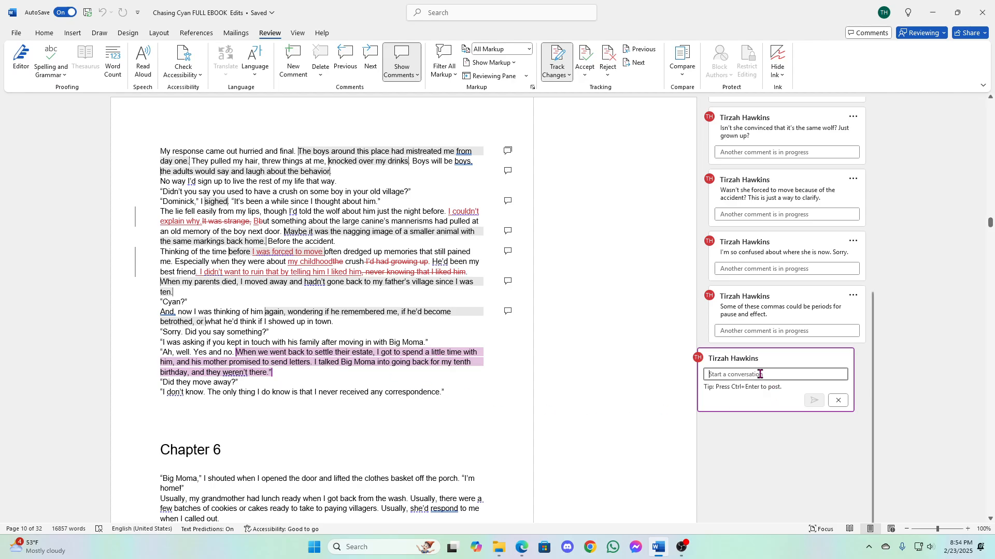
{"action": "type", "text": "I ha"}
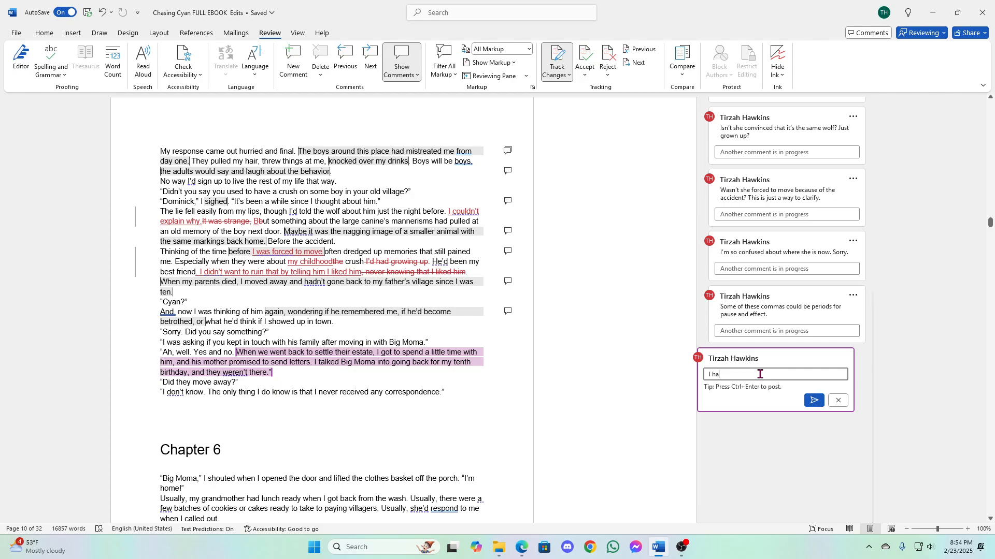
{"action": "type", "text": "d a too"}
{"action": "key", "text": "BackSpace"}
{"action": "type", "text": "tally different age in my head"}
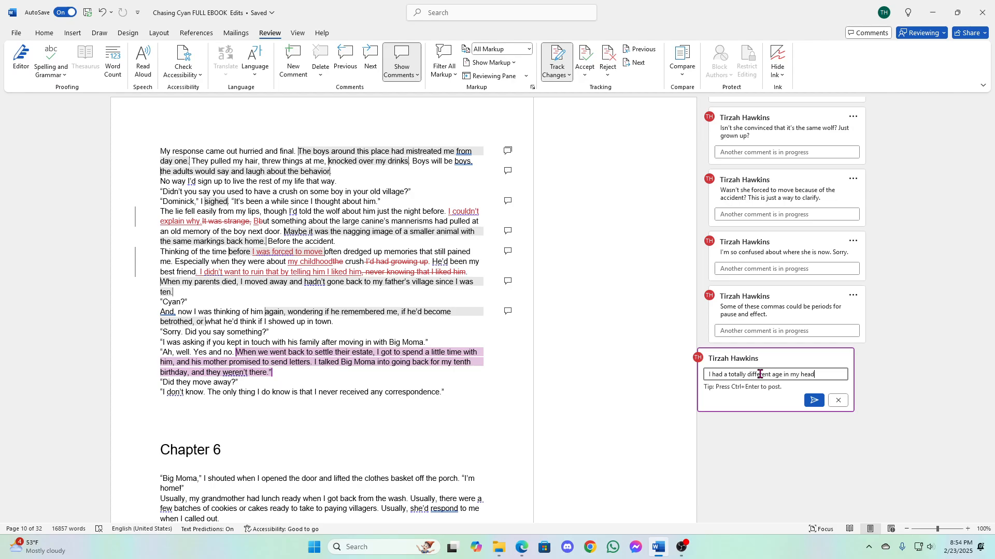
{"action": "type", "text": " based on her rea"}
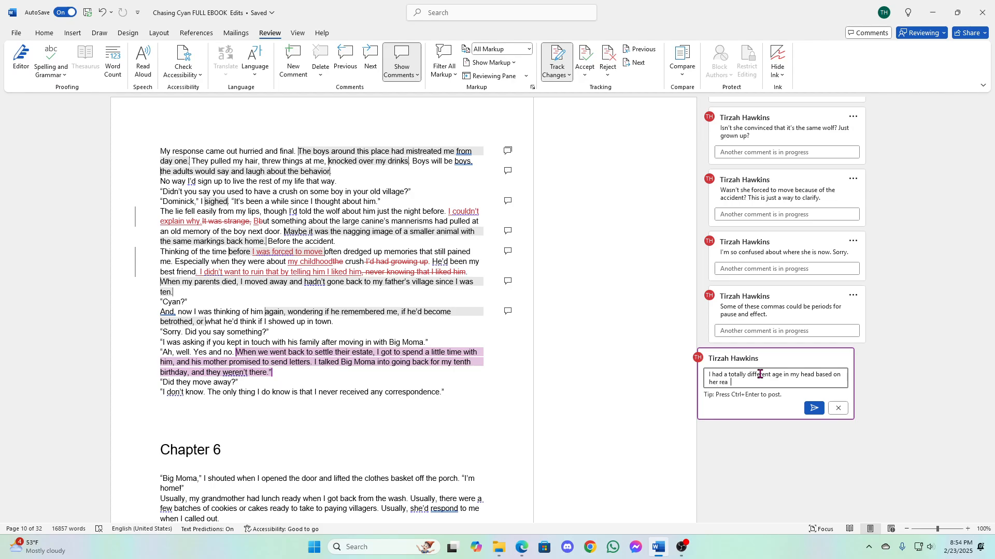
{"action": "type", "text": "ction to his name and how old she was when "}
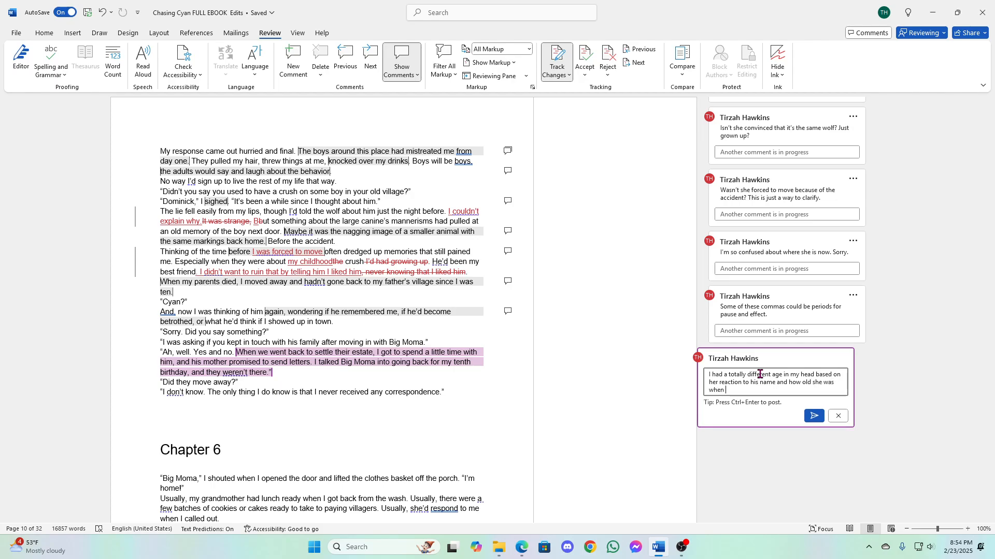
{"action": "type", "text": "they went back for her birthday."}
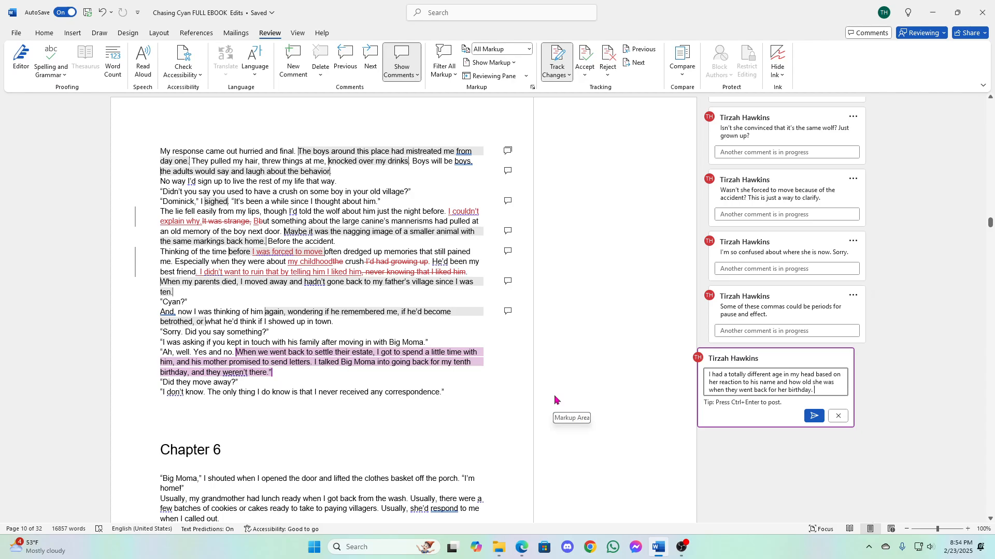
- Add "For this to be poignant, we need a bit more about her relationship with him." to the comment draft
{"action": "type", "text": "For this to be "}
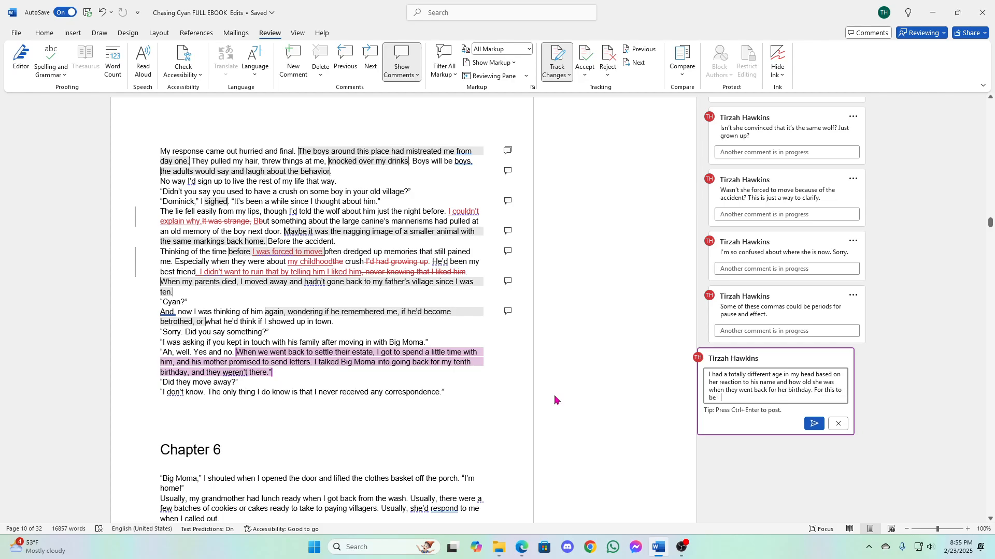
{"action": "type", "text": "poignant, we need a bit more about her relatio"}
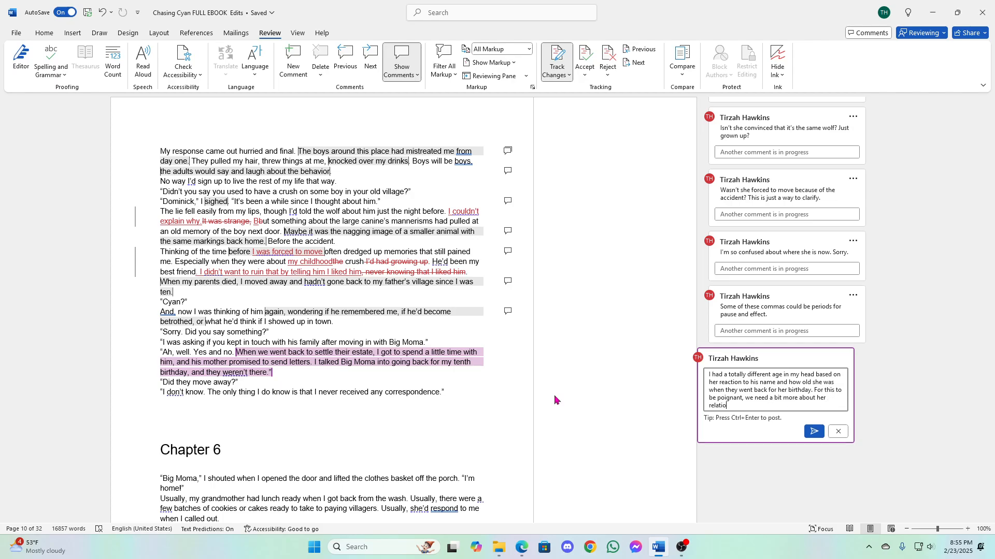
{"action": "type", "text": "nship with him."}
- Add "And maybe to know here or by now how old she was when they left that village and how" to the comment draft
{"action": "type", "text": "And maybe to k"}
{"action": "key", "text": "BackSpace"}
{"action": "type", "text": "now"}
{"action": "type", "text": " h"}
{"action": "type", "text": "here or by now "}
{"action": "type", "text": "how old she was w"}
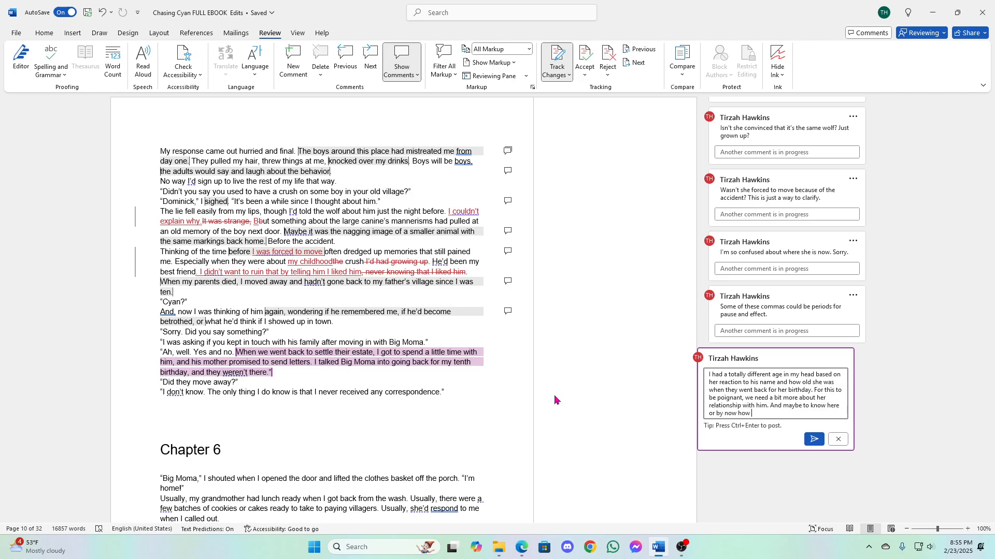
{"action": "type", "text": "hen they left that village and"}
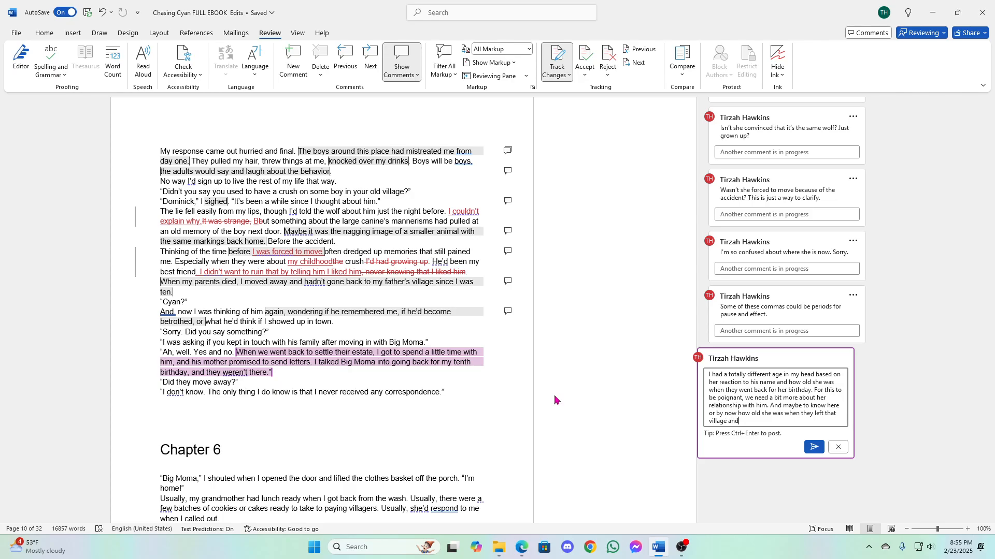
{"action": "type", "text": " how long between when they went back"}
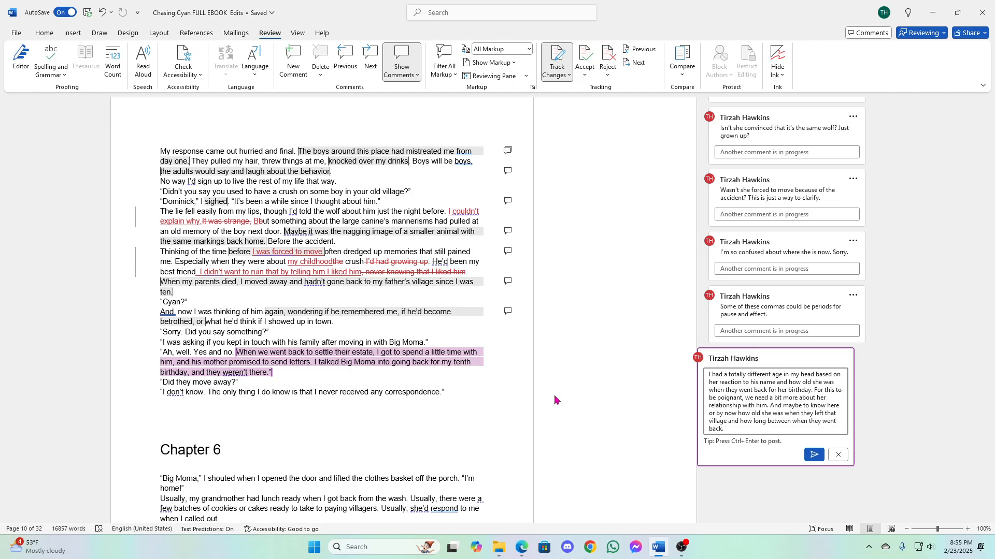
{"action": "type", "text": "."}
- Finish the comment with "long between when they went back." and post it
{"action": "left_click", "coordinate": [814, 455]}
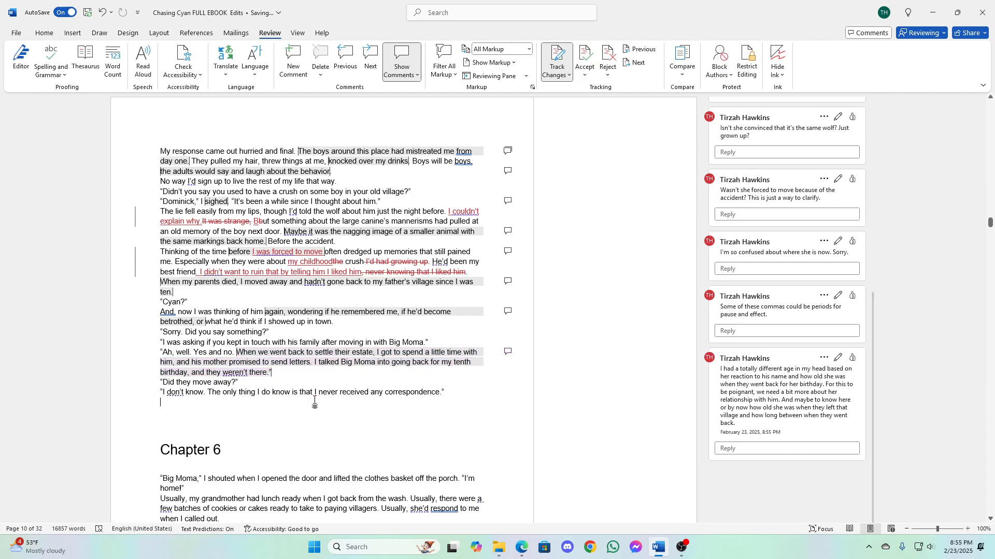
{"action": "scroll", "coordinate": [360, 388], "scroll_direction": "up", "scroll_amount": 15}
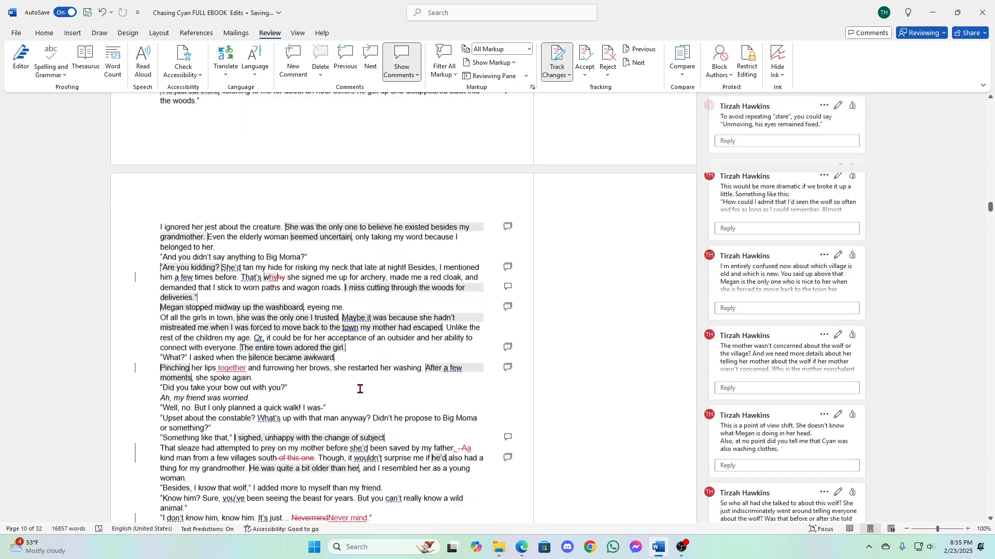
{"action": "scroll", "coordinate": [360, 389], "scroll_direction": "up", "scroll_amount": 5}
{"action": "scroll", "coordinate": [360, 388], "scroll_direction": "down", "scroll_amount": 15}
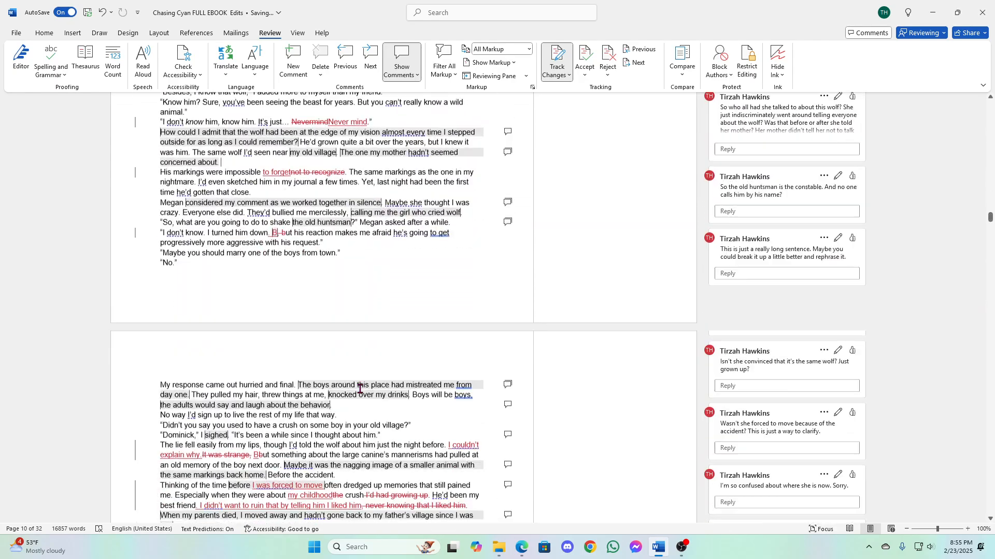
{"action": "scroll", "coordinate": [360, 389], "scroll_direction": "down", "scroll_amount": 3}
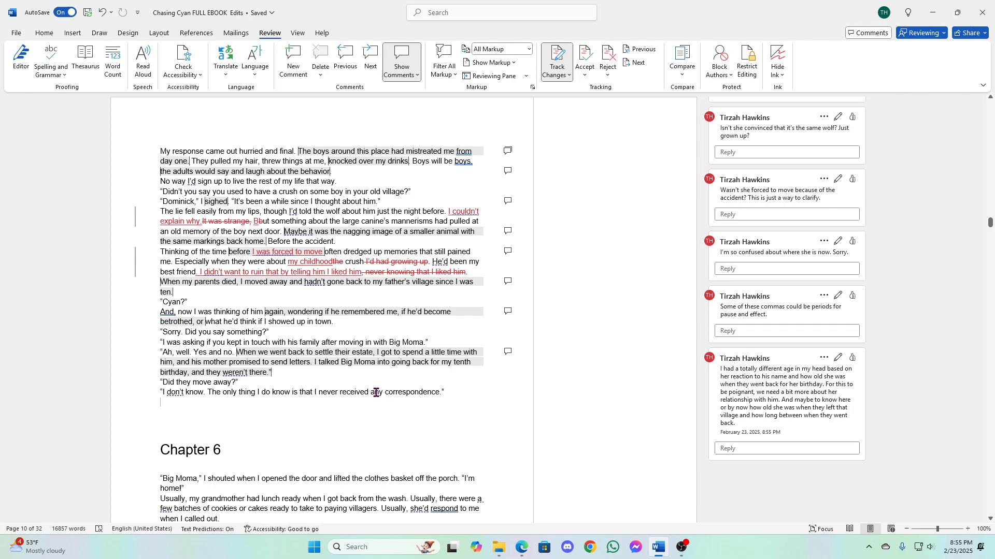
{"action": "scroll", "coordinate": [376, 393], "scroll_direction": "up", "scroll_amount": 3}
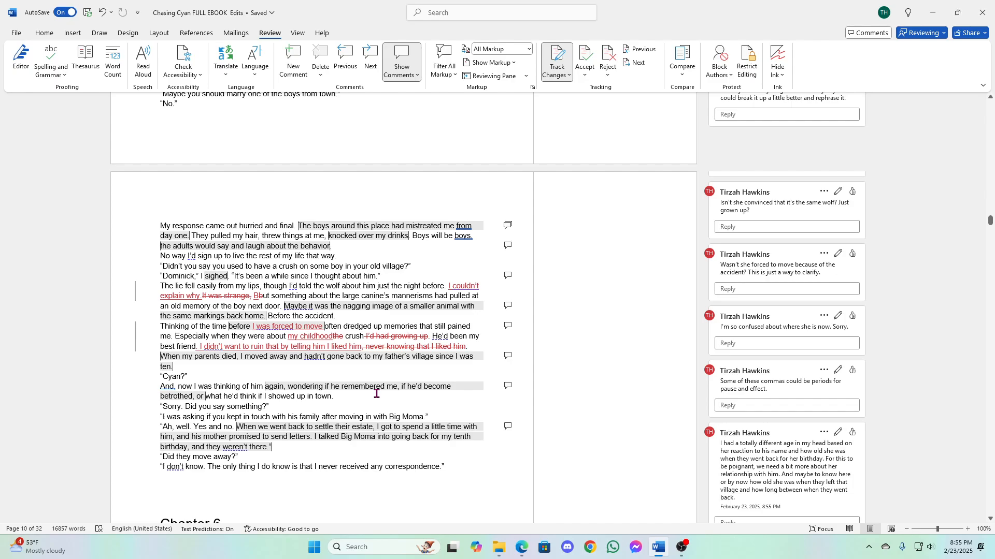